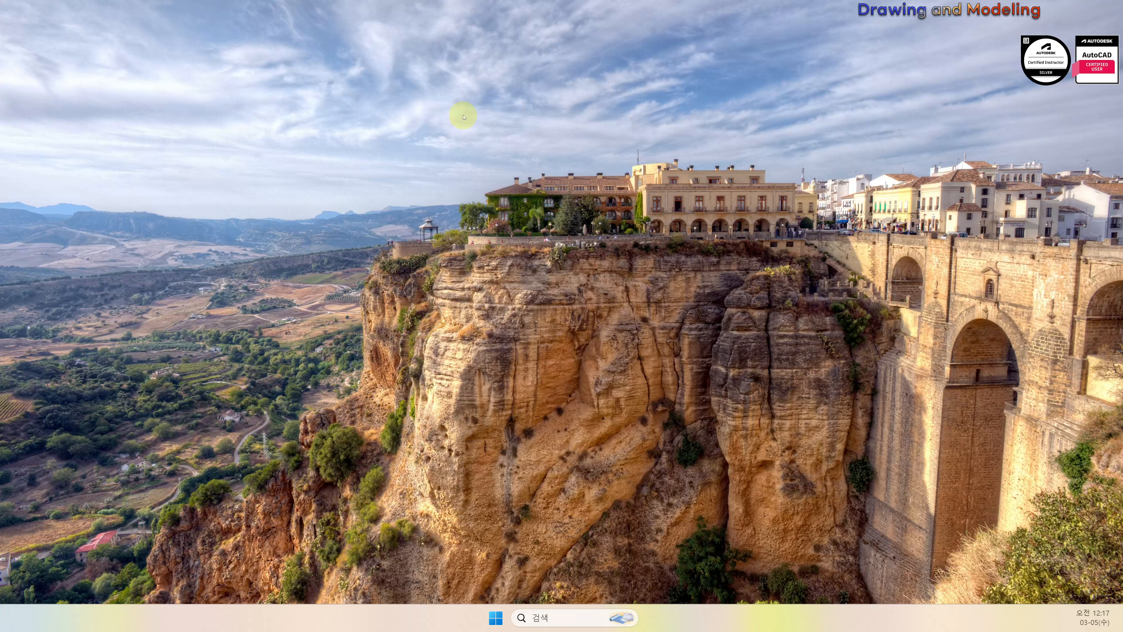
Create a desktop folder with 새로 만들기 > 폴더 and name it 수험번호
right_click(500, 132)
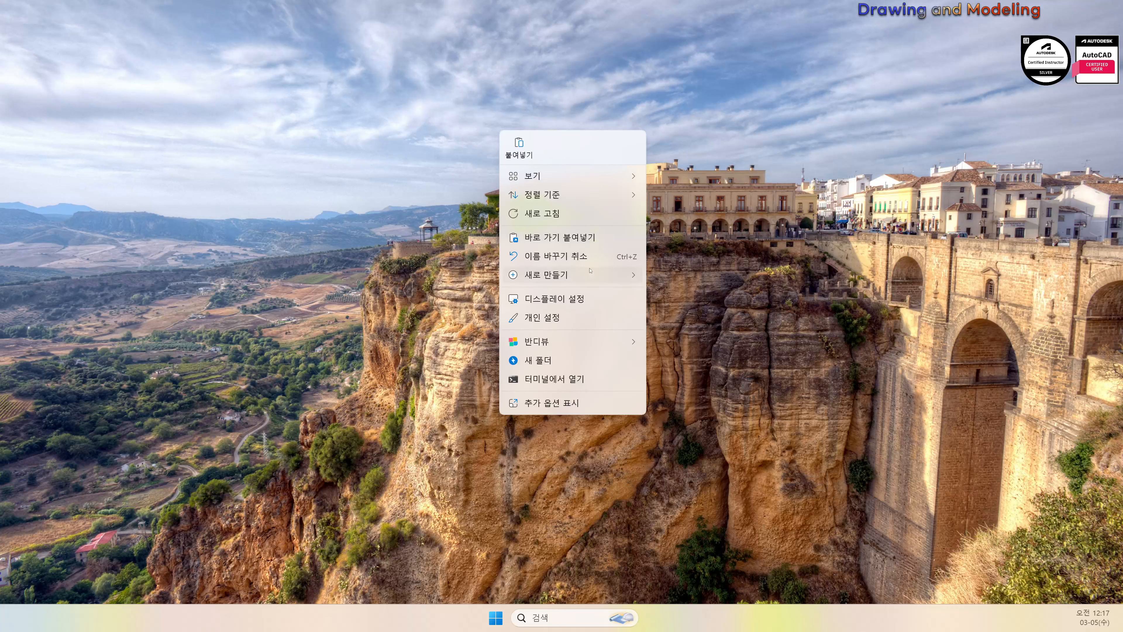
mouse_move(584, 281)
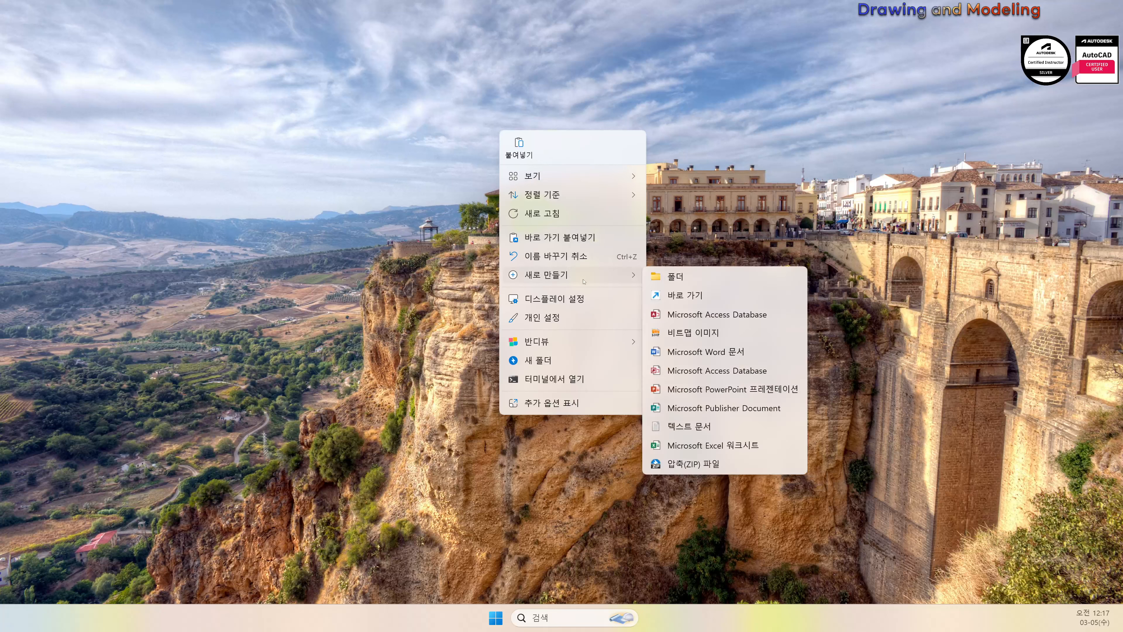
click(718, 277)
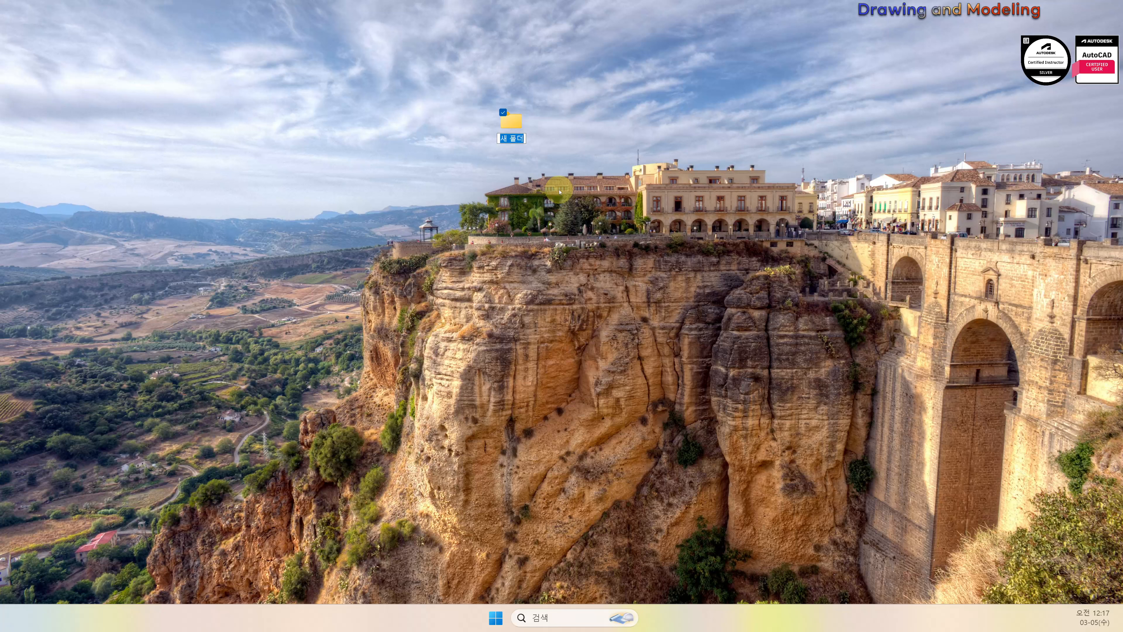
text(수험ㅂ)
text(번호)
key(Return)
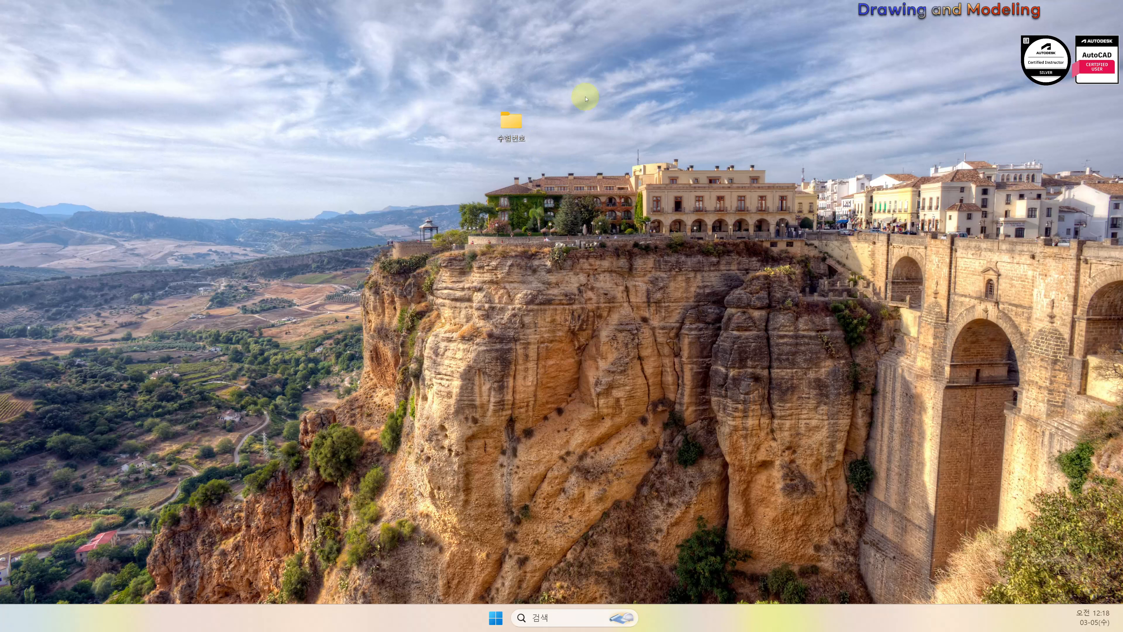
Create a desktop folder named 백업 and drag it beside the 수험번호 folder
right_click(569, 123)
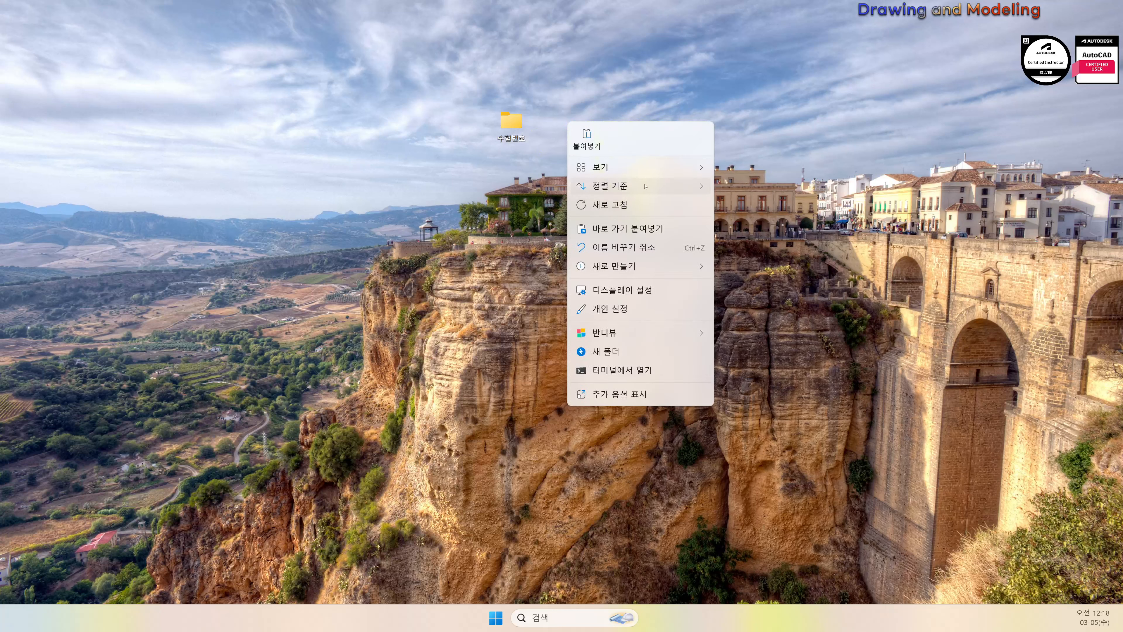
mouse_move(639, 266)
click(747, 266)
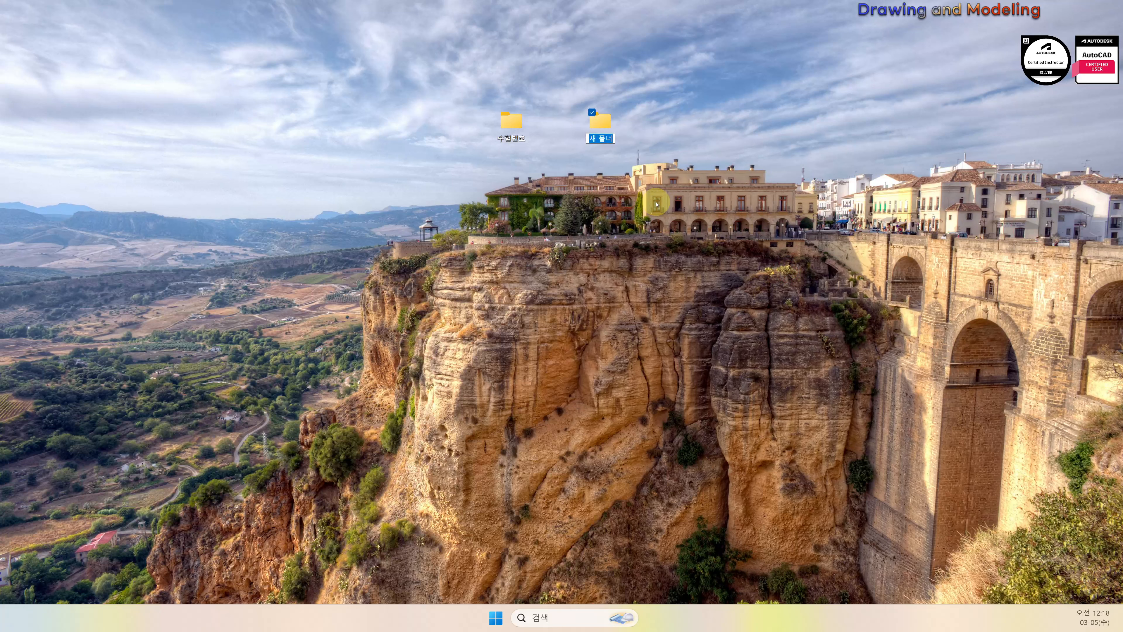
text(백업)
key(Return)
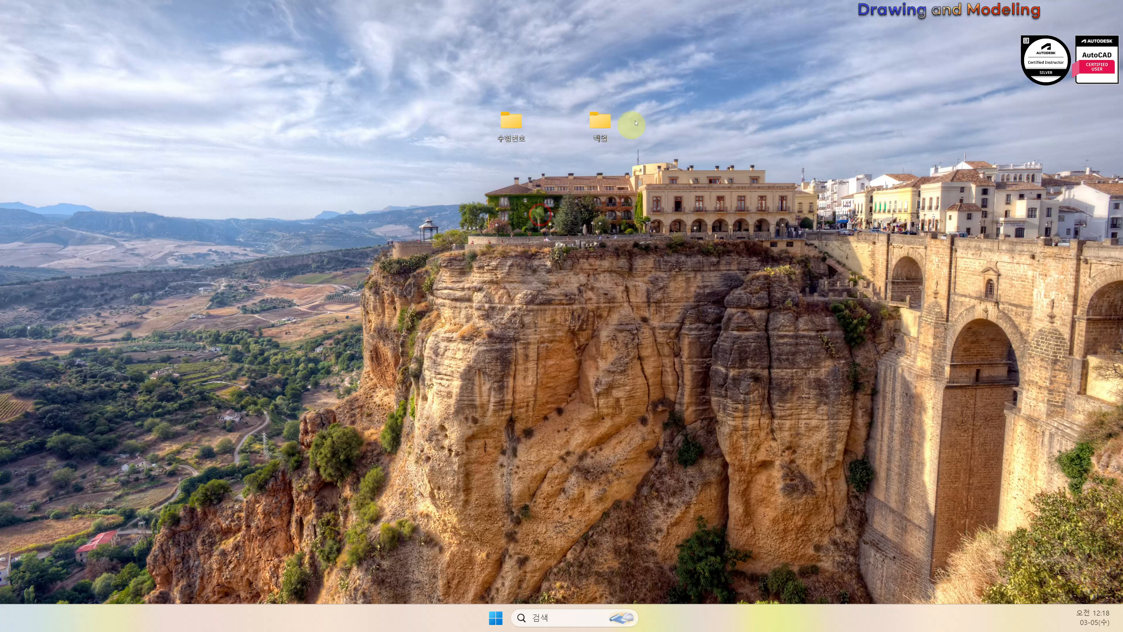
drag(600, 121, 555, 122)
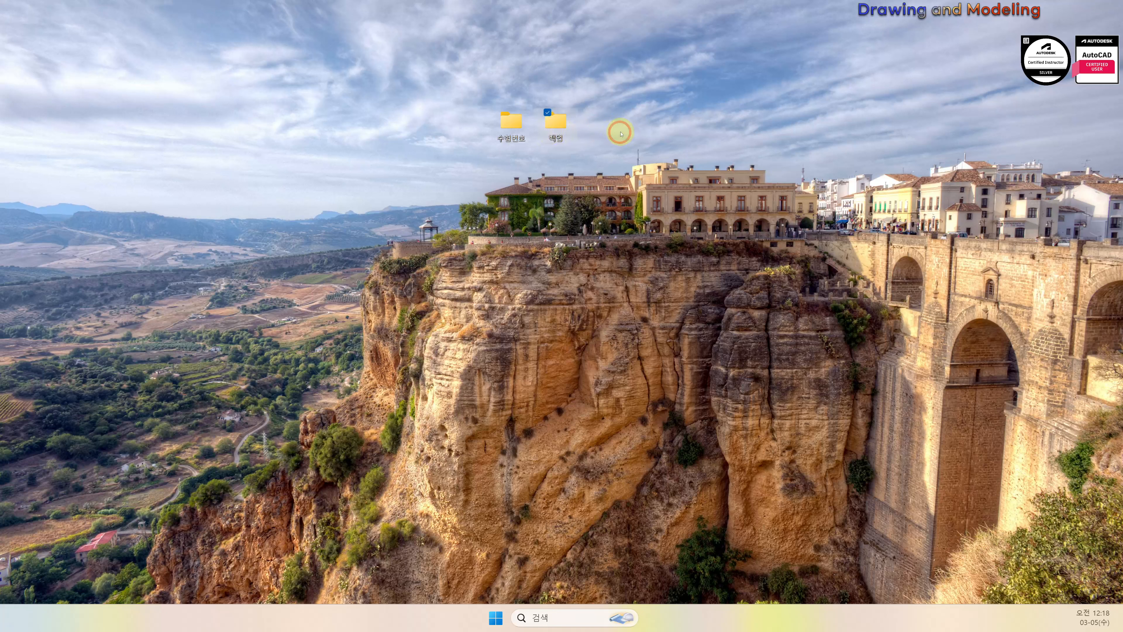
click(621, 133)
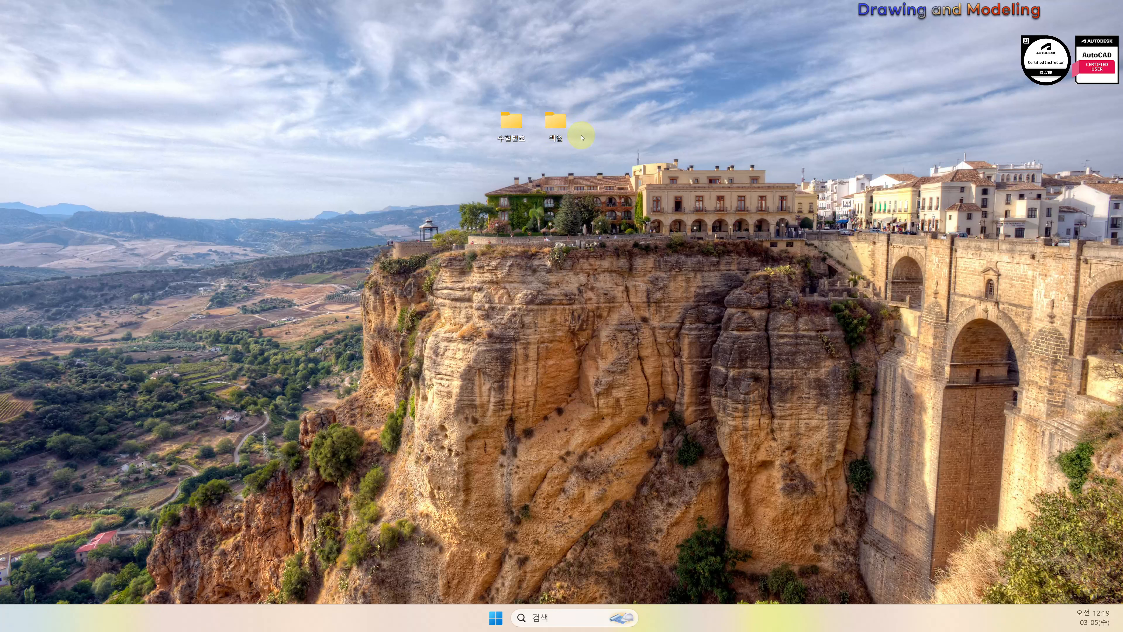
Open the 백업 folder and bring up the File Explorer folder options dialog
click(554, 124)
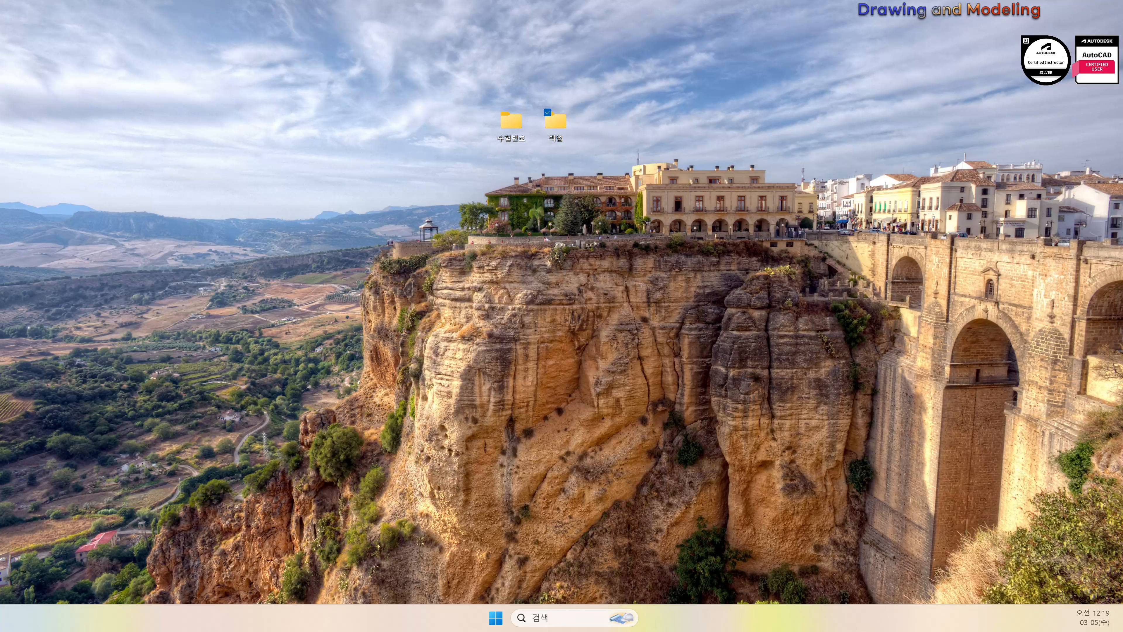
key(Return)
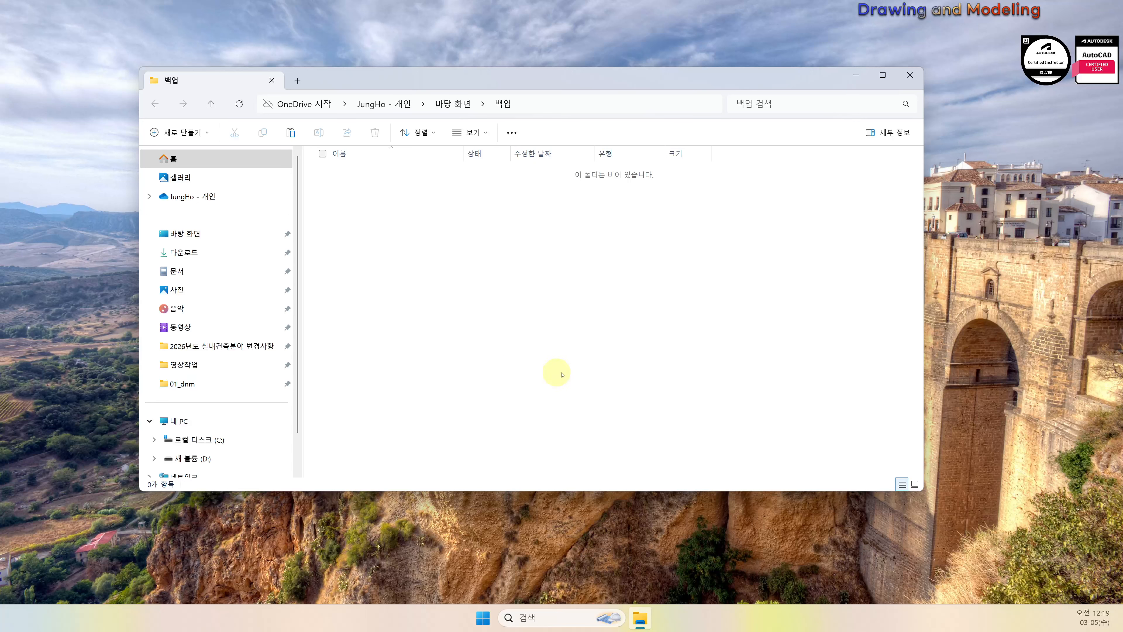
click(511, 133)
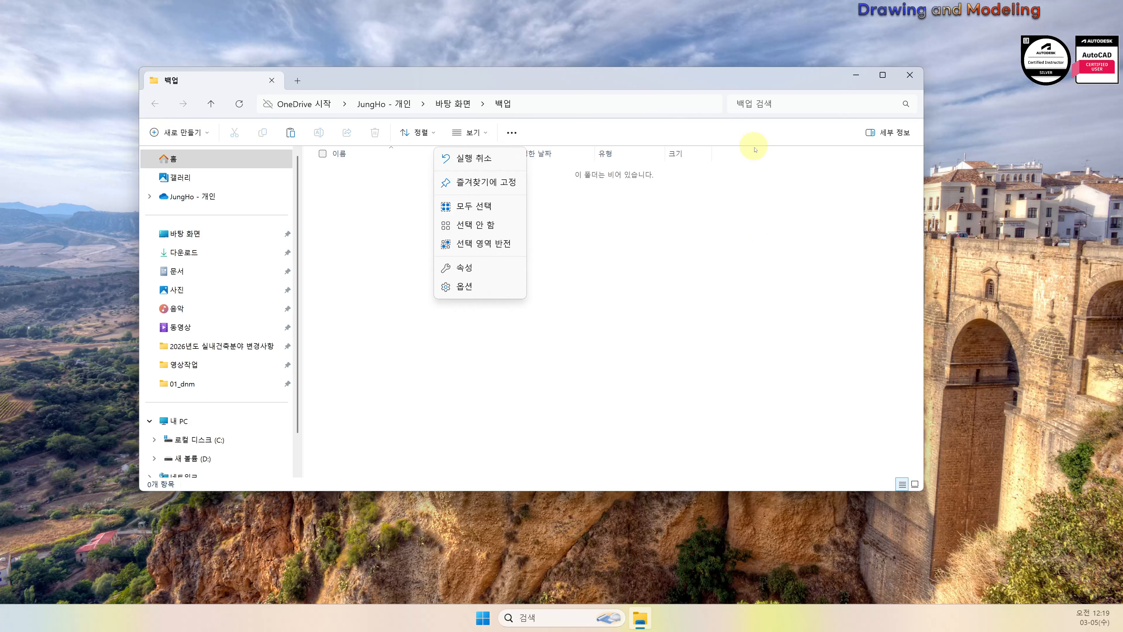
click(479, 286)
drag(259, 168, 633, 161)
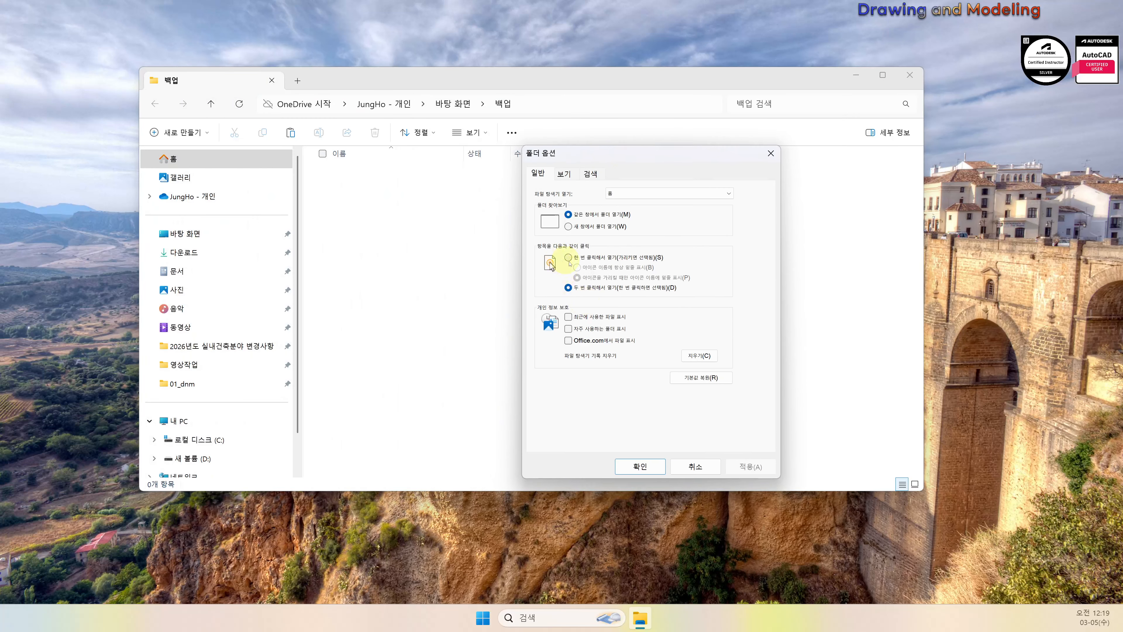
Uncheck 알려진 파일 형식의 파일 확장명 숨기기 on the 보기 tab, confirm, and close the folder window
click(563, 173)
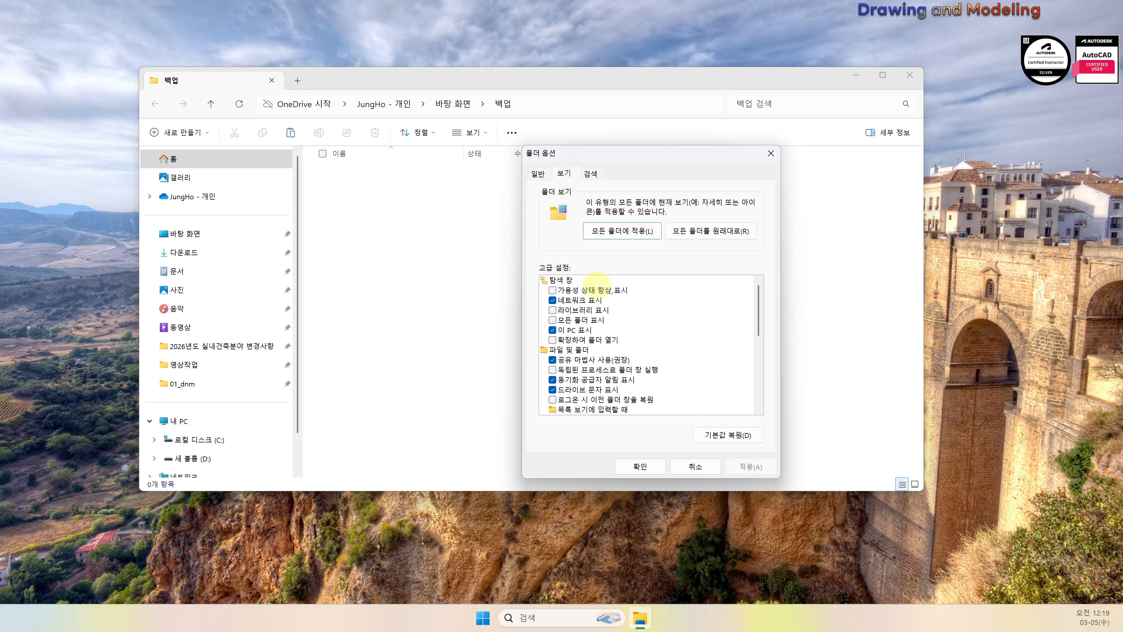
click(757, 304)
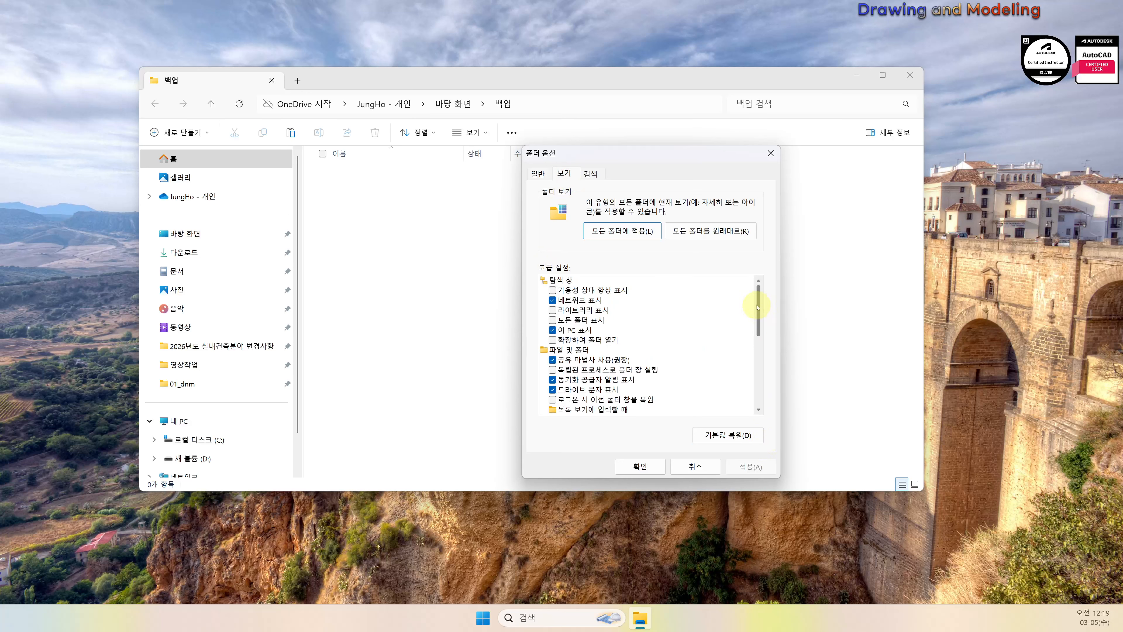
drag(760, 303, 767, 402)
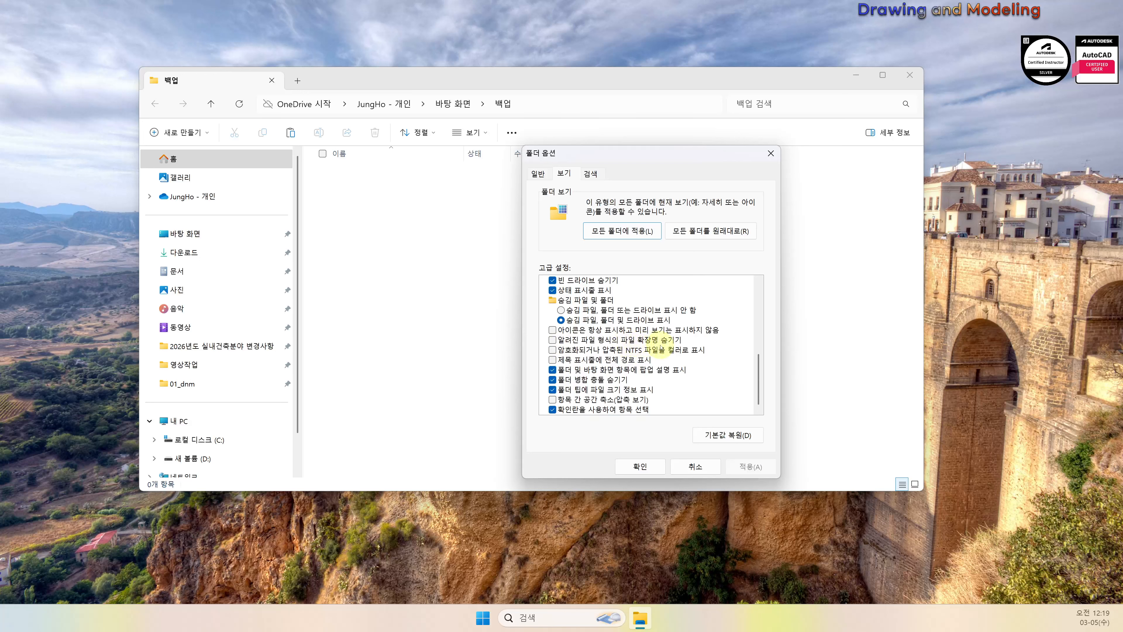
click(553, 340)
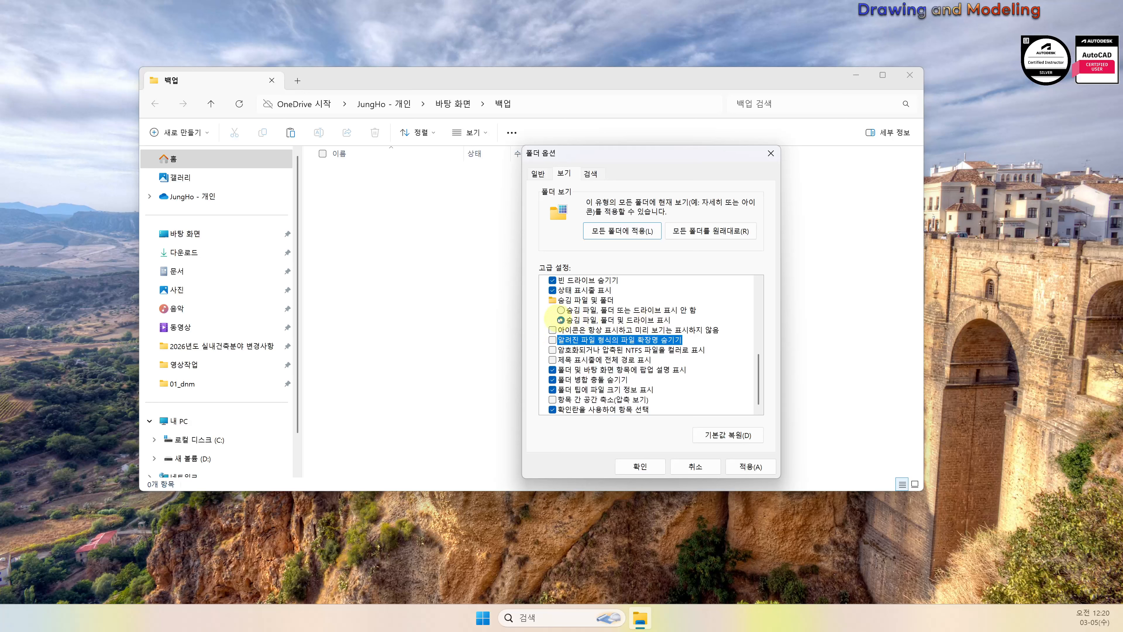
click(628, 466)
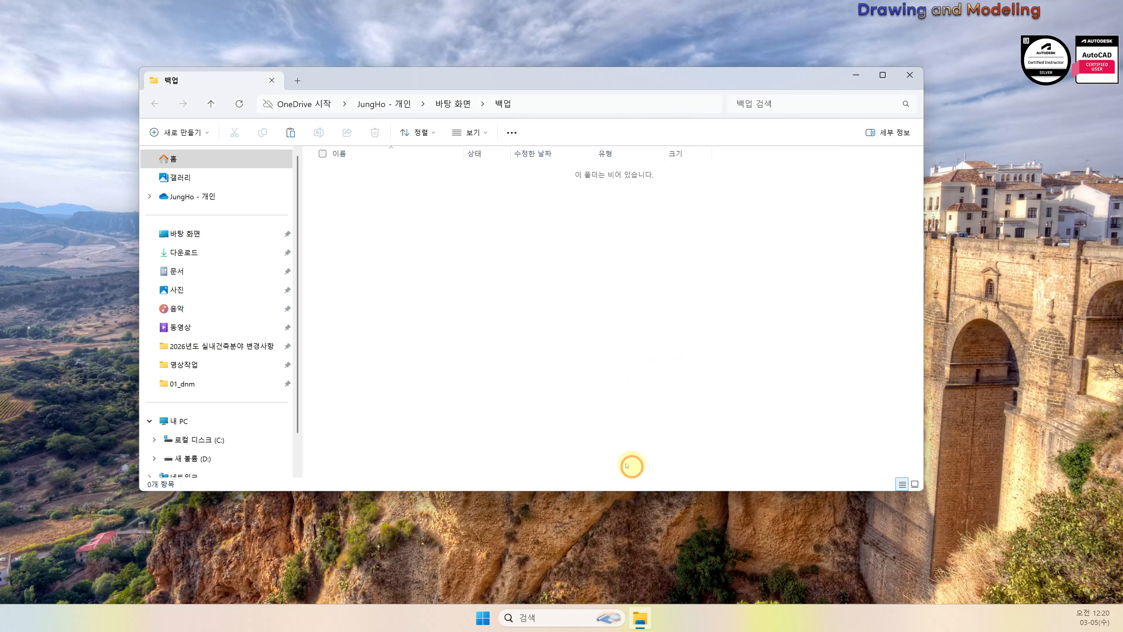
click(909, 76)
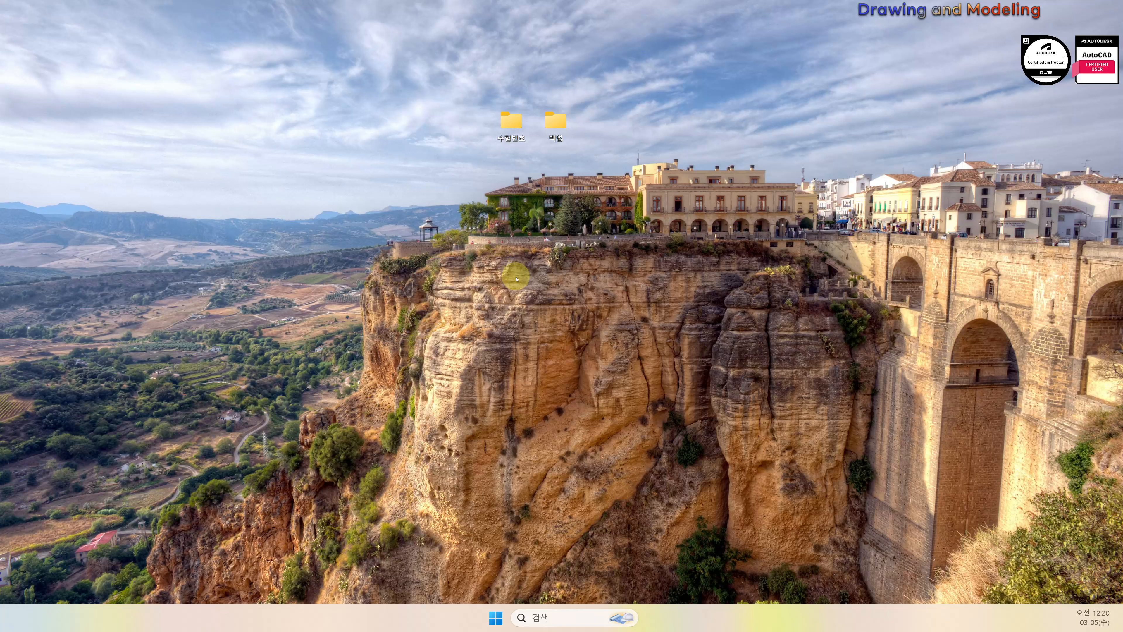
Expand the AutoCAD 2024 - 한국어(Korean) group in the Start menu's all-apps list
click(495, 618)
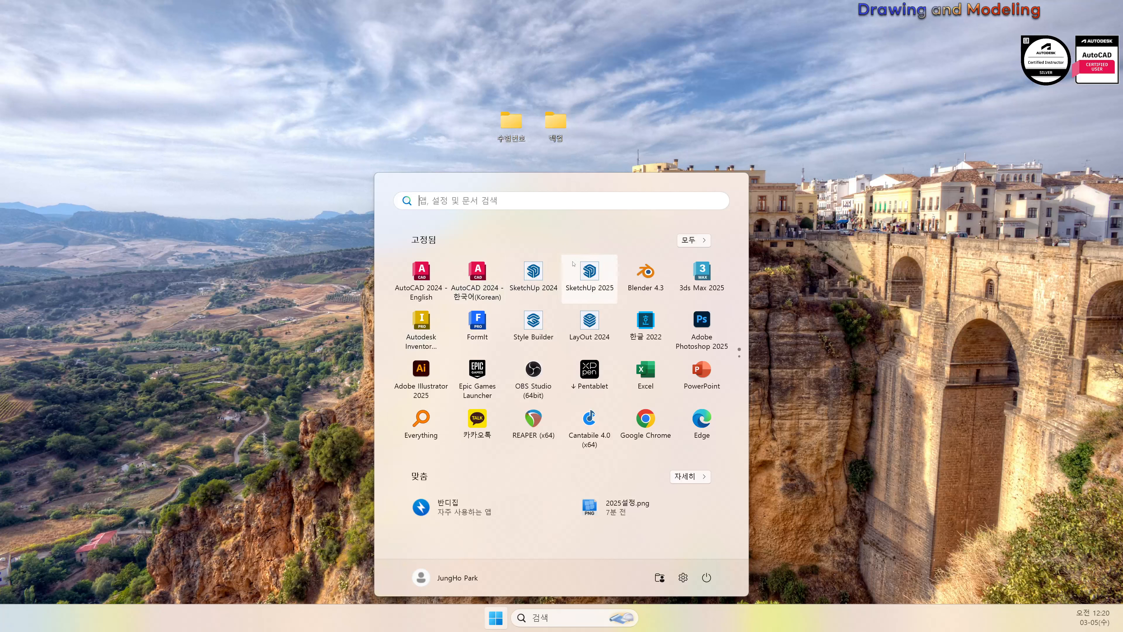
click(693, 240)
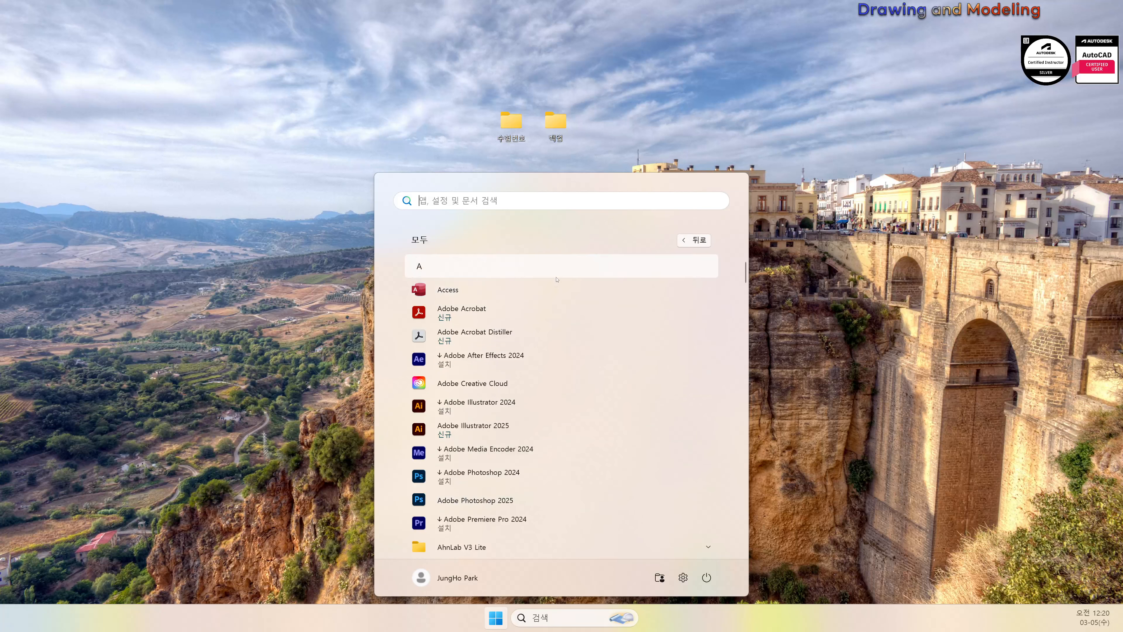
scroll(592, 360, down, 3)
scroll(592, 360, down, 2)
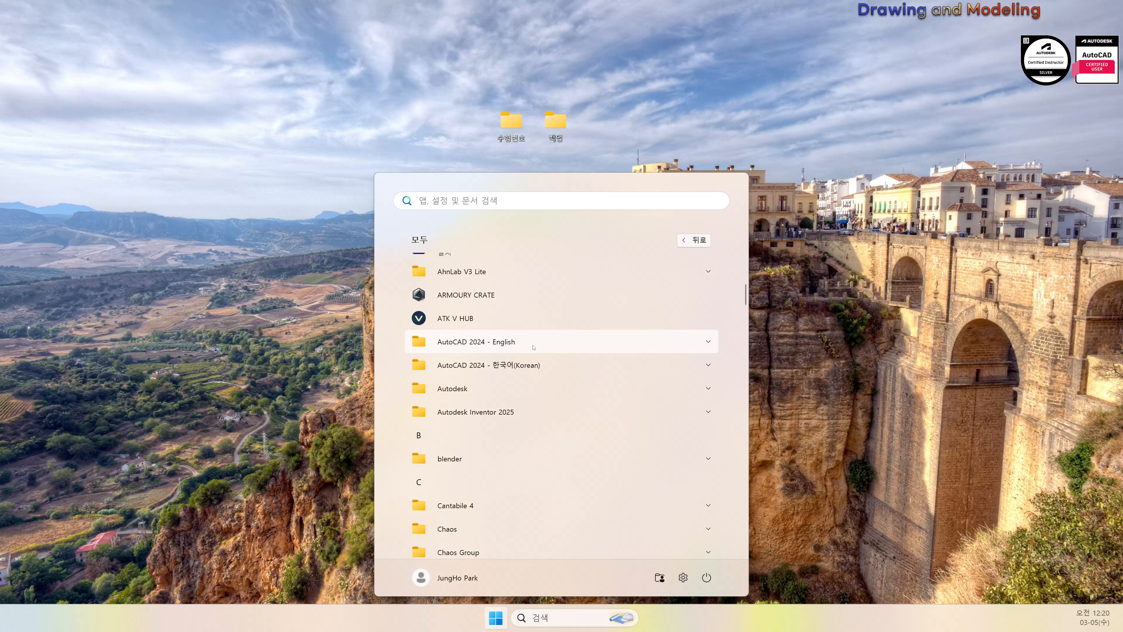
click(543, 363)
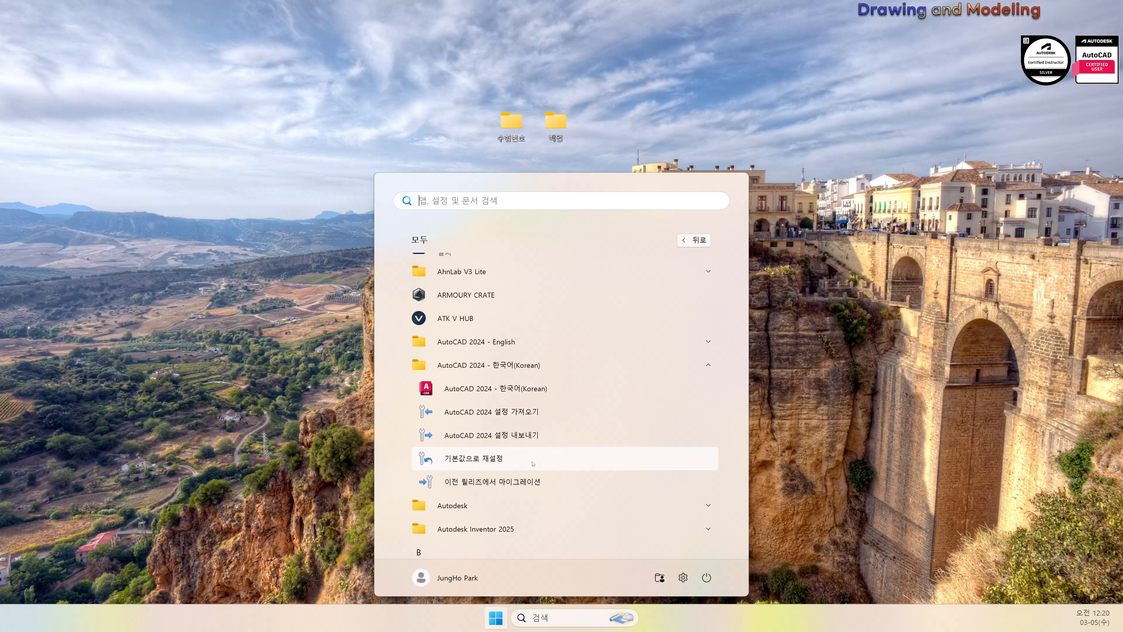
click(584, 342)
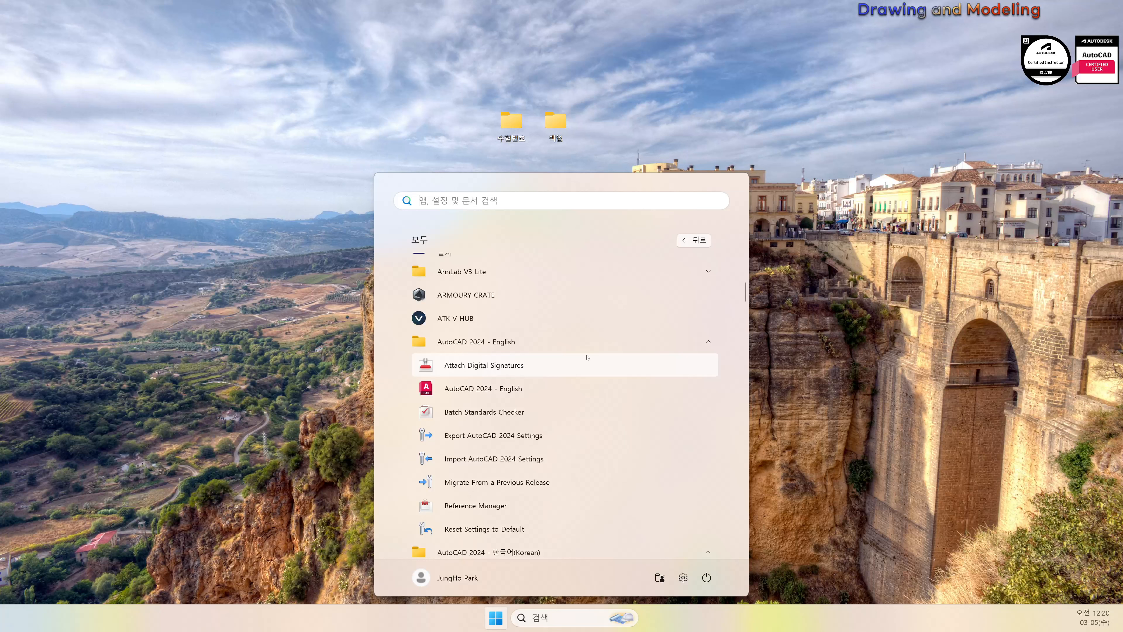
scroll(587, 357, down, 1)
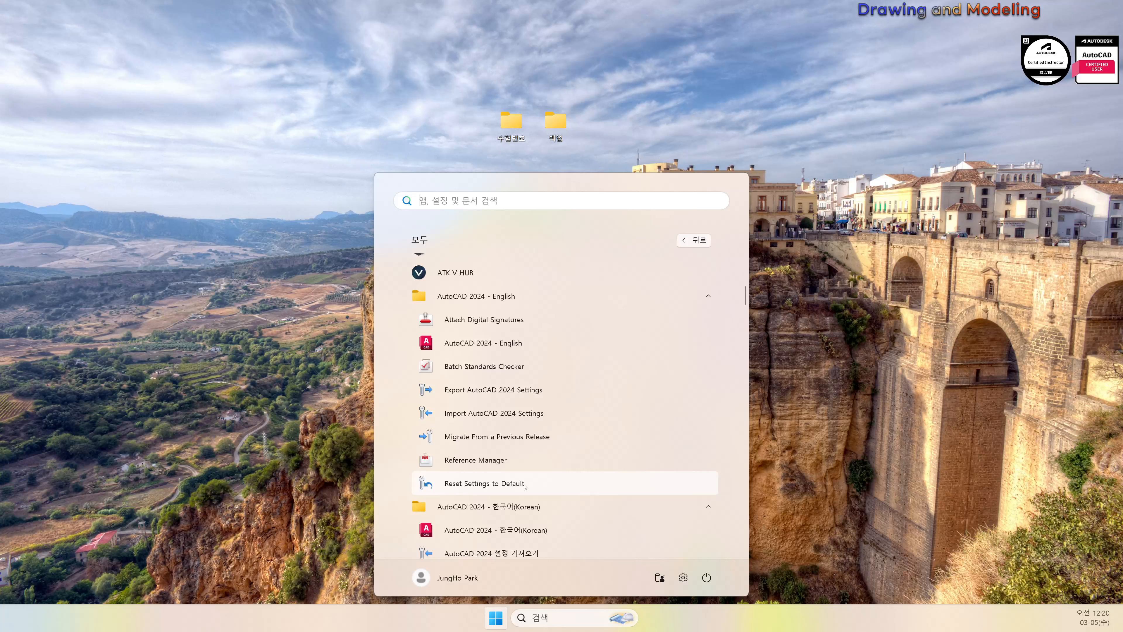
click(549, 297)
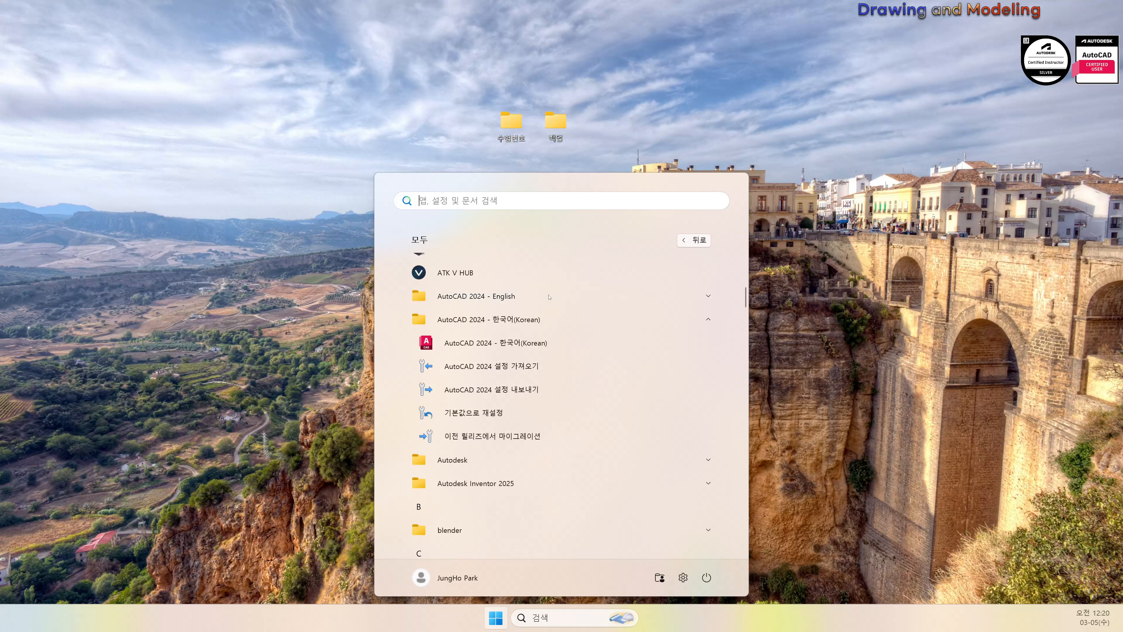
Run 기본값으로 재설정 for Korean AutoCAD 2024, choosing reset without backup, and confirm
click(528, 415)
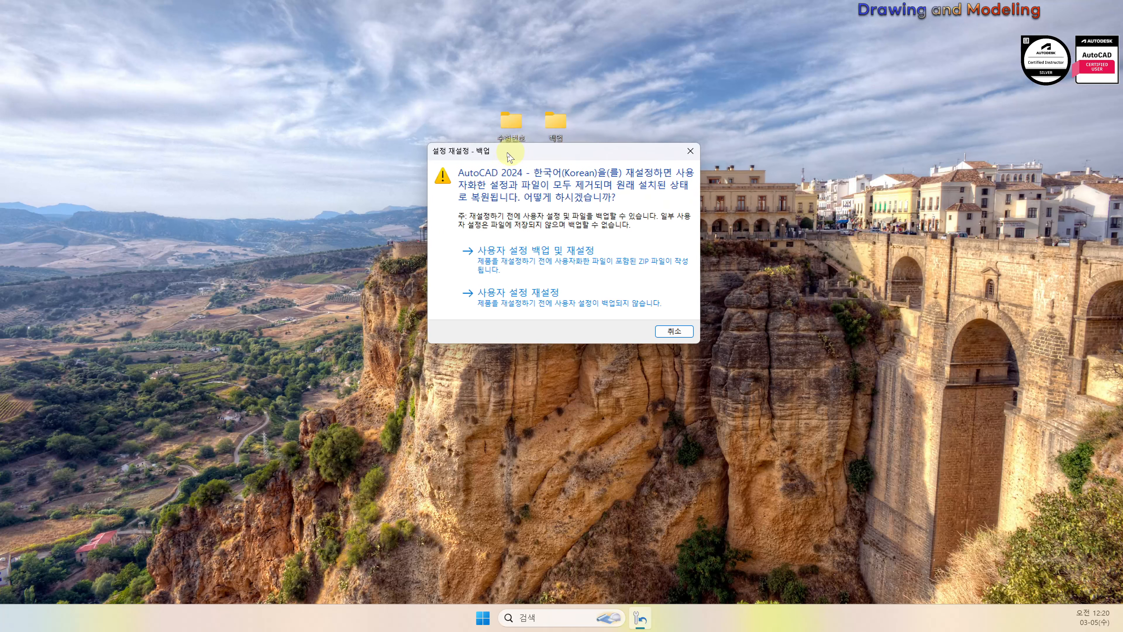
drag(457, 174, 552, 205)
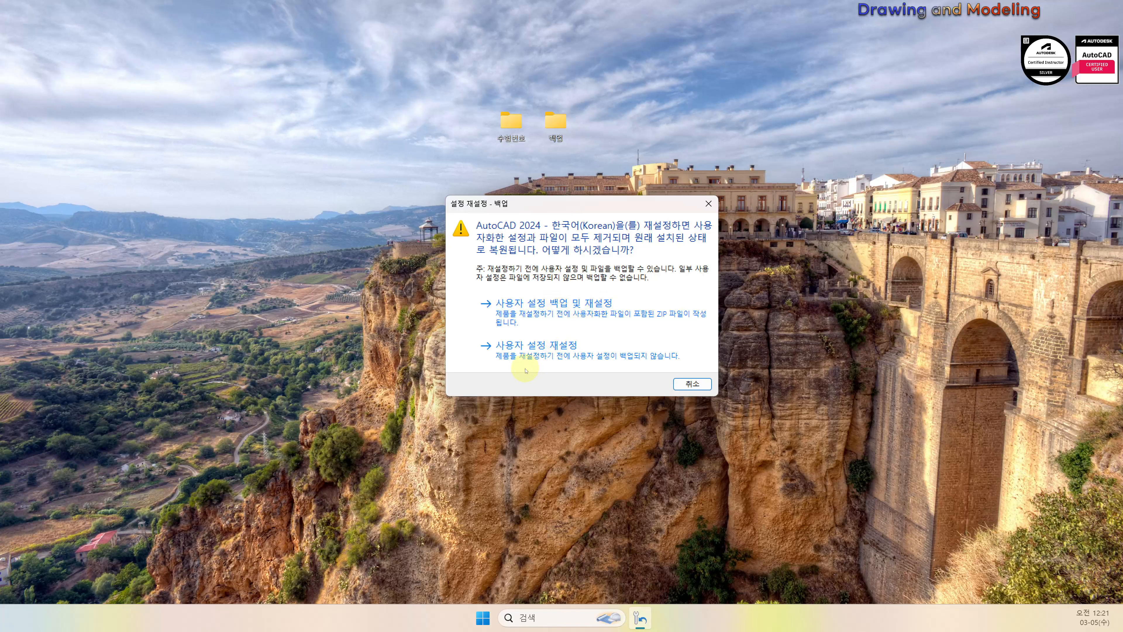
click(526, 353)
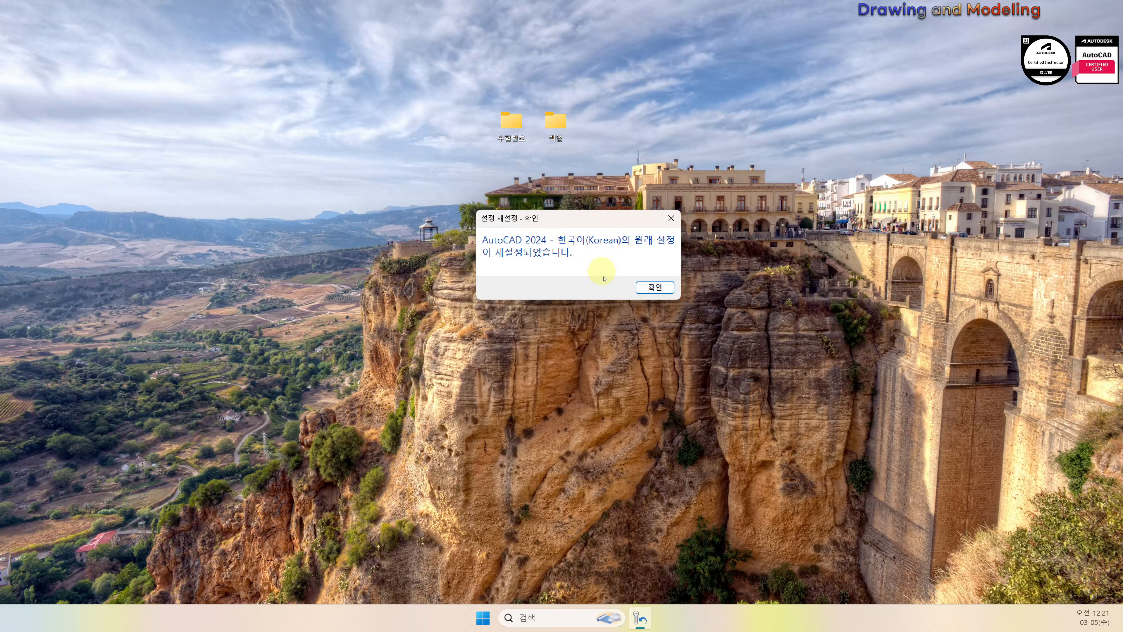
click(655, 287)
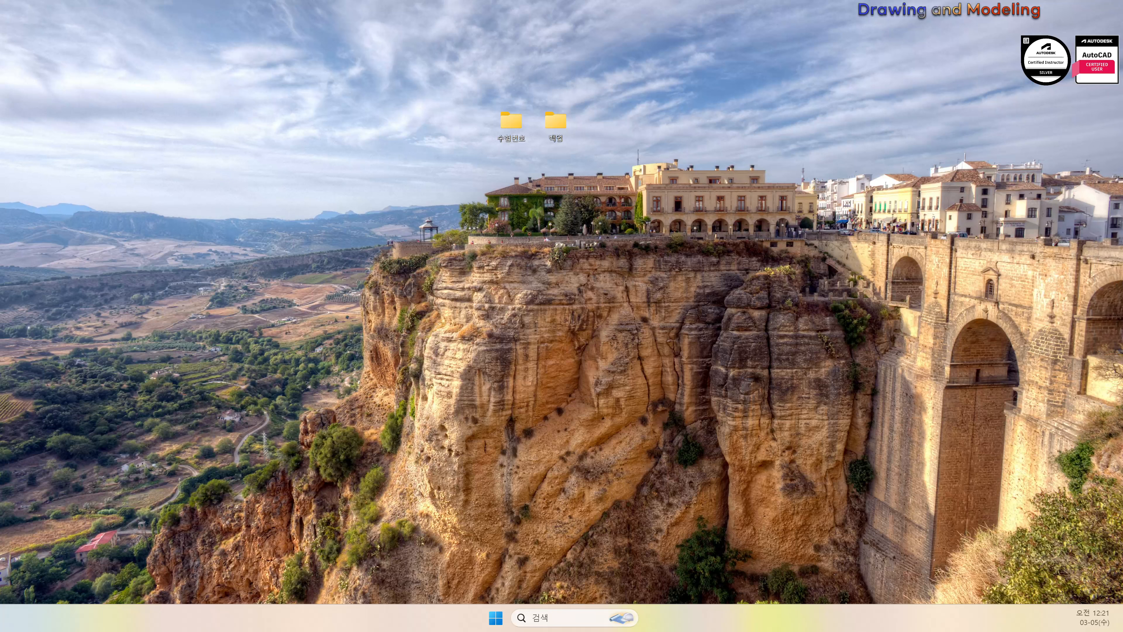
Maximize the AutoCAD window and start a new blank drawing, Drawing1.dwg
drag(1122, 33, 650, 1)
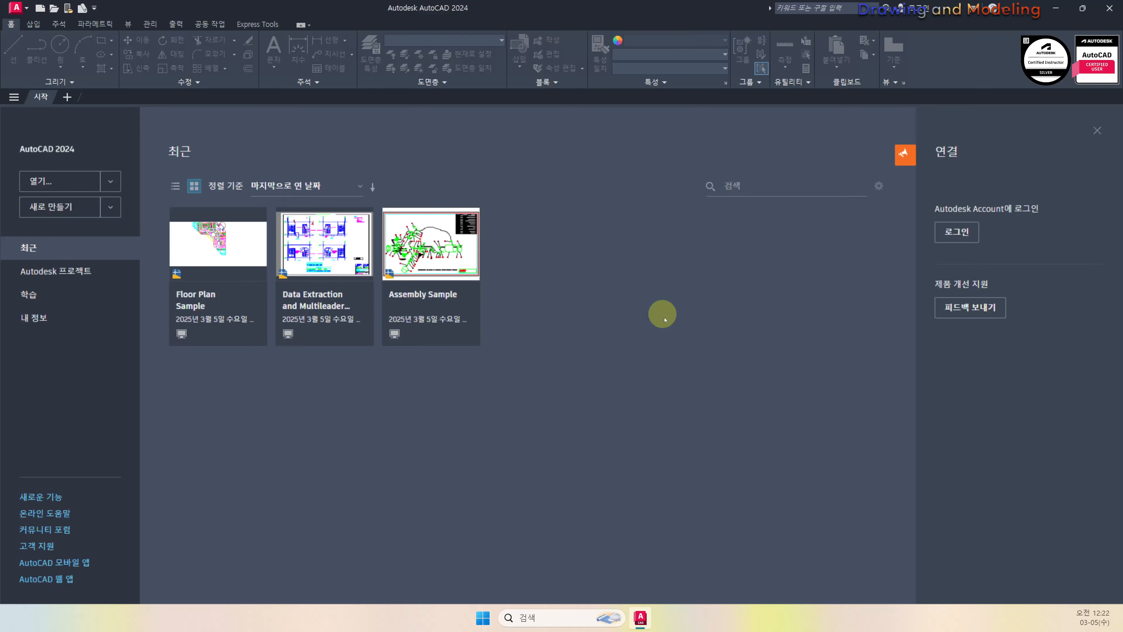
click(44, 207)
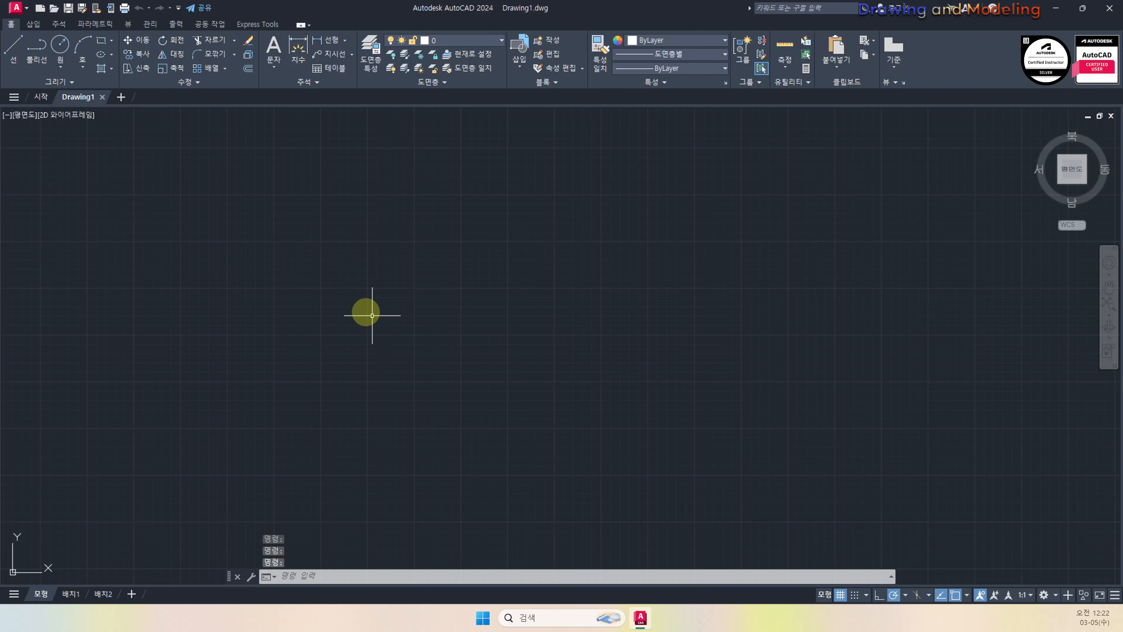
Undock and redock the command window, then drag its top edge up to enlarge it
mouse_move(229, 575)
mouse_down()
mouse_move(253, 253)
mouse_move(241, 258)
mouse_move(256, 260)
mouse_move(240, 238)
mouse_move(231, 131)
mouse_move(213, 572)
mouse_move(228, 459)
mouse_move(228, 592)
mouse_move(242, 507)
mouse_move(230, 577)
mouse_up()
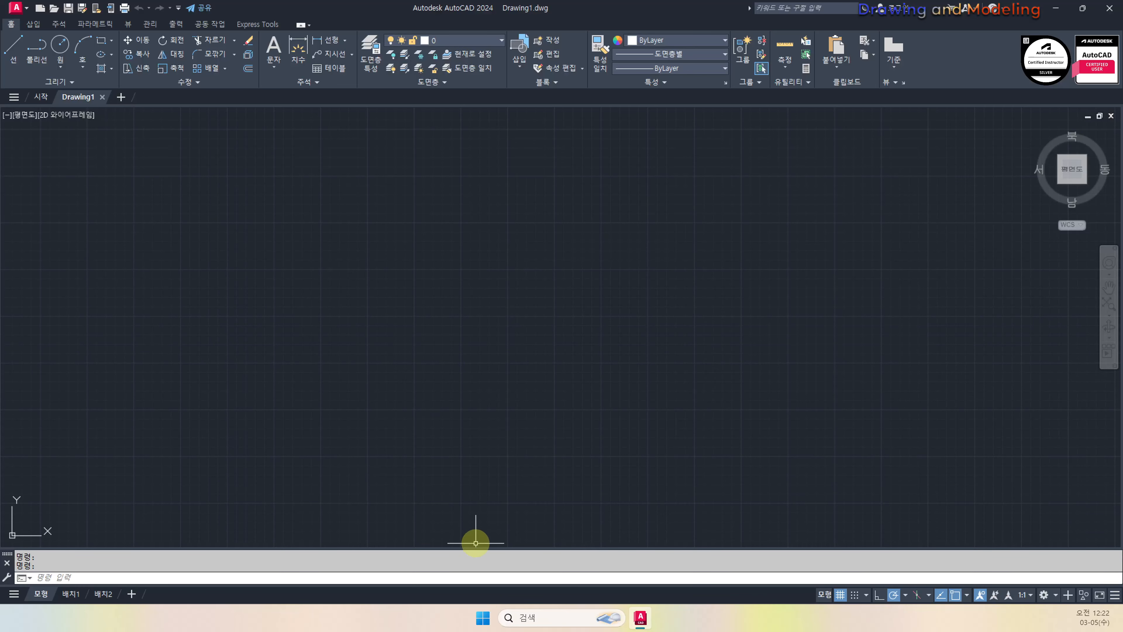
mouse_move(471, 546)
mouse_down()
mouse_move(471, 517)
mouse_move(469, 530)
mouse_up()
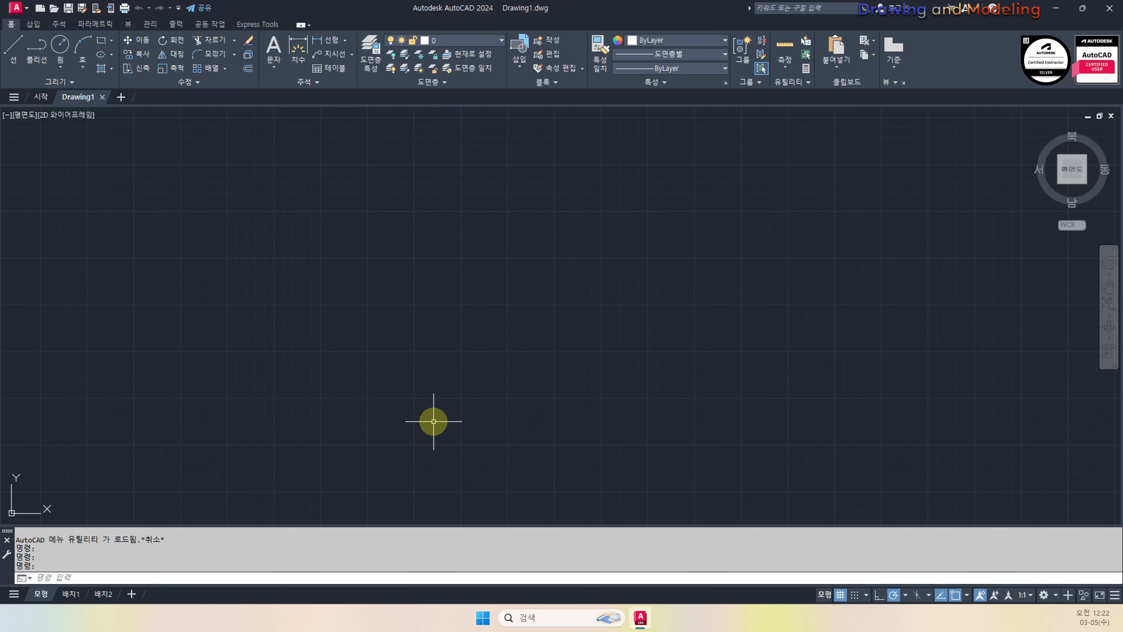
Set the command-line font size to 14 in the Options 화면표시 settings
key(Return)
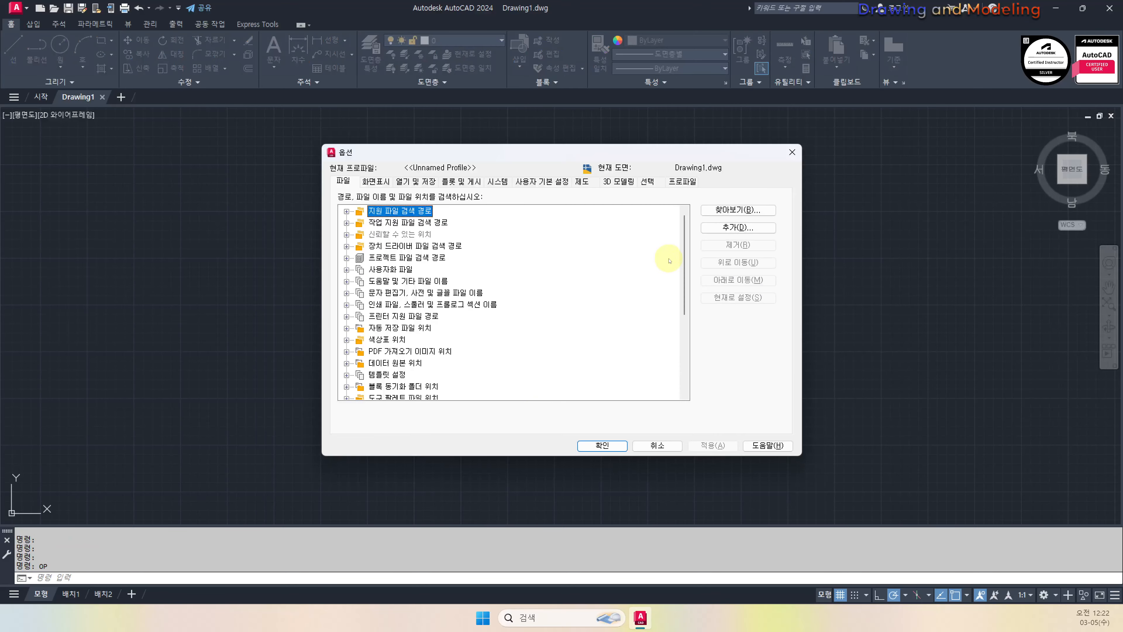
click(405, 180)
click(376, 181)
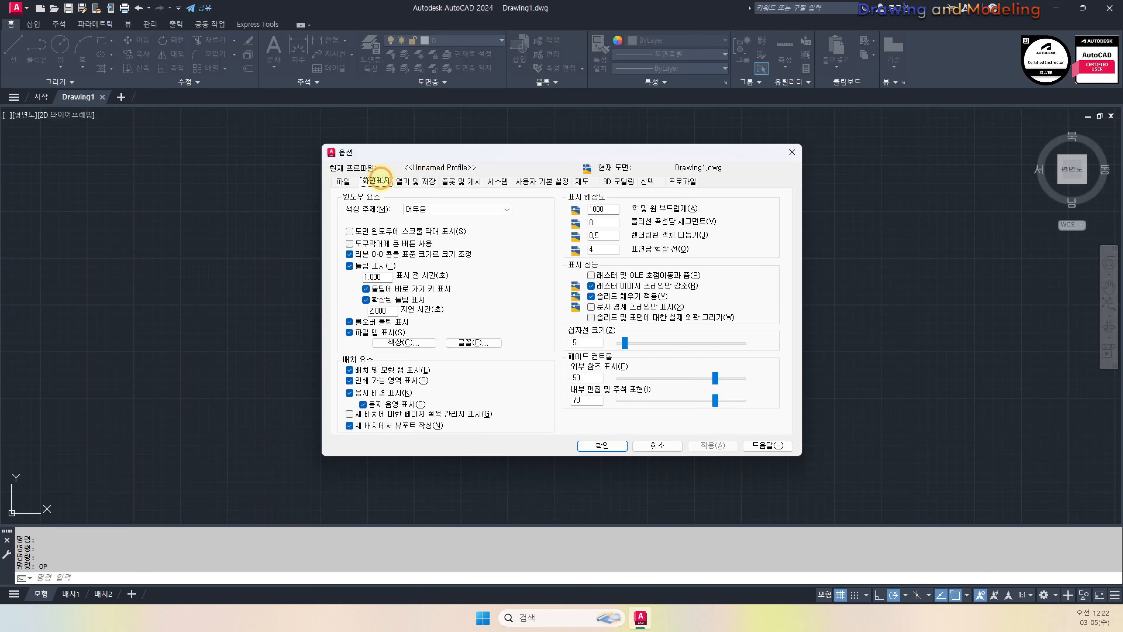
click(407, 350)
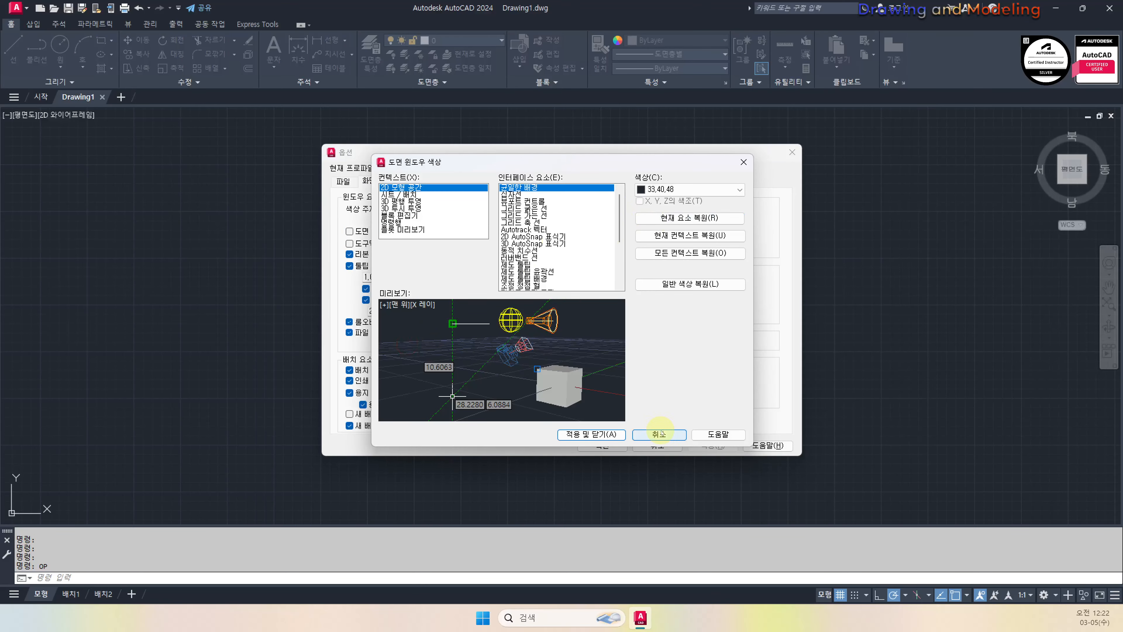
click(658, 434)
click(479, 343)
click(616, 306)
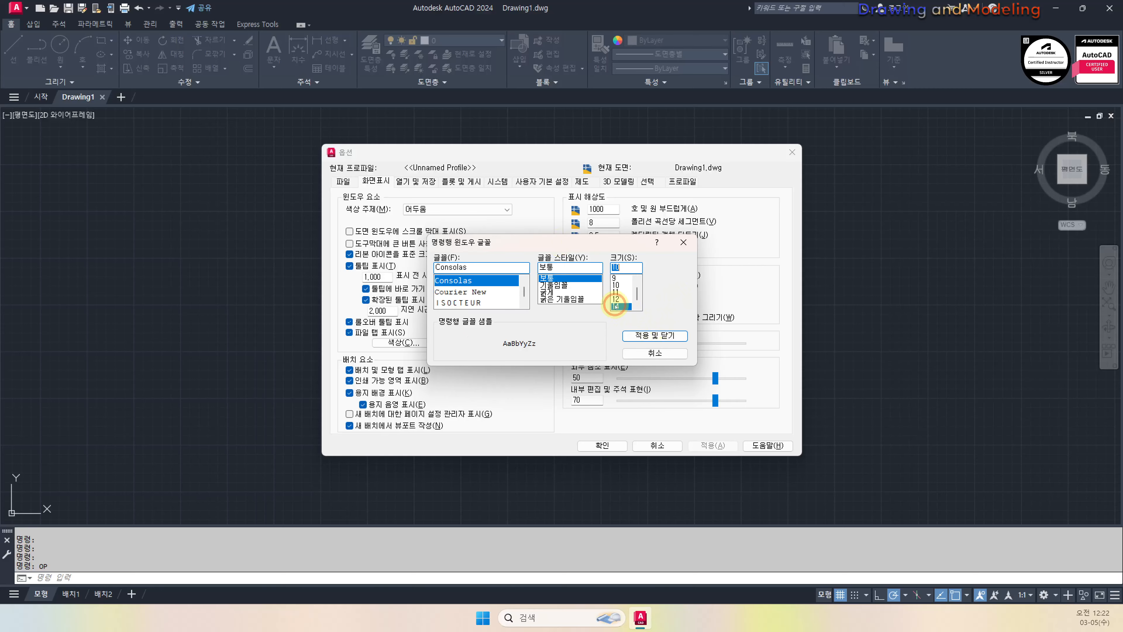
click(654, 337)
click(602, 445)
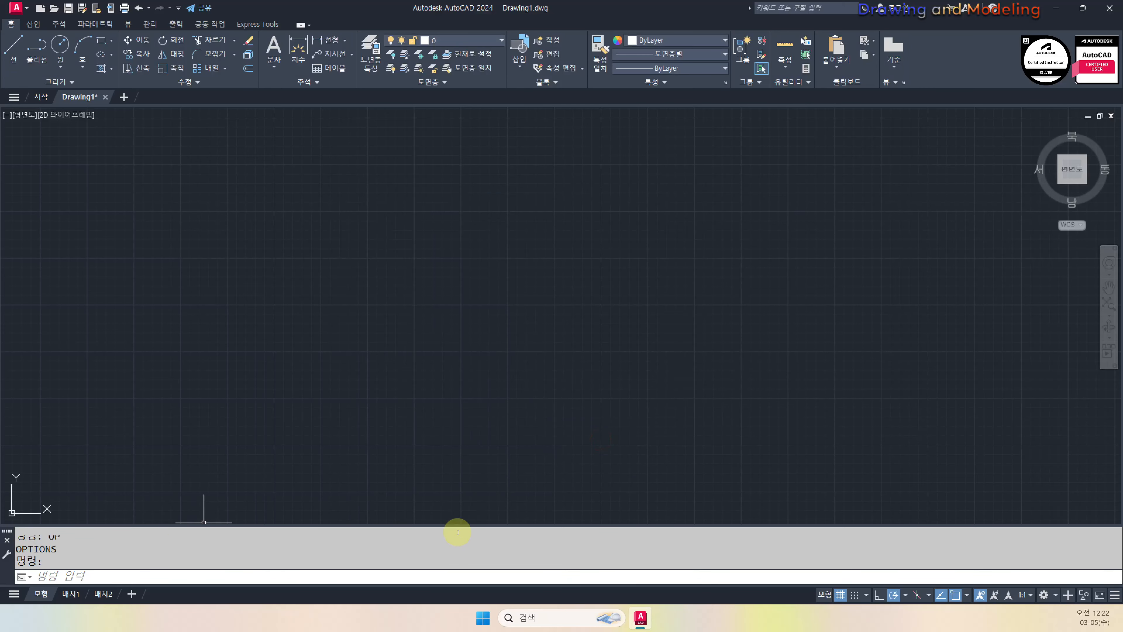
Drag the command window border upward to show more command history
drag(452, 523, 451, 505)
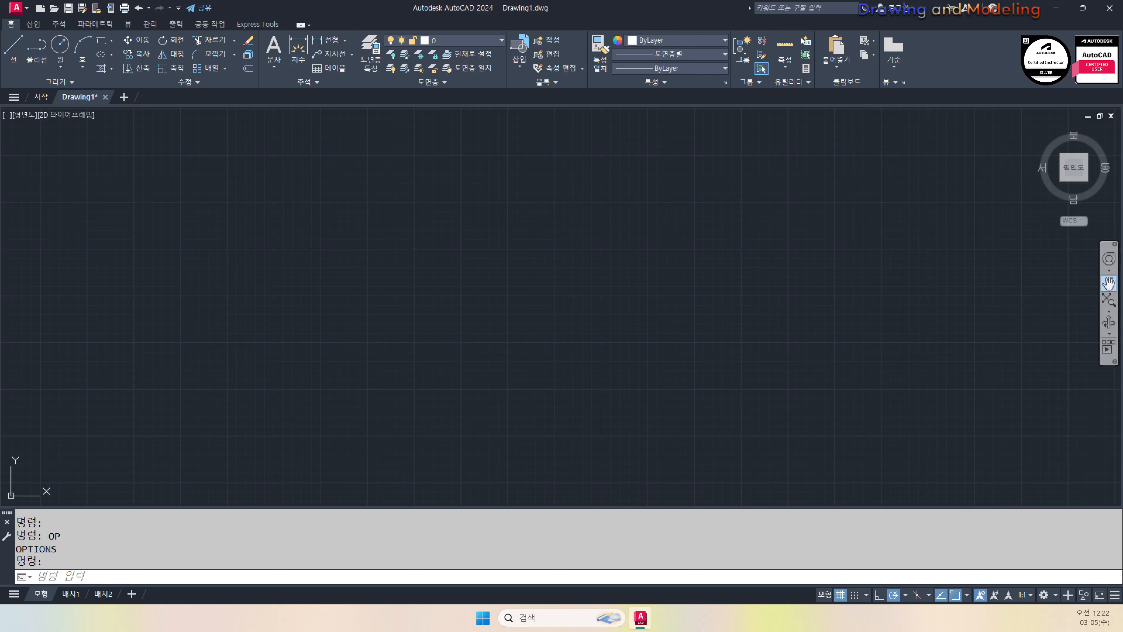
click(778, 301)
key(Escape)
key(Escape)
key(Escape)
key(Escape)
key(Escape)
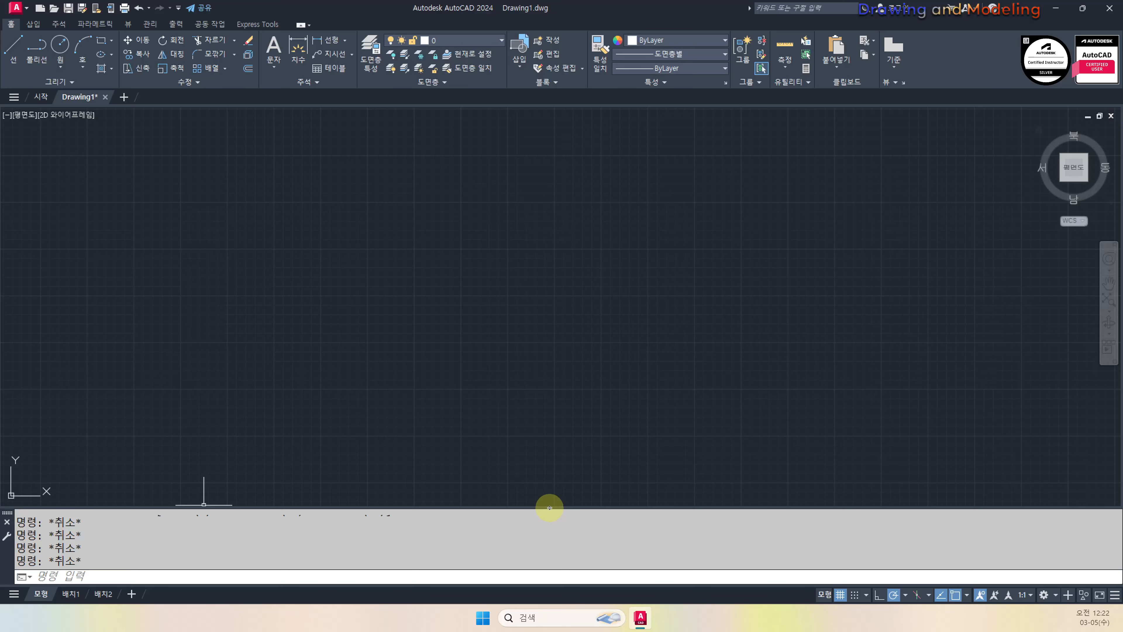
drag(549, 508, 544, 514)
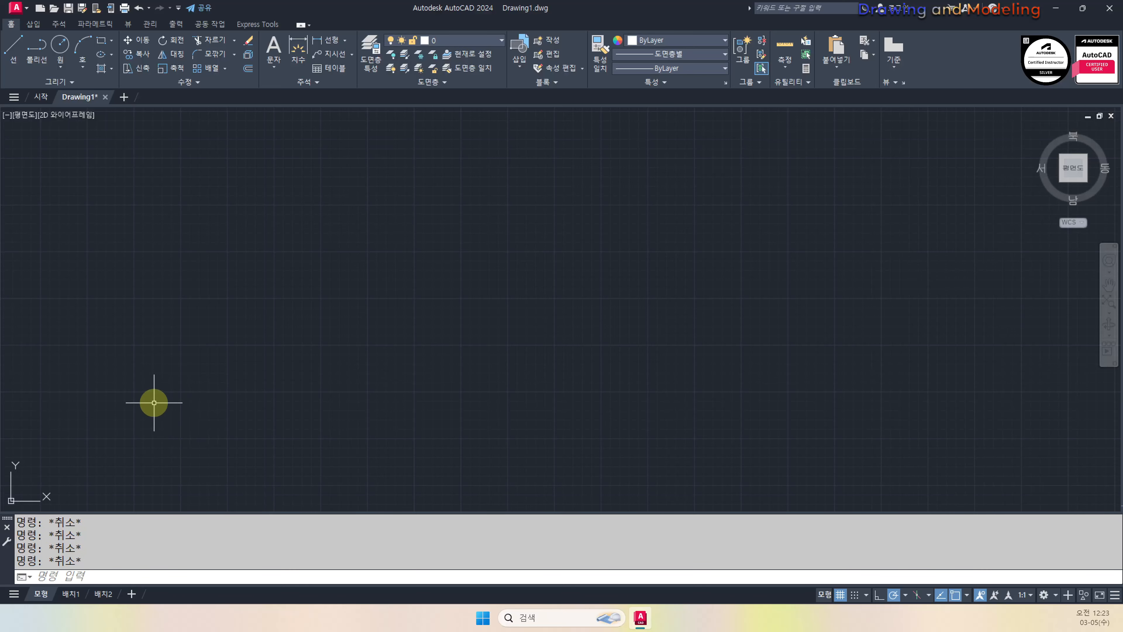
Drag the command window by its left grip and dock it at the top of the AutoCAD window
drag(5, 522, 195, 539)
drag(9, 520, 248, 575)
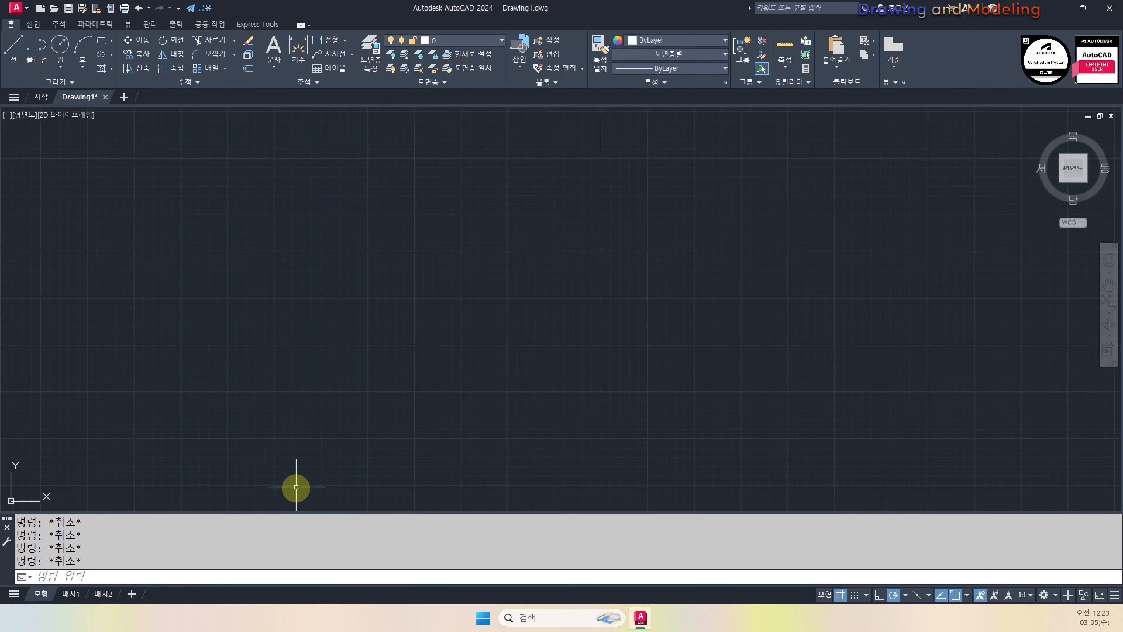
drag(7, 517, 191, 75)
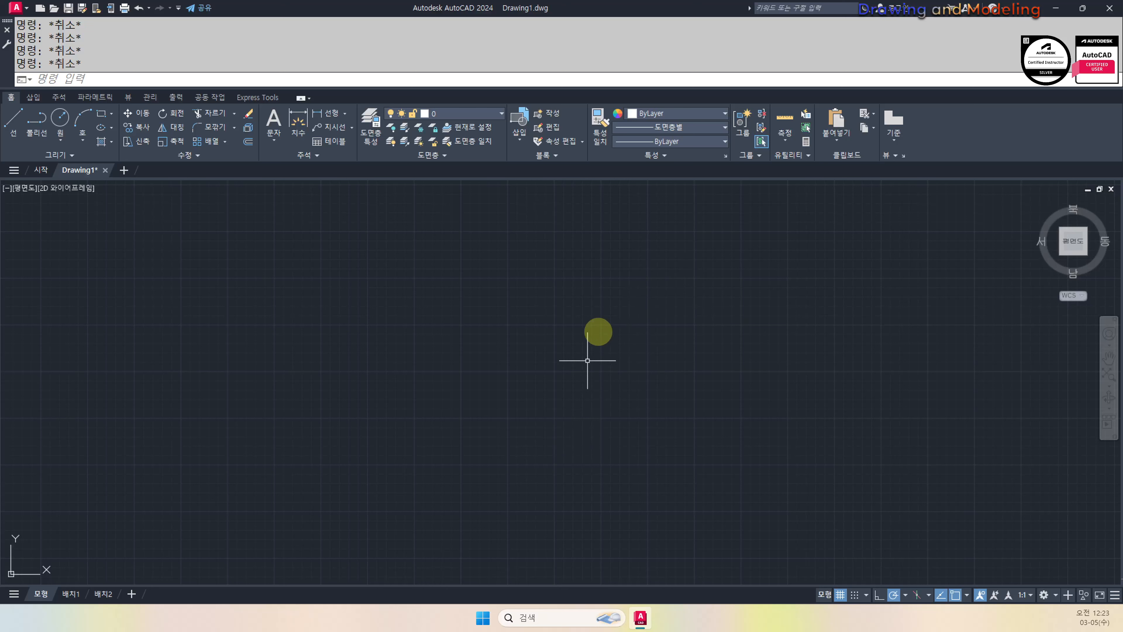
Back in Drawing1, set the STARTMODE and STARTUP system variables both to 0
click(40, 170)
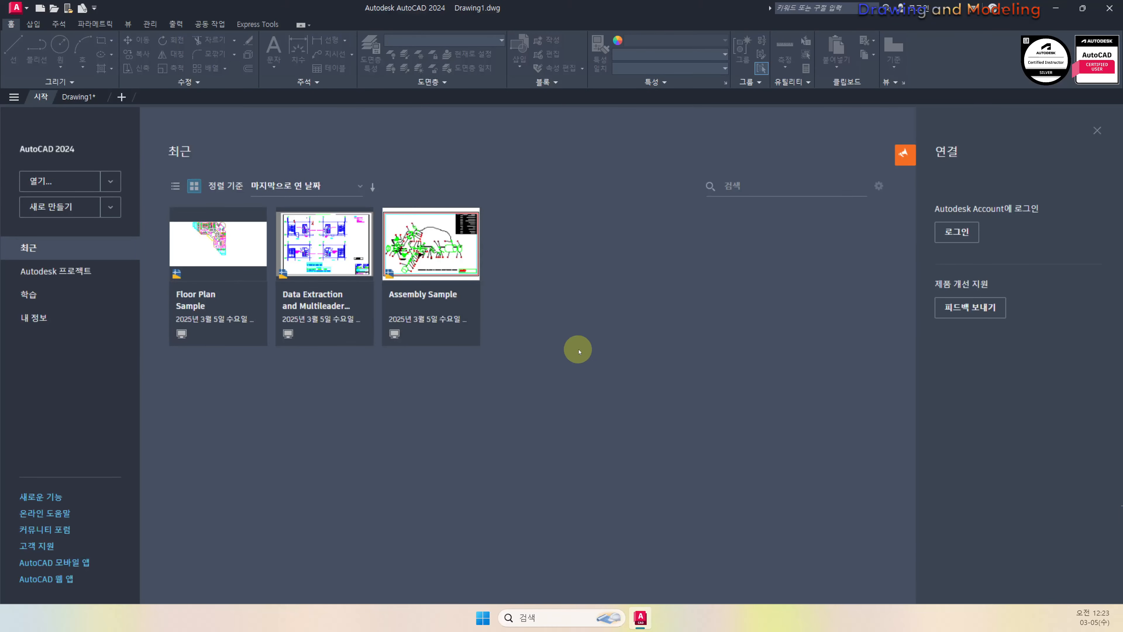
click(71, 96)
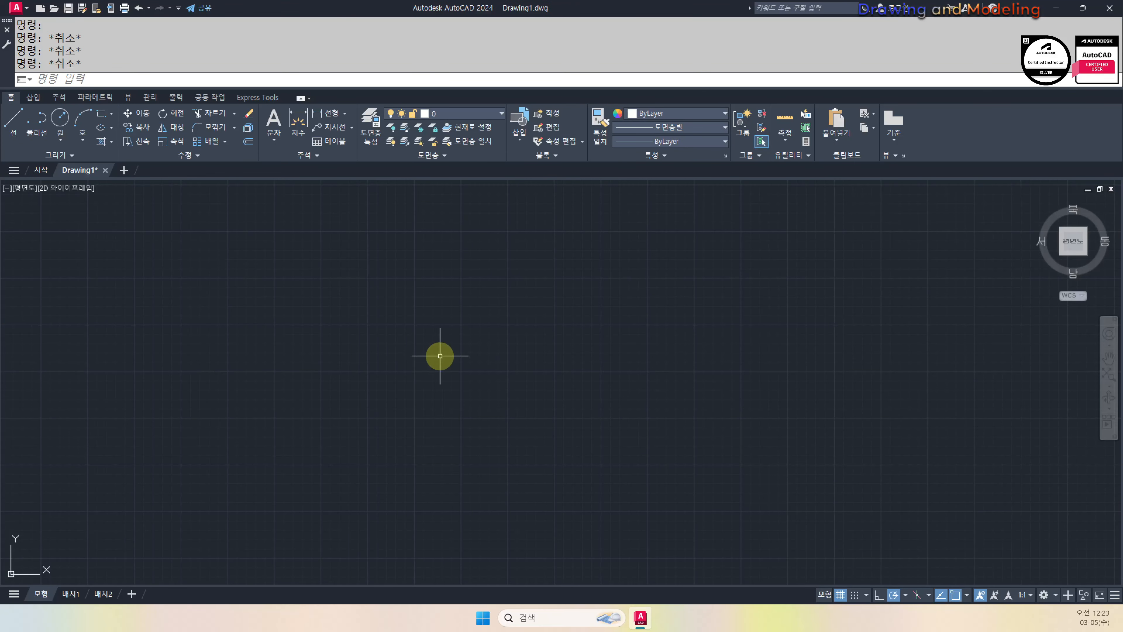
key(Escape)
key(Escape)
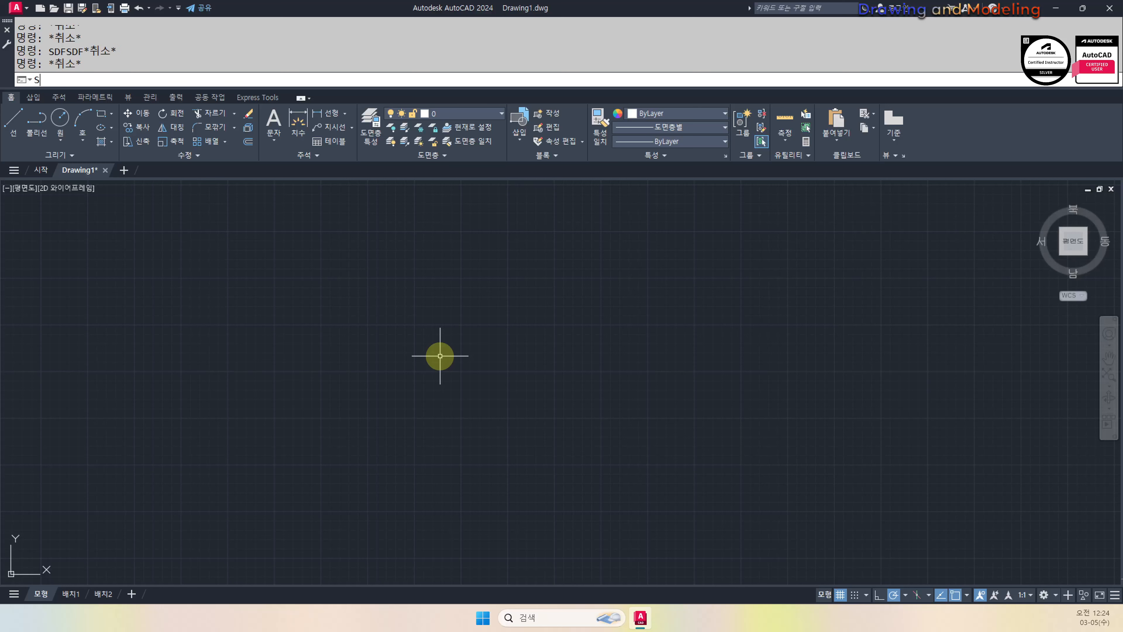
text(STARTMODE)
key(Return)
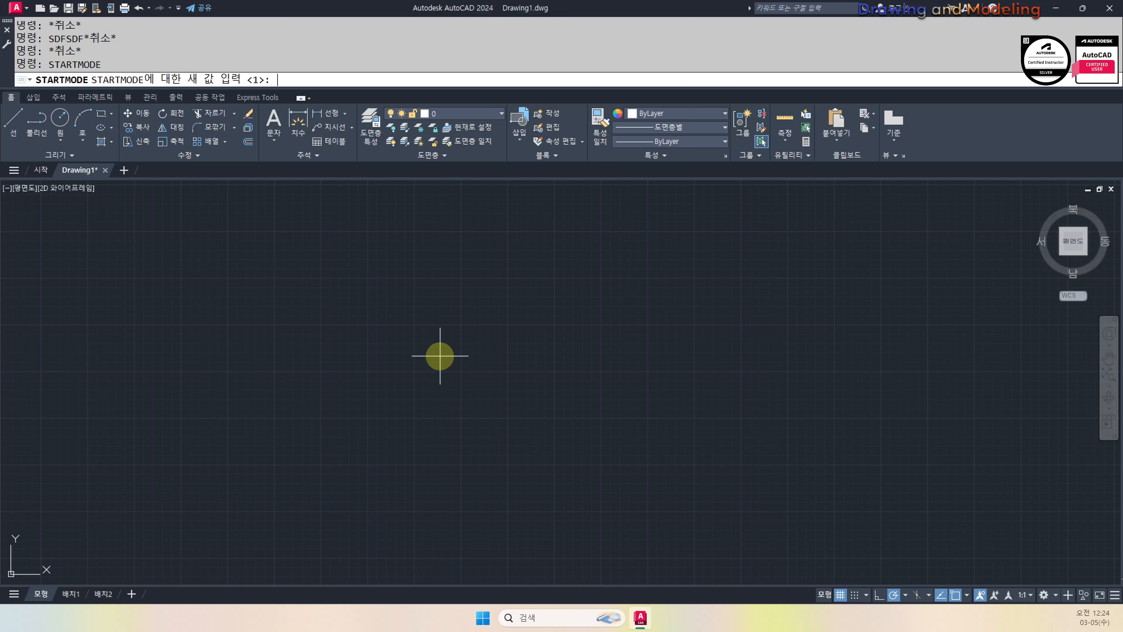
text(0)
key(Return)
text(STAR)
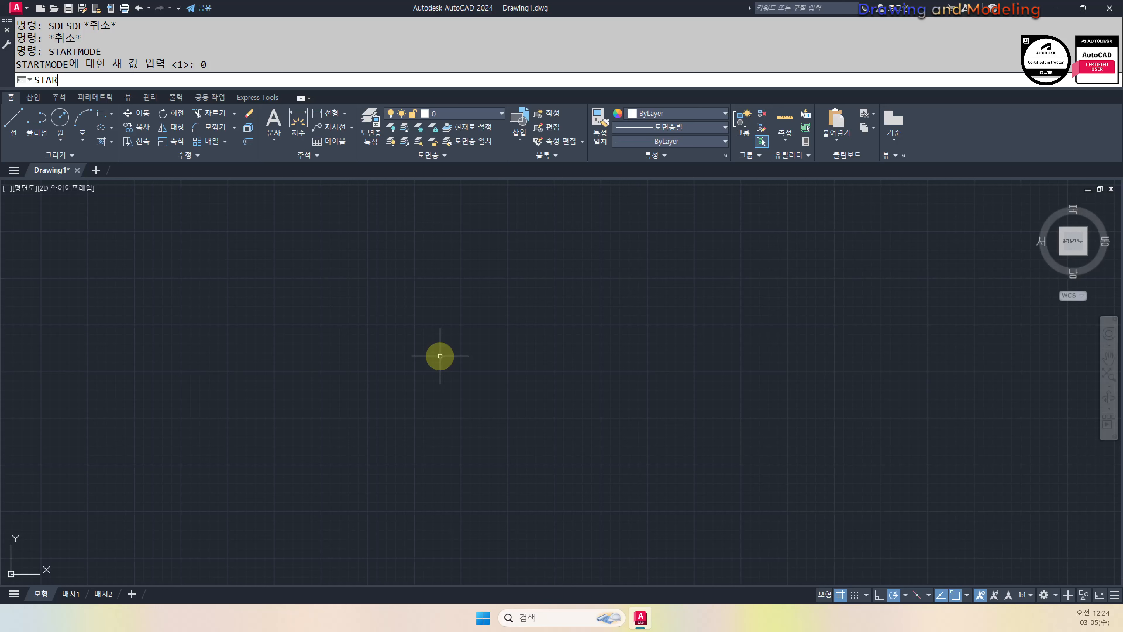
text(TUP)
key(Return)
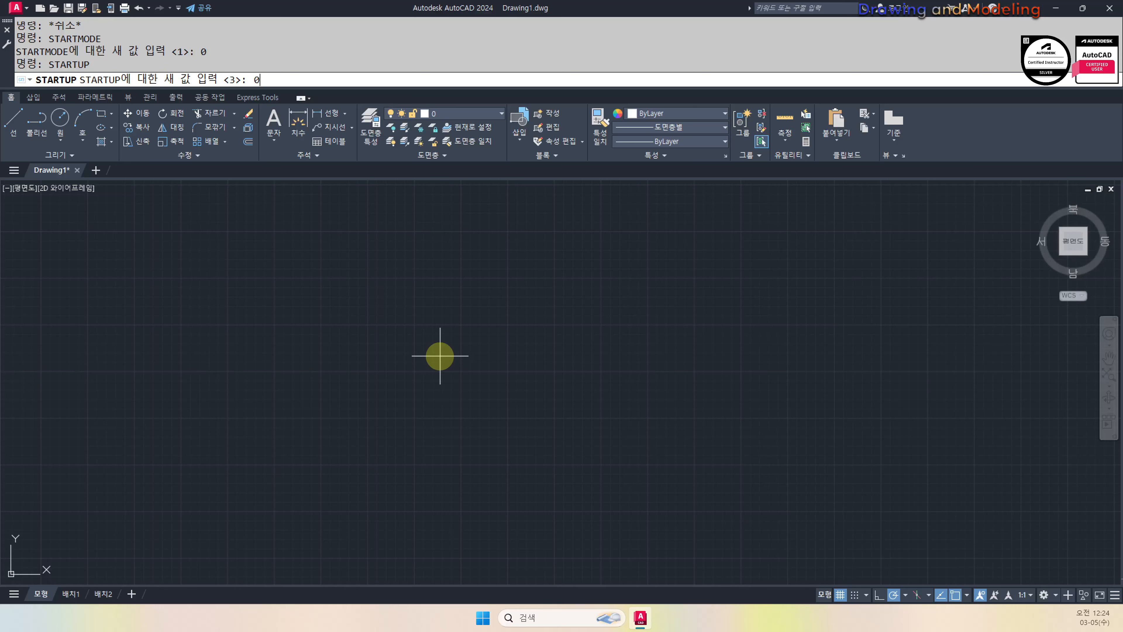
key(Return)
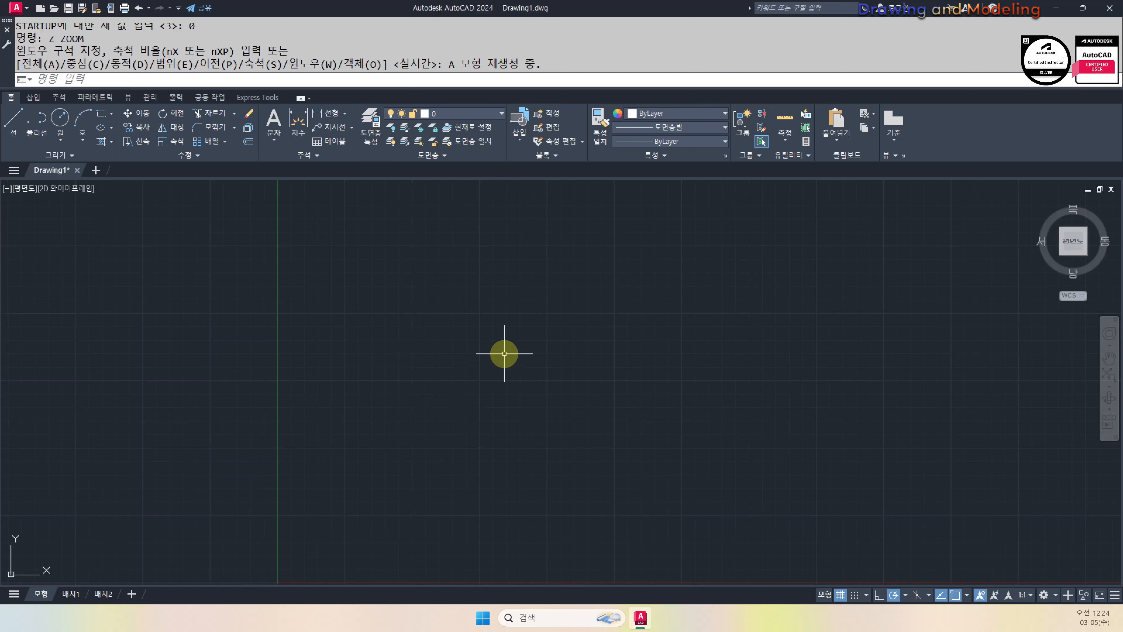
Turn on the classic menu bar and browse the Tools > Toolbars > AutoCAD list
click(179, 8)
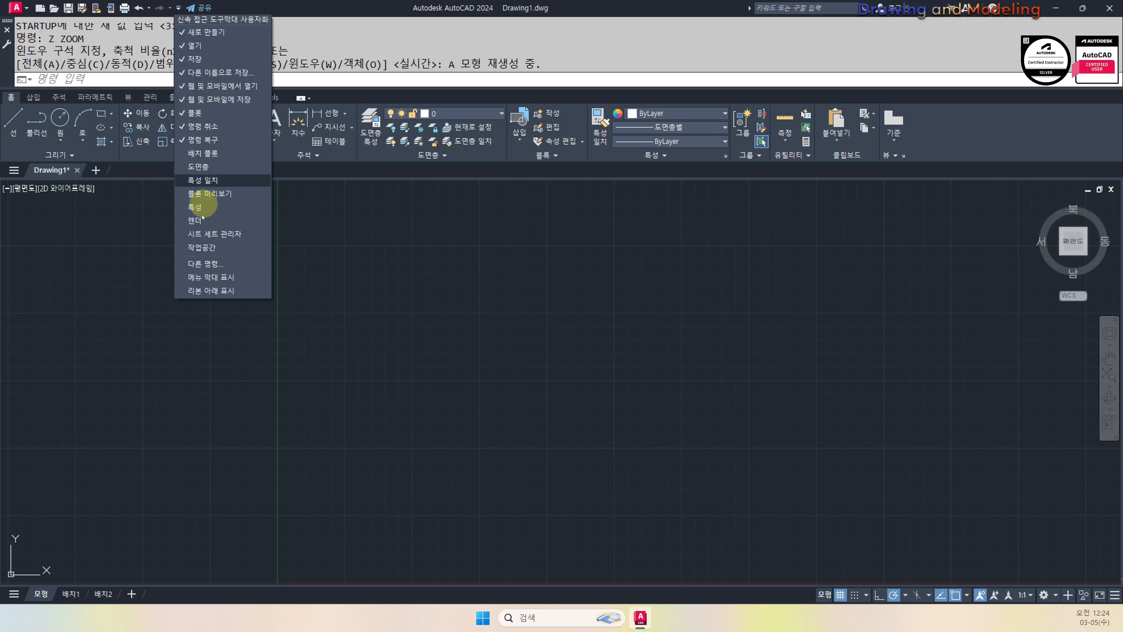
click(211, 277)
click(194, 22)
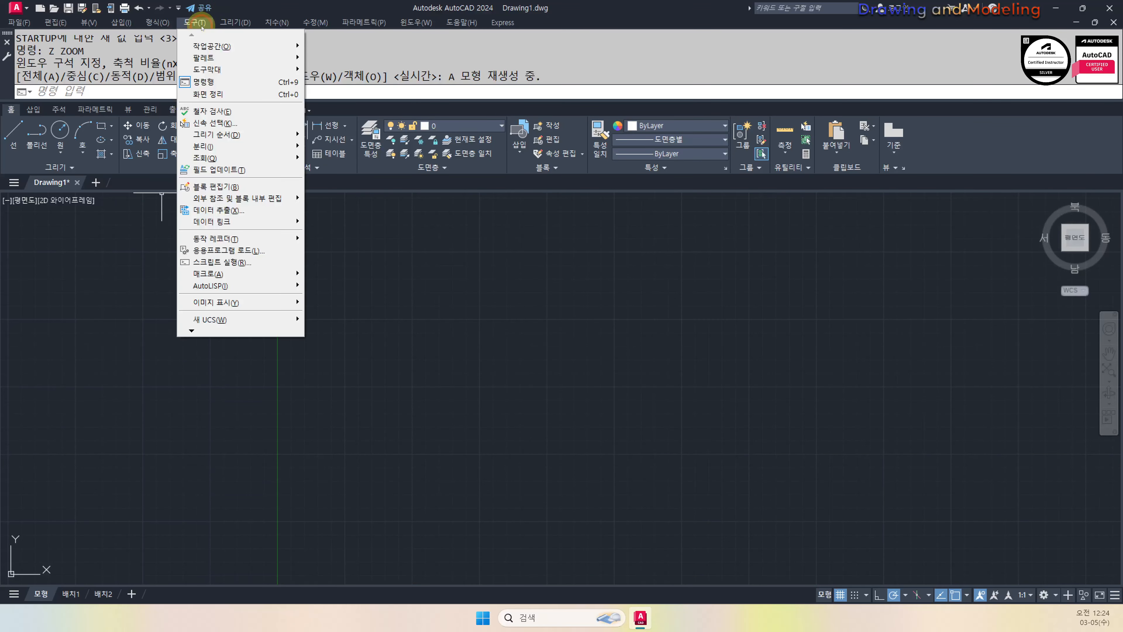
mouse_move(245, 69)
mouse_move(332, 69)
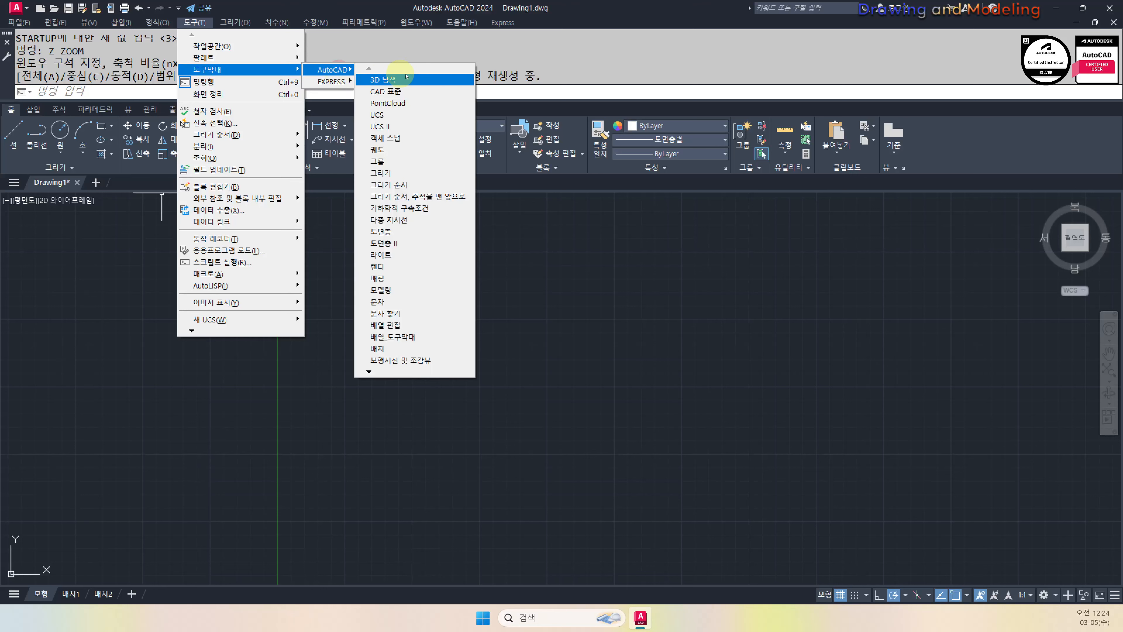
mouse_move(367, 373)
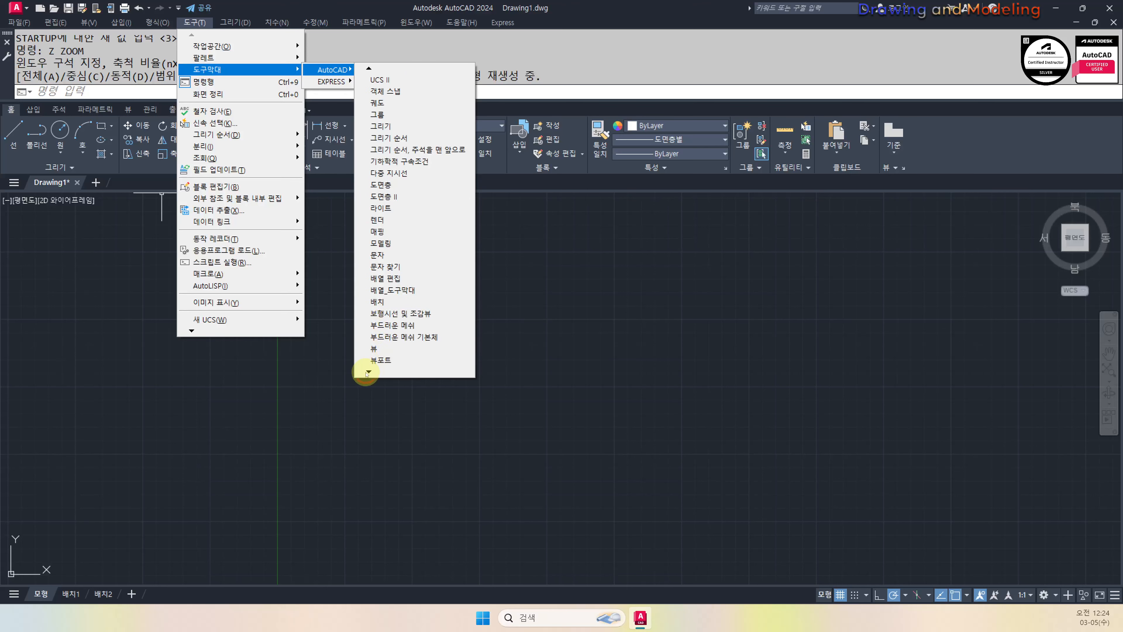
click(368, 377)
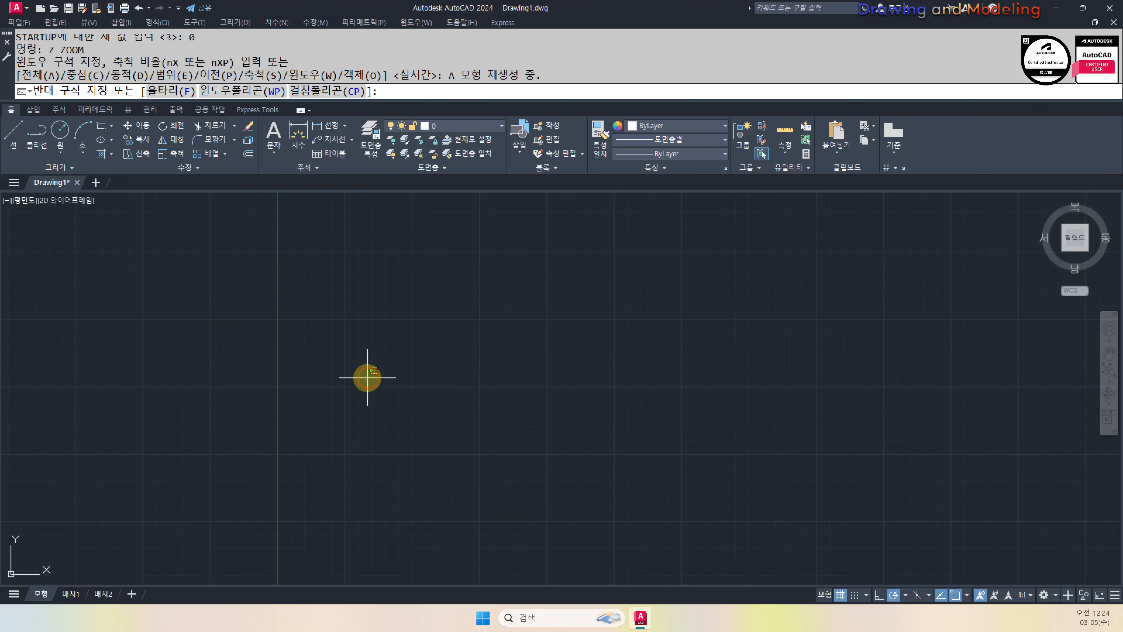
key(Escape)
Browse the toolbar list again, close it without choosing, and un-maximize the AutoCAD window
click(225, 22)
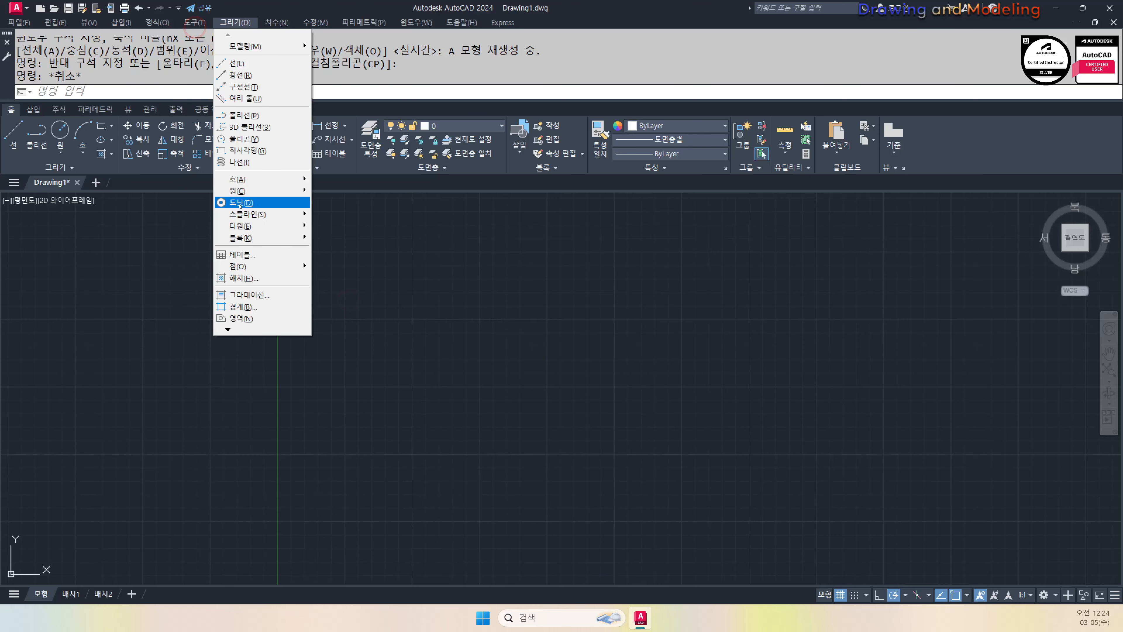
mouse_move(194, 22)
mouse_move(238, 70)
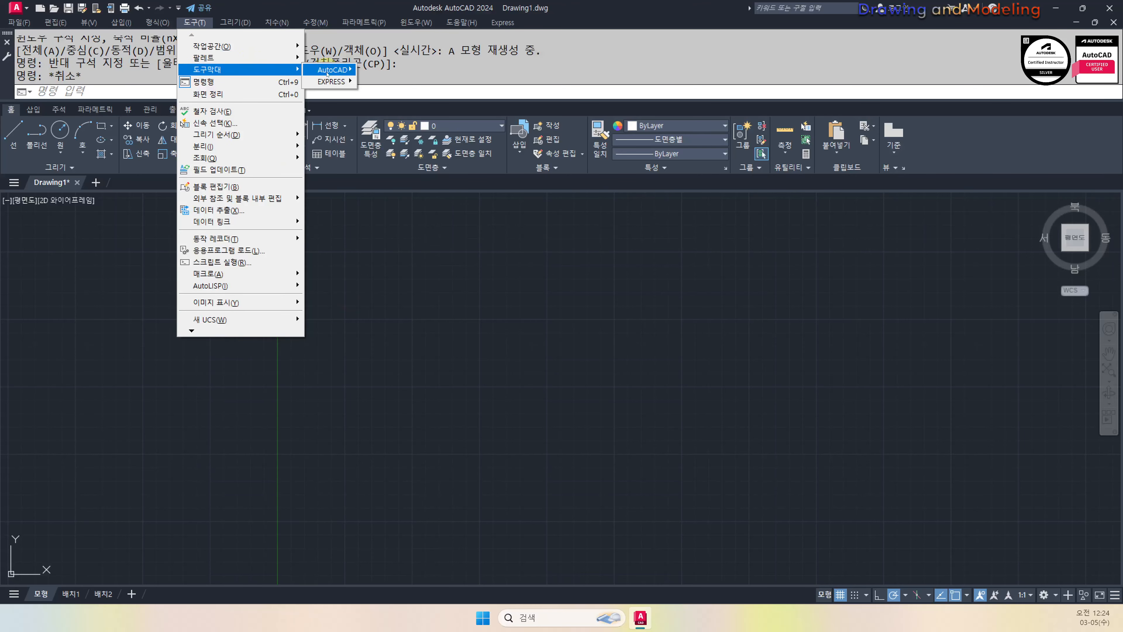
mouse_move(332, 69)
mouse_move(368, 375)
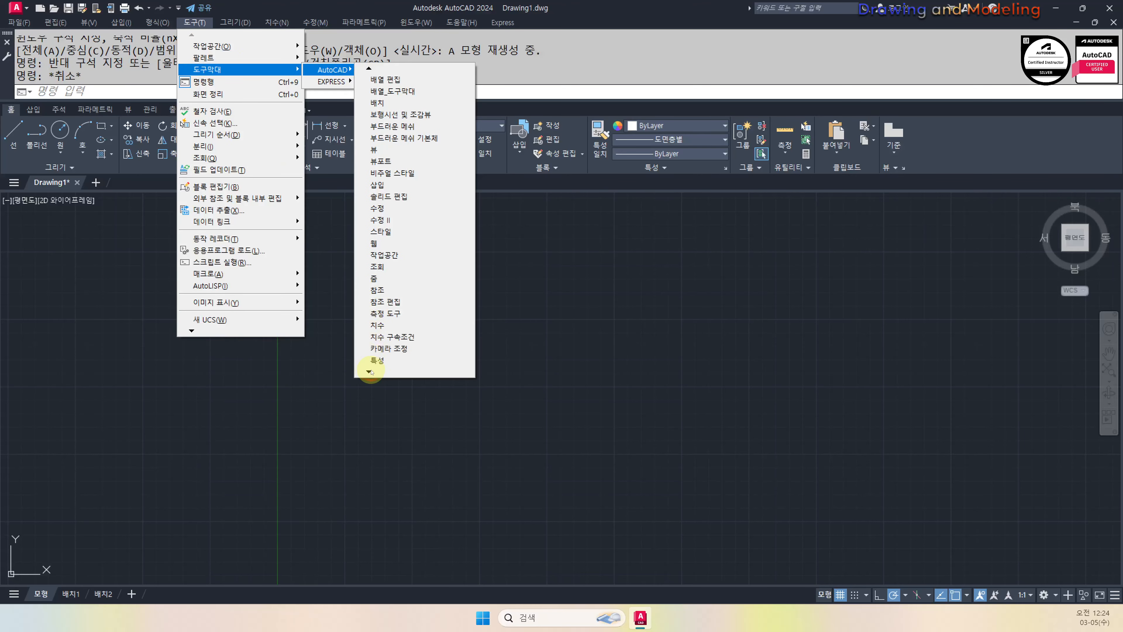
click(402, 304)
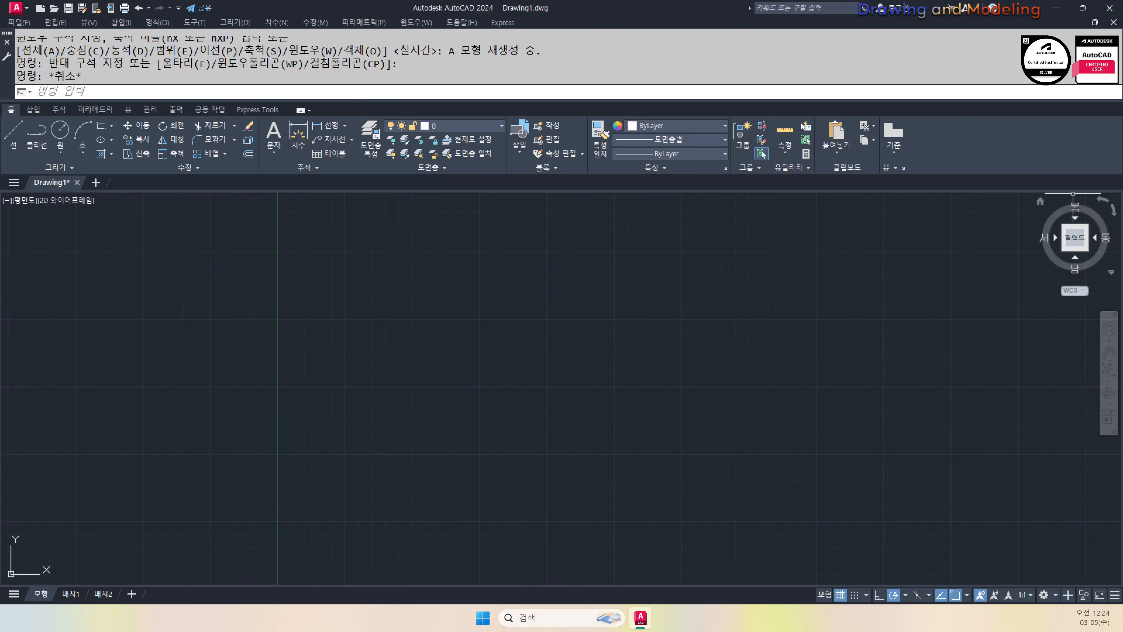
key(Escape)
key(Escape)
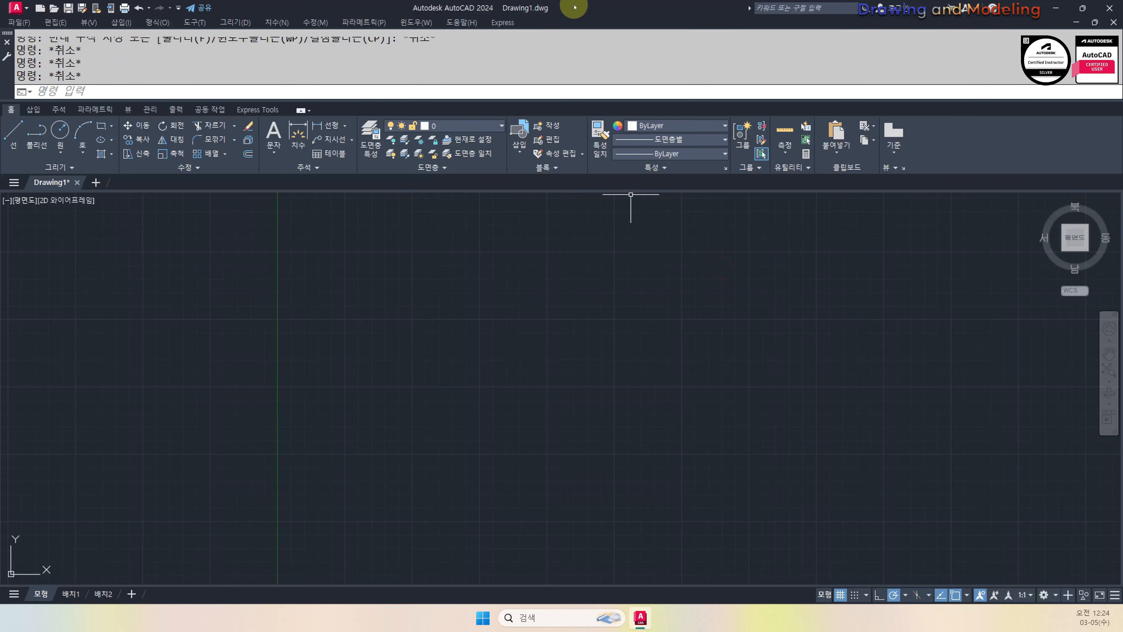
drag(642, 5, 652, 52)
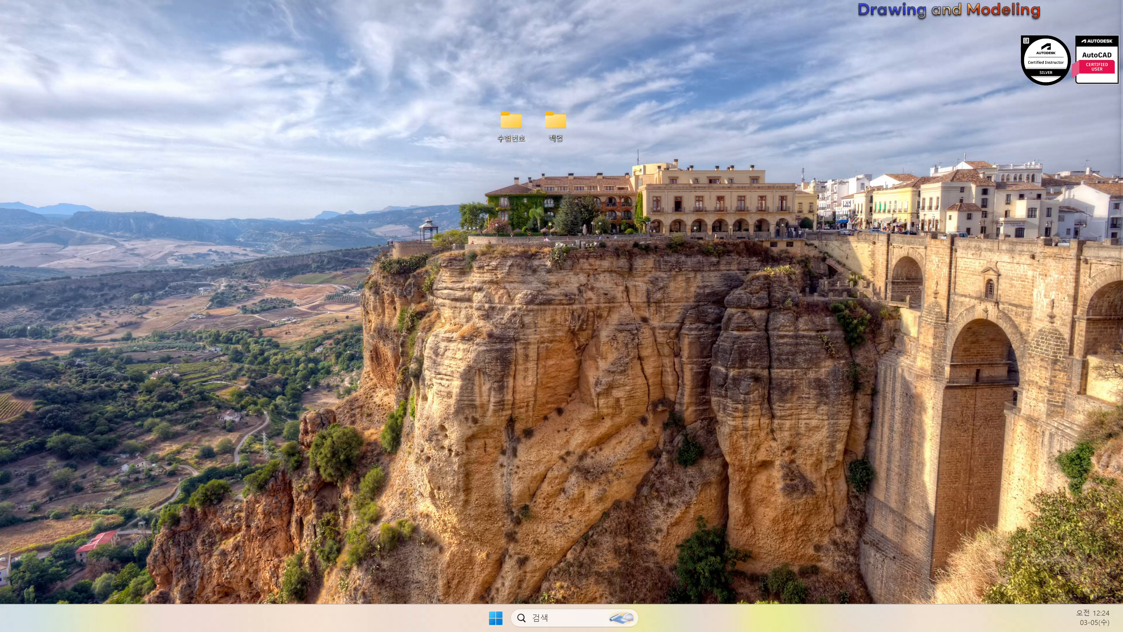
Drag the Drawing1 AutoCAD window back into view and maximize it to full screen
drag(29, 38, 219, 44)
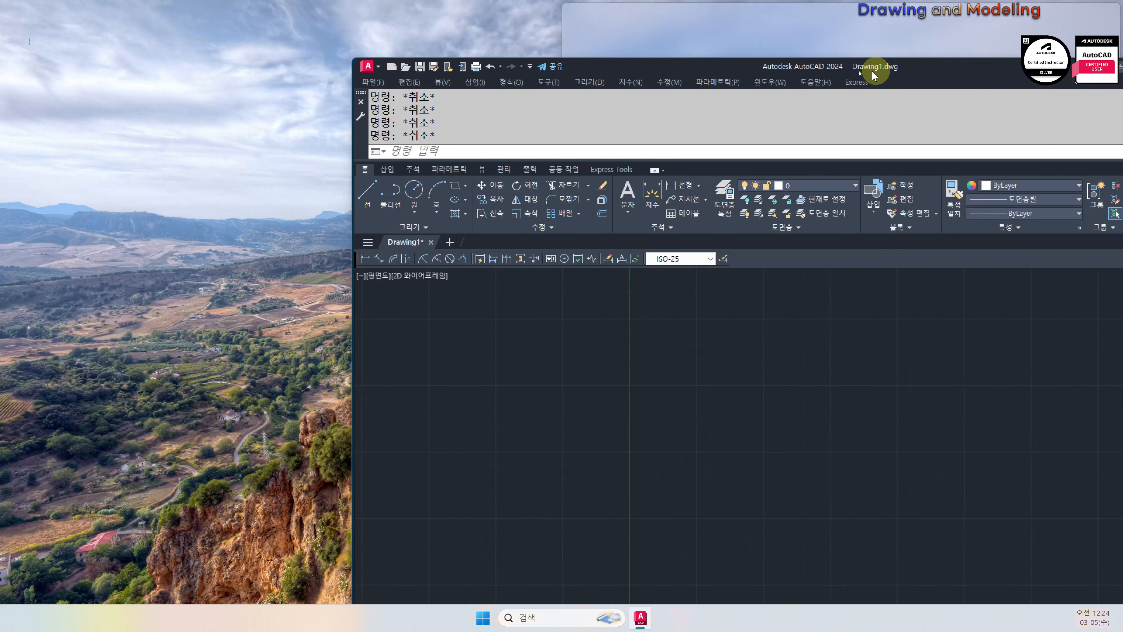
drag(871, 70, 501, 20)
double_click(501, 20)
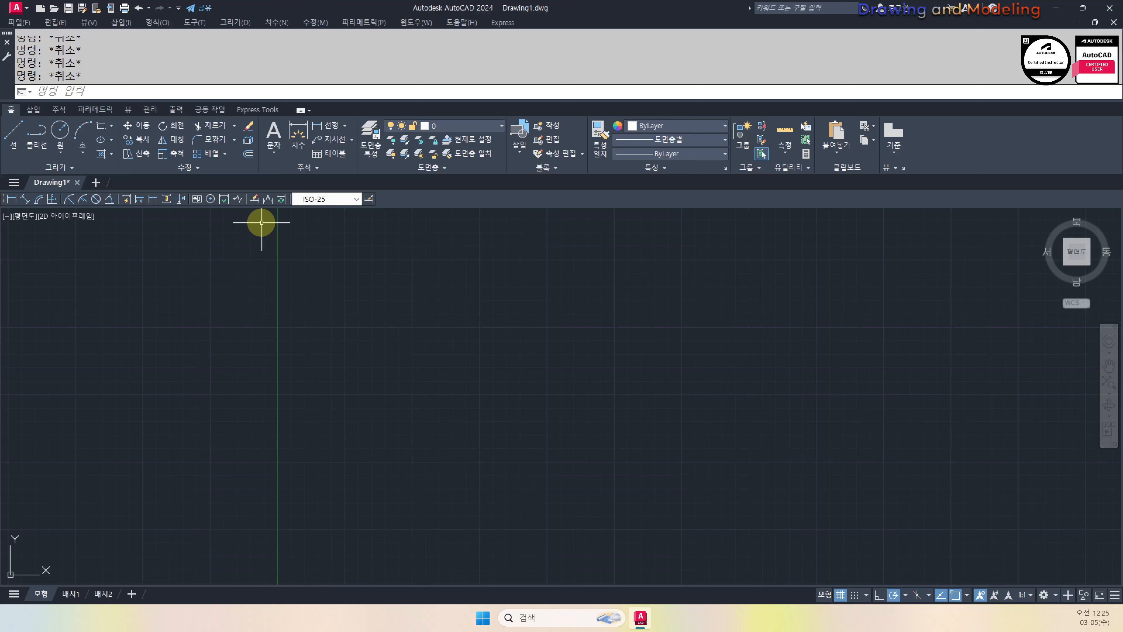
click(195, 22)
Open Options with OP and expand Automatic Save File Location on the Files tab
click(466, 319)
key(Escape)
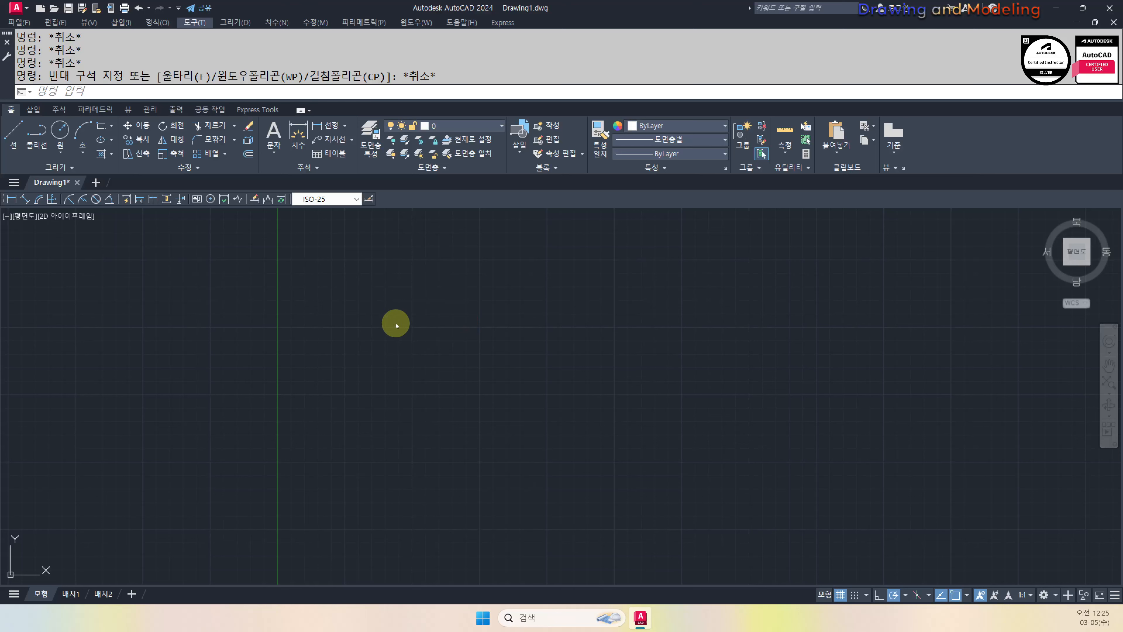
key(Escape)
key(Escape)
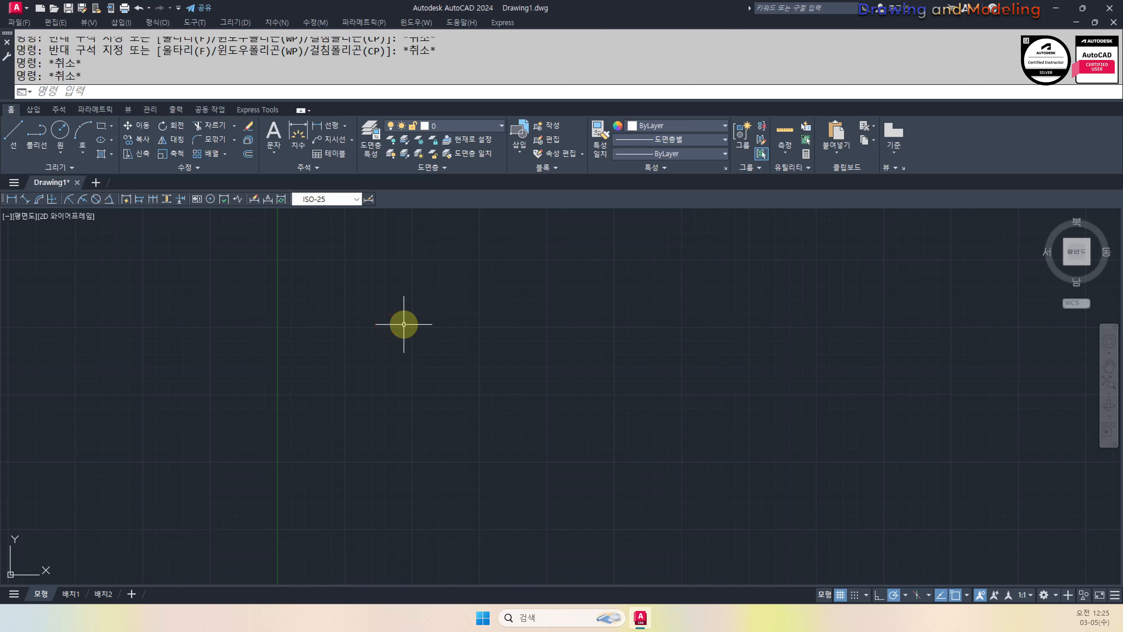
text(OP)
key(Return)
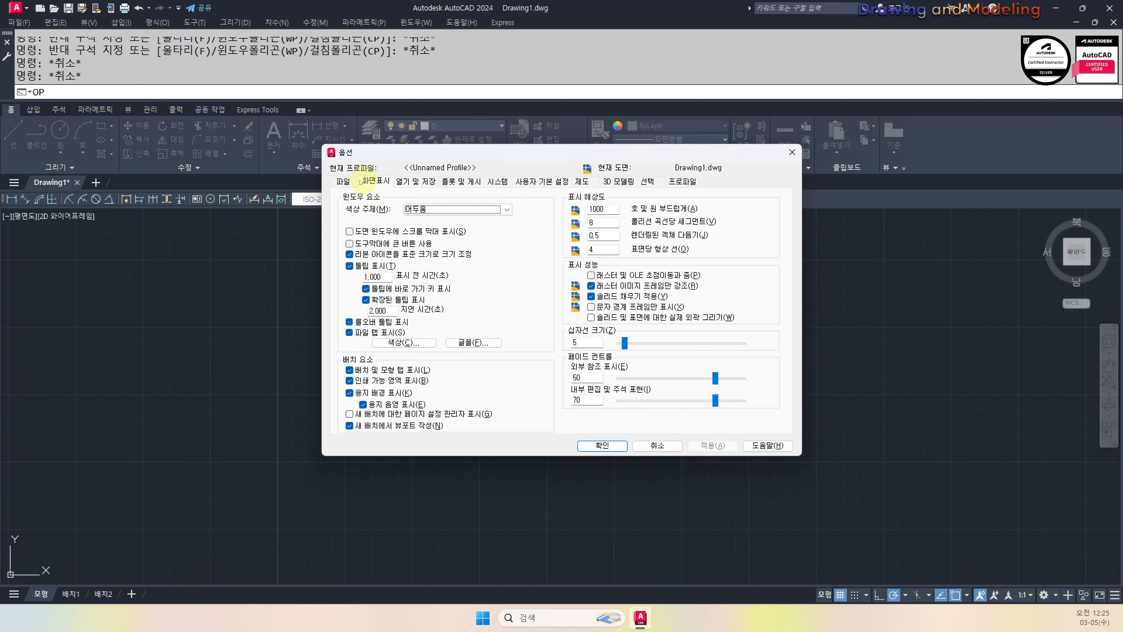
click(339, 184)
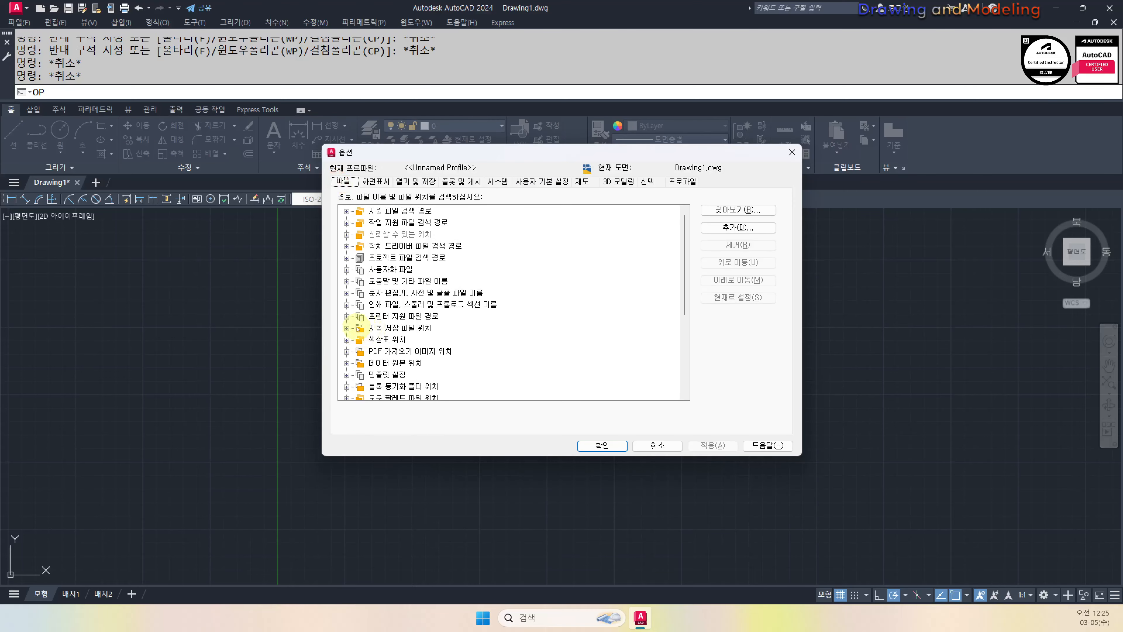
click(347, 328)
Set the automatic save location to the desktop 백업 folder
double_click(420, 339)
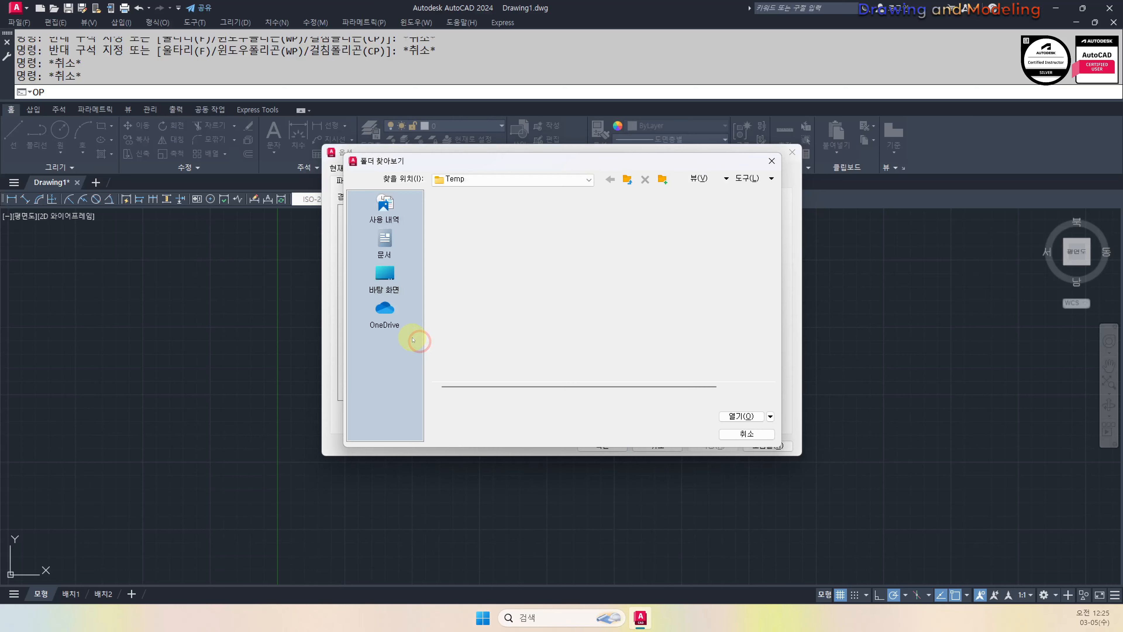
click(384, 276)
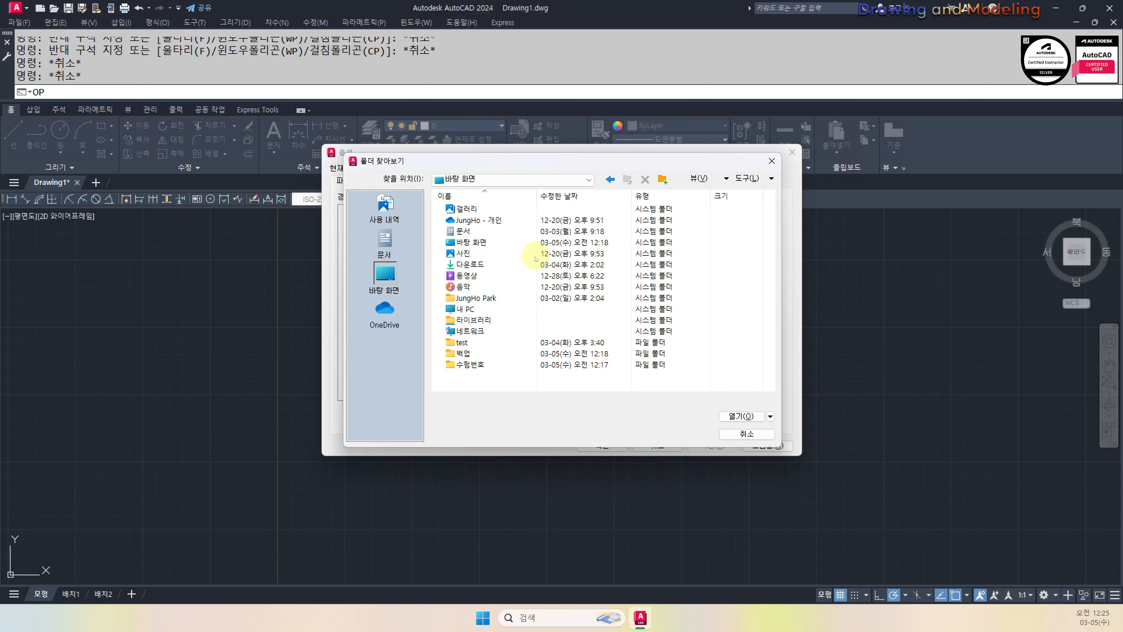
click(472, 364)
click(473, 364)
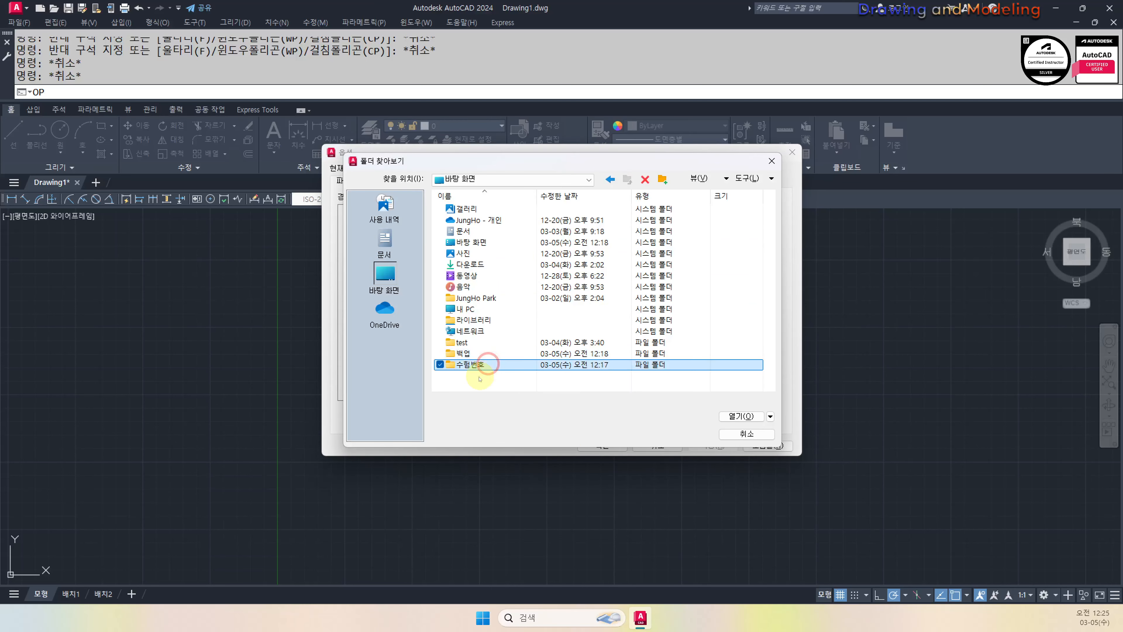
click(479, 354)
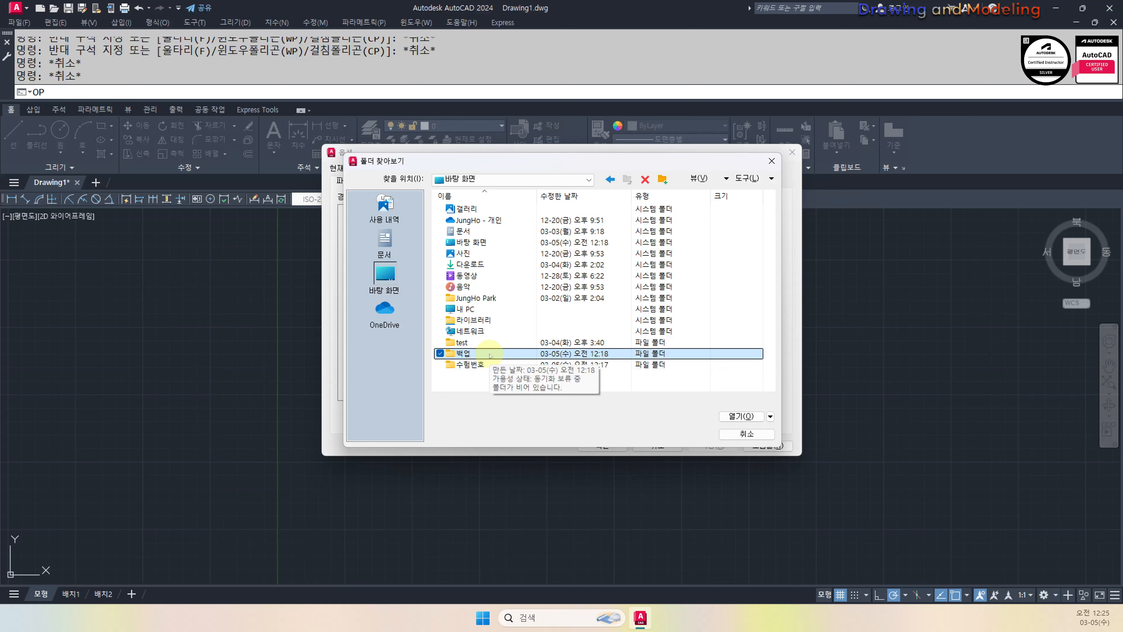
click(742, 416)
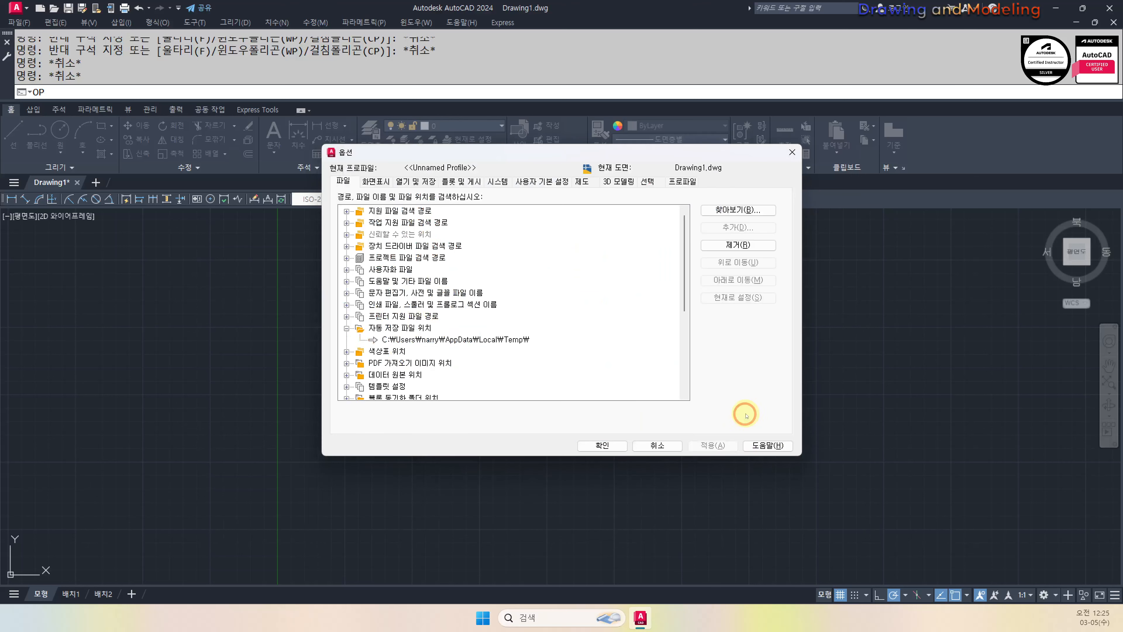
click(372, 182)
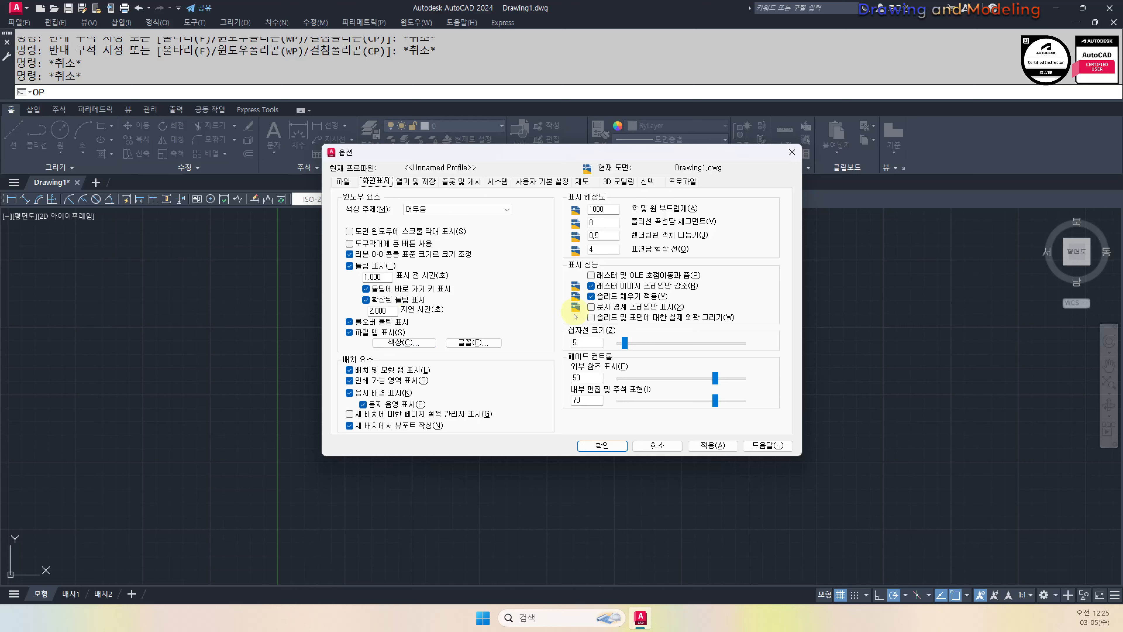
Change the autosave interval from 10 to 5 minutes and uncheck Create backup copy with each save
click(407, 184)
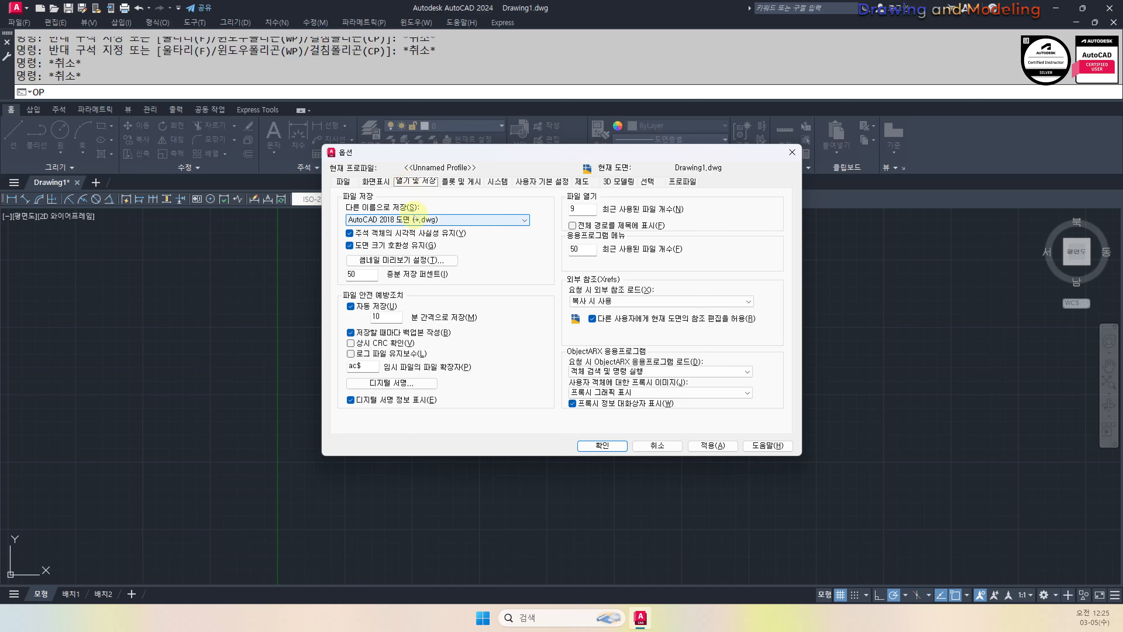
double_click(375, 316)
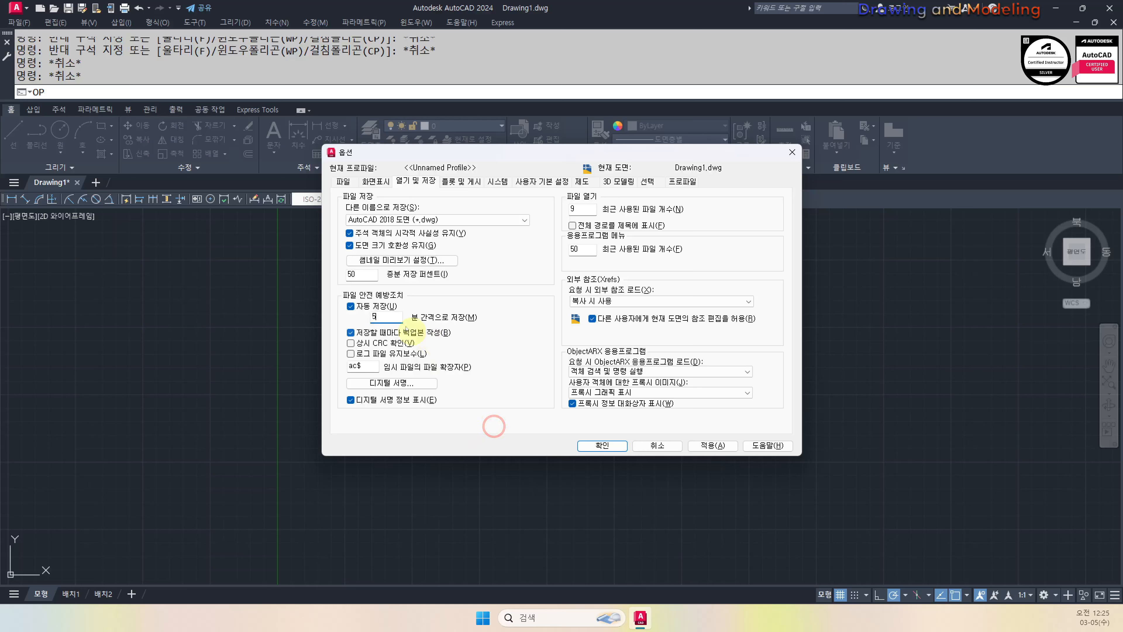
click(372, 332)
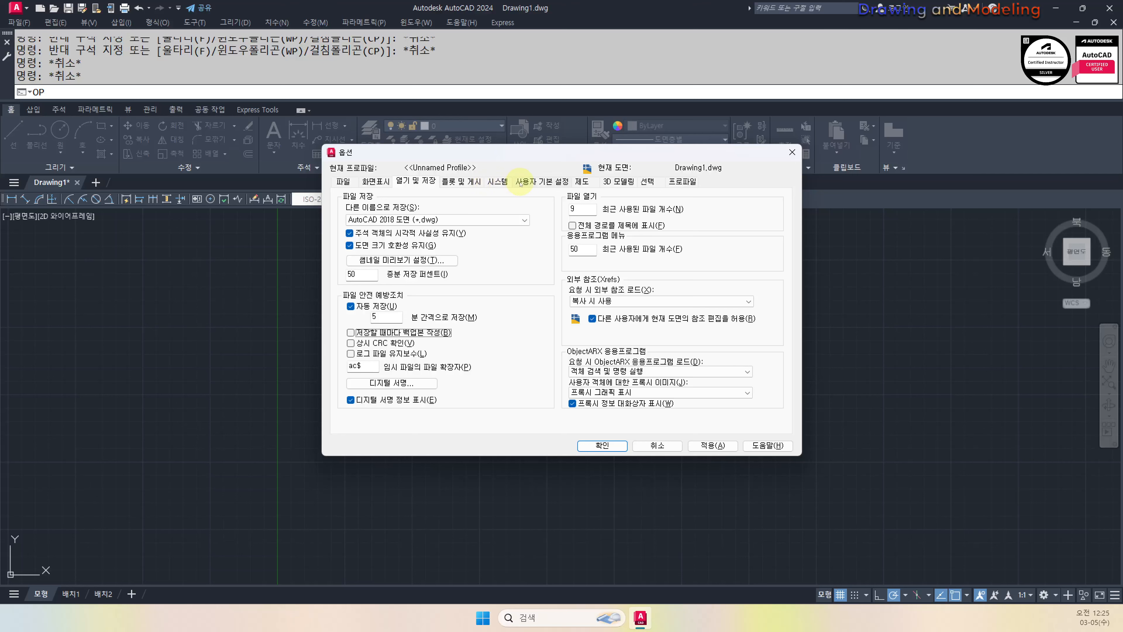
click(496, 181)
Set Right-Click Customization command mode to ENTER
click(536, 182)
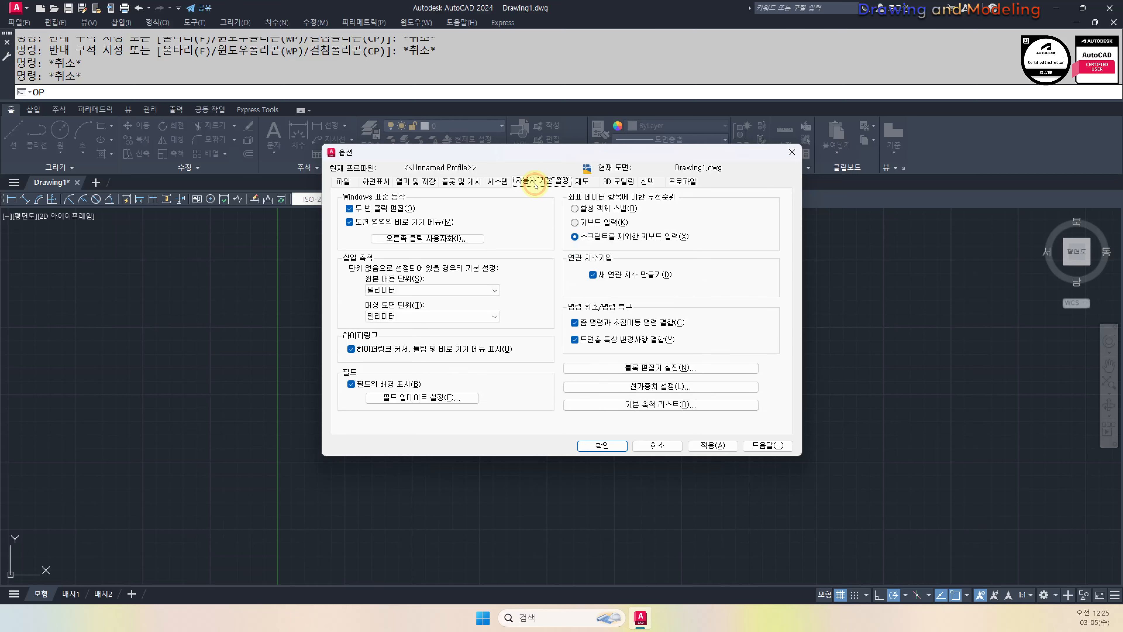
click(431, 239)
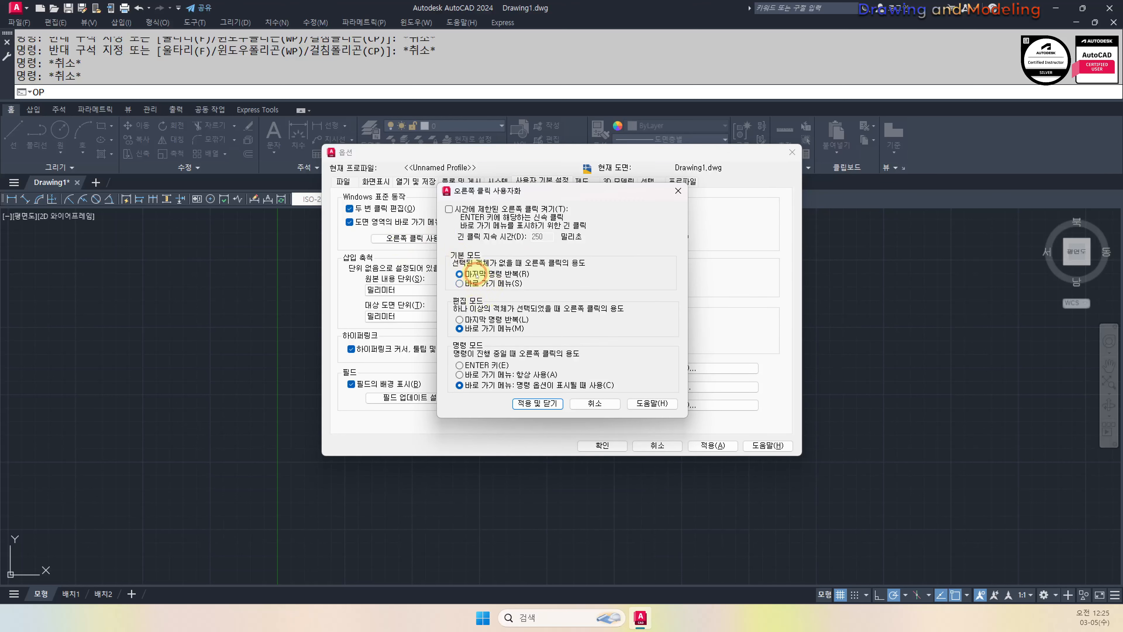
click(470, 365)
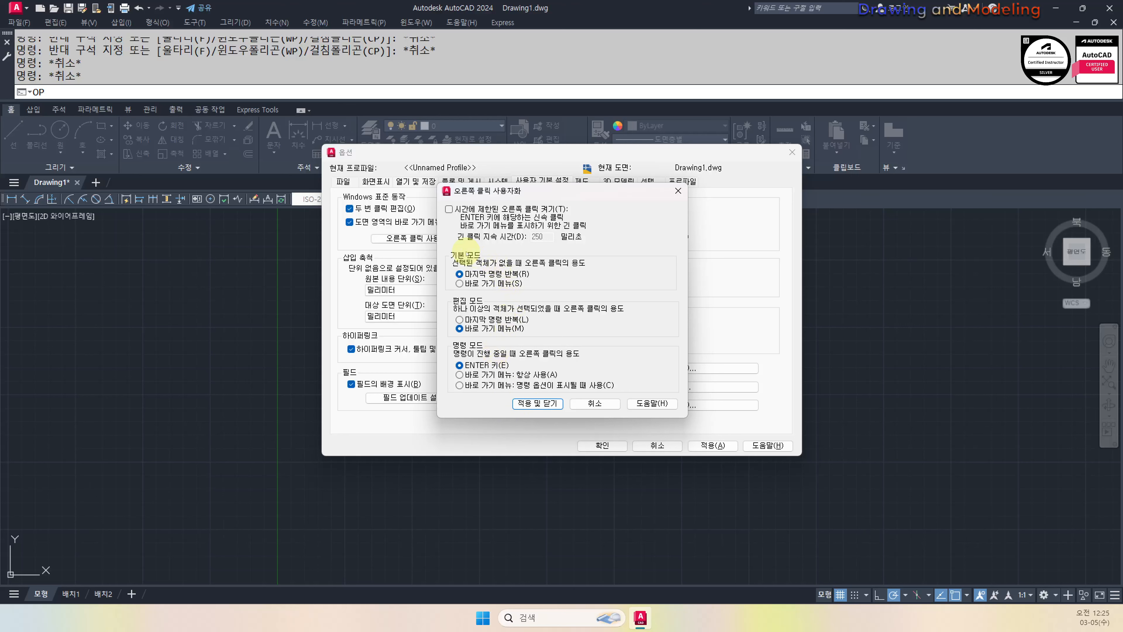
click(544, 404)
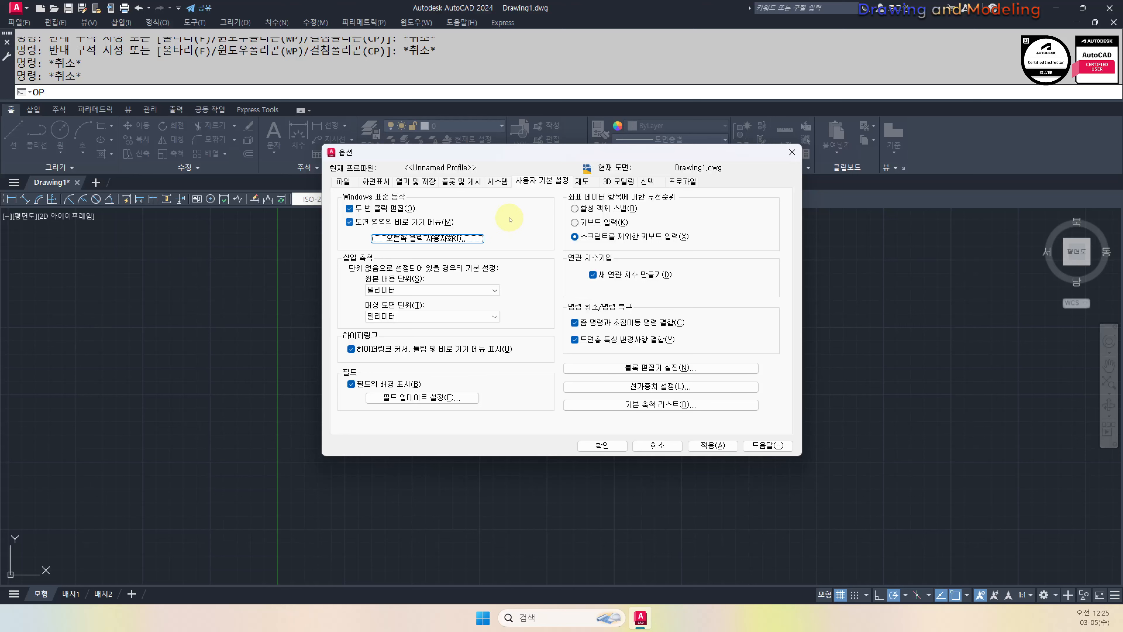
Enlarge the AutoSnap marker and hide the ViewCube in 2D wireframe, then apply
click(582, 182)
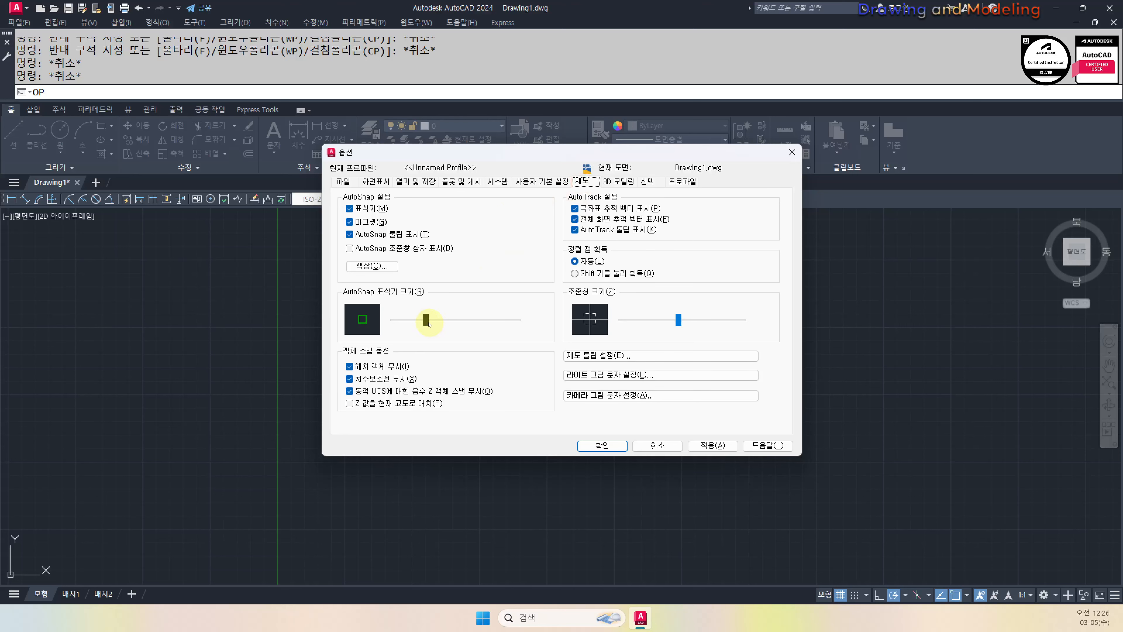
drag(428, 323, 452, 323)
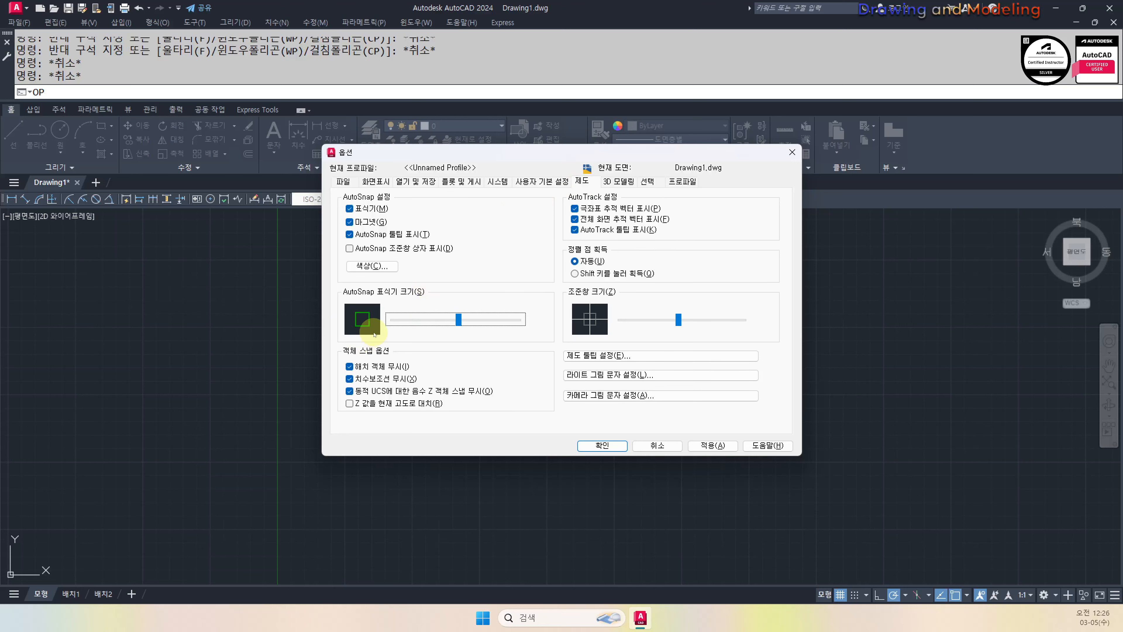
click(618, 181)
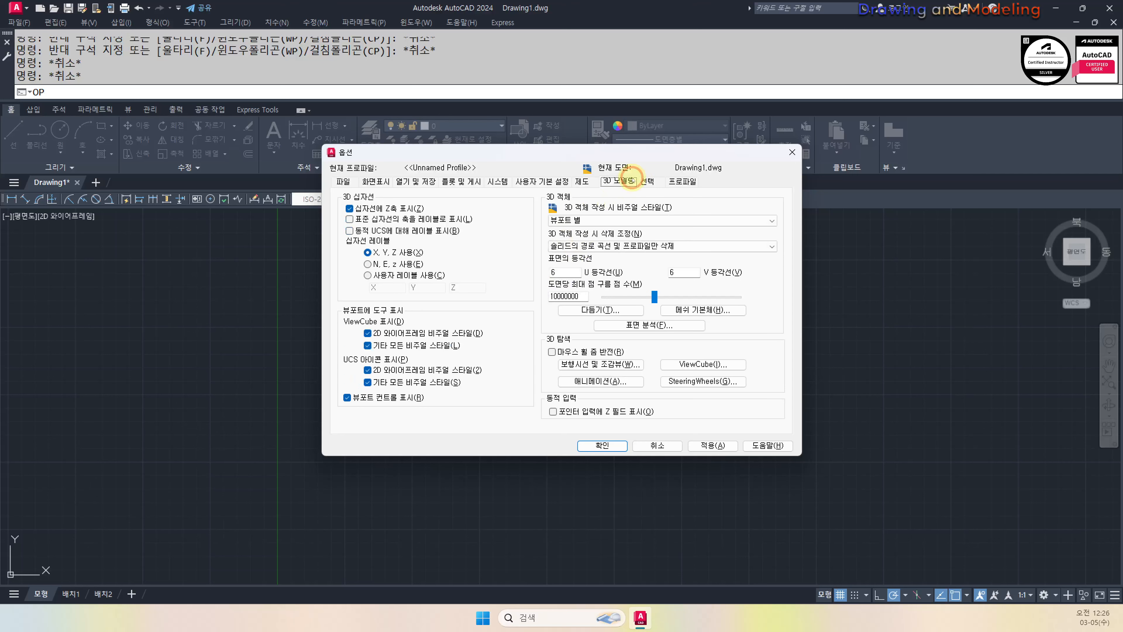
click(406, 335)
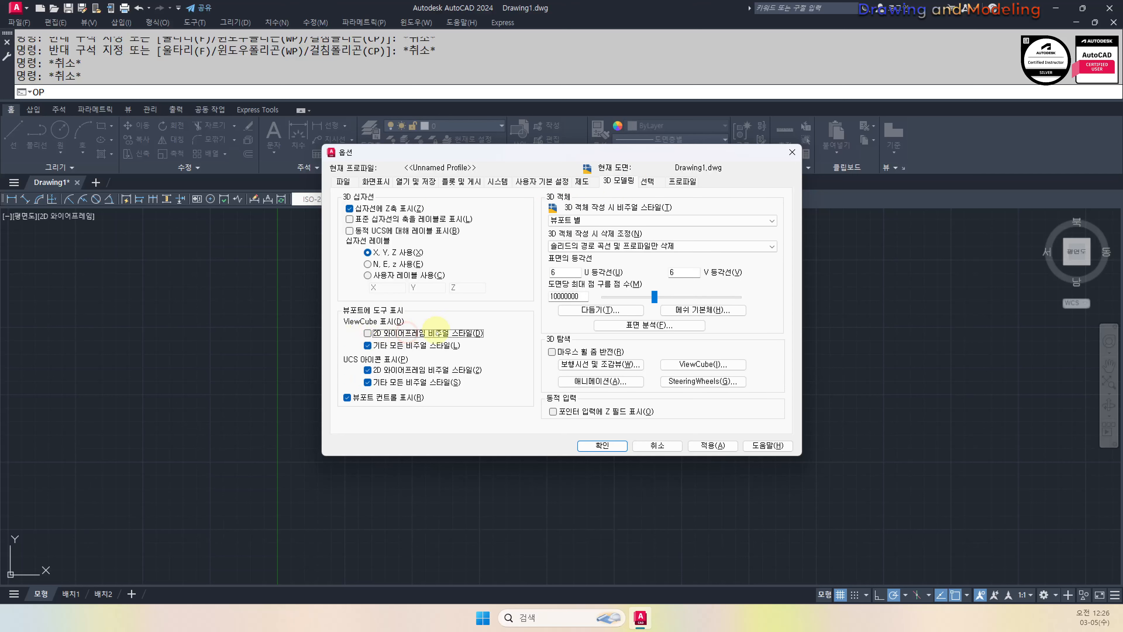
click(712, 445)
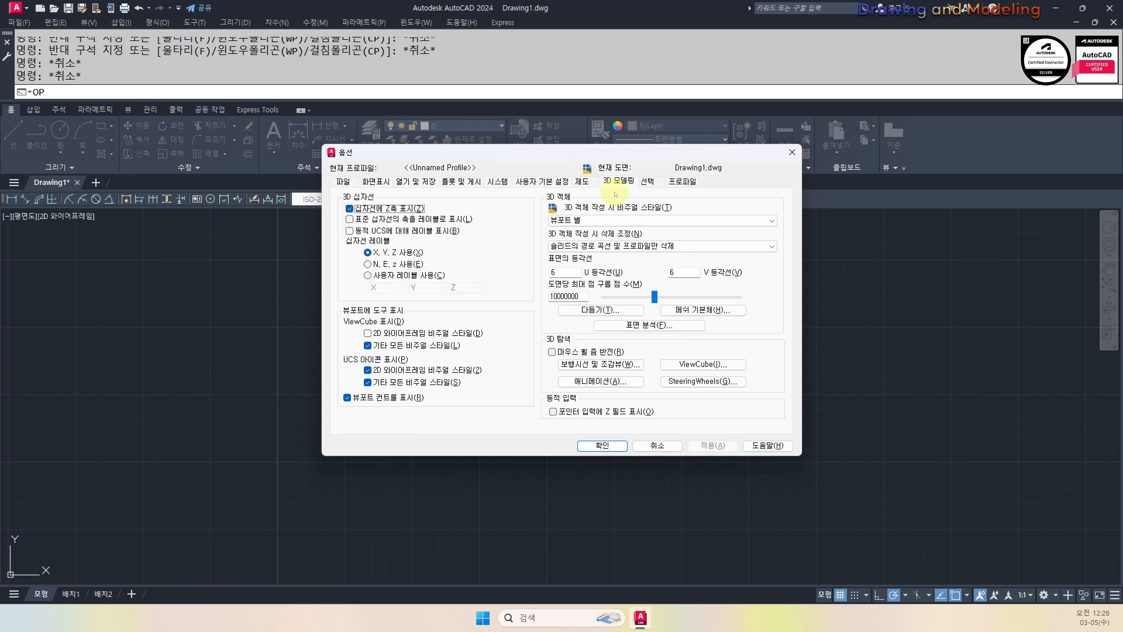
Enlarge the pickbox slightly, turn off lasso press-and-drag selection, and accept the Options
click(648, 180)
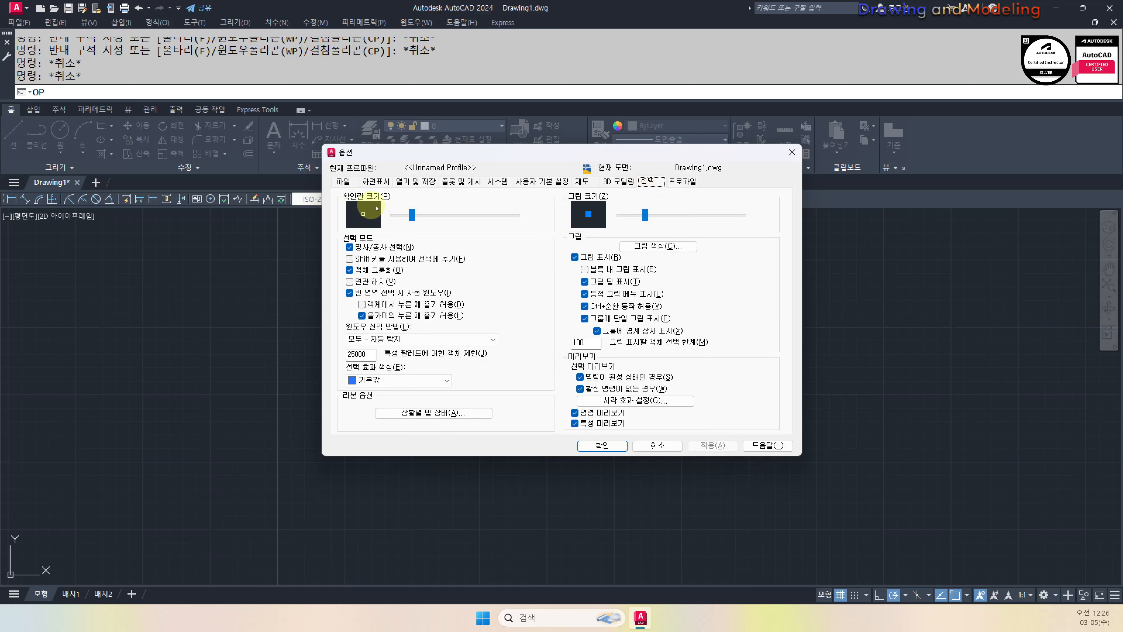
drag(416, 220, 425, 216)
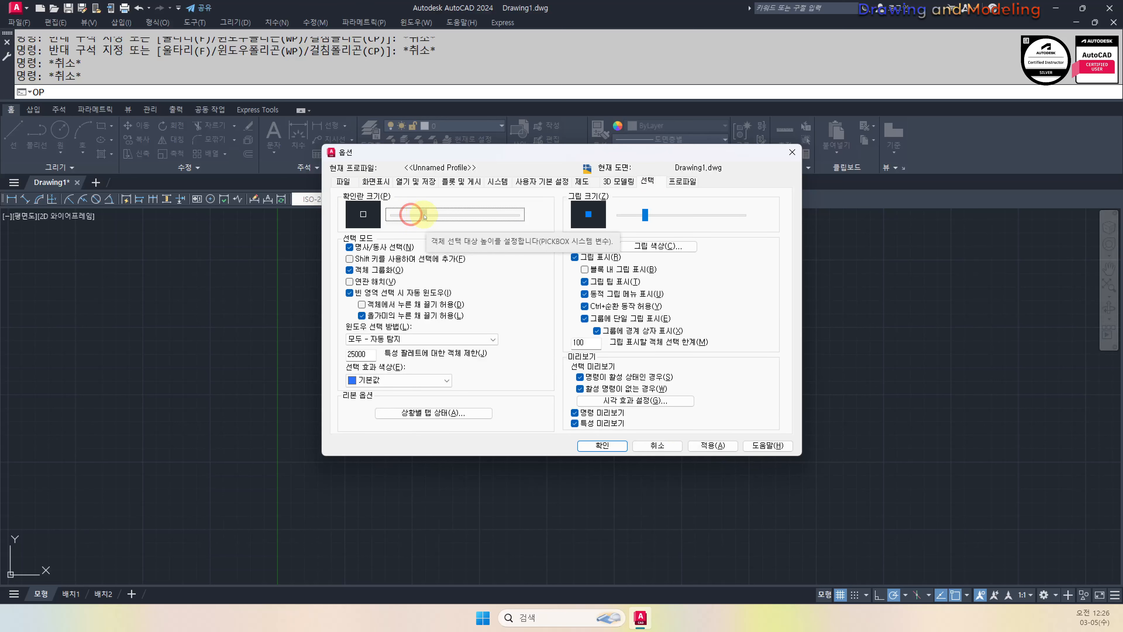
click(392, 314)
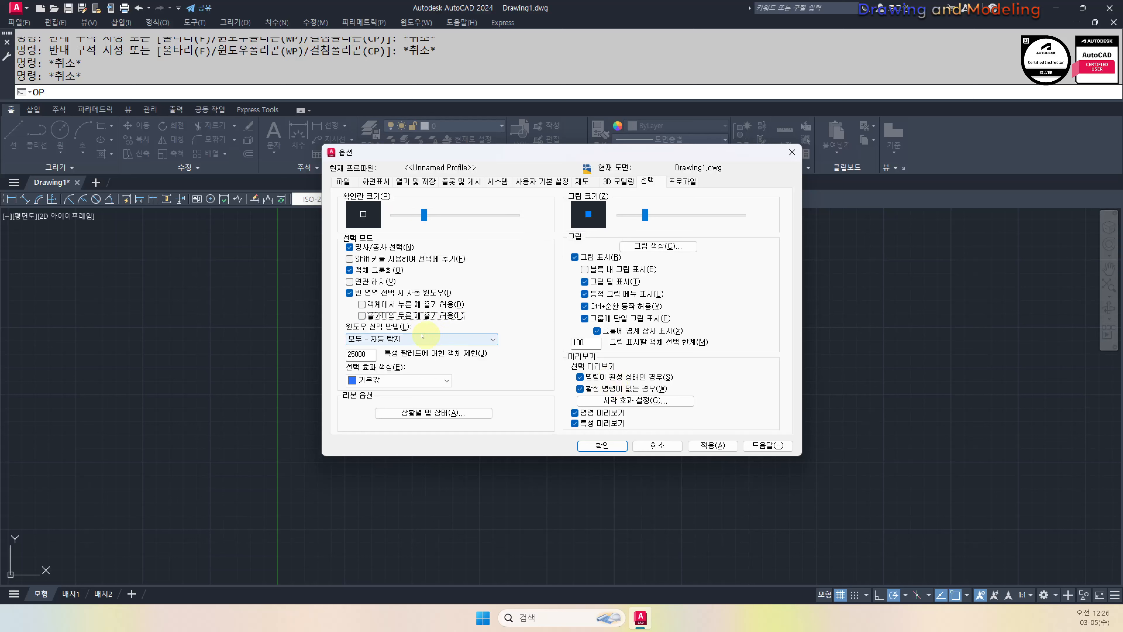
click(603, 446)
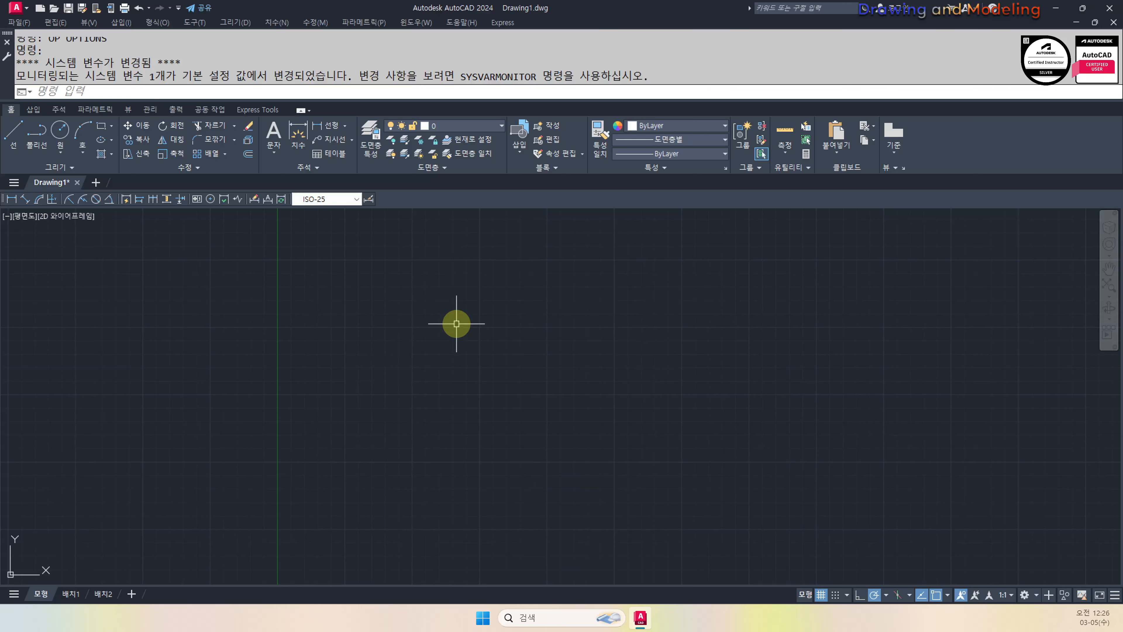
key(ctrl+s)
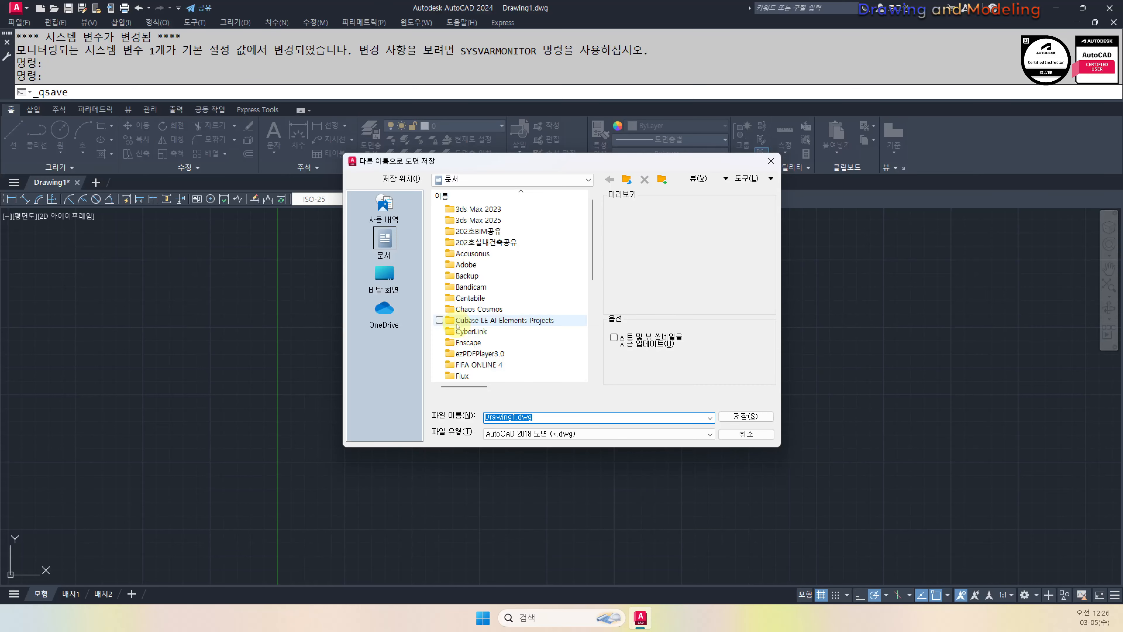
key(Escape)
key(Escape)
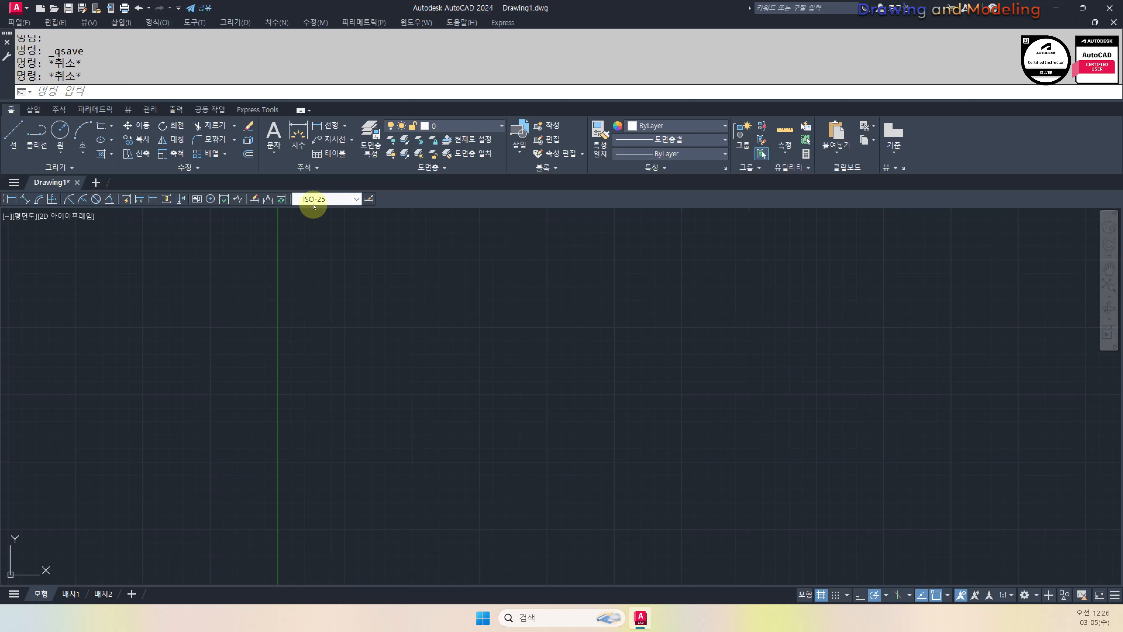
key(ctrl+alt+d)
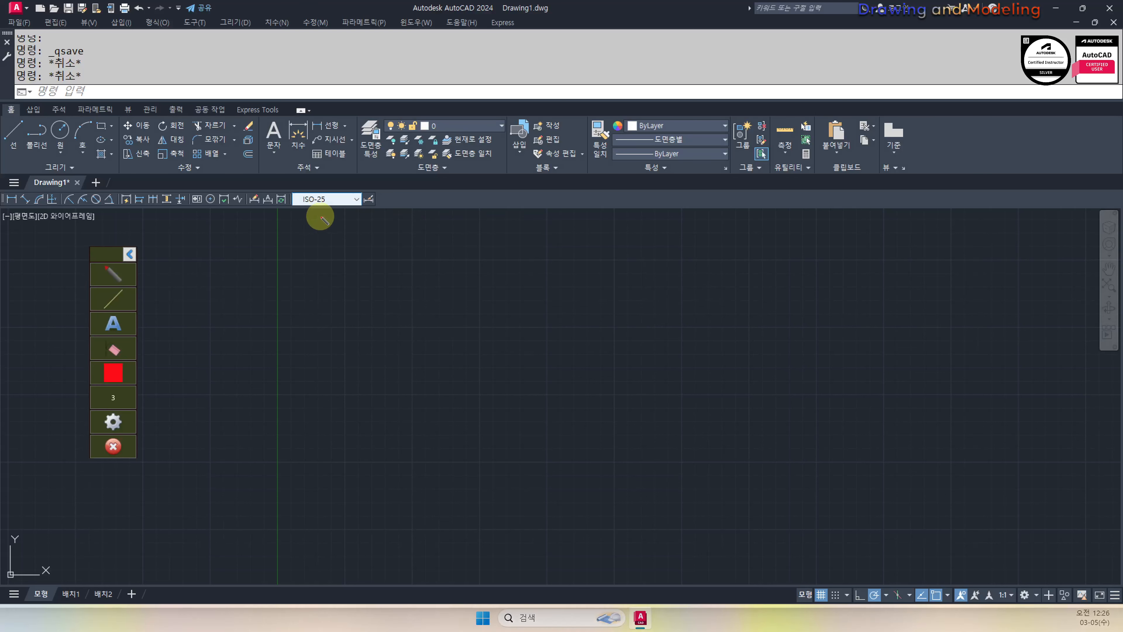
drag(302, 212, 346, 213)
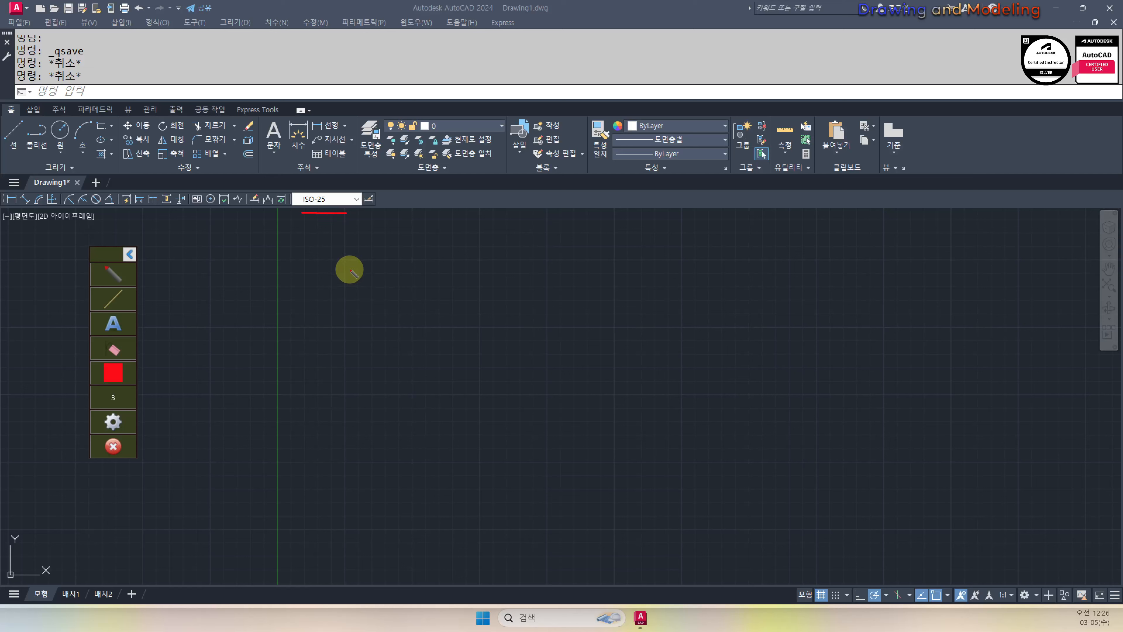
key(e)
key(Escape)
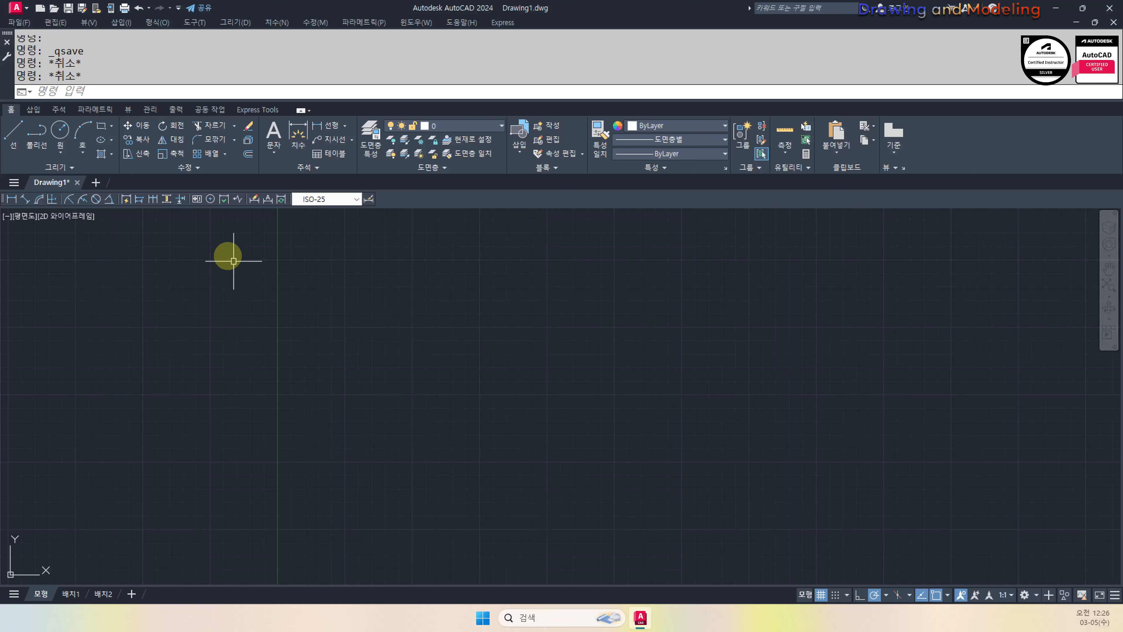
key(ctrl+n)
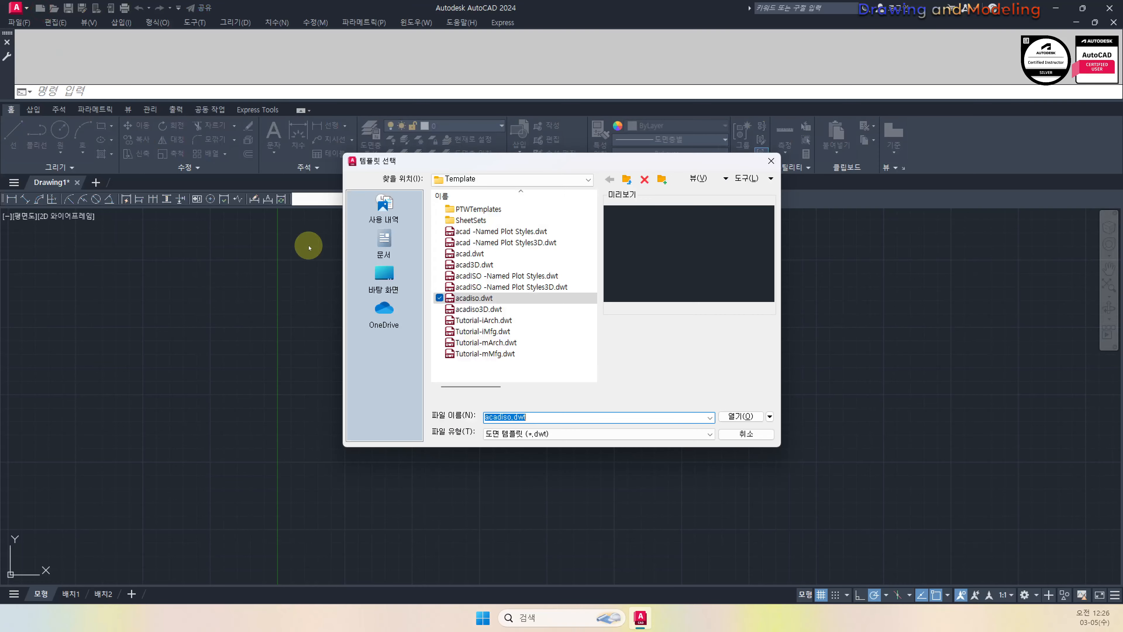
click(473, 274)
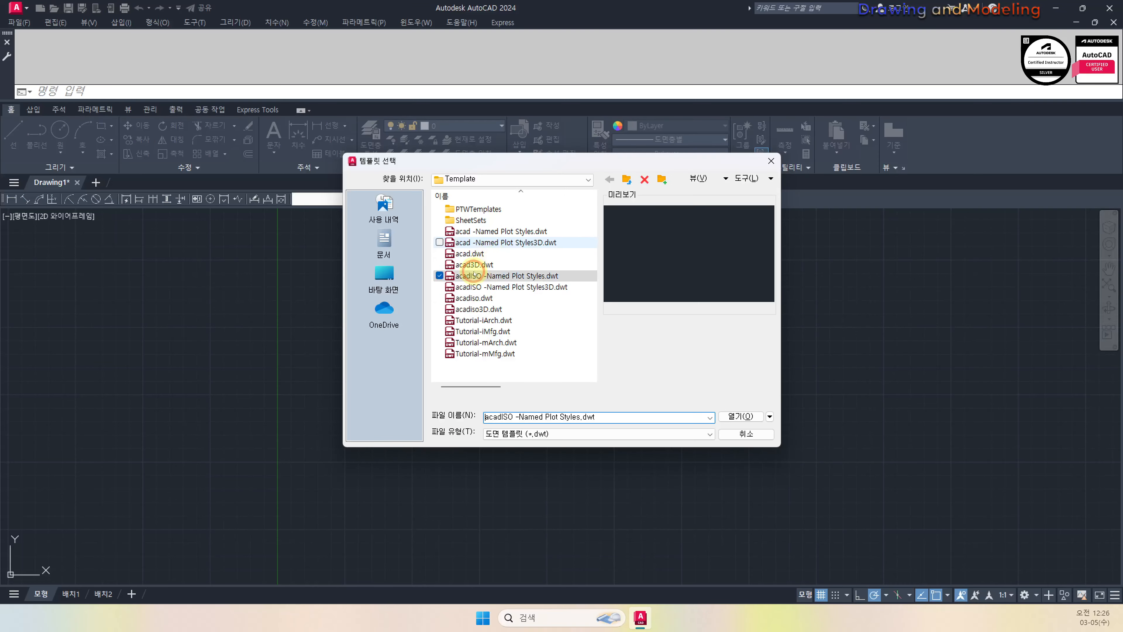
click(475, 253)
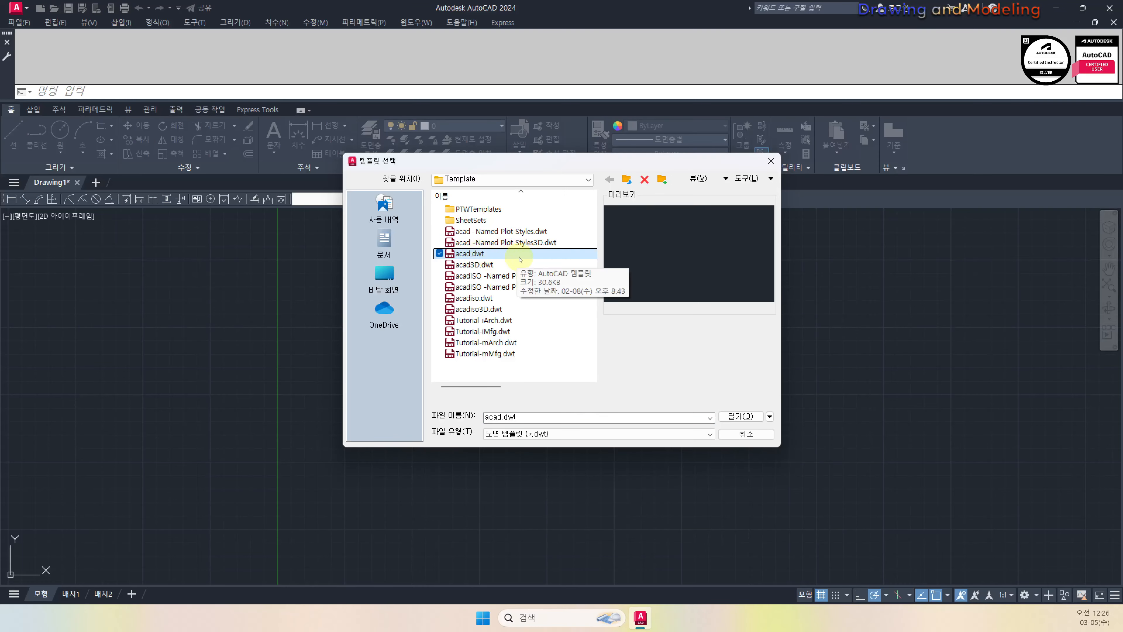
click(469, 298)
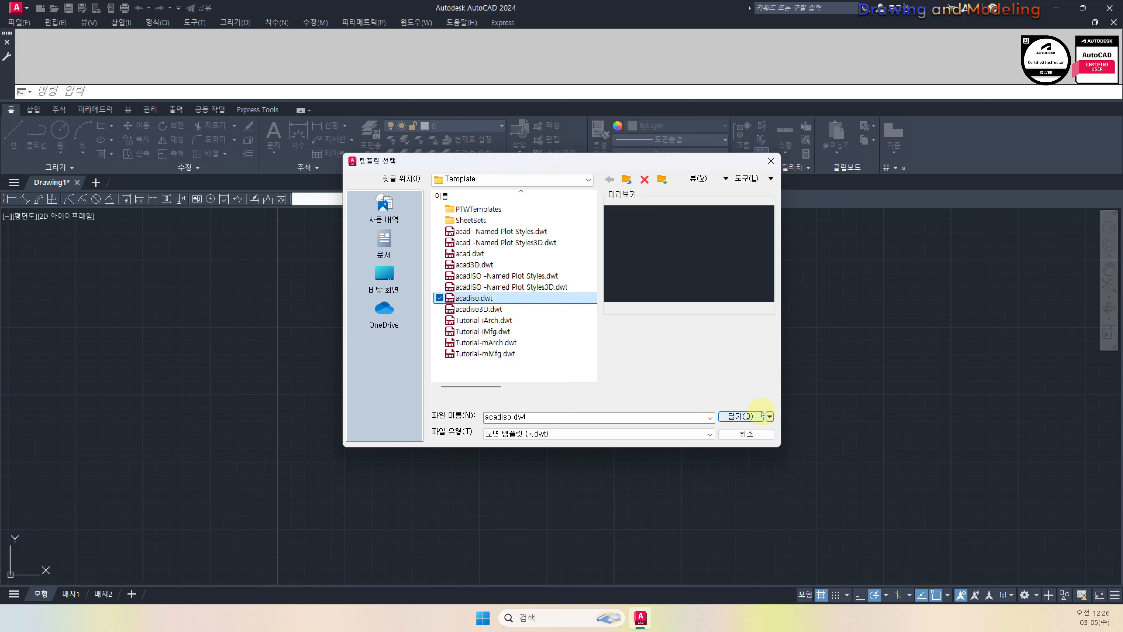
click(746, 434)
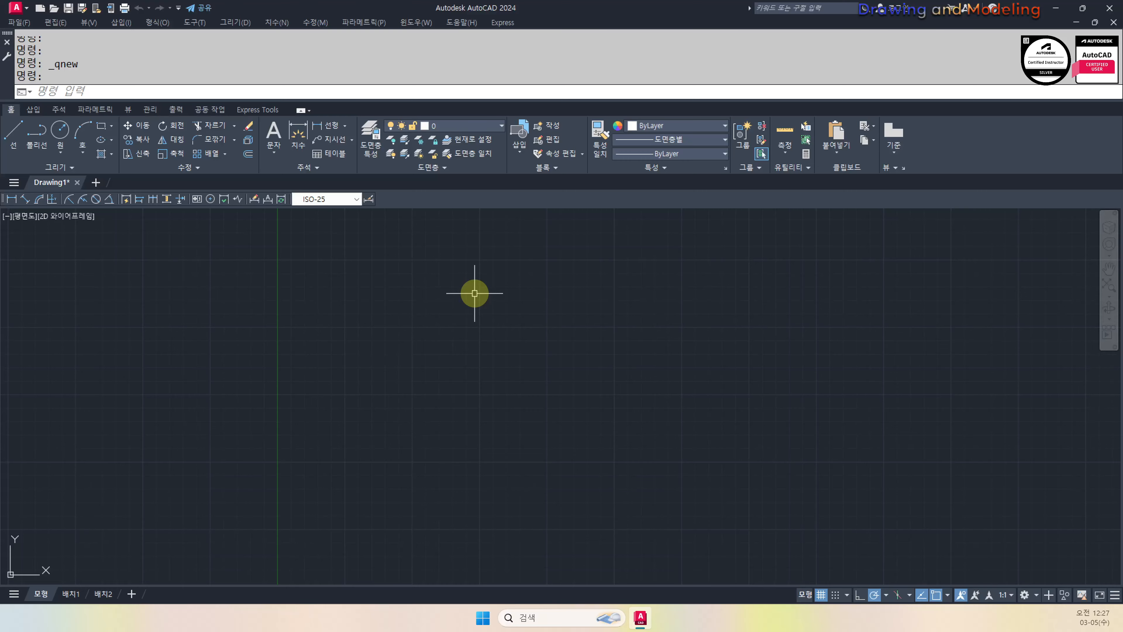
text(UN)
key(Return)
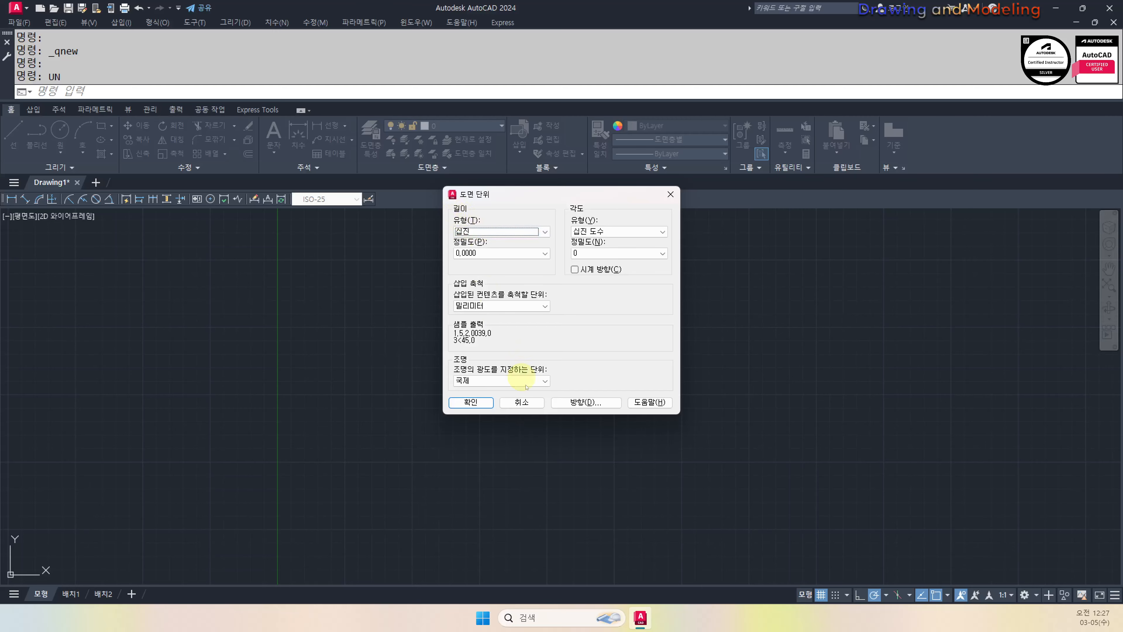
click(522, 402)
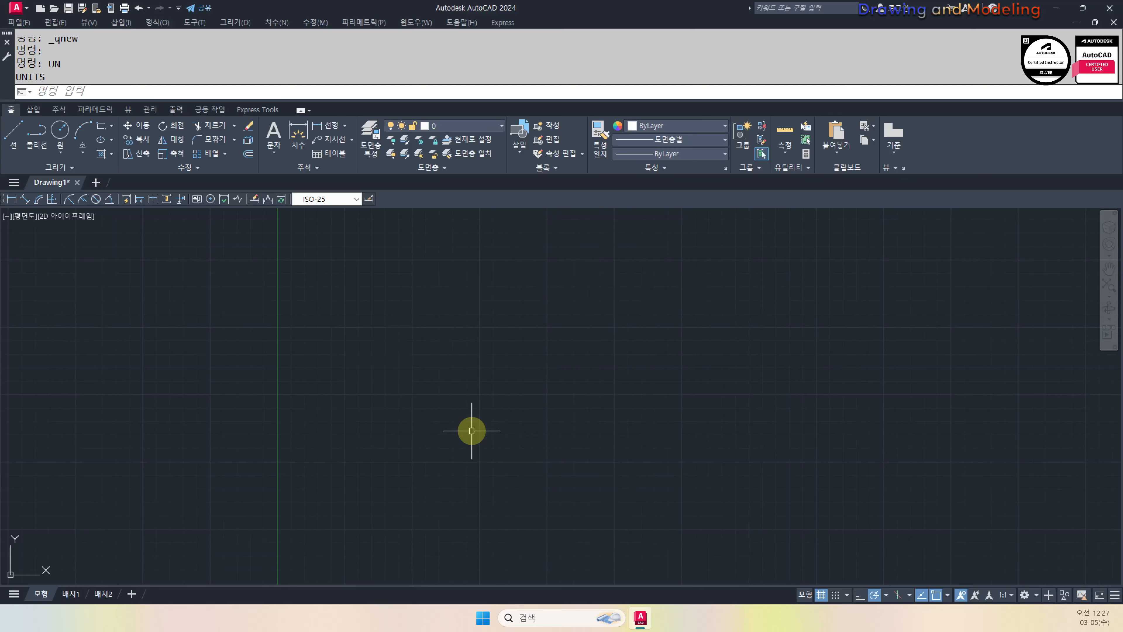
key(ctrl+shift+s)
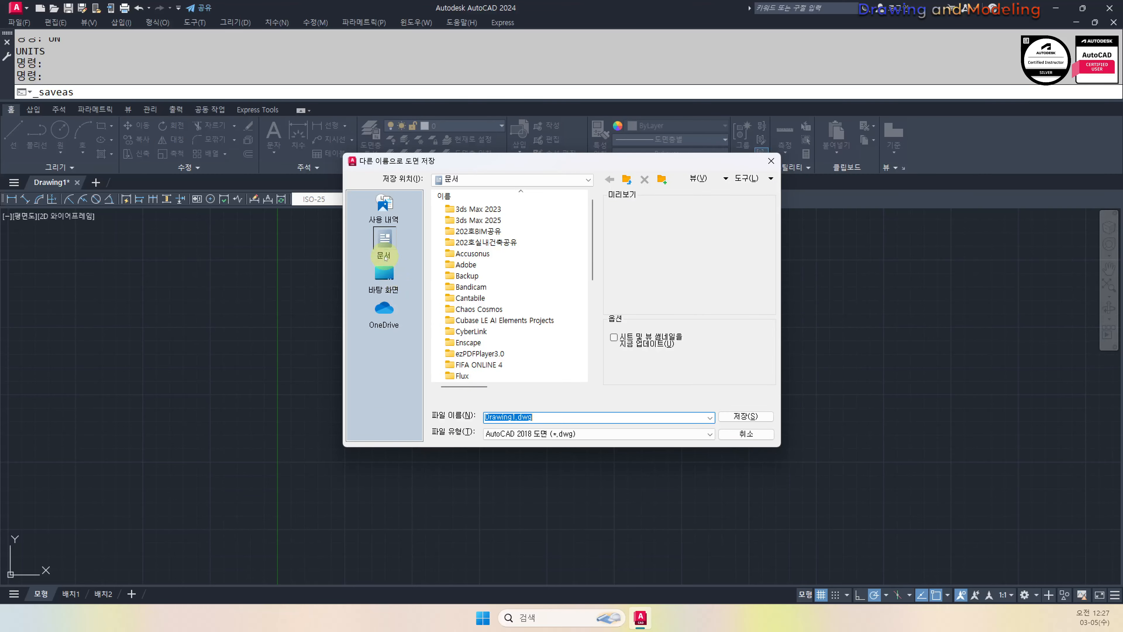
Save the drawing as 수험번호.dwg in the desktop 수험번호 folder
click(384, 276)
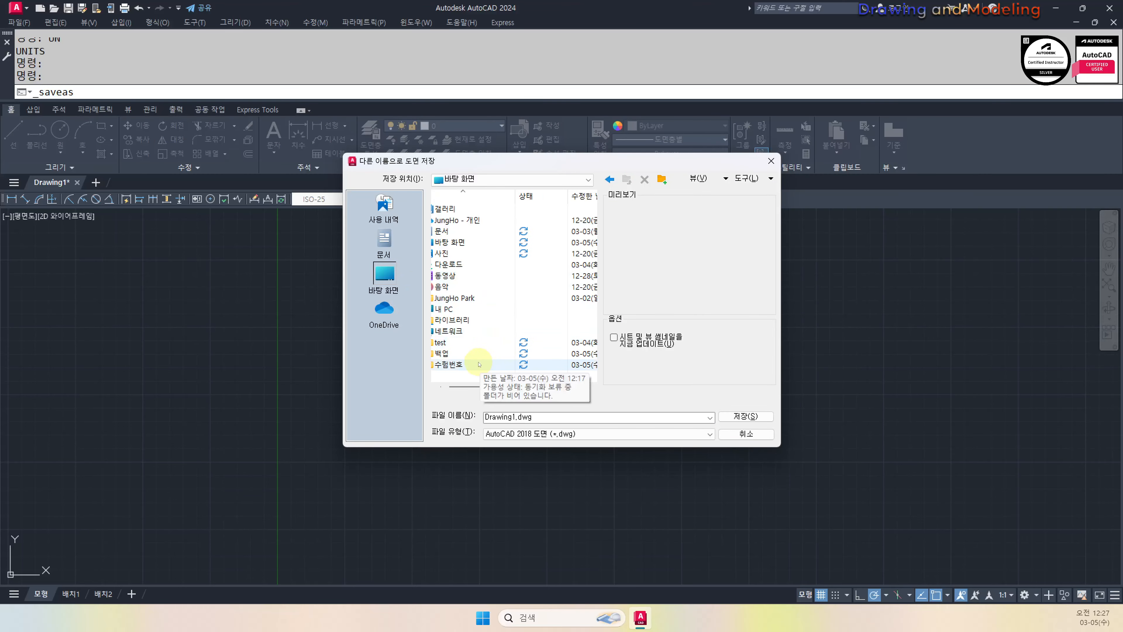
double_click(471, 362)
double_click(548, 416)
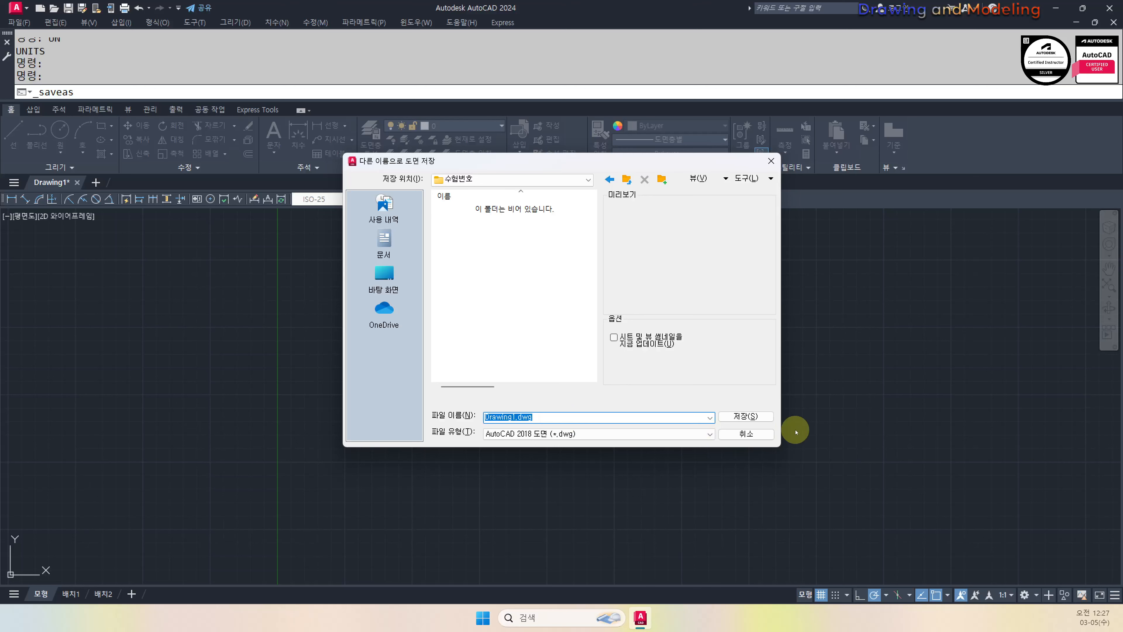
text(TN)
click(586, 418)
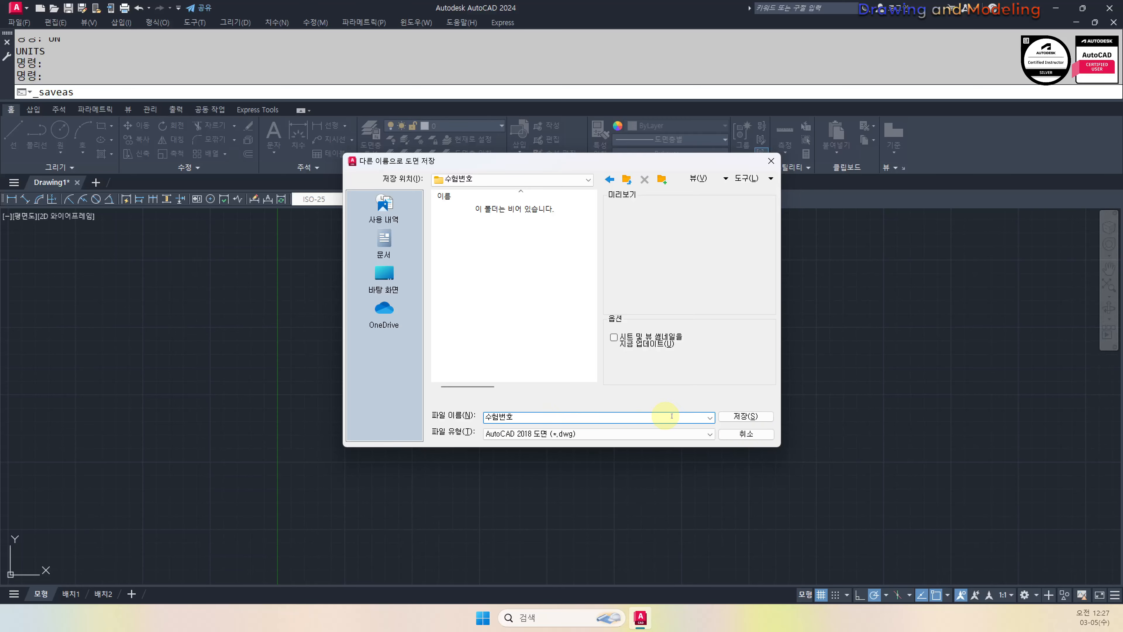
click(746, 416)
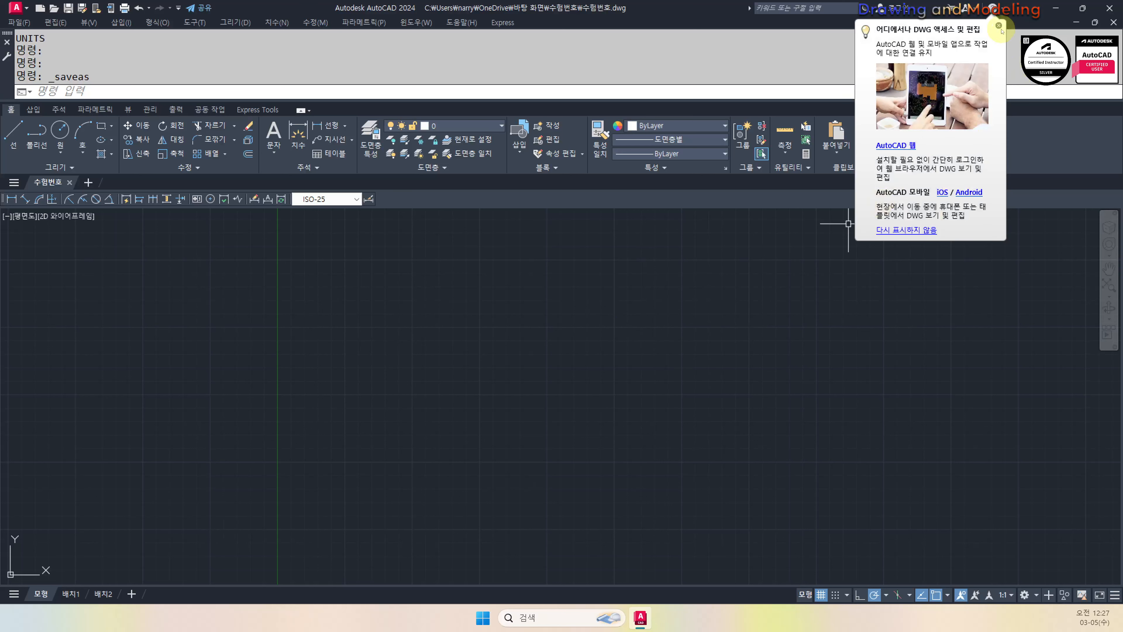
click(998, 25)
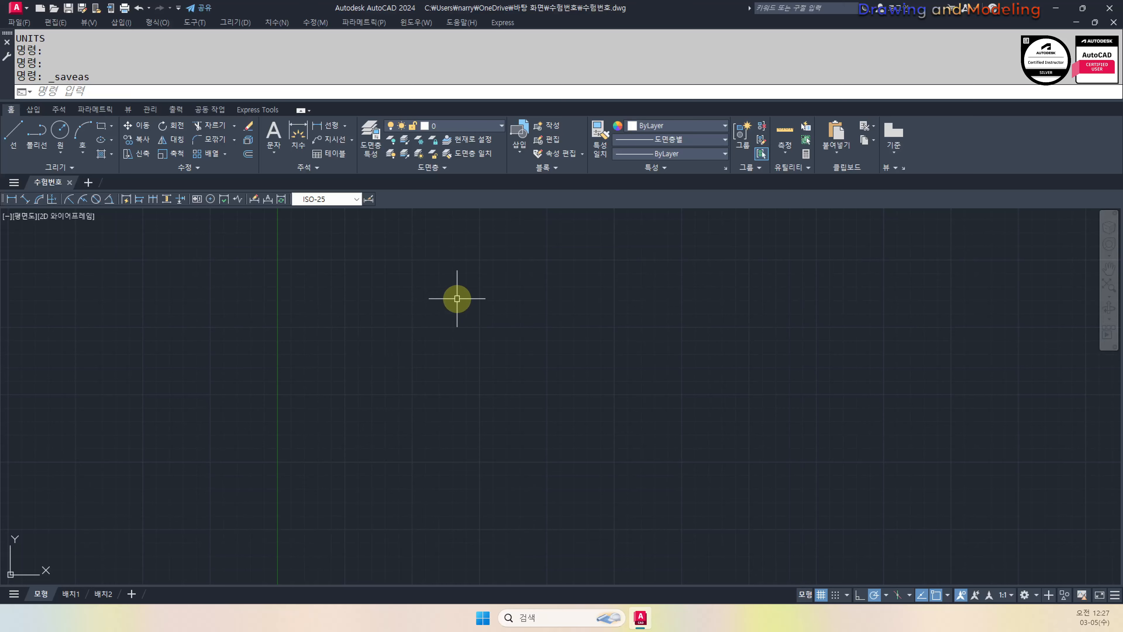
Check the saved file in the Save As dialog and zoom to show the whole drawing
key(Escape)
key(Escape)
key(Escape)
text(ㅋ)
key(Return)
key(ctrl+shift+s)
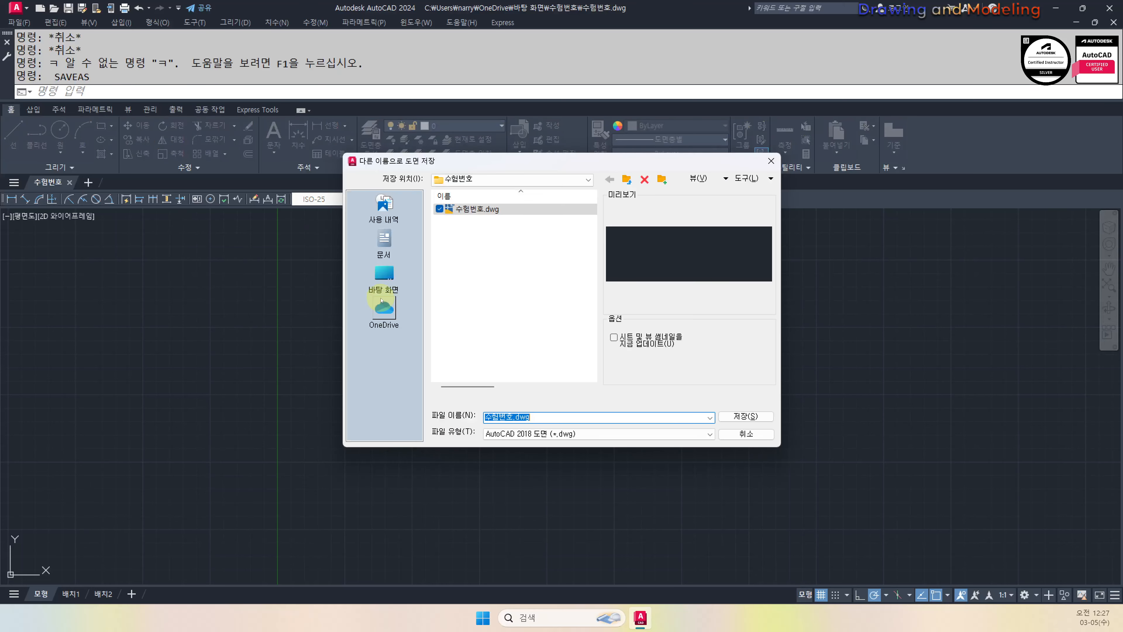
key(Escape)
key(Escape)
text(ㄴㅇㄹㄴㅇㄹ)
key(Escape)
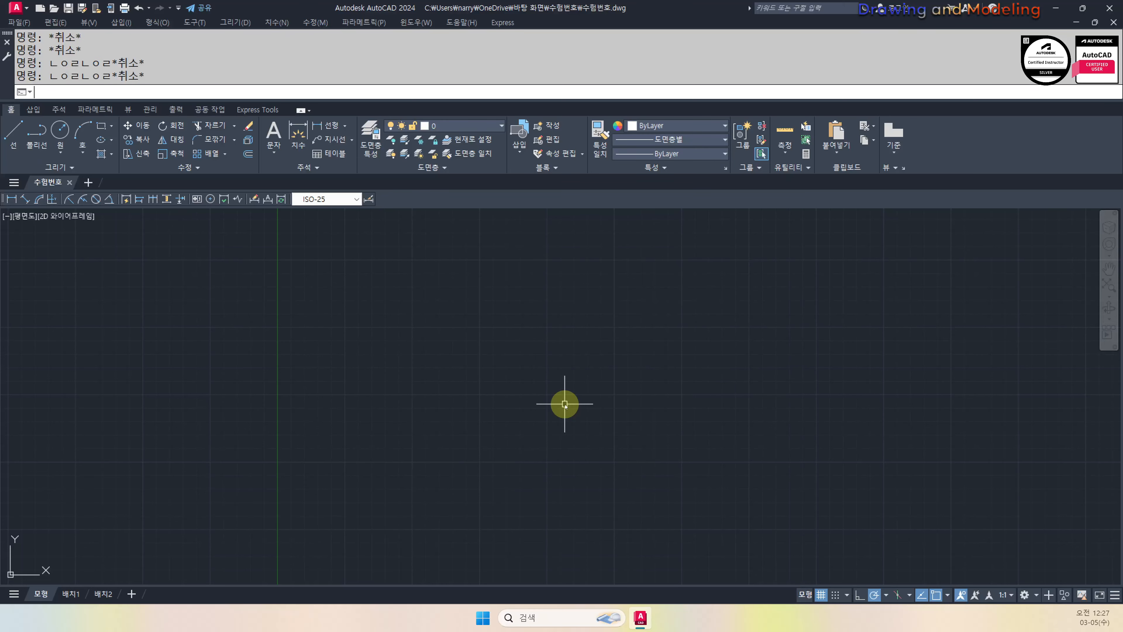
text(Z)
key(Return)
text(A)
Cancel a started rectangle and open the Layer Properties Manager with LA
key(Return)
key(Escape)
key(Escape)
key(Escape)
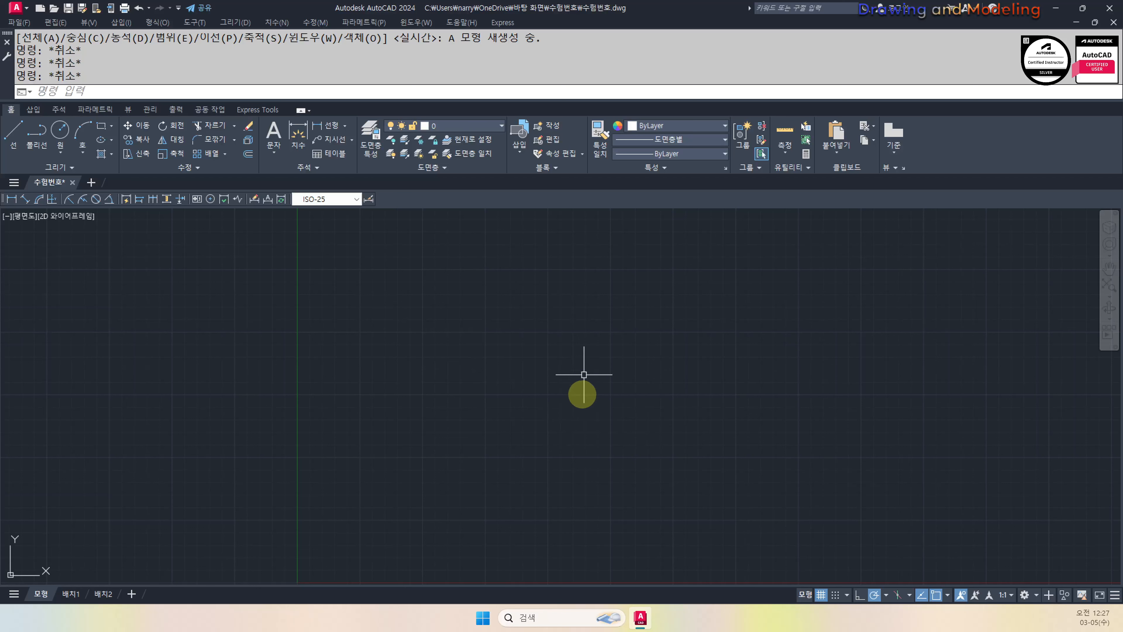
text(REC)
key(Return)
key(Escape)
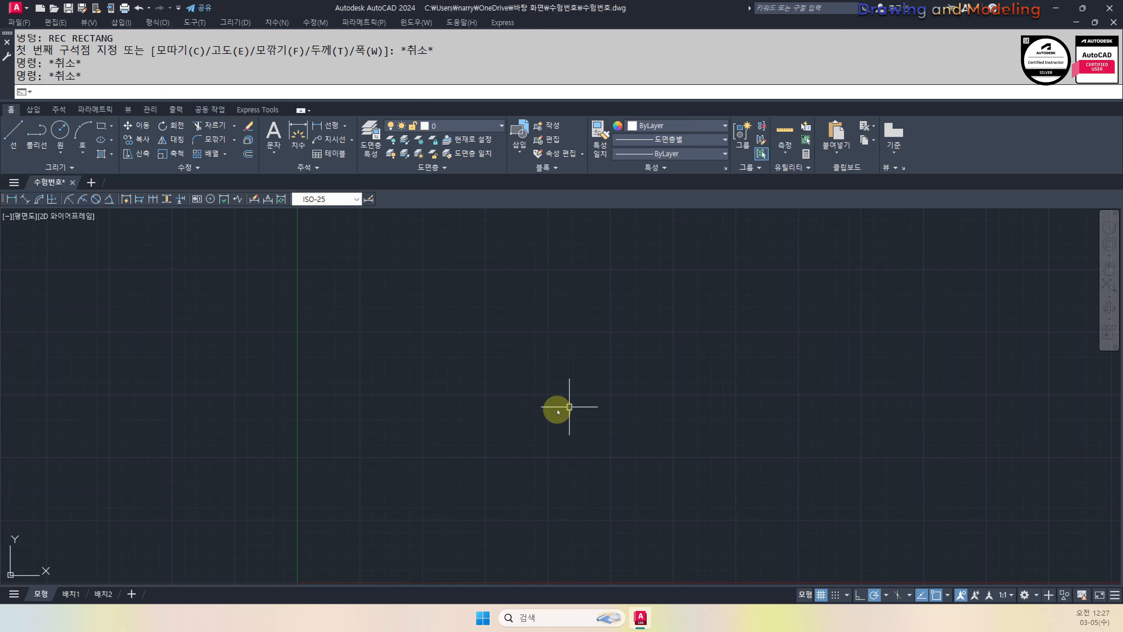
text(LA)
key(Return)
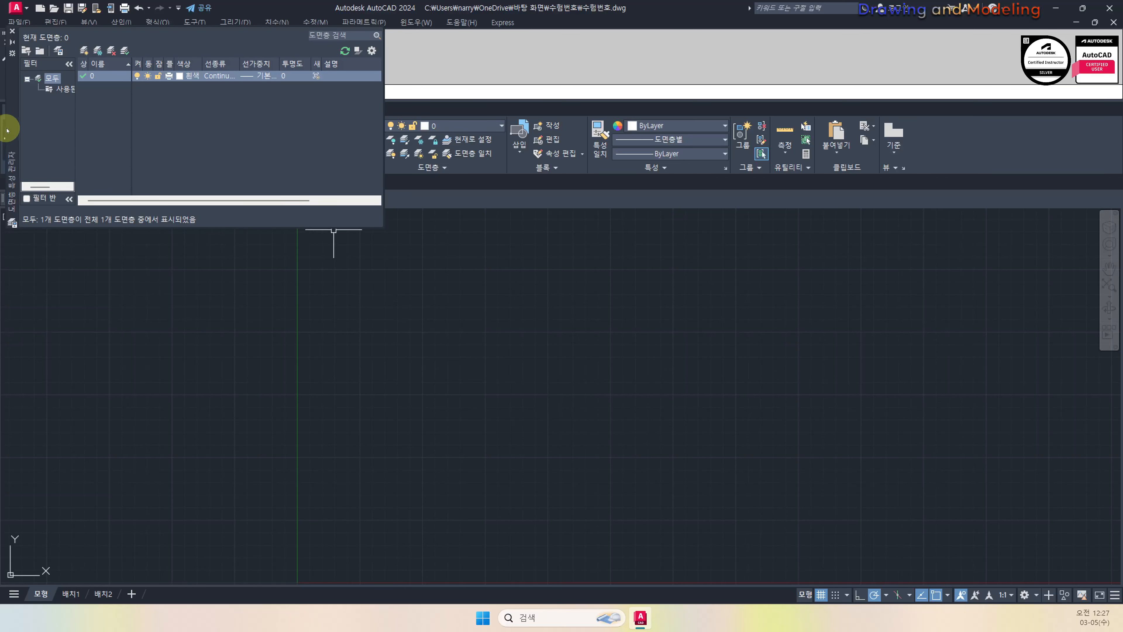
Float the layer palette and create new layers including 단면선, 입면선, 문자 and 단열재
drag(13, 132, 370, 365)
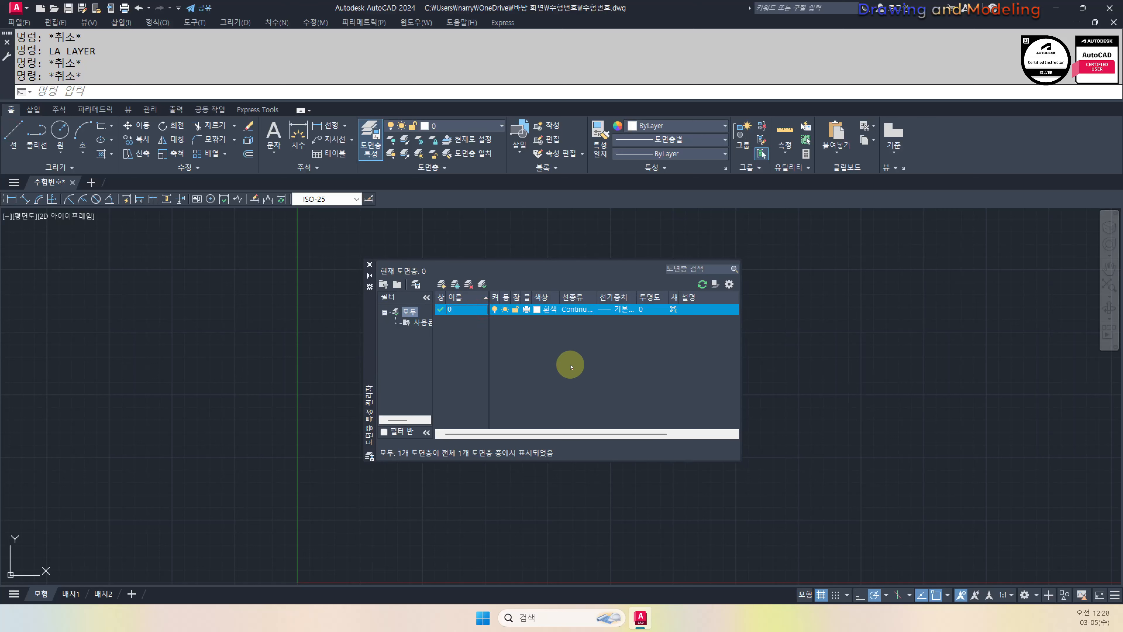
key(alt+n)
text(EK)
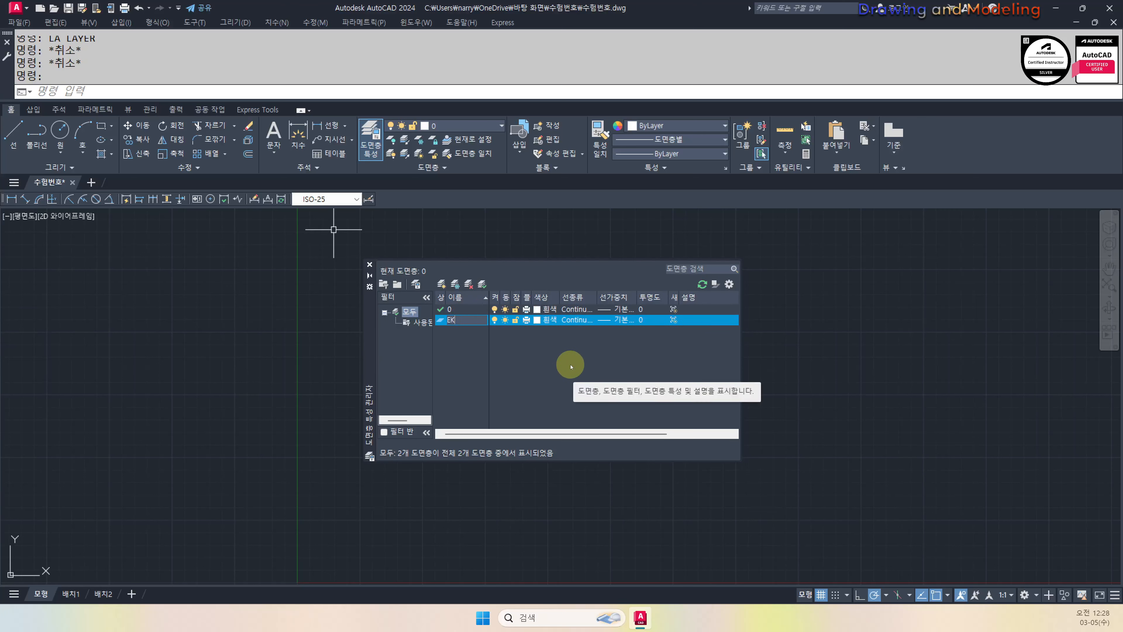
text(단면선)
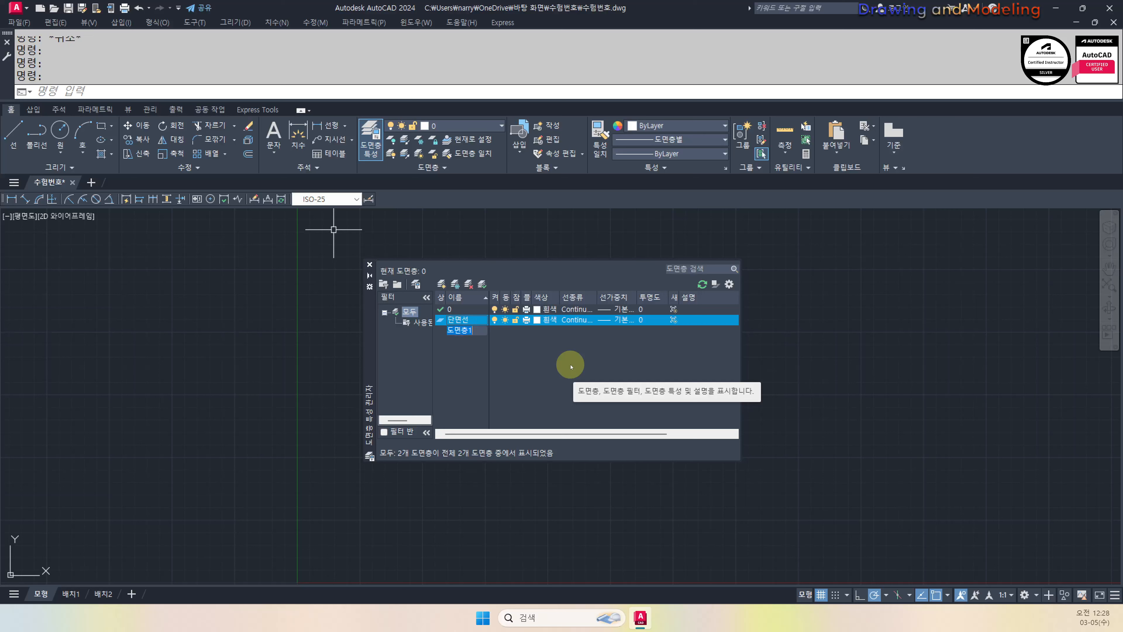
key(alt+n)
text(문)
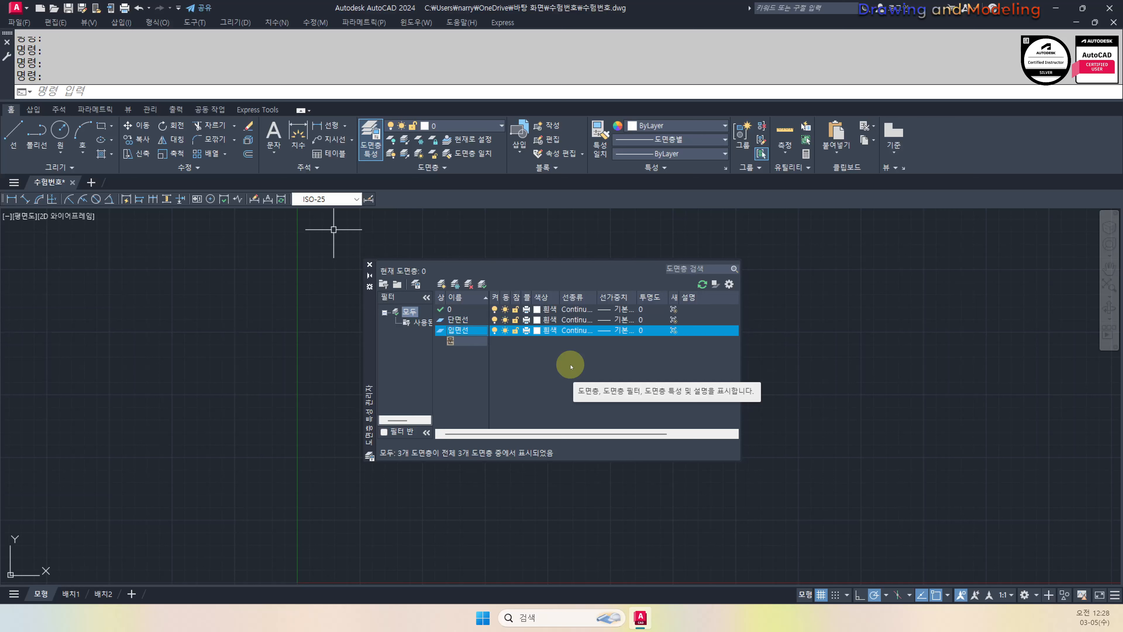
text(자)
key(Return)
key(Return)
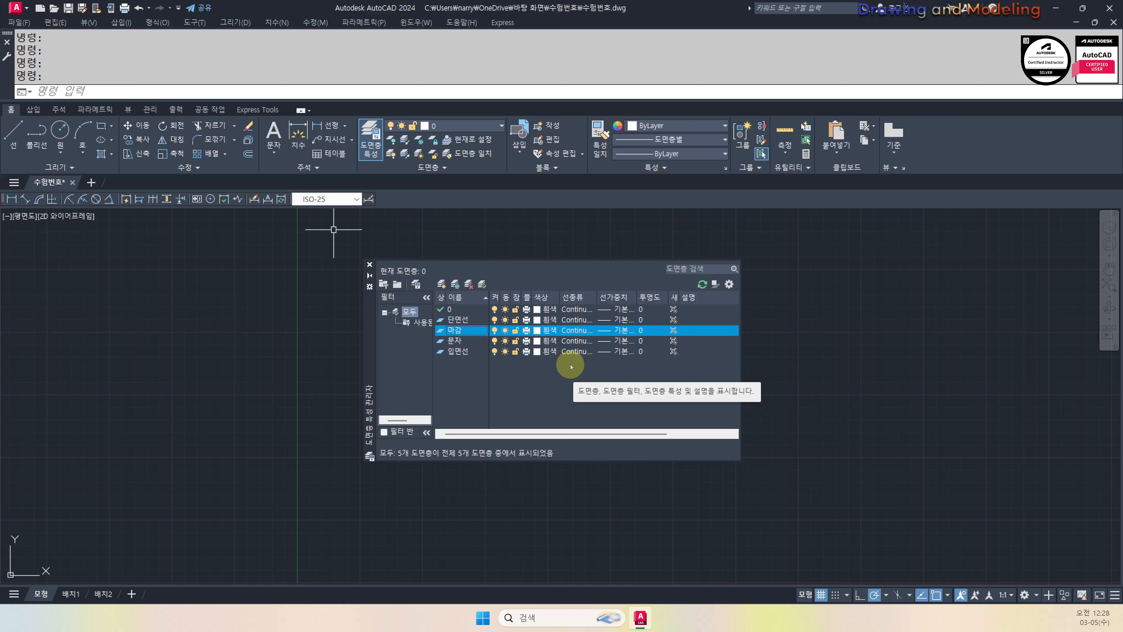
key(alt+n)
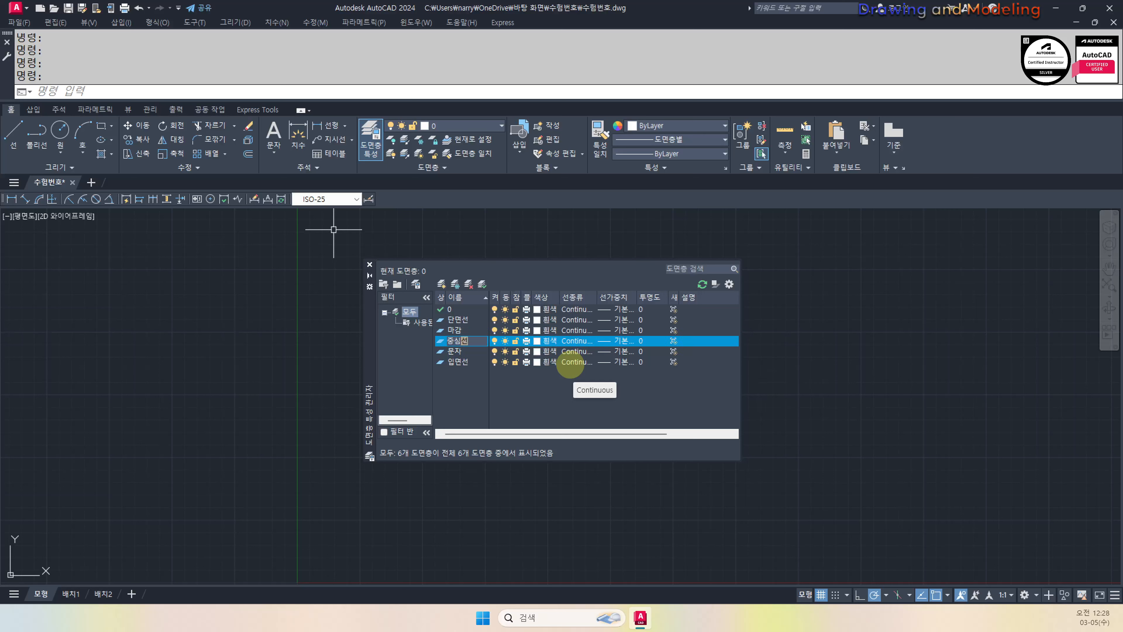
key(alt+n)
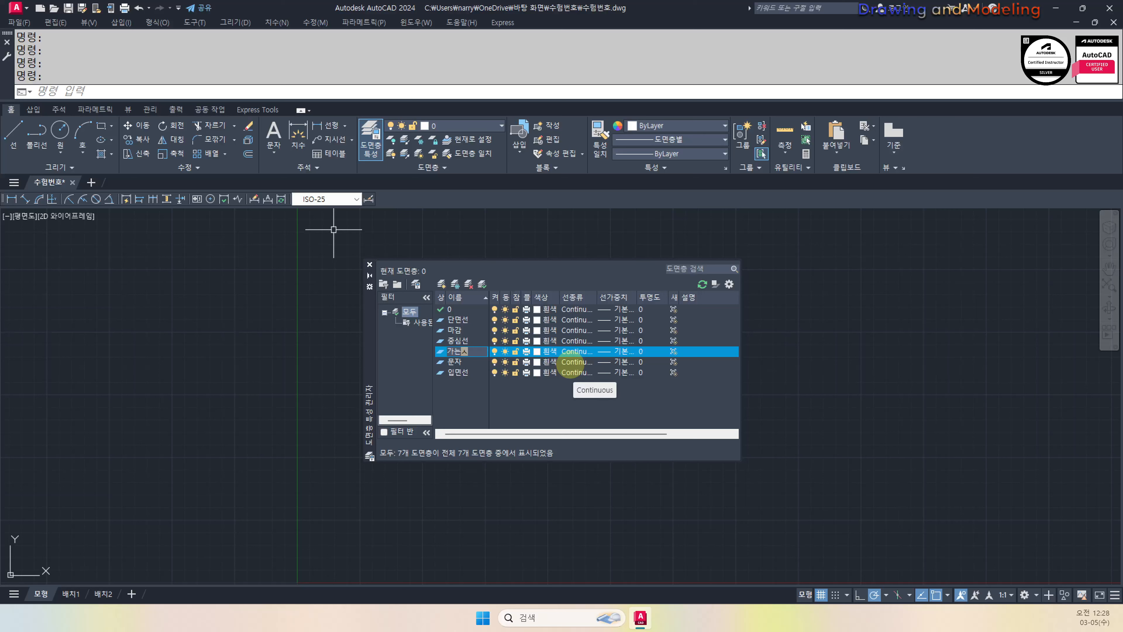
key(Return)
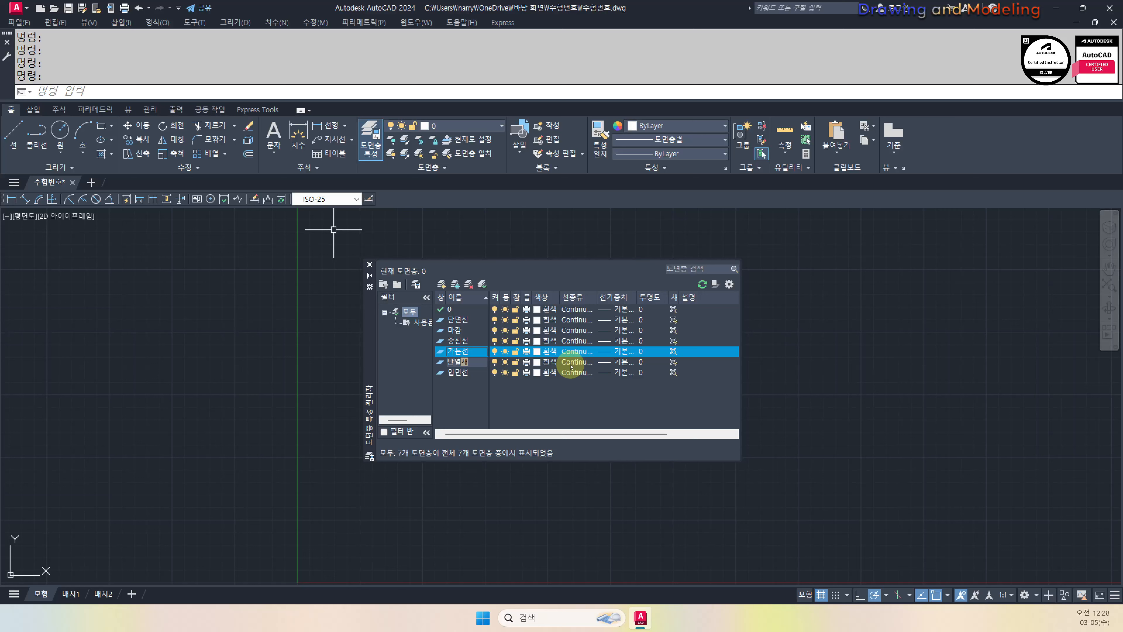
key(Return)
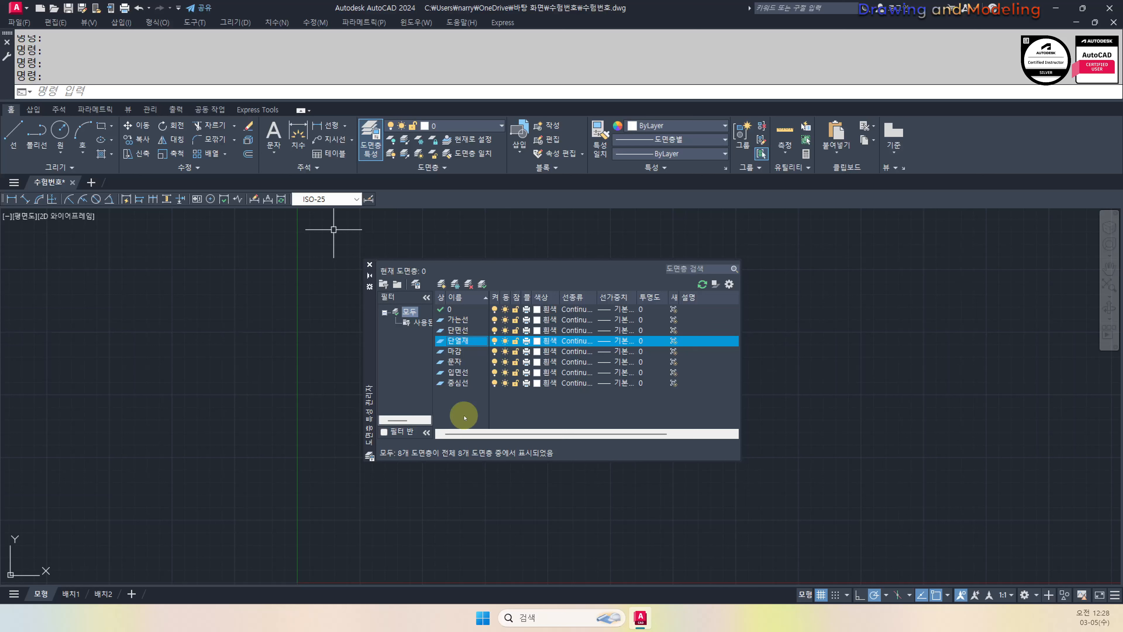
Review the layers in the list, including 입면선 and 중심선
click(459, 371)
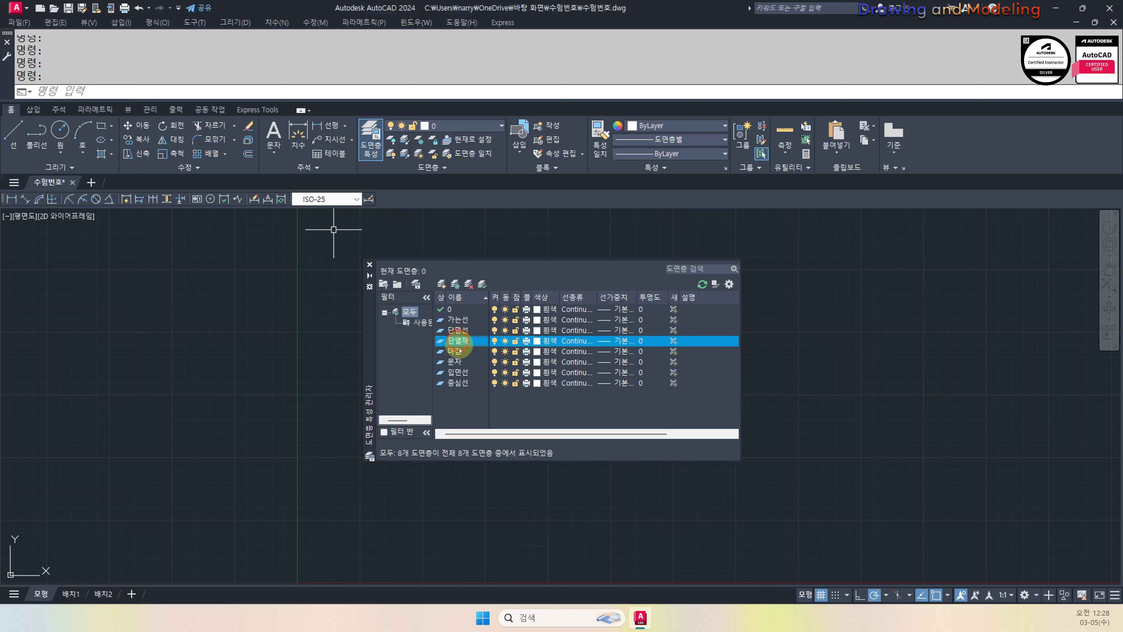
click(459, 383)
click(458, 372)
click(459, 361)
click(460, 341)
click(460, 320)
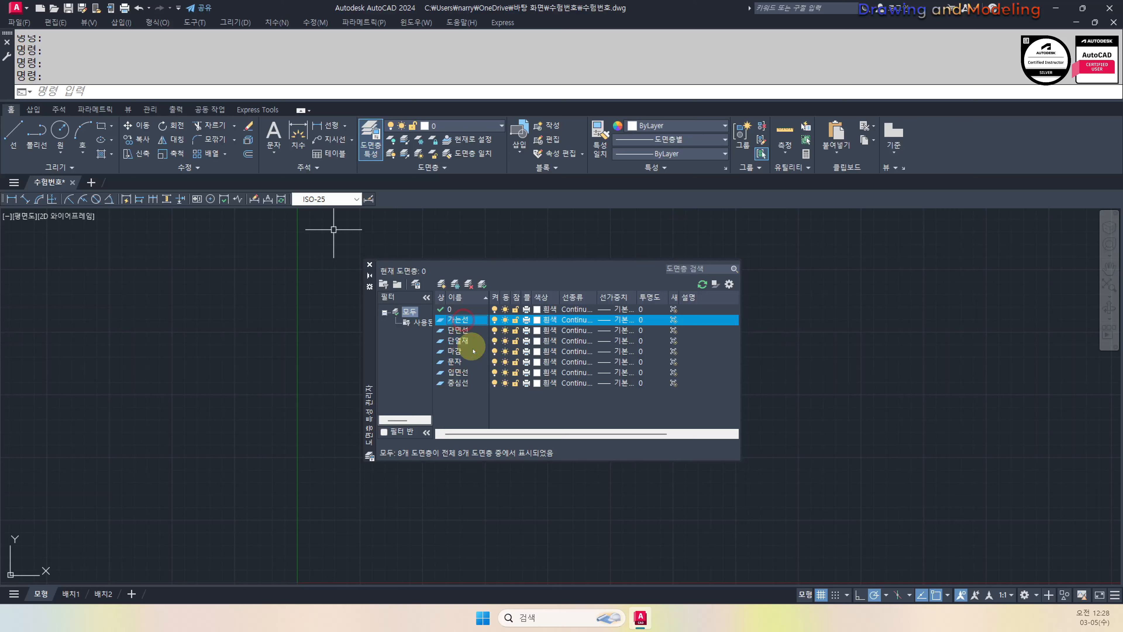
click(460, 371)
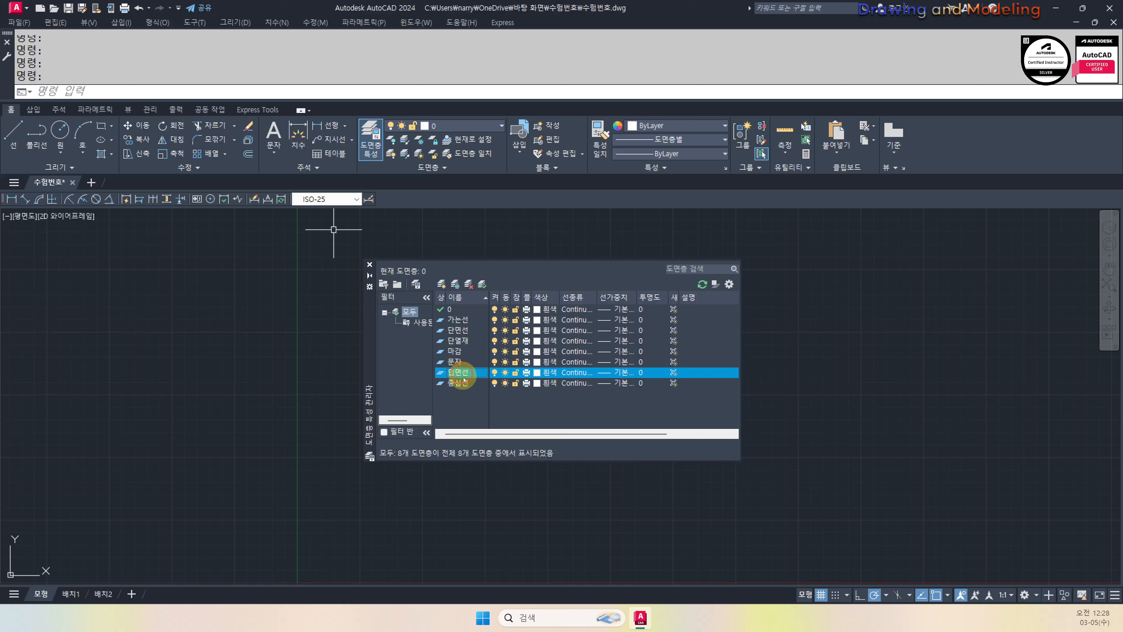
click(467, 323)
click(465, 329)
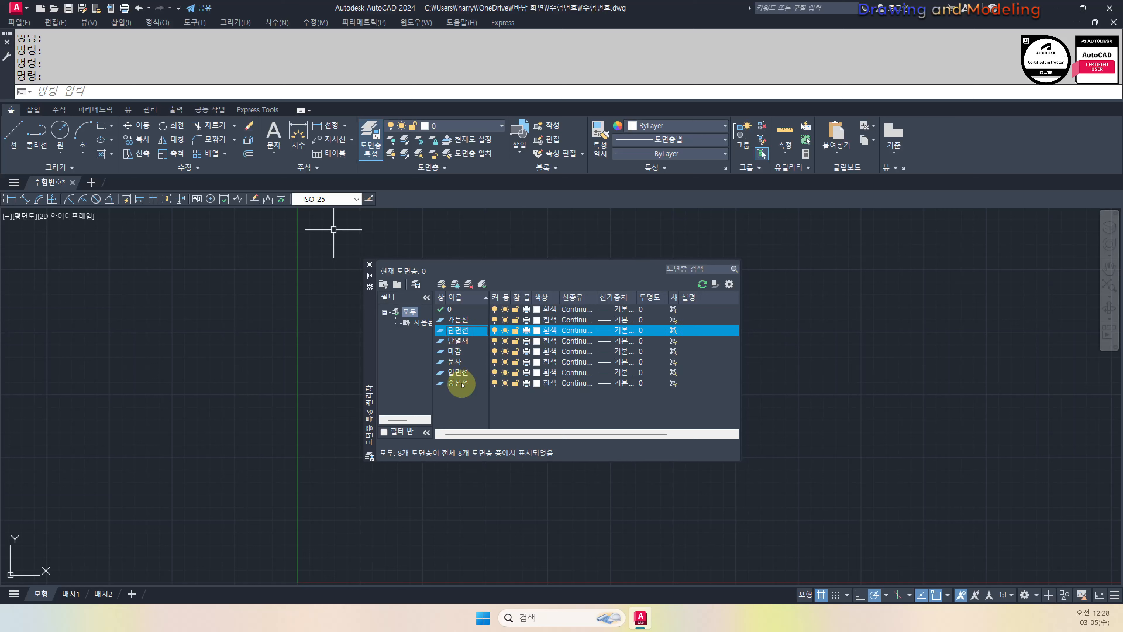
click(461, 373)
click(459, 342)
click(456, 362)
Add a new layer named 숨은선 after 입면선
click(458, 373)
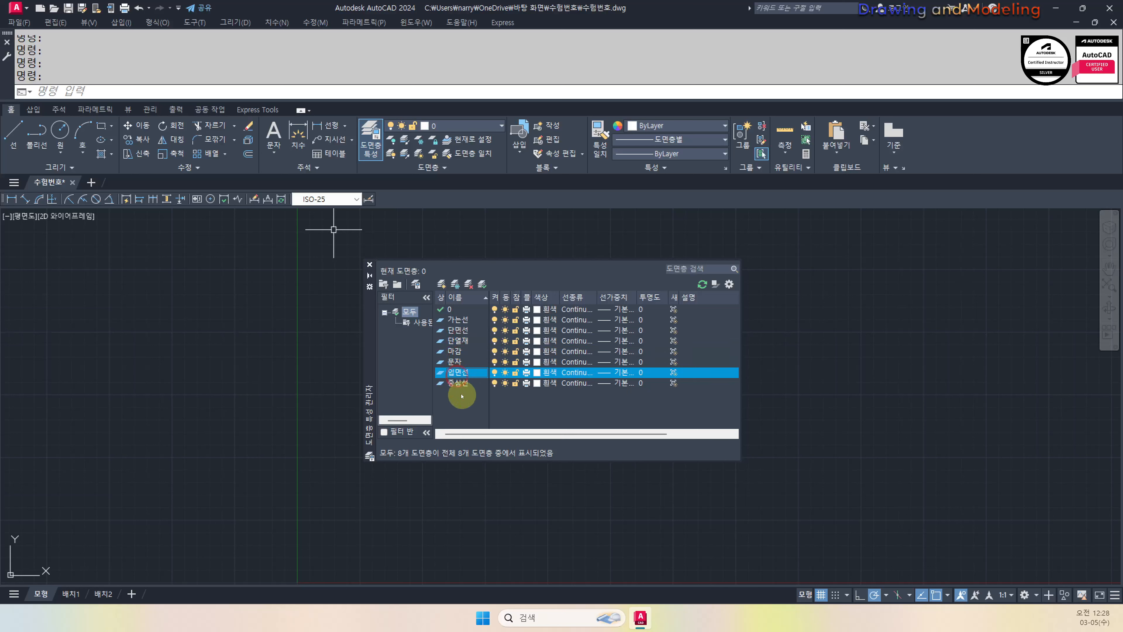
key(alt+n)
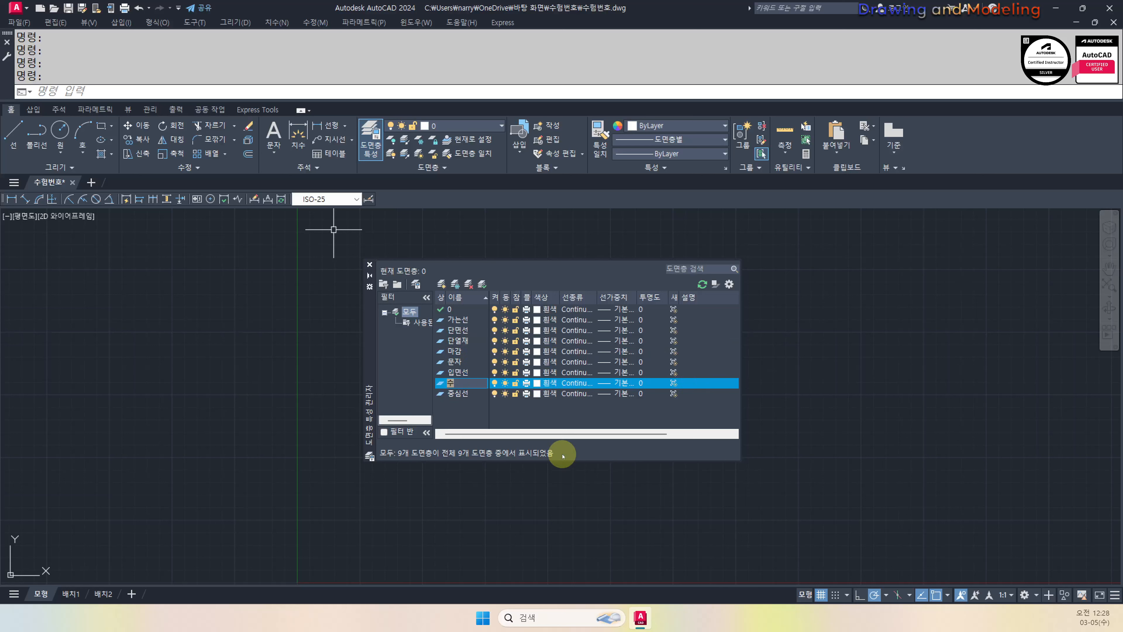
text(숨은선)
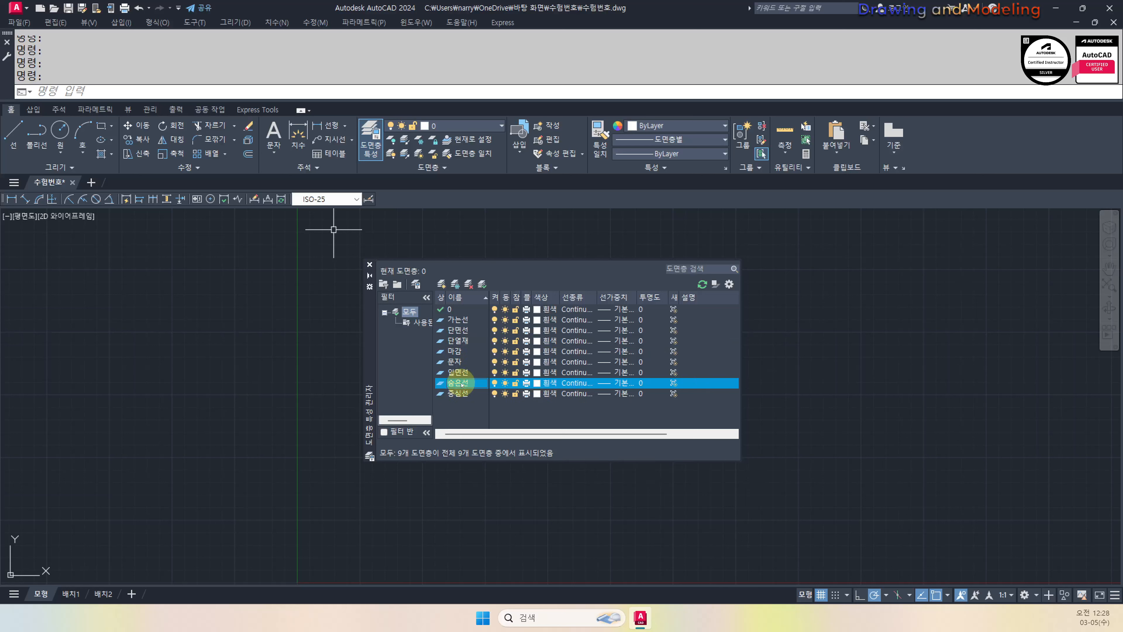
click(465, 332)
Colour the 단면선 layer yellow and the 가는선 layer magenta
click(543, 330)
click(465, 332)
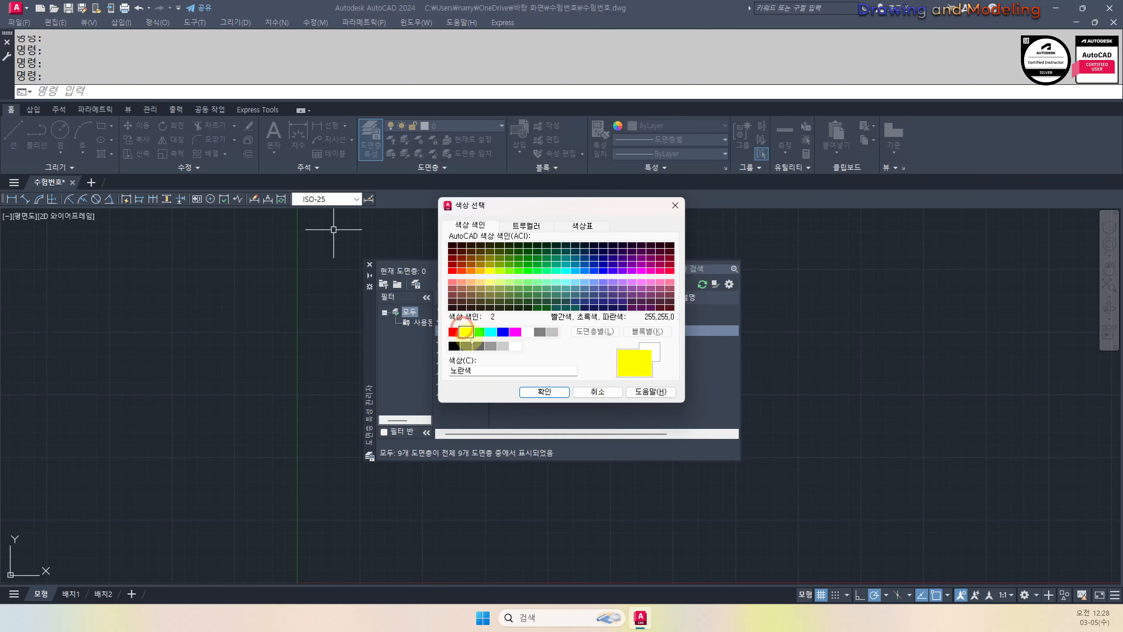
click(544, 391)
click(459, 319)
click(537, 320)
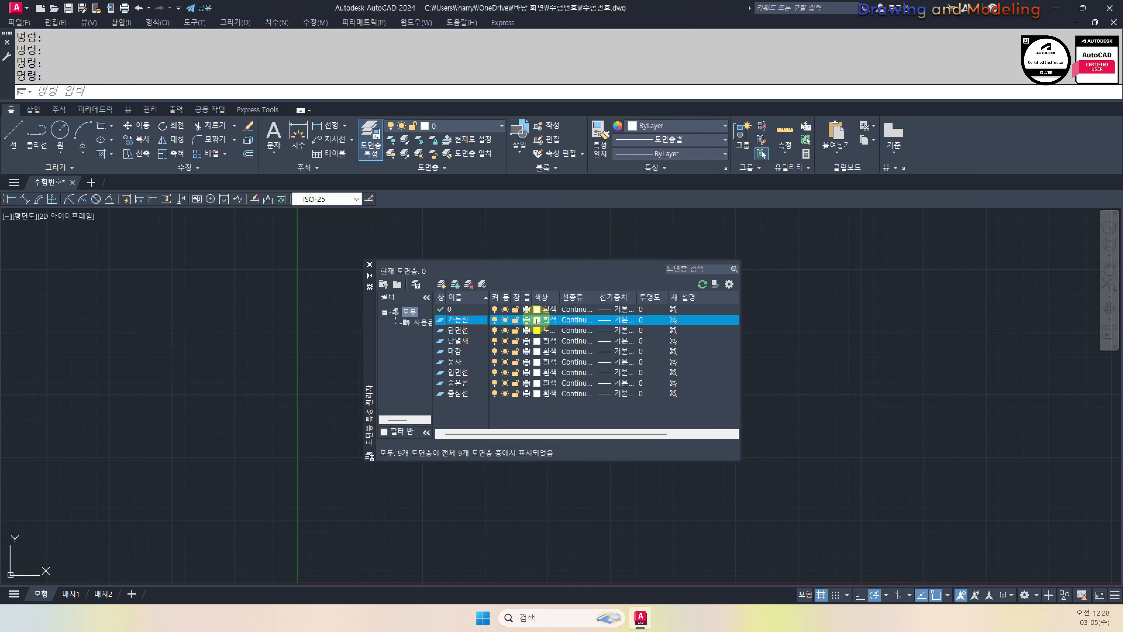
click(502, 331)
click(515, 331)
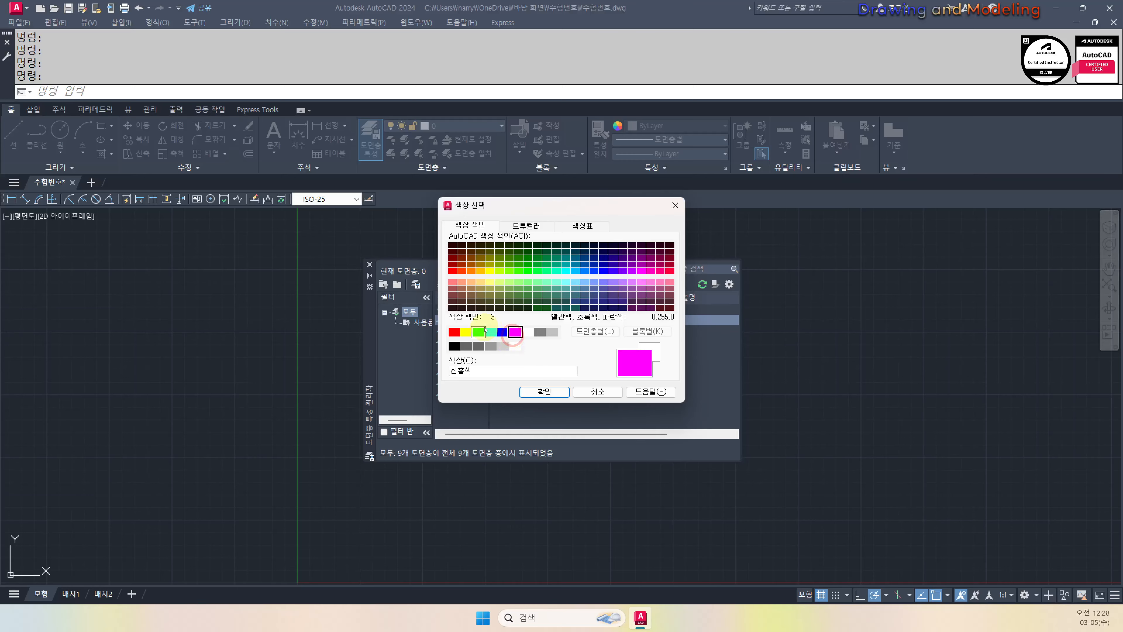
click(545, 391)
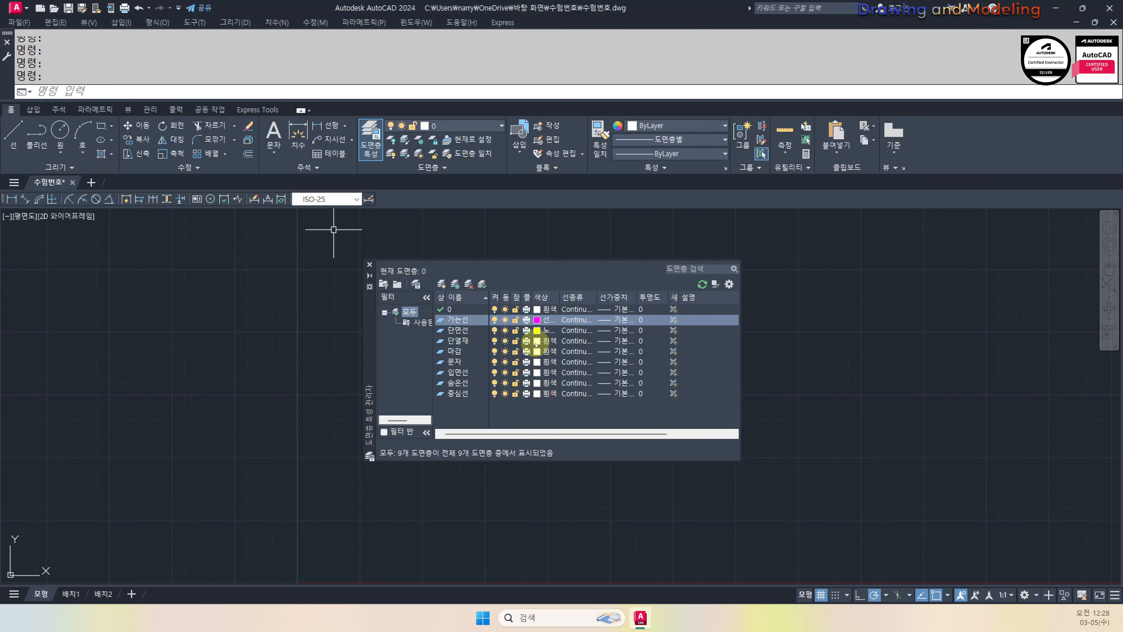
Colour the 단열재 layer magenta and the 마감 layer green
click(465, 341)
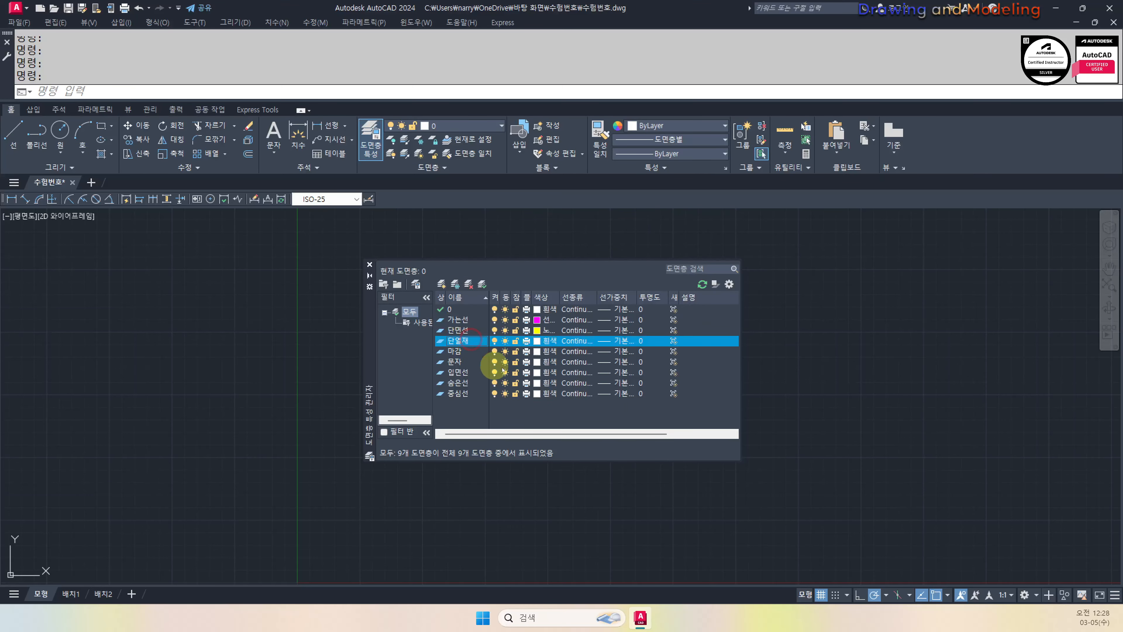
click(549, 341)
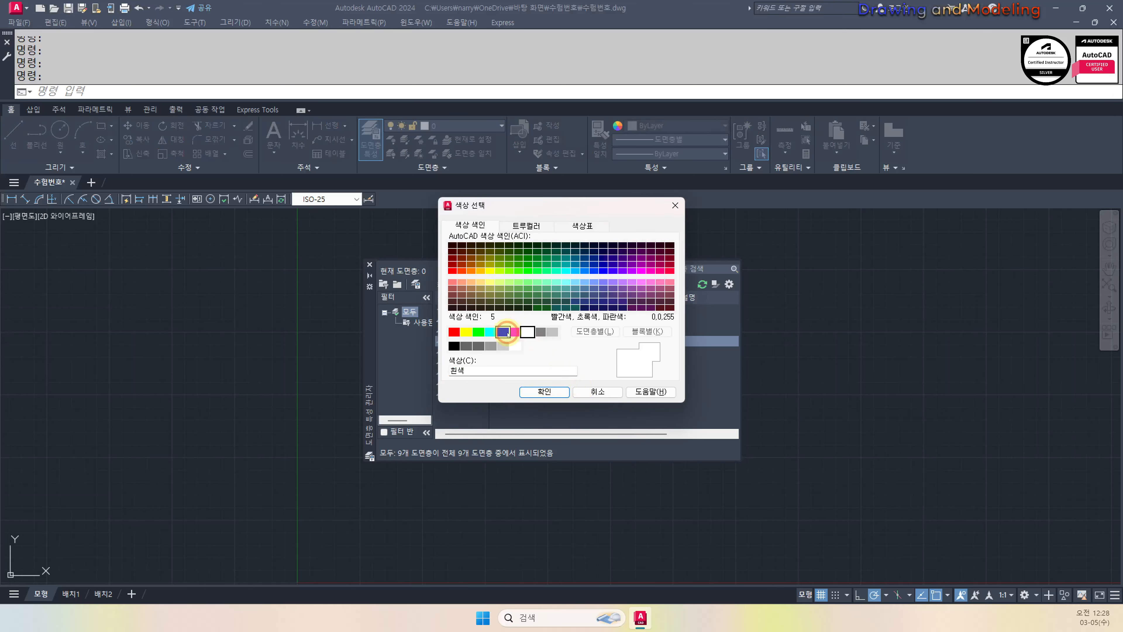
click(502, 331)
click(515, 331)
click(537, 393)
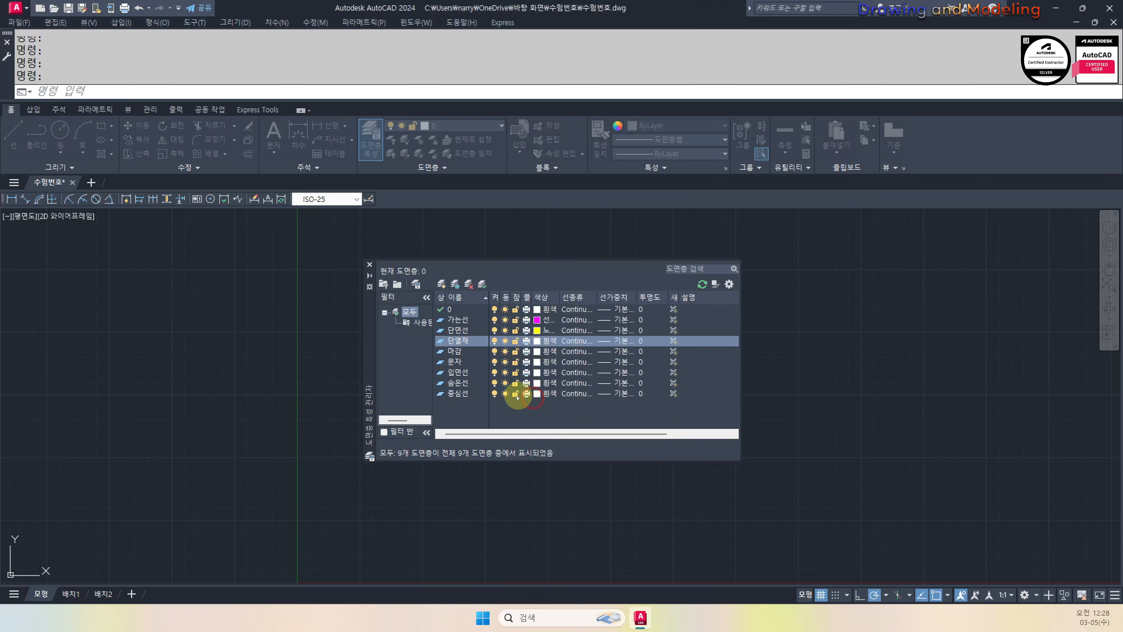
click(460, 350)
click(545, 351)
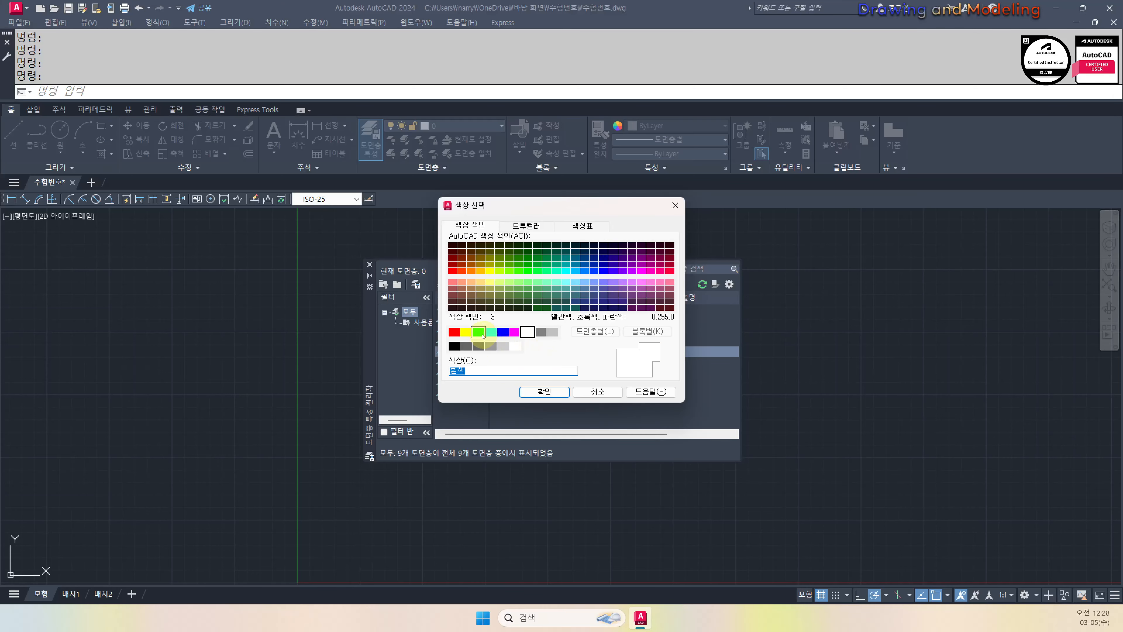
click(478, 328)
click(543, 390)
Colour 입면선 cyan, 숨은선 magenta and 중심선 red
click(470, 372)
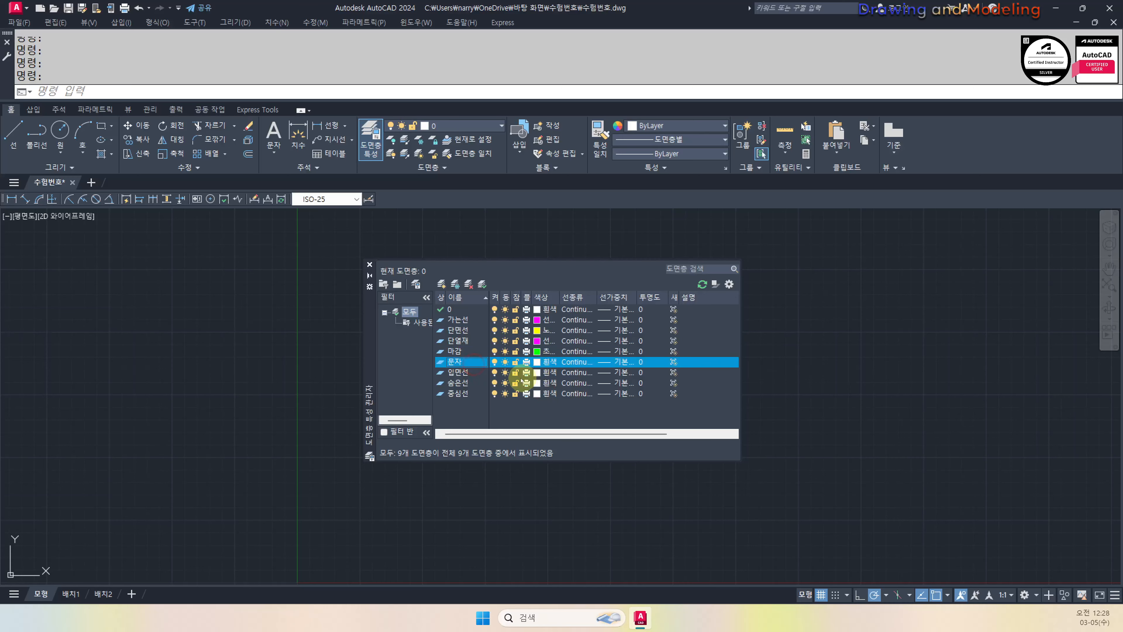
click(545, 373)
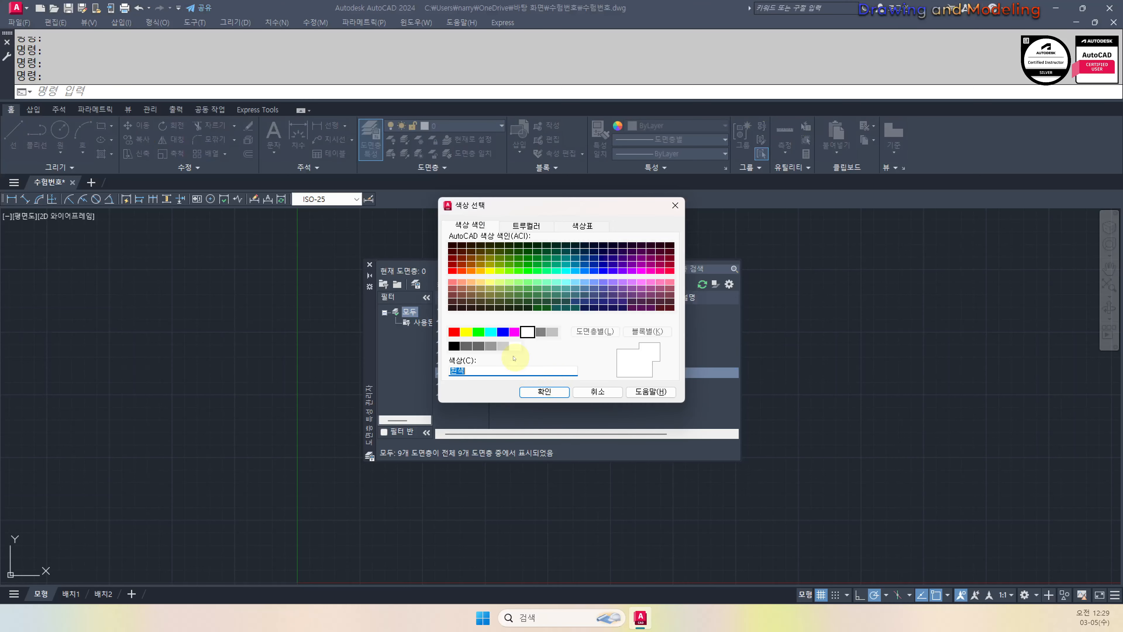
click(491, 332)
click(543, 391)
click(538, 383)
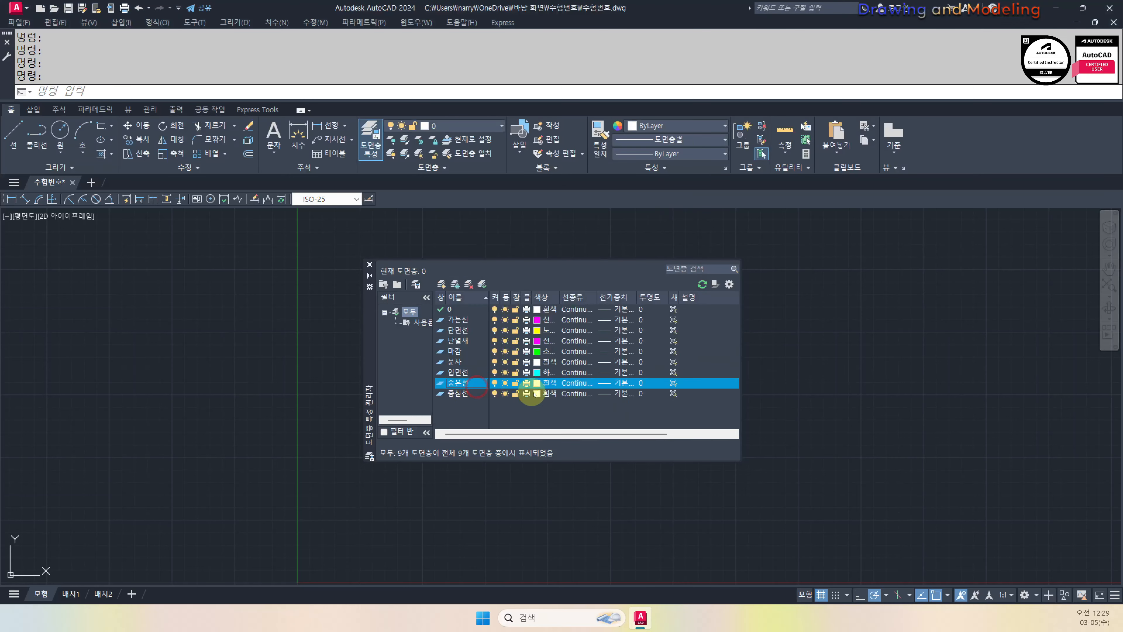
click(538, 383)
click(515, 331)
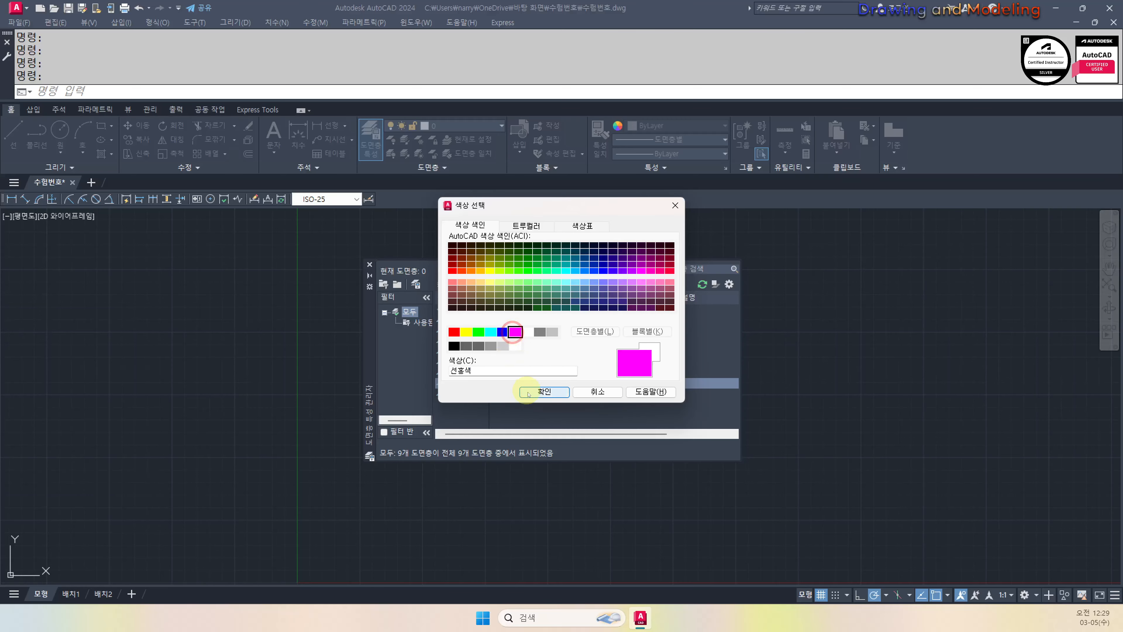
click(544, 392)
click(540, 393)
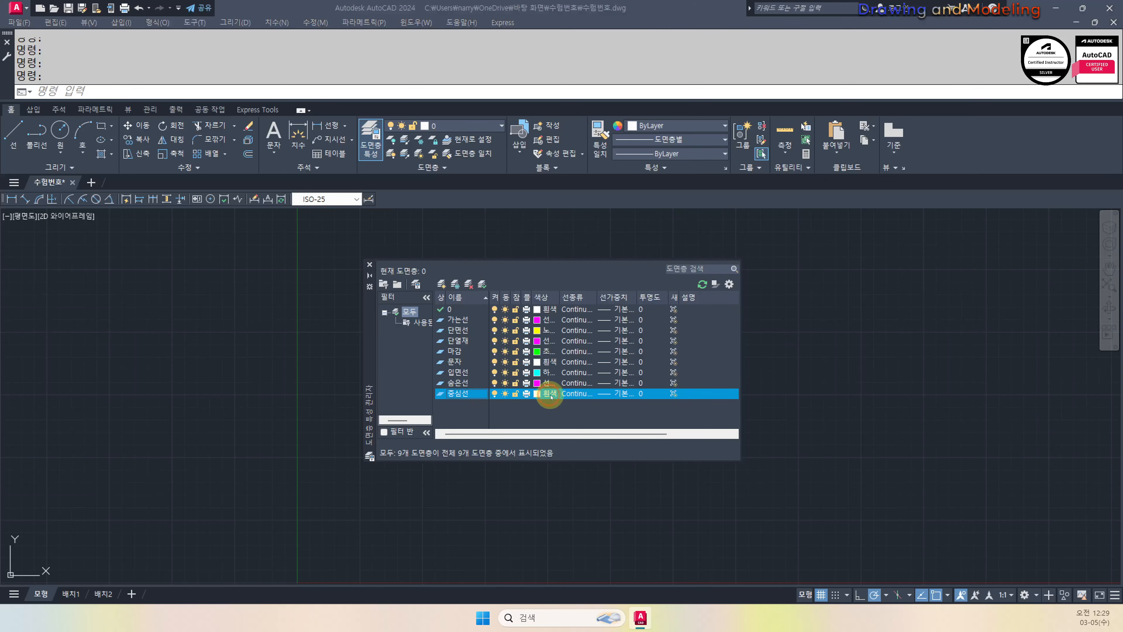
click(540, 393)
click(454, 331)
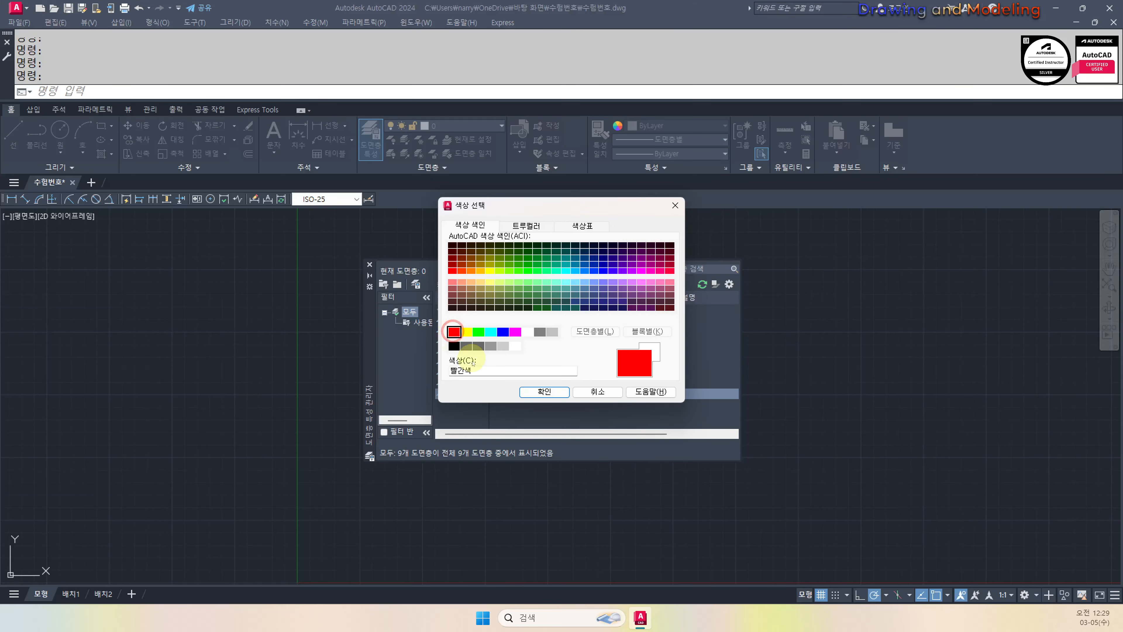
click(537, 394)
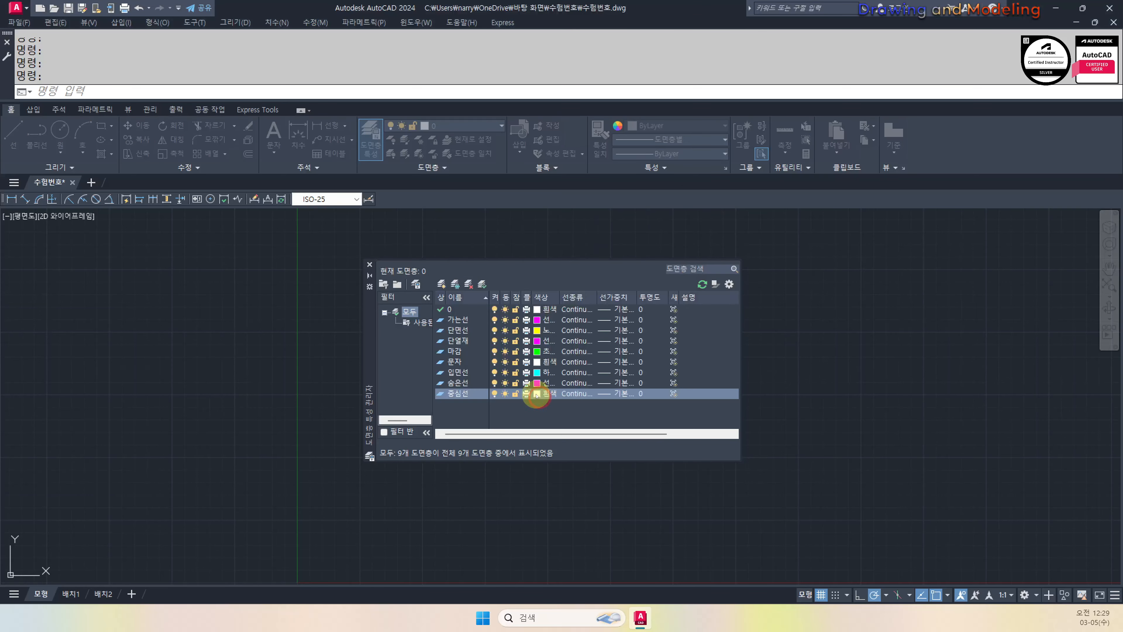
click(564, 299)
Load the needed linetypes and assign CENTER to the 중심선 layer
drag(559, 297, 588, 297)
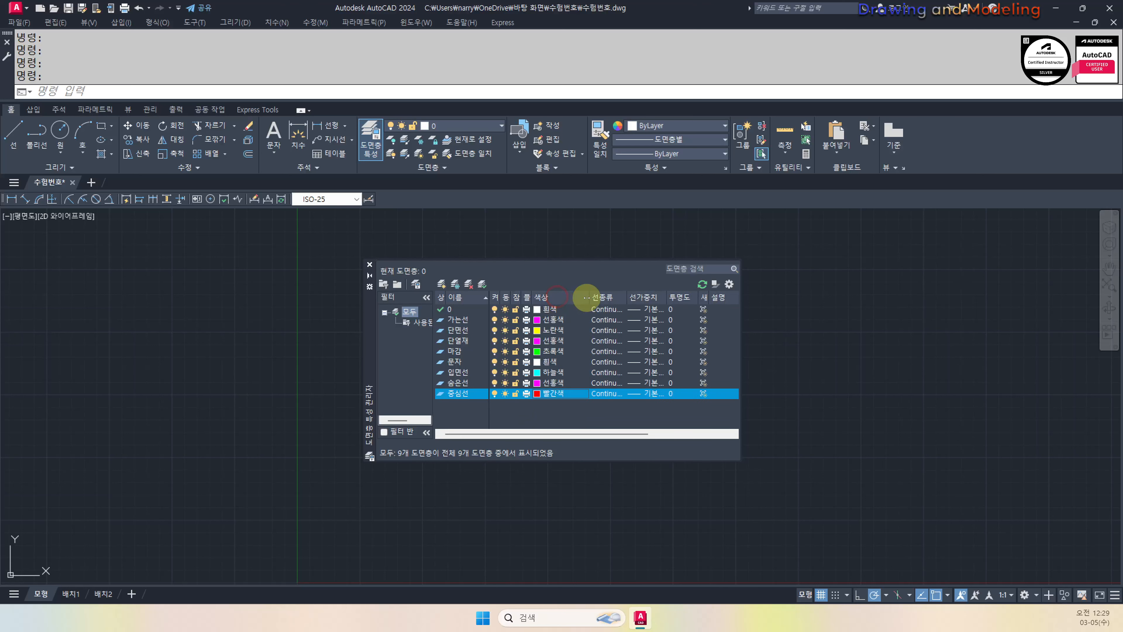
click(613, 396)
click(591, 366)
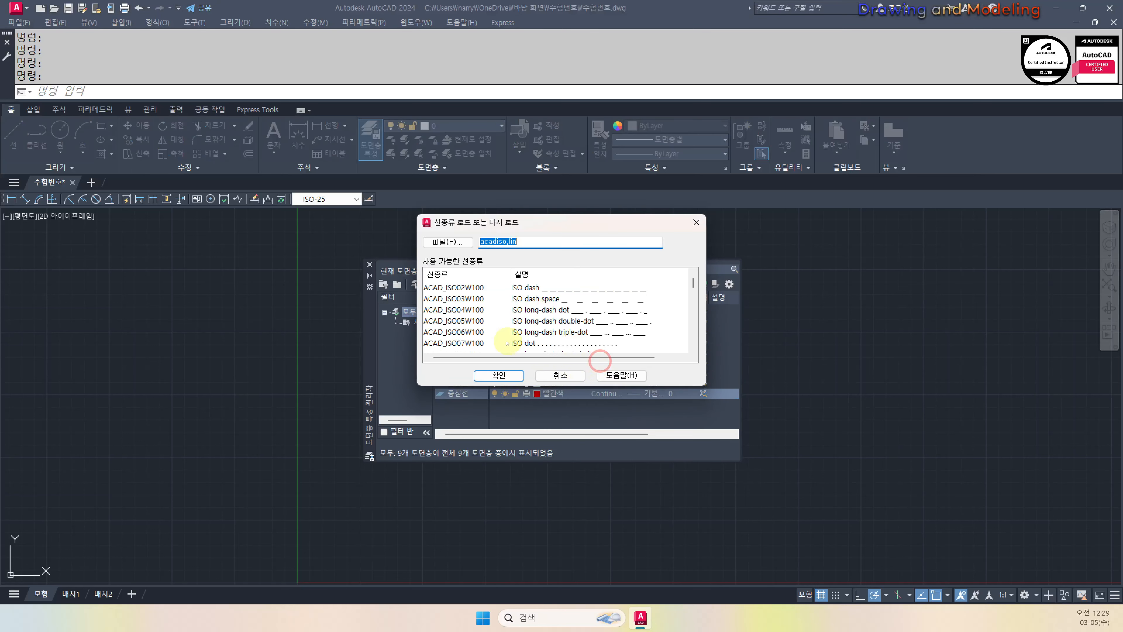
scroll(486, 291, down, 6)
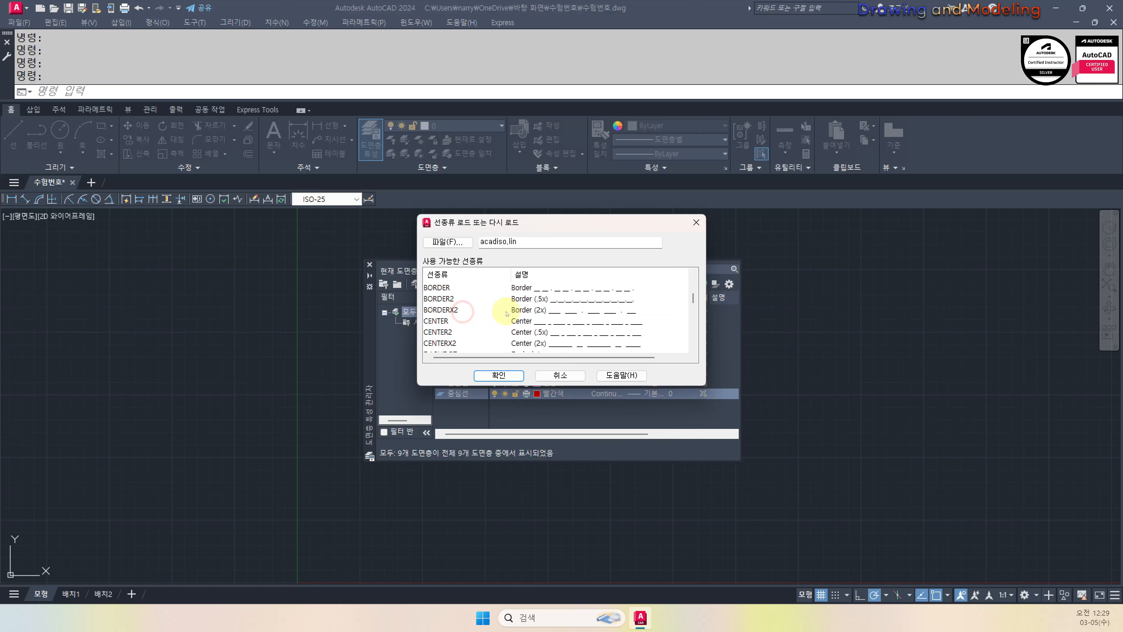
drag(461, 387, 475, 577)
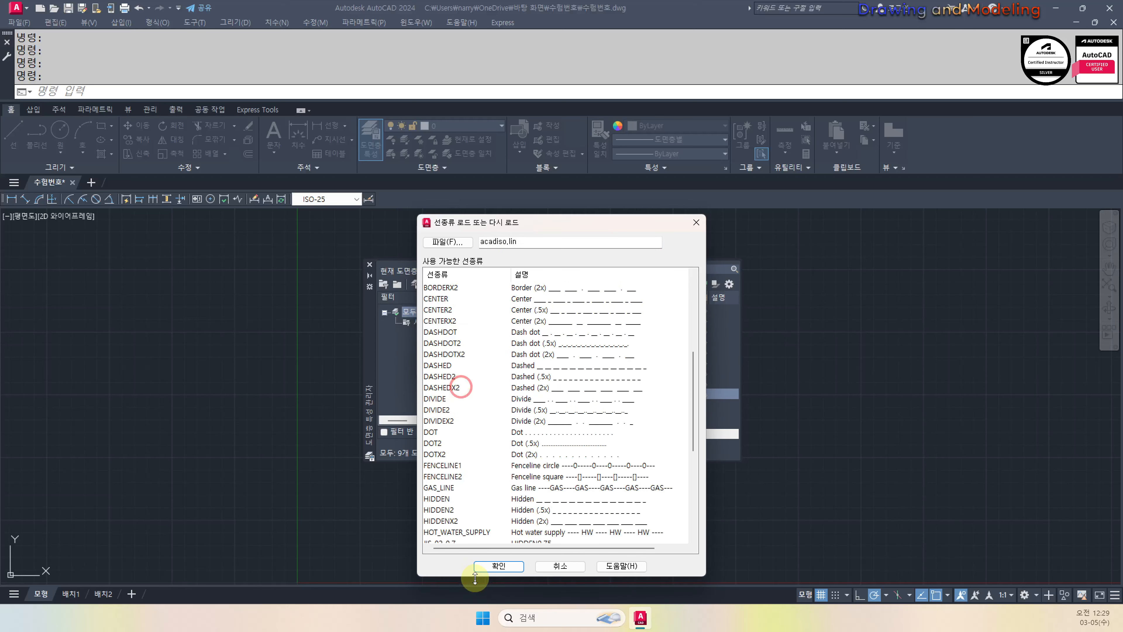
scroll(453, 354, up, 2)
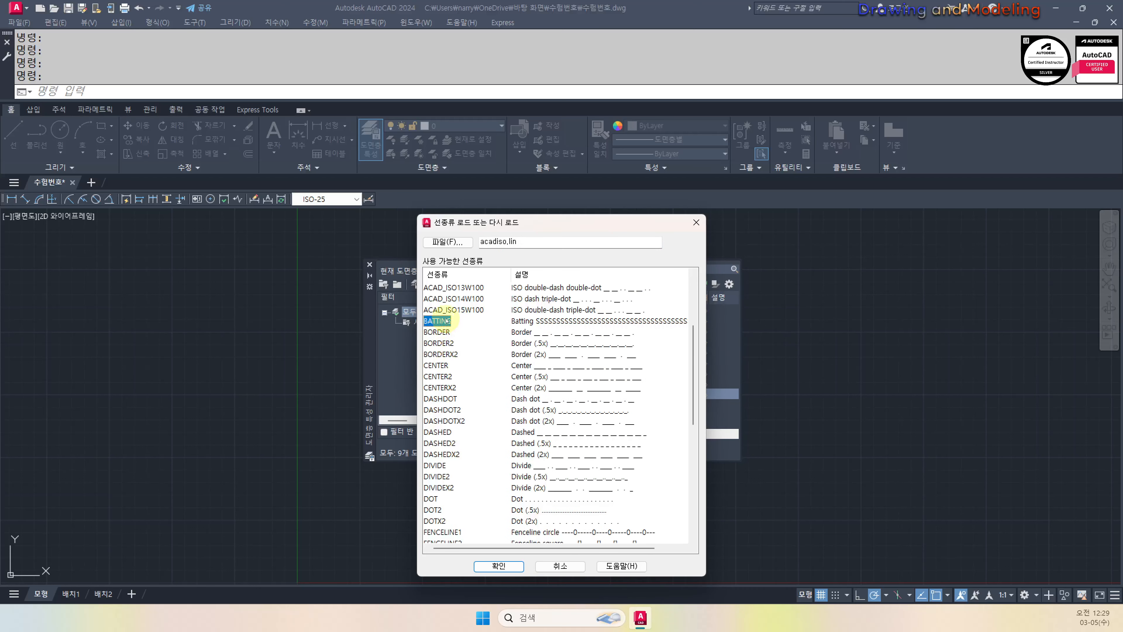
scroll(503, 376, down, 3)
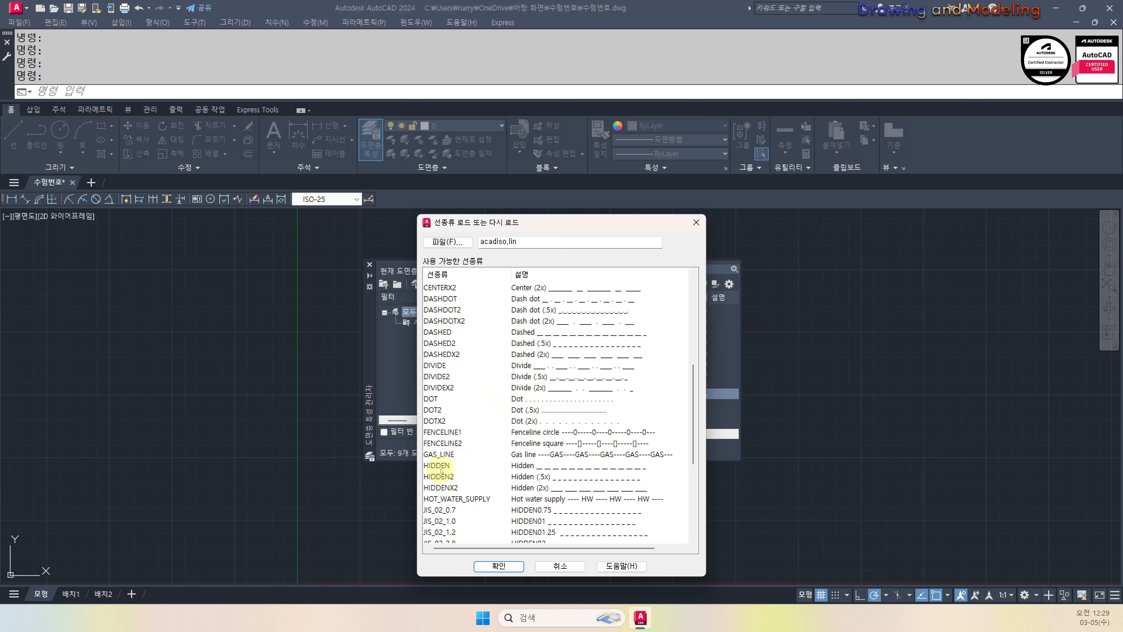
click(499, 566)
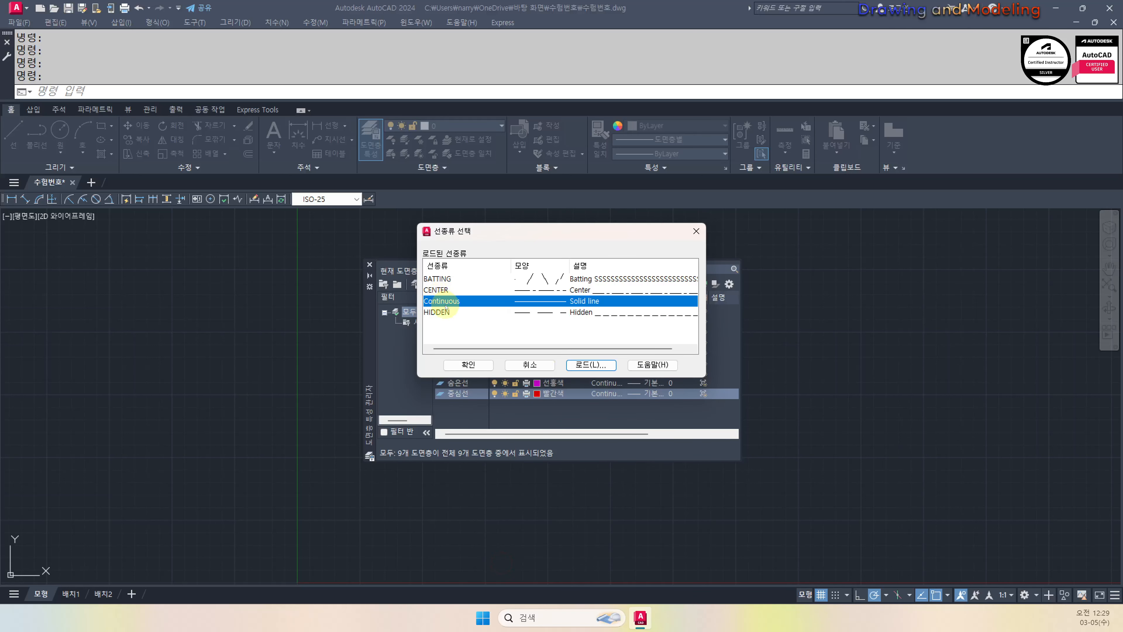
click(442, 290)
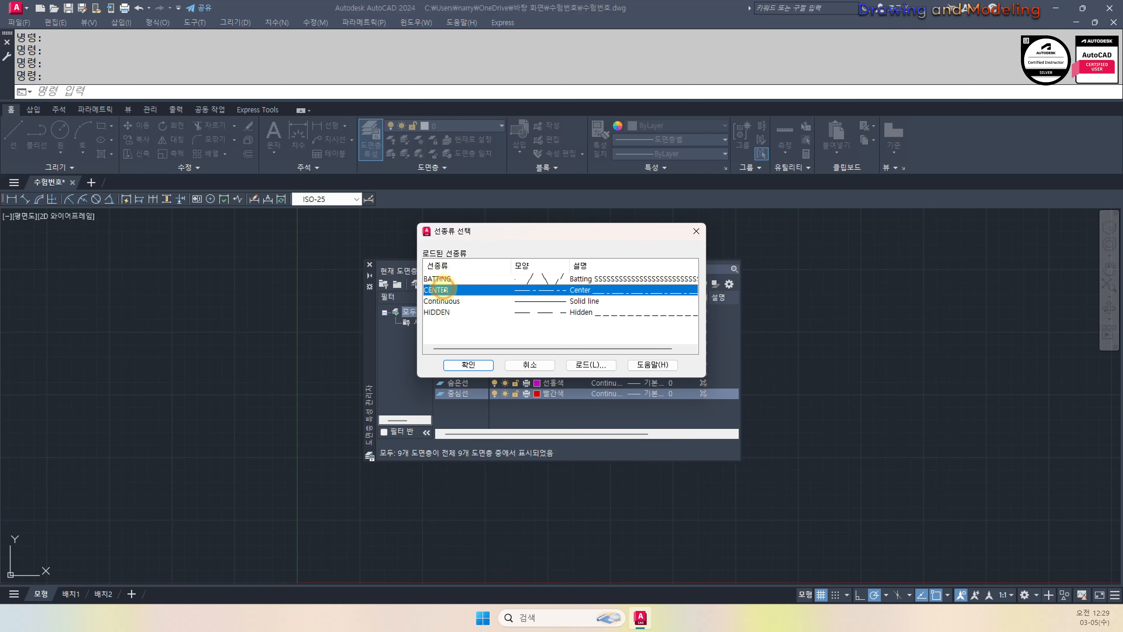
click(466, 365)
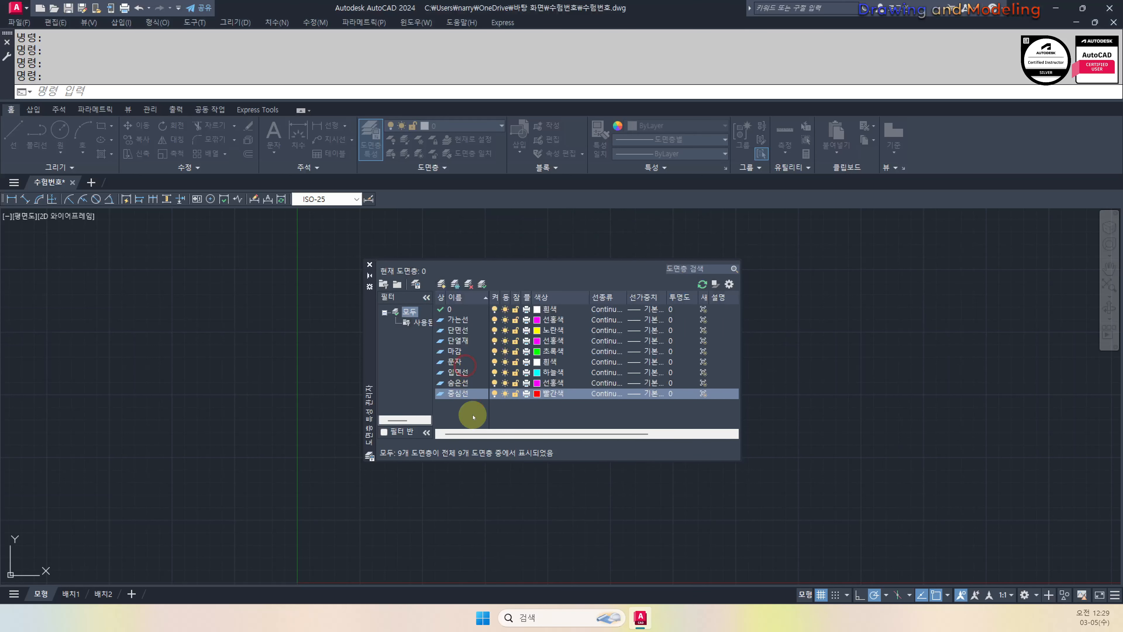
Assign HIDDEN to the 숨은선 layer and BATTING to the 단열재 layer
click(605, 383)
click(441, 310)
click(464, 365)
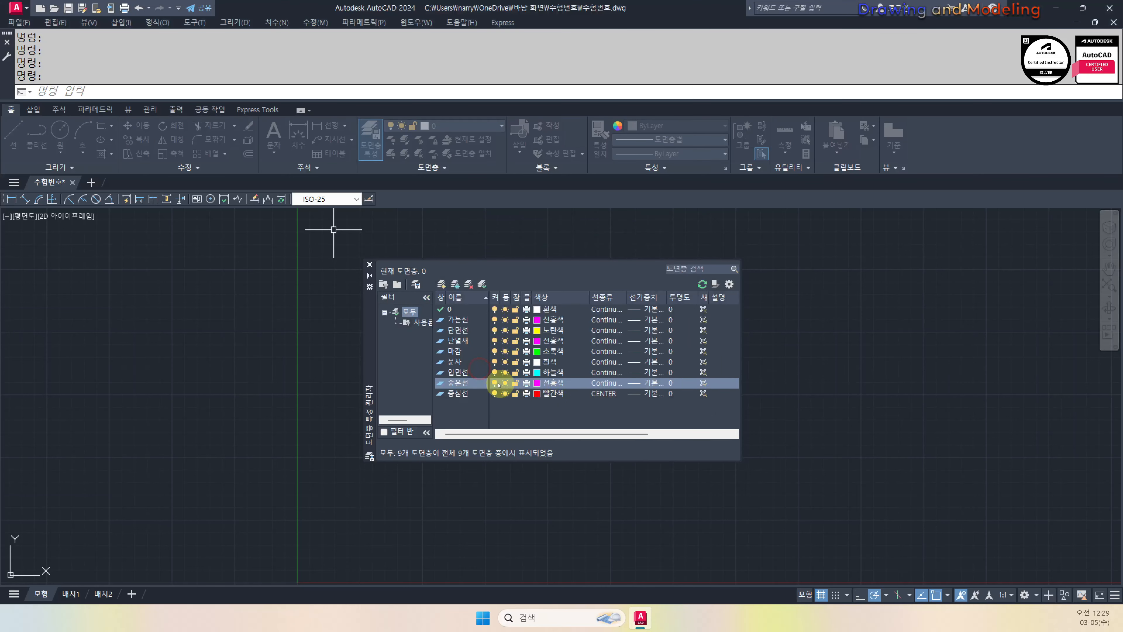
click(460, 340)
click(608, 340)
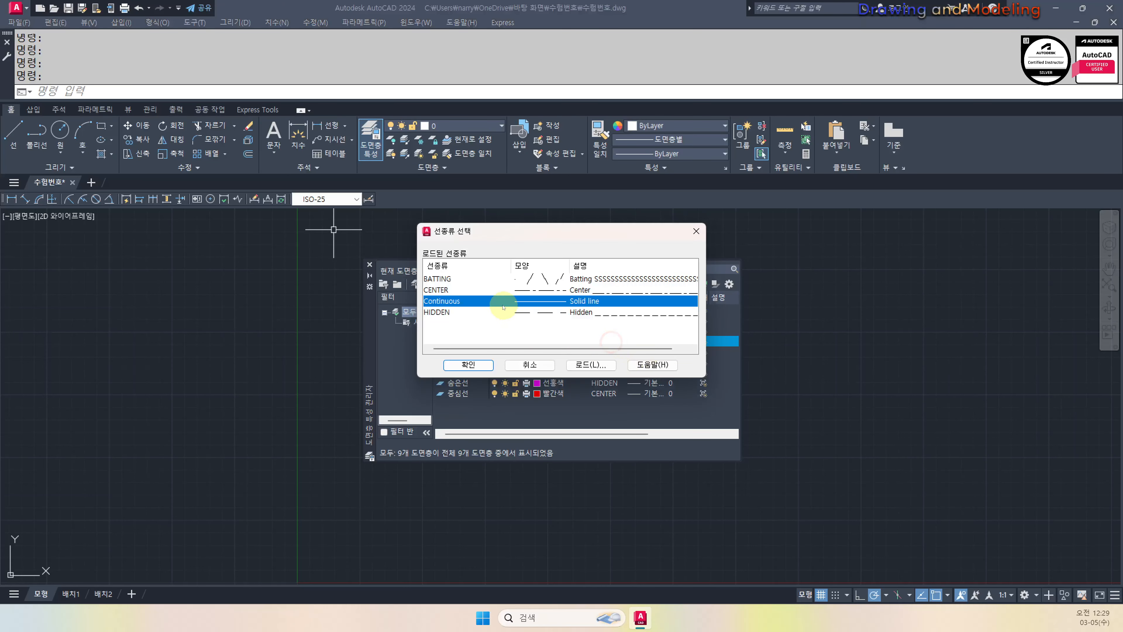
click(441, 278)
click(467, 365)
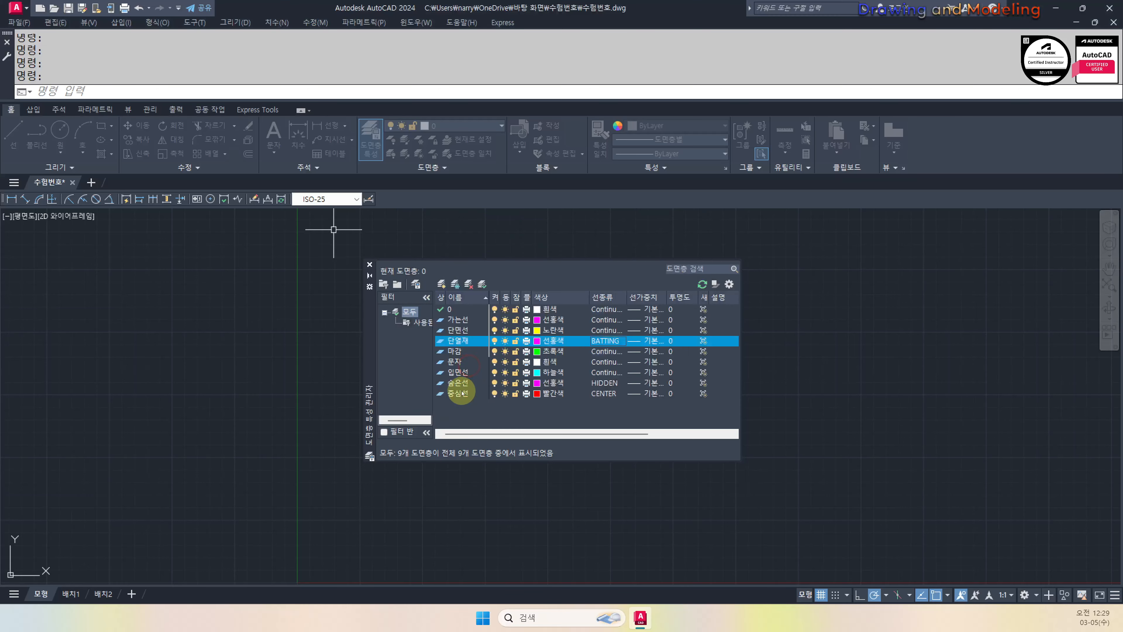
click(653, 329)
Set lineweight 0.40 mm for 단면선 and 0.09 mm for 가는선
scroll(549, 305, down, 2)
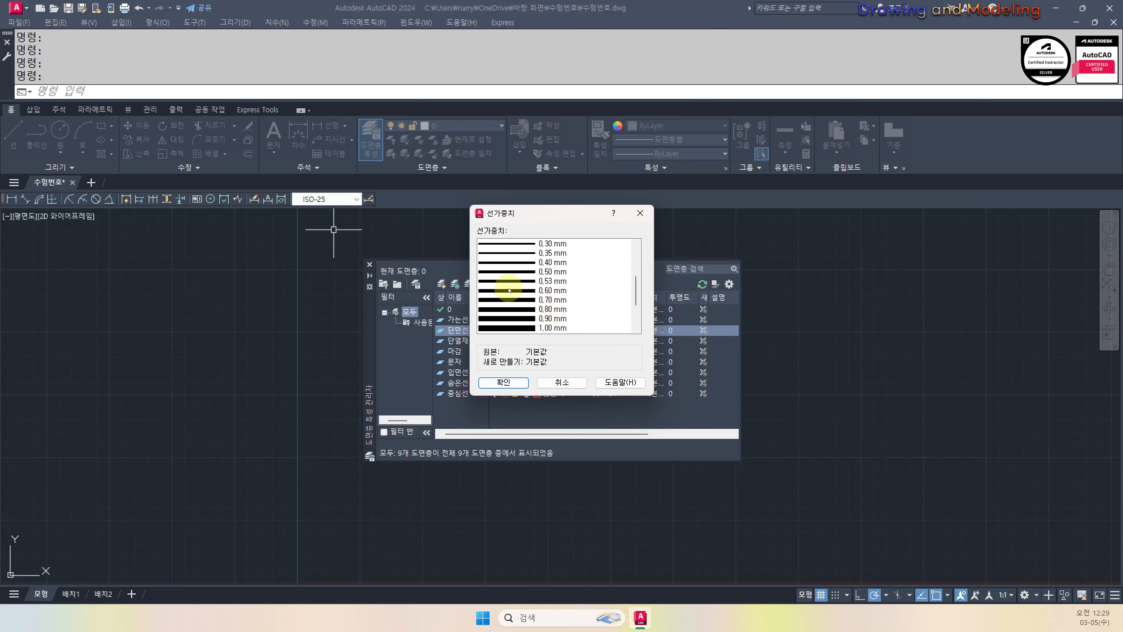
click(514, 290)
click(503, 381)
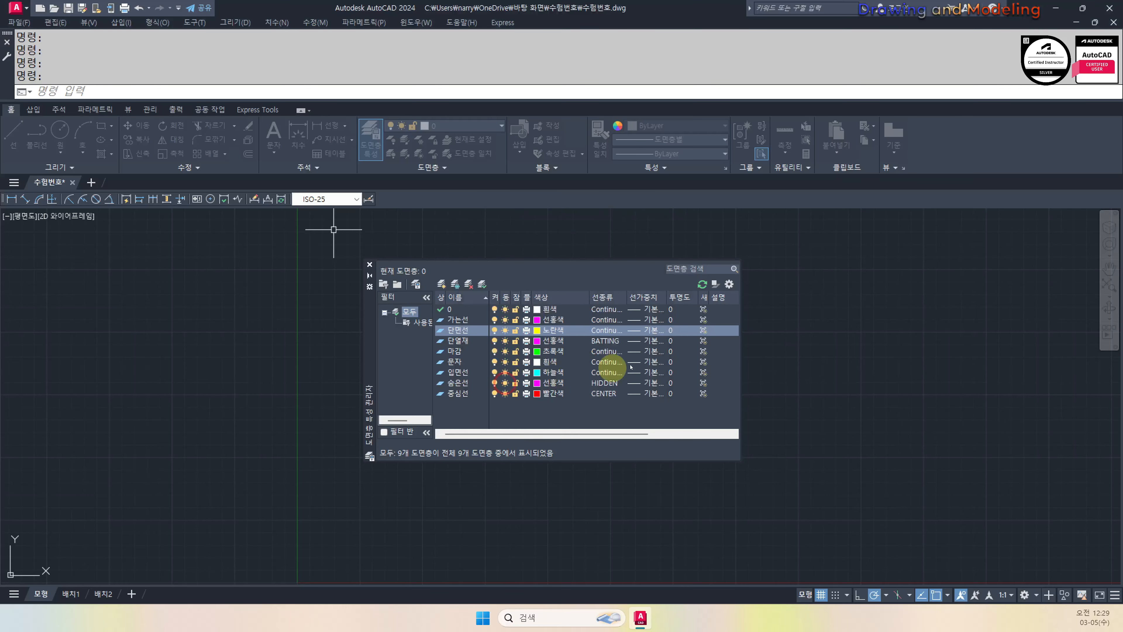
click(644, 319)
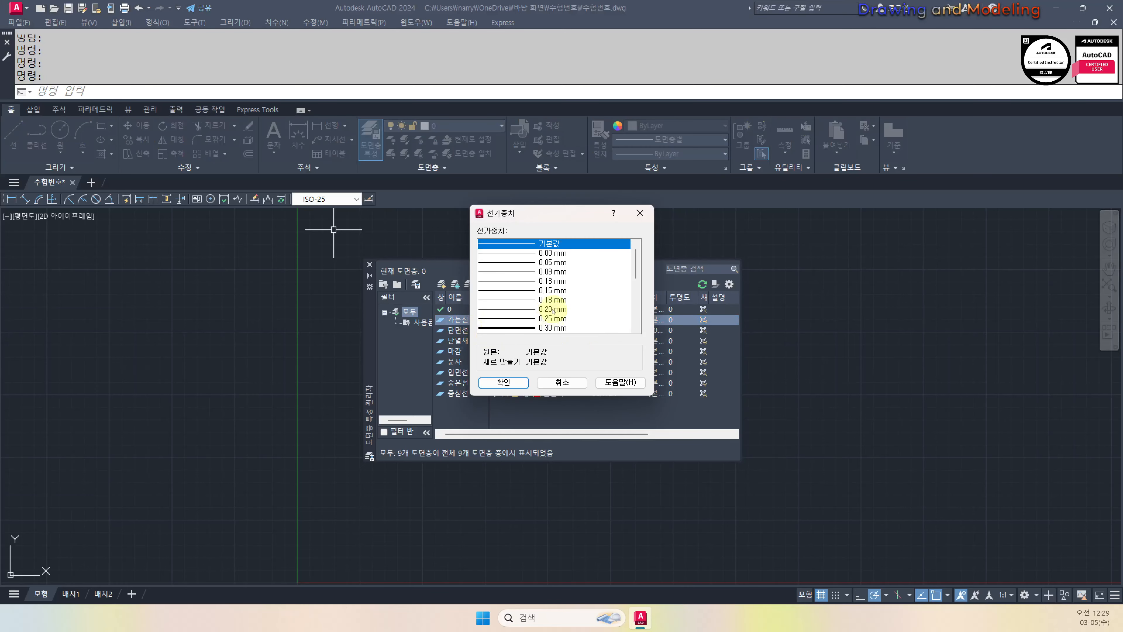
click(526, 272)
click(502, 382)
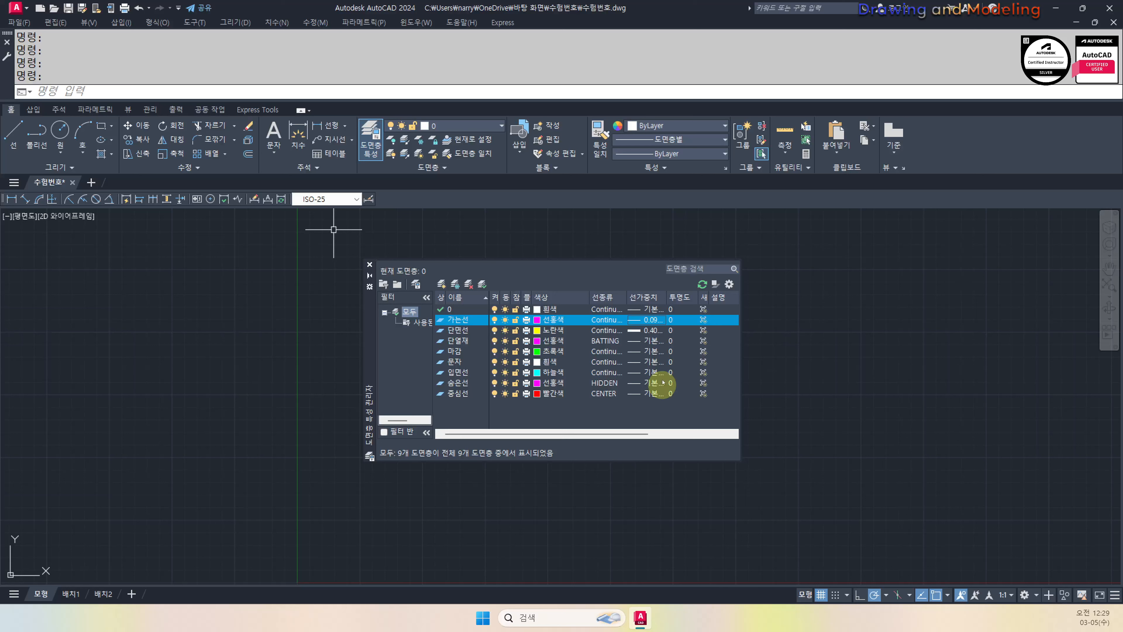
Set lineweights of 0.09 mm for 단열재, 0.20 mm for 마감 and 0.30 mm for 문자
click(659, 343)
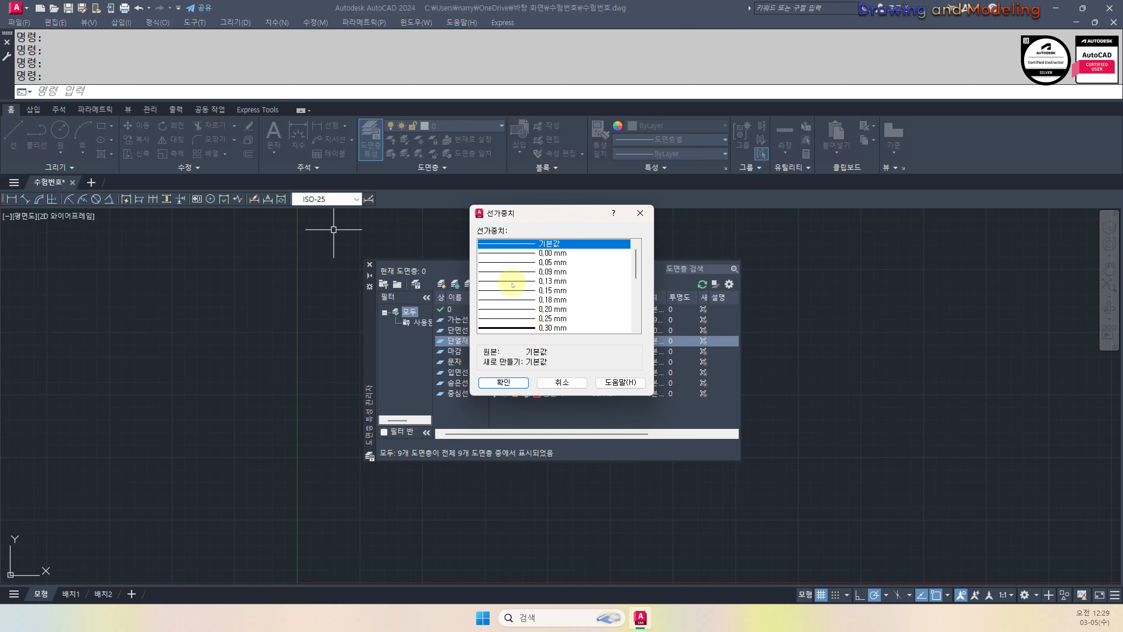
click(513, 271)
click(504, 381)
click(656, 351)
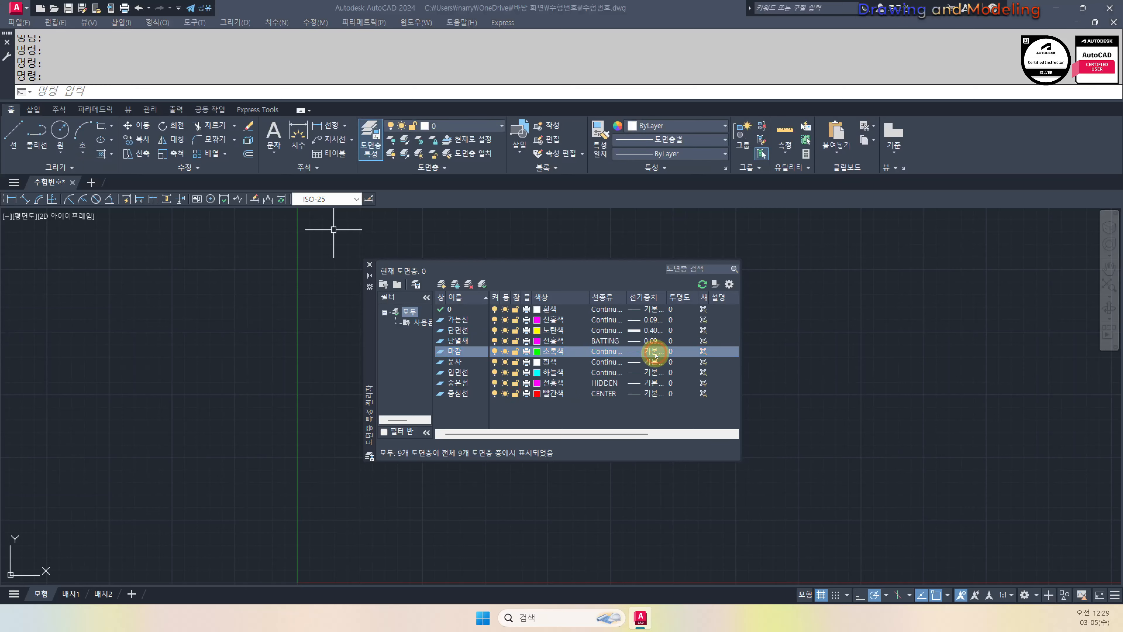
click(526, 310)
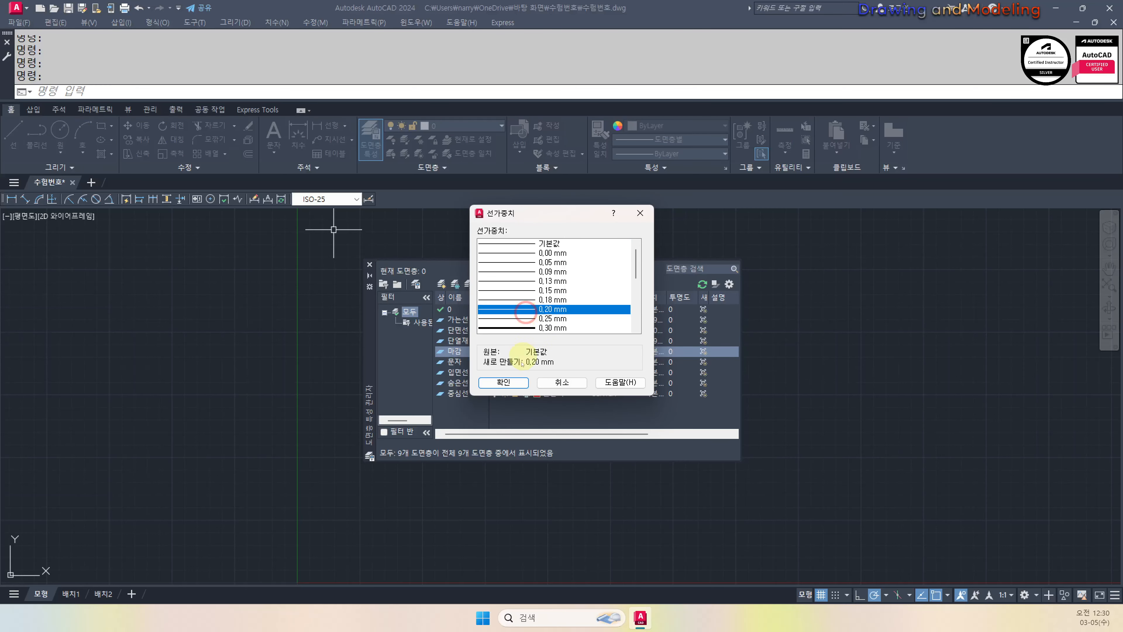
click(502, 382)
click(651, 363)
click(509, 311)
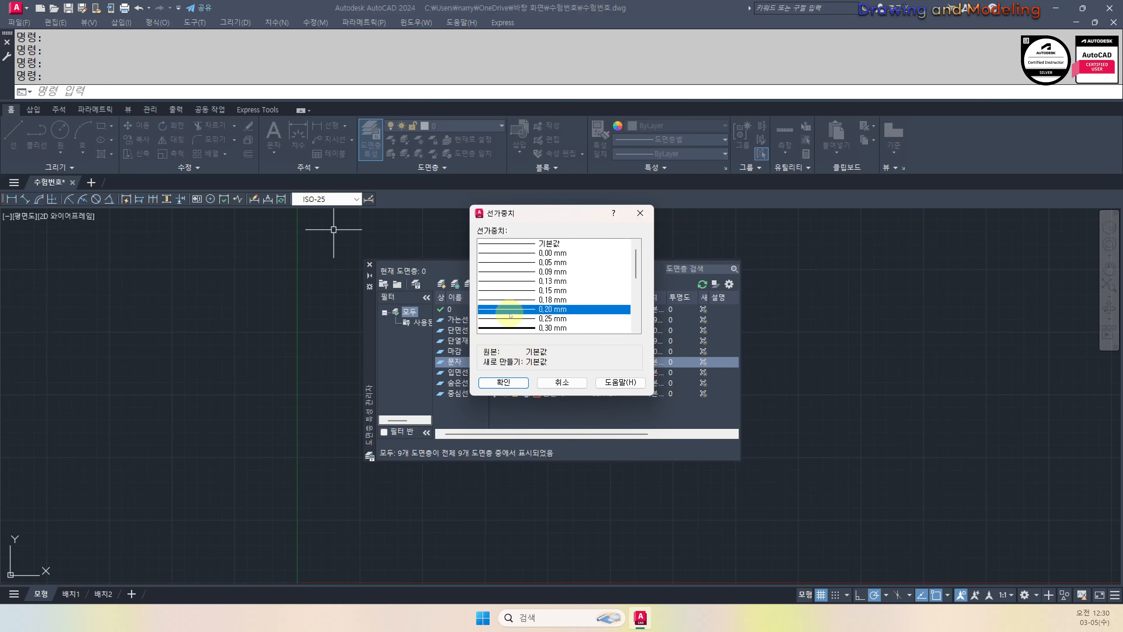
click(512, 330)
click(502, 381)
Assign a lineweight to 입면선 and 0.09 mm to 숨은선
click(649, 372)
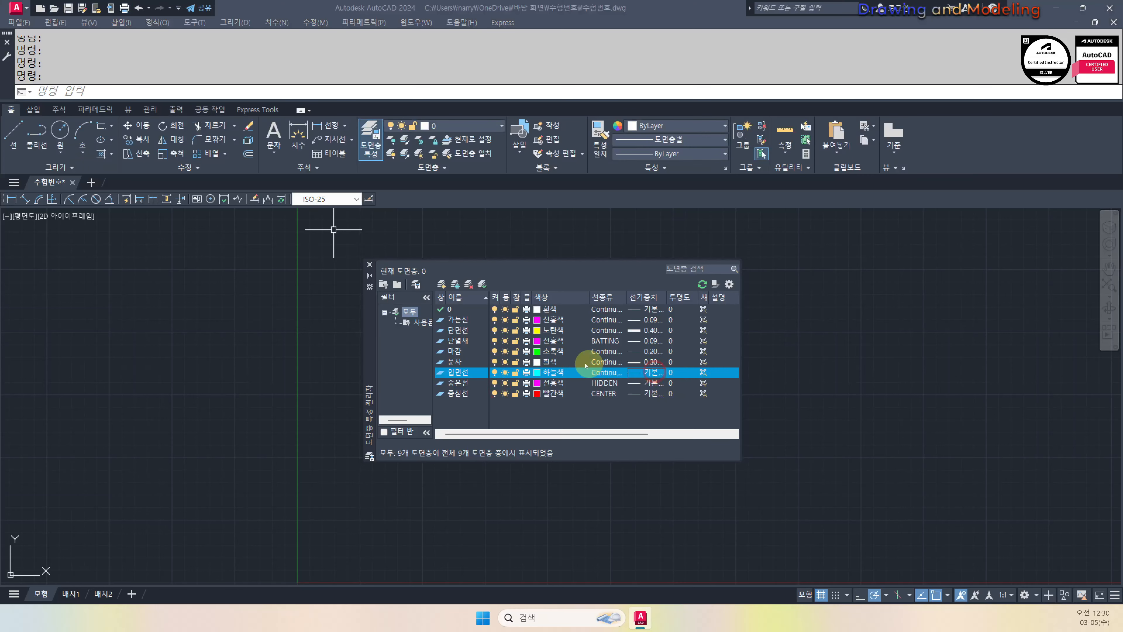
click(646, 372)
click(519, 318)
click(502, 381)
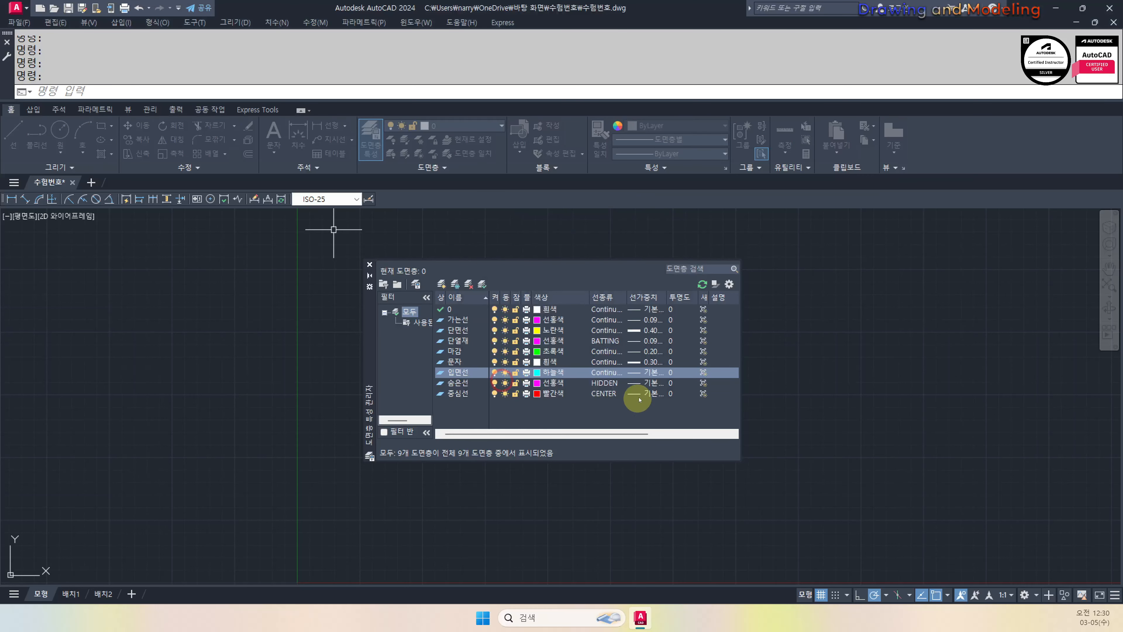
click(652, 383)
click(651, 383)
click(513, 271)
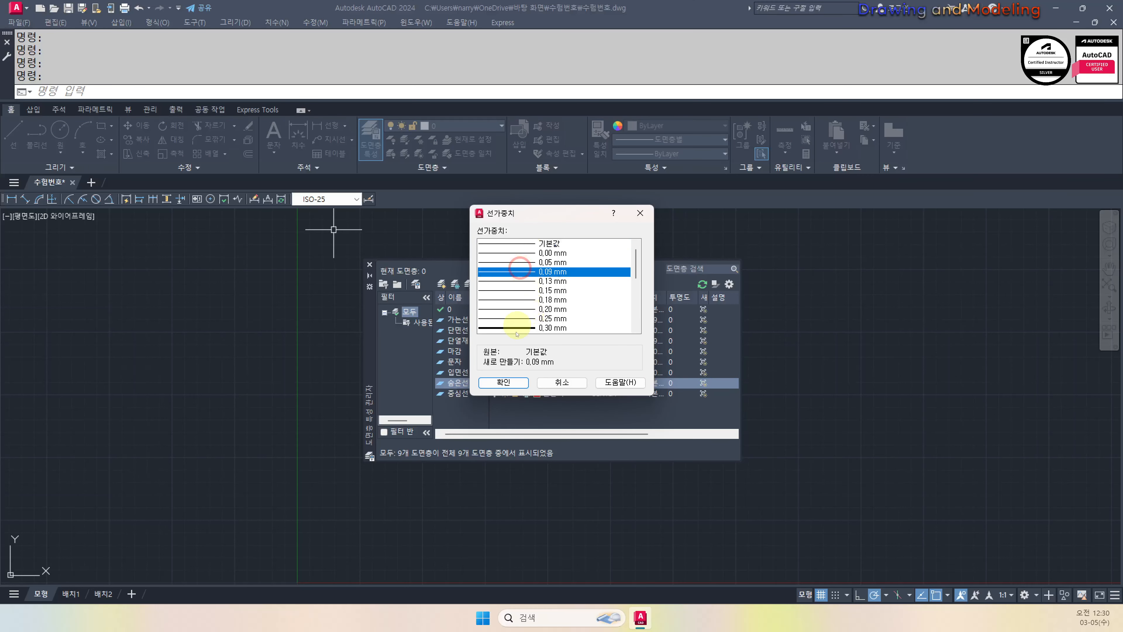
click(503, 382)
Set lineweight 0.20 mm for 중심선 and 0.30 mm for layer 0
click(653, 394)
click(654, 393)
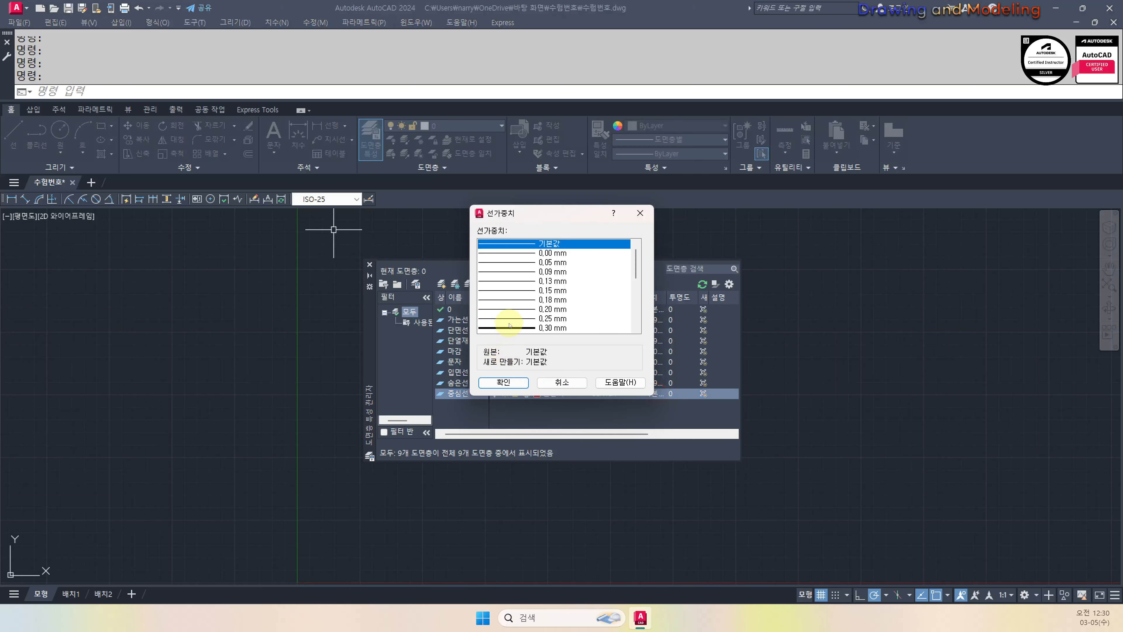
click(513, 308)
click(507, 381)
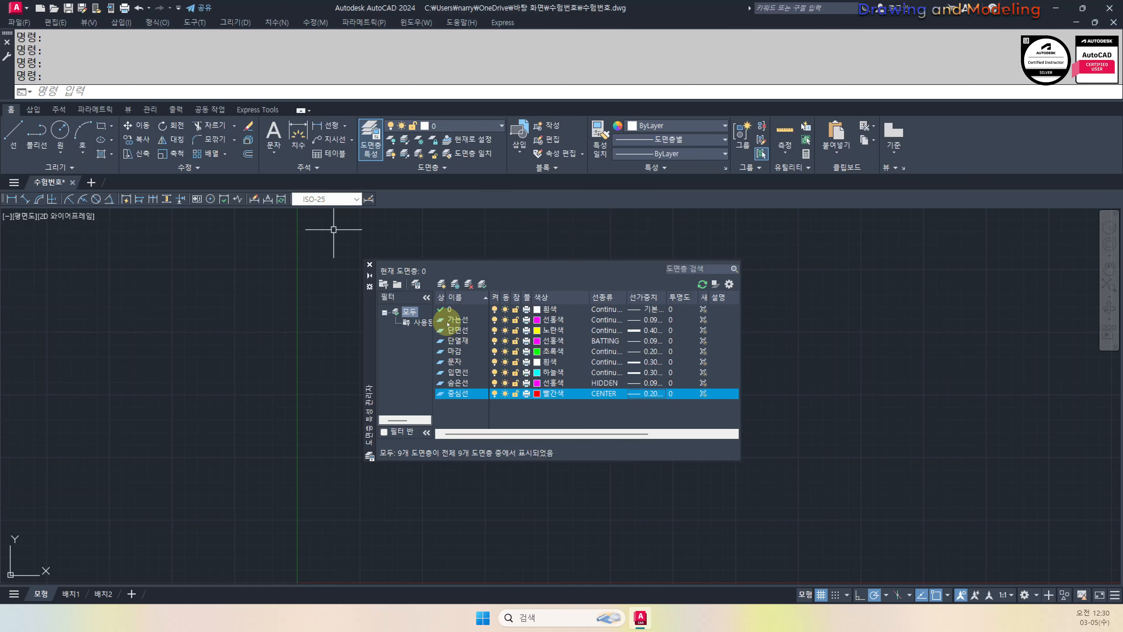
click(637, 312)
click(637, 312)
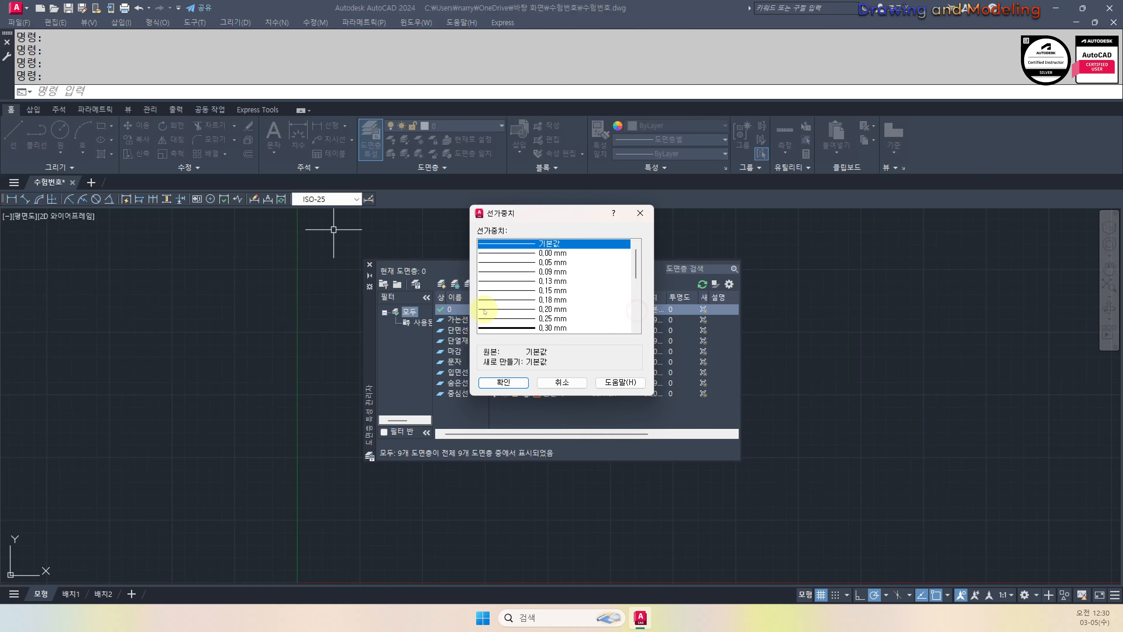
click(532, 327)
click(502, 381)
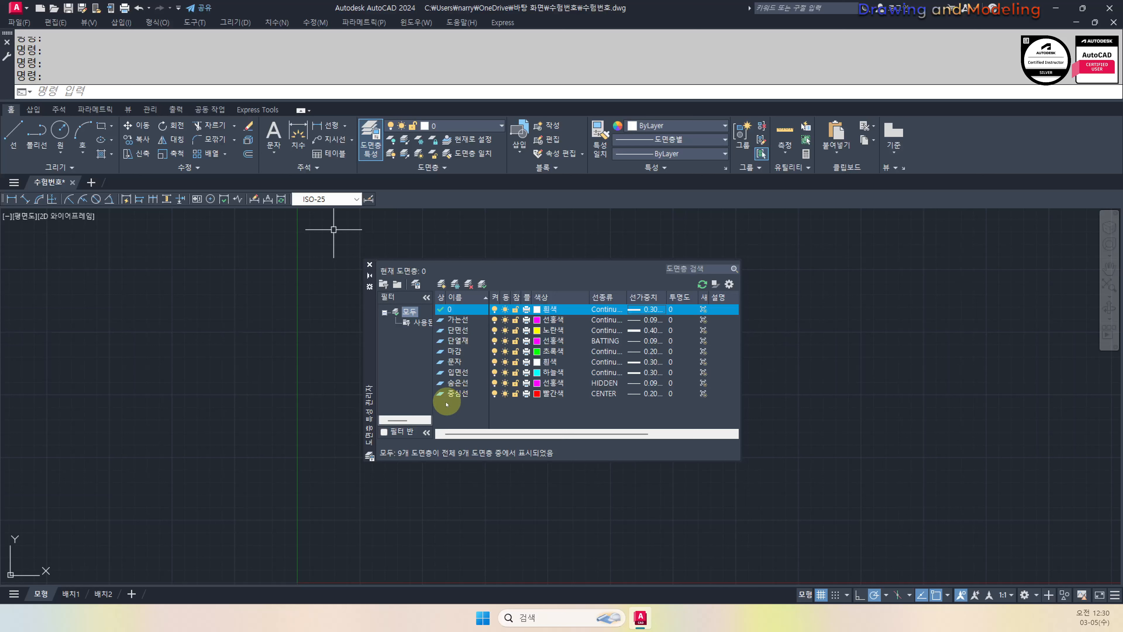
Close the Layer Properties palette and cancel the stray command entries
click(370, 265)
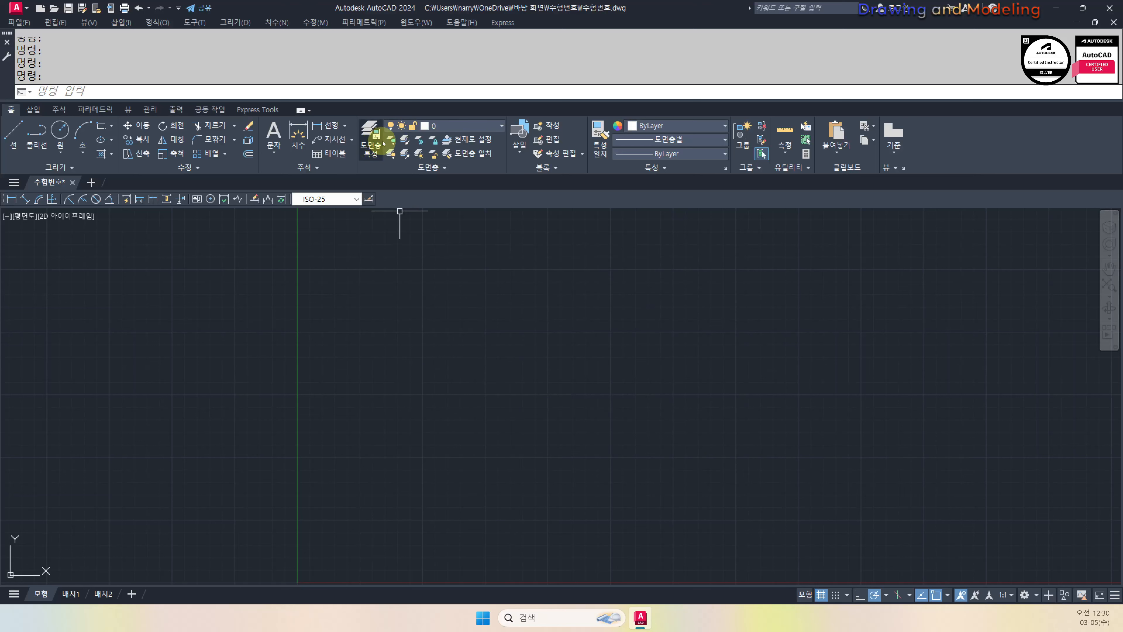
click(368, 143)
text(ㅁㅋ)
key(space)
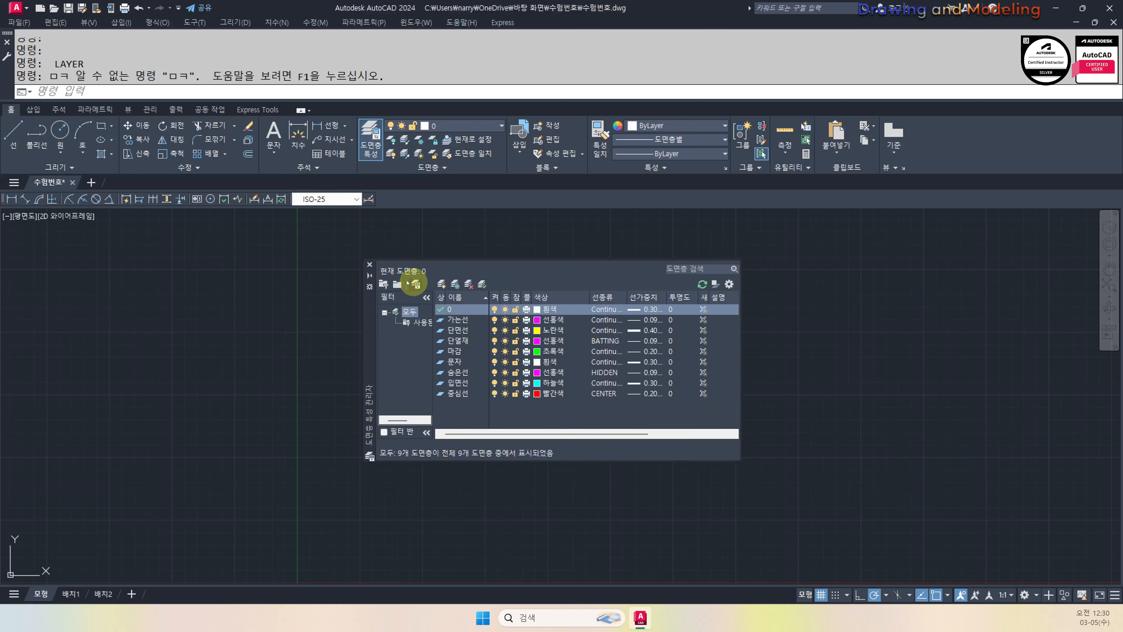
click(370, 264)
key(Escape)
key(Escape)
key(Escape)
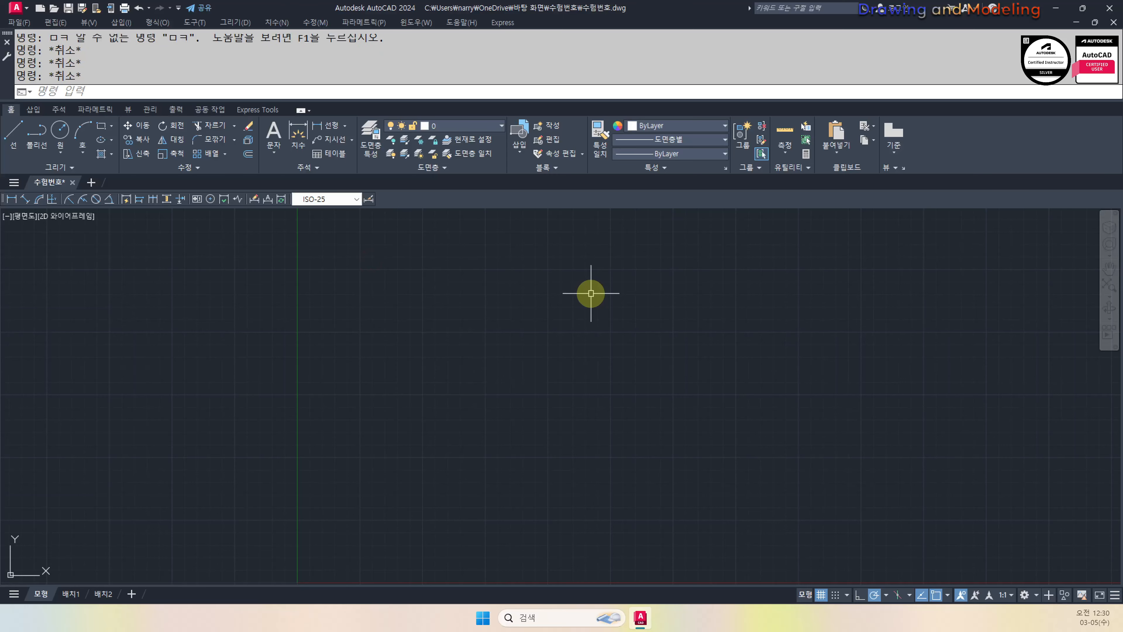
text(ㅇ)
key(Escape)
Open the Dimension Style Manager with D and create a new style named 40
text(D)
key(space)
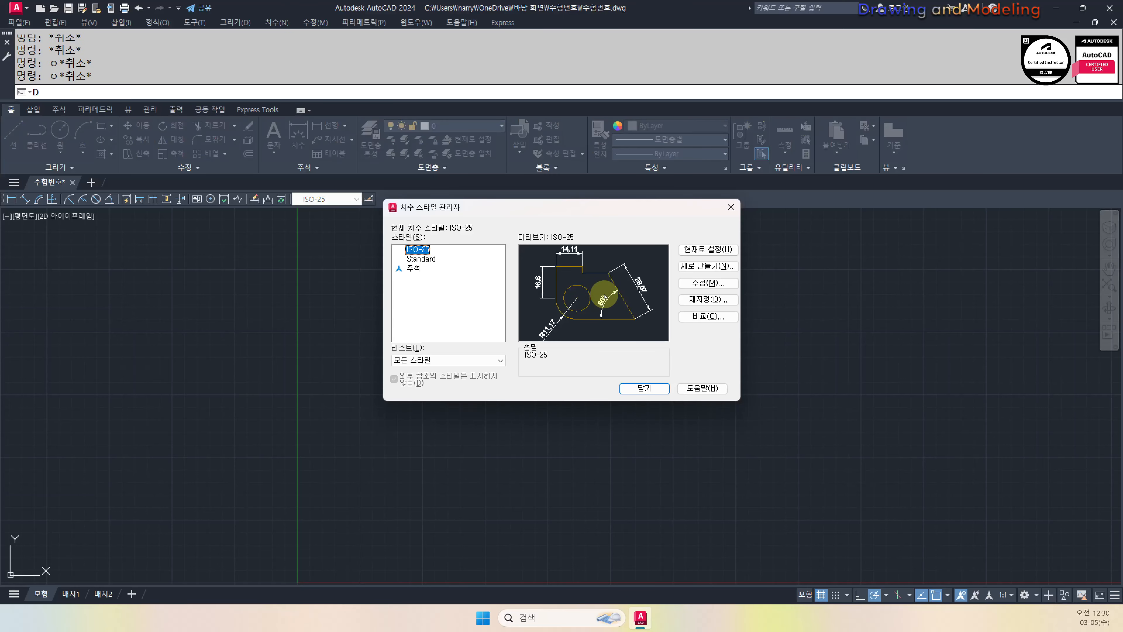
click(716, 265)
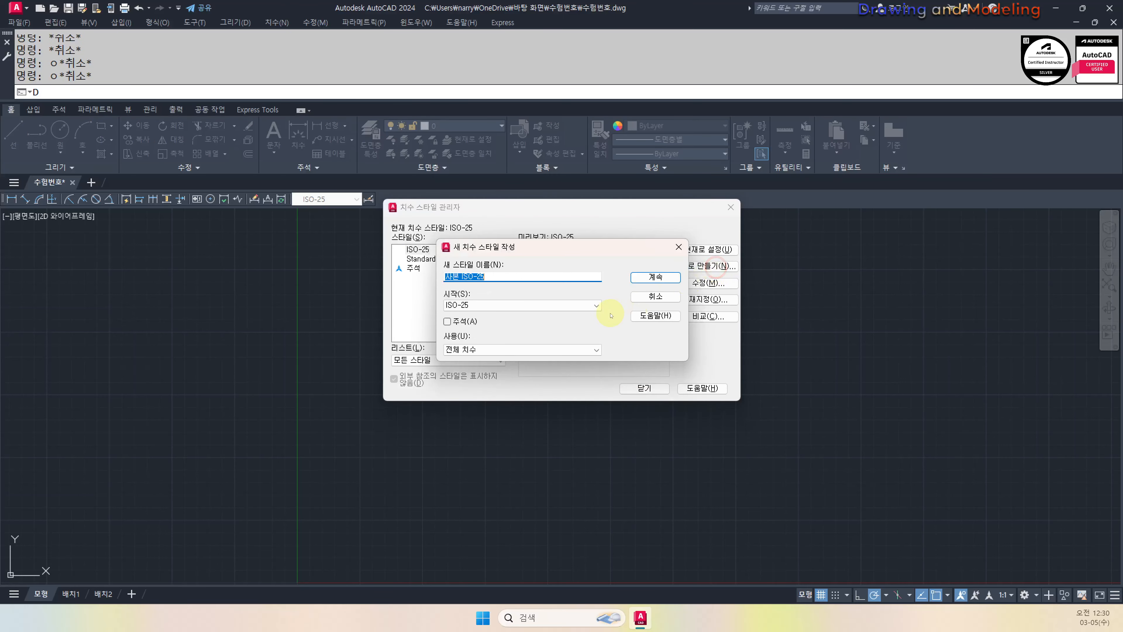
key(Return)
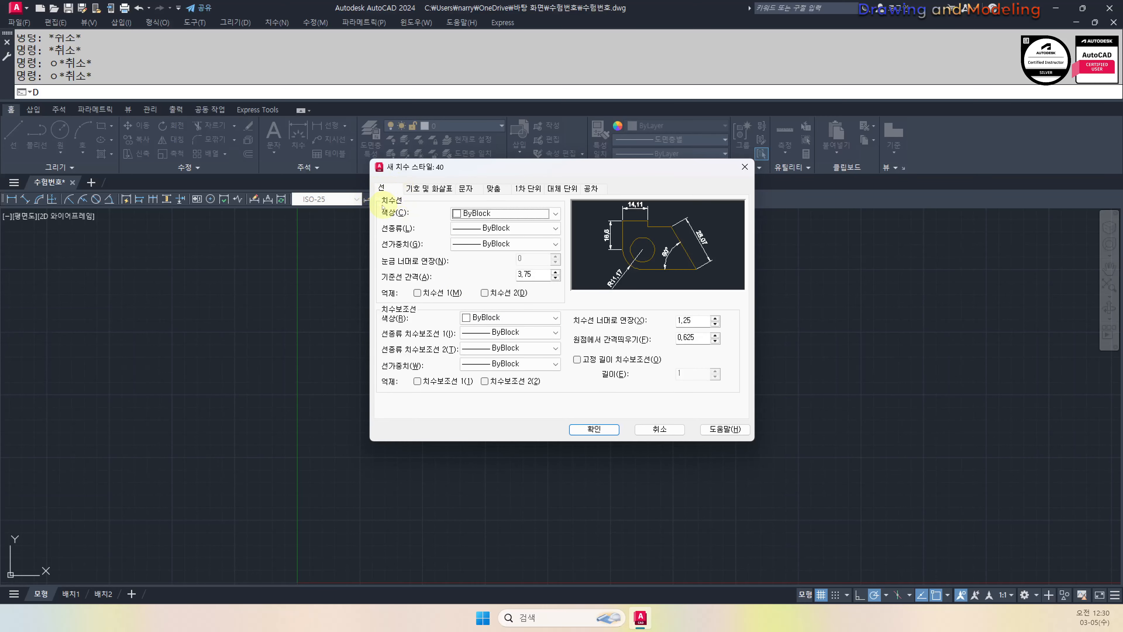
Make dimension and extension lines white with Continuous linetypes
click(505, 216)
click(482, 309)
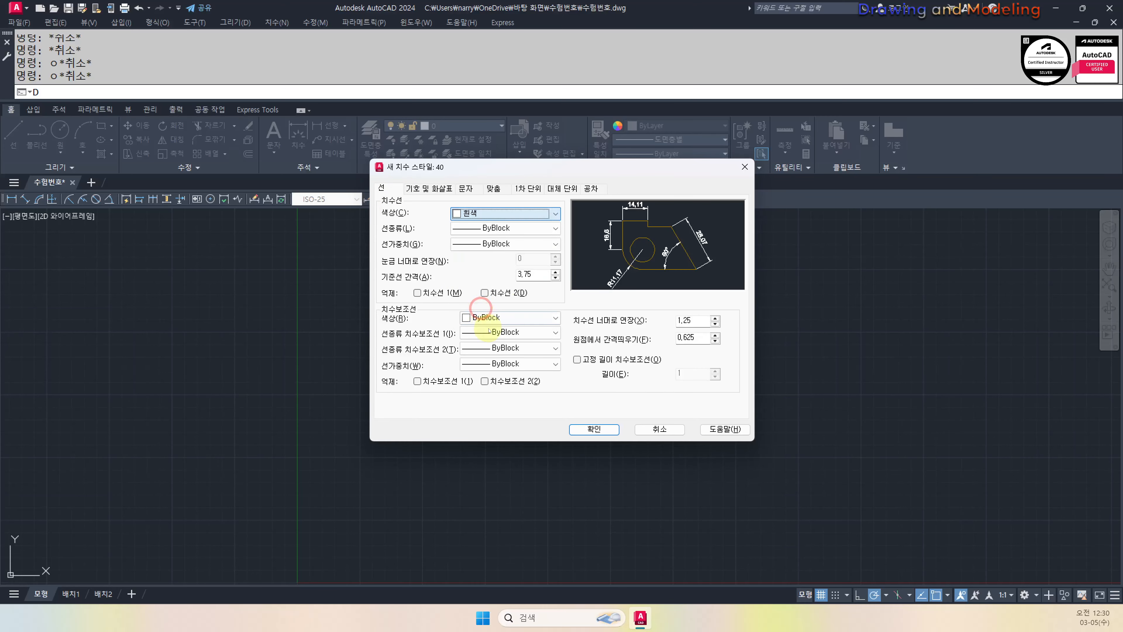
click(499, 317)
click(490, 413)
click(502, 227)
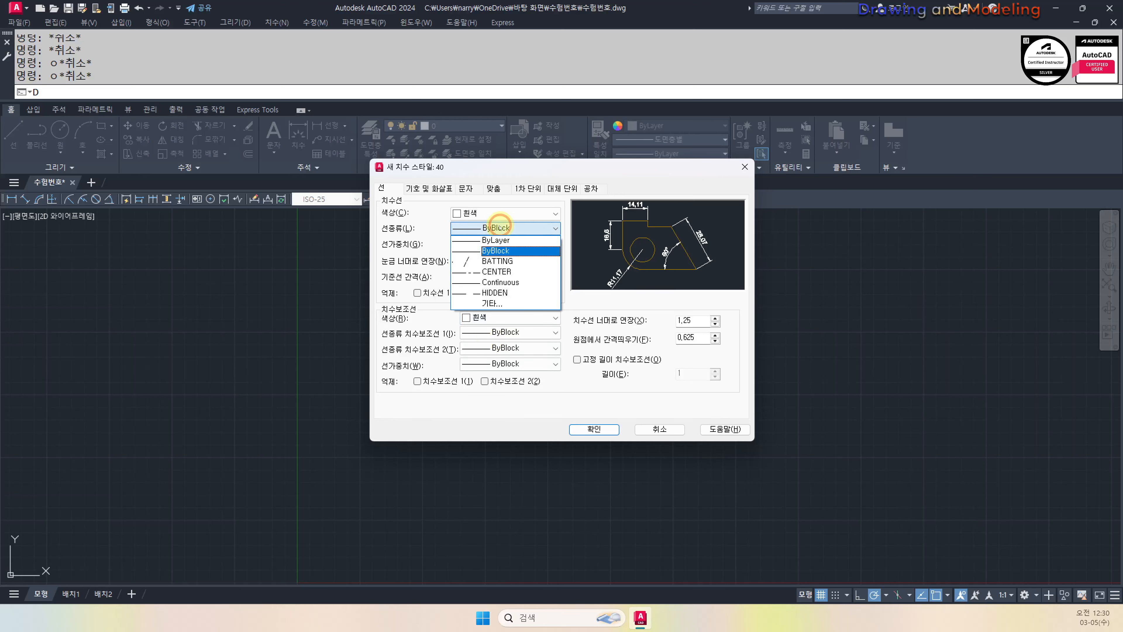
click(511, 286)
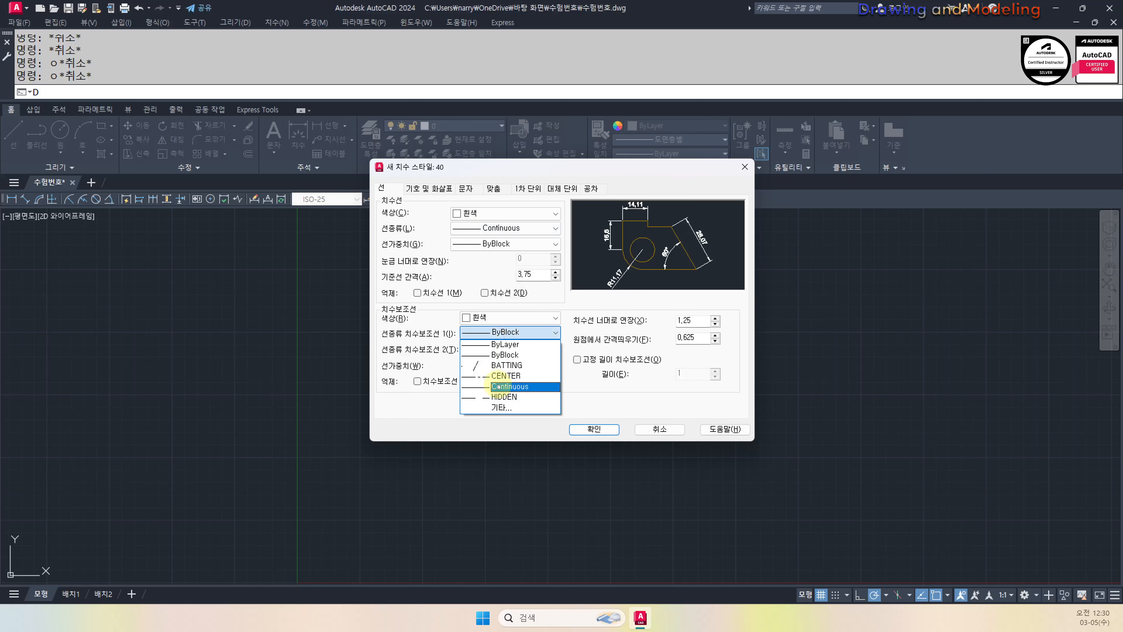
click(510, 387)
click(510, 348)
click(510, 401)
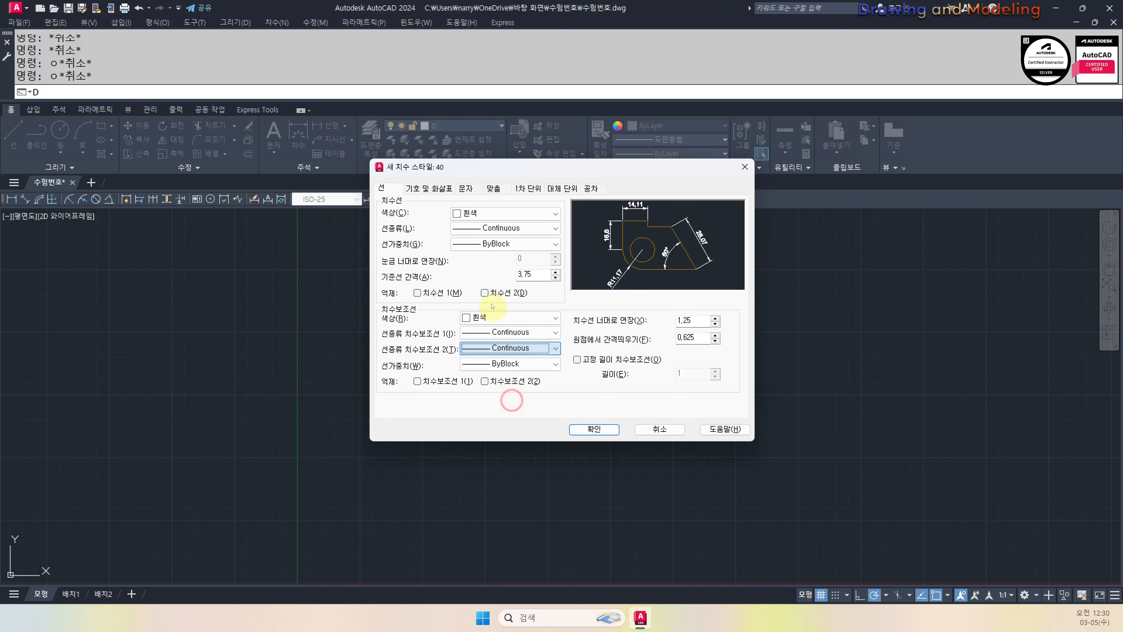
Give both dimension lines and extension lines a 0.30 mm lineweight
click(460, 244)
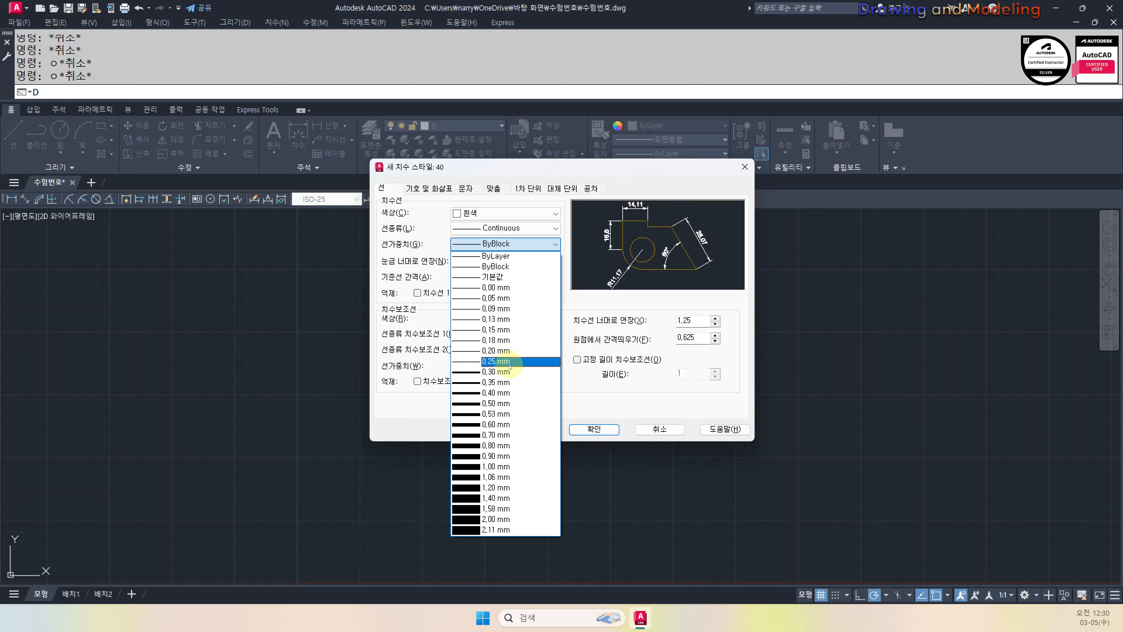
click(496, 372)
click(510, 348)
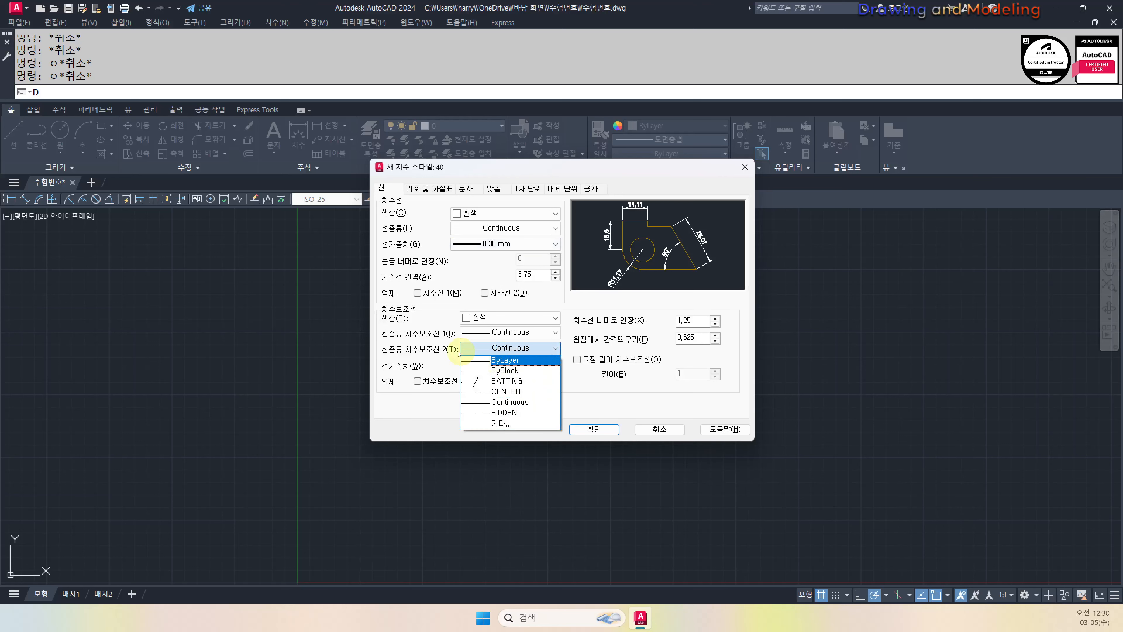
click(509, 401)
click(510, 364)
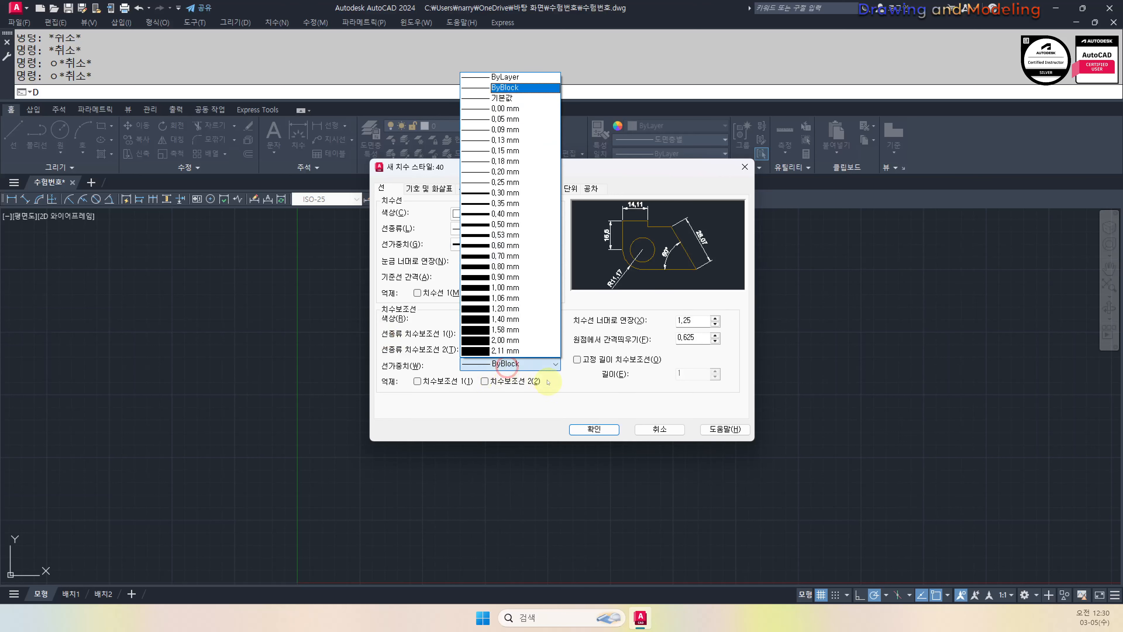
click(510, 193)
click(429, 188)
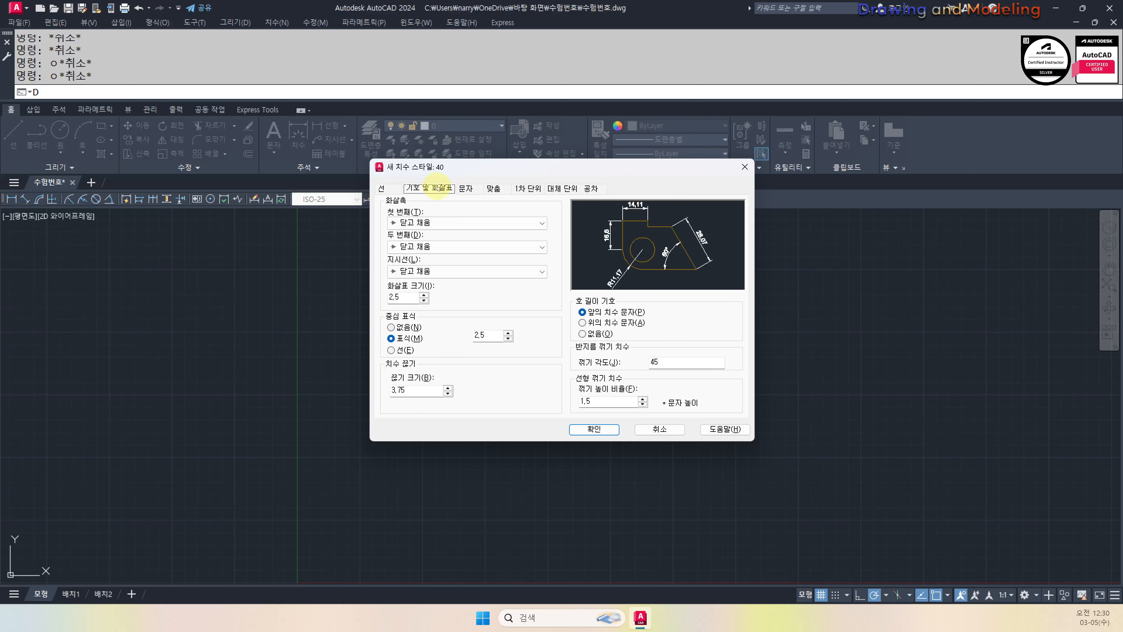
Set the first, second and leader arrowheads of style 40 to Dot small (작은 점)
click(441, 225)
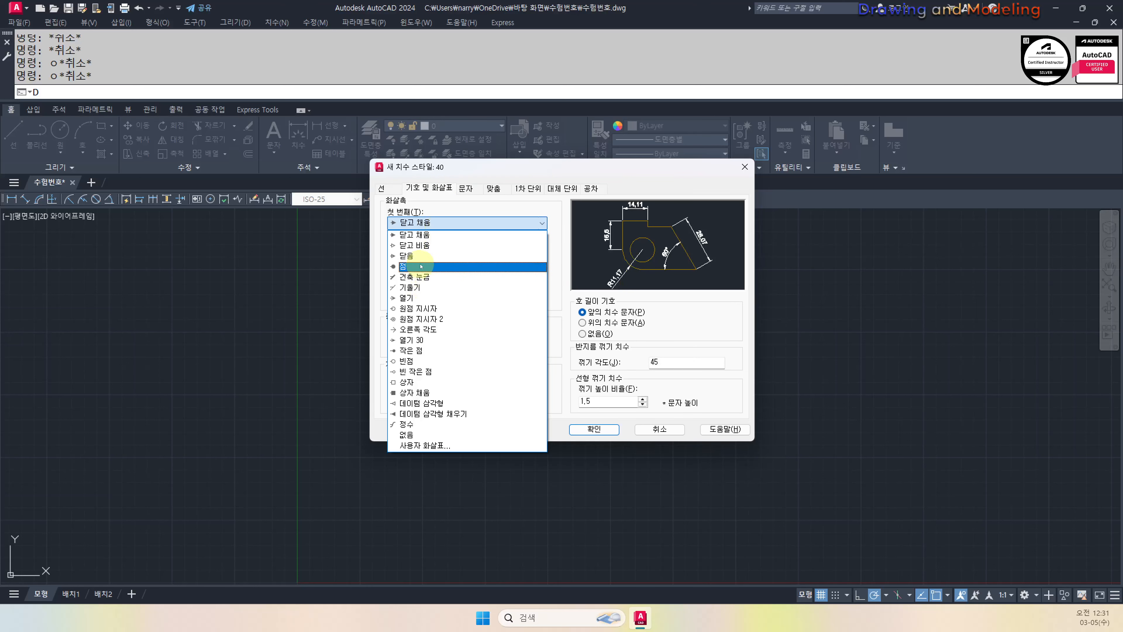
click(423, 350)
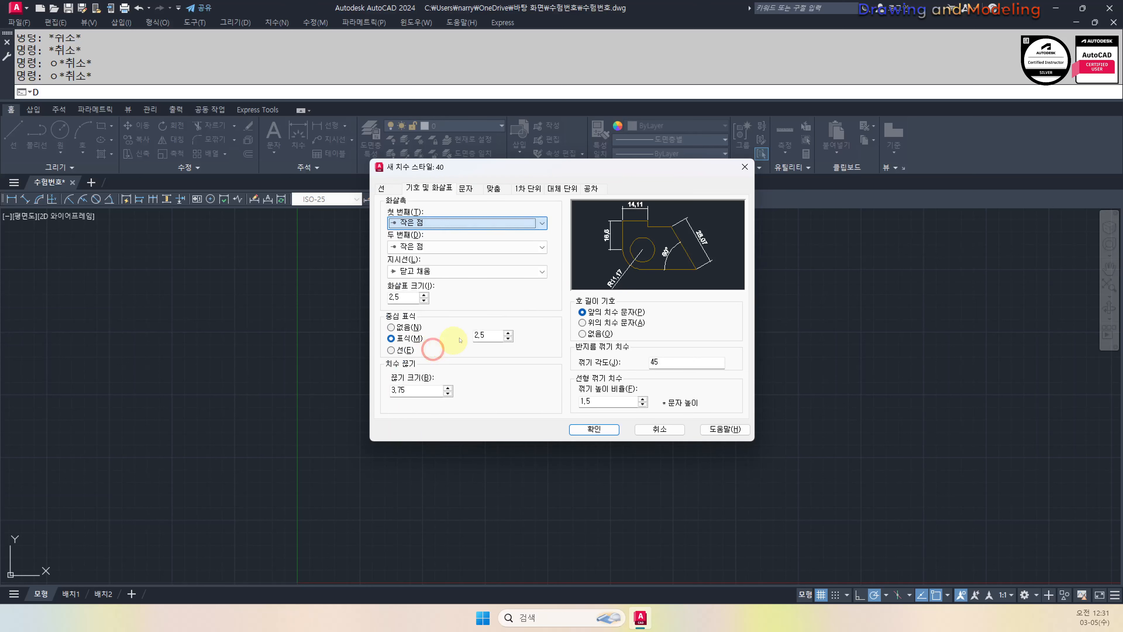
click(427, 271)
click(412, 399)
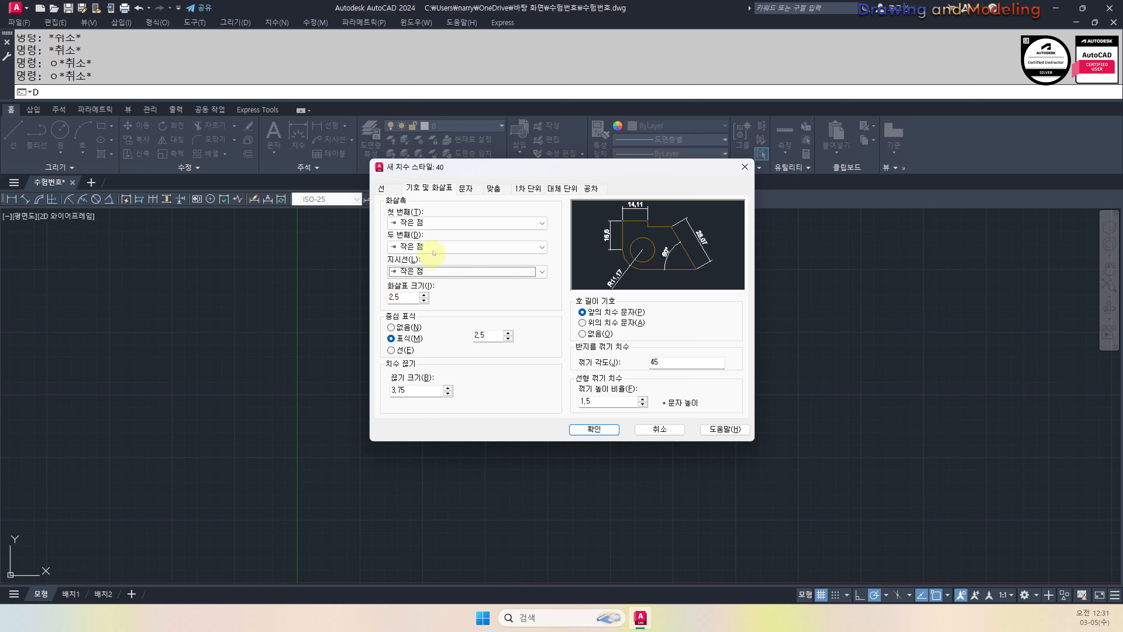
click(467, 189)
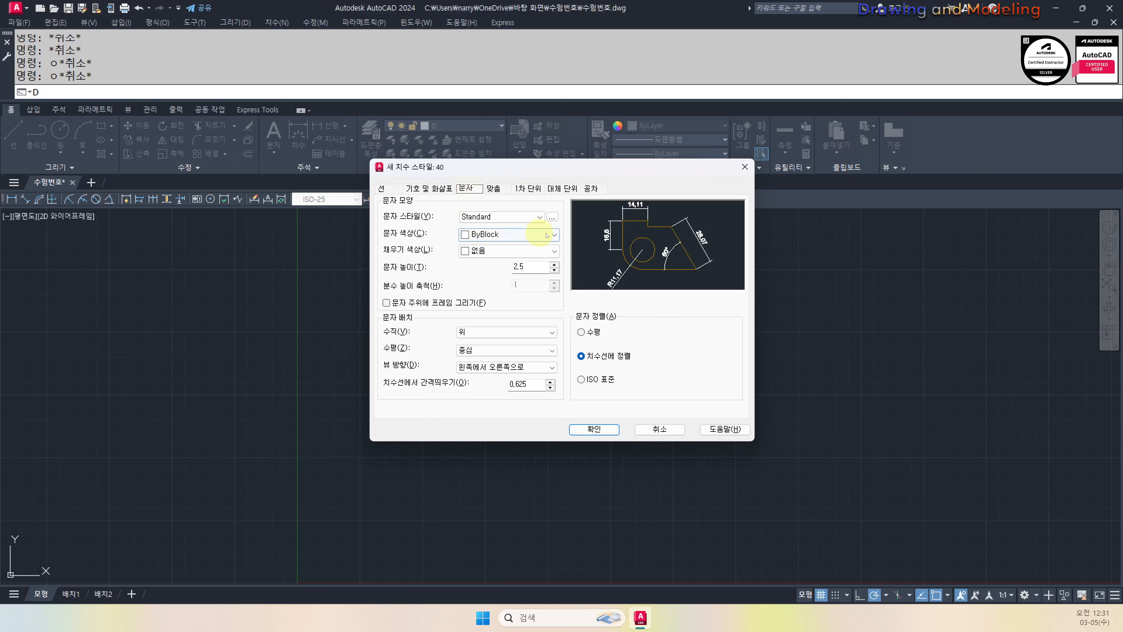
Set the text style font to romans.shx with whgtxt.shx as the big font
click(552, 217)
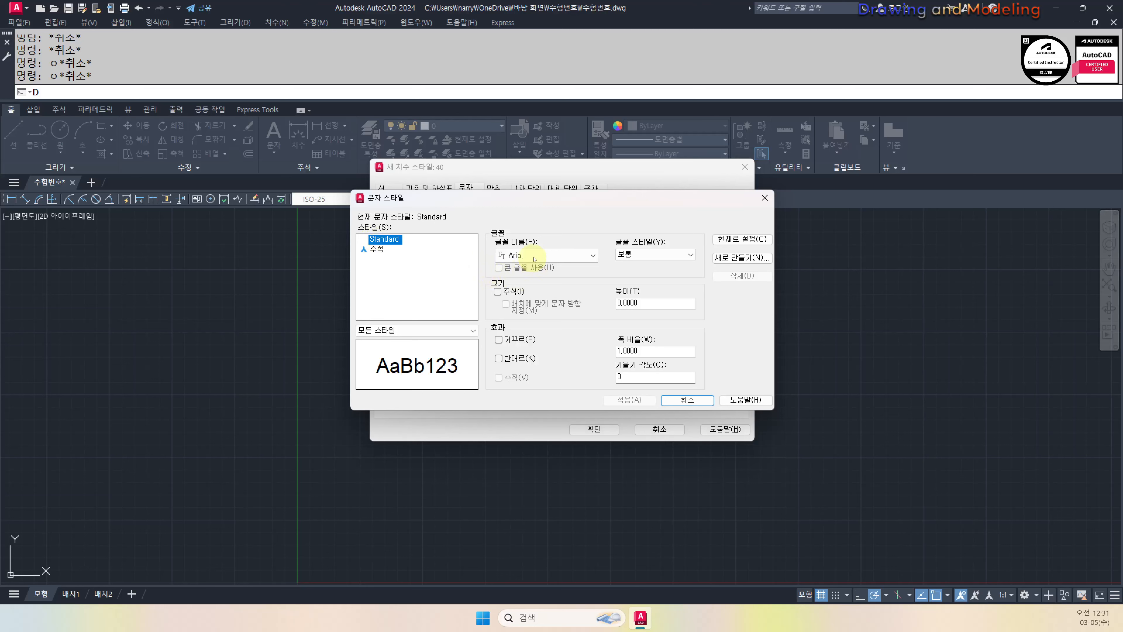
click(558, 251)
key(r)
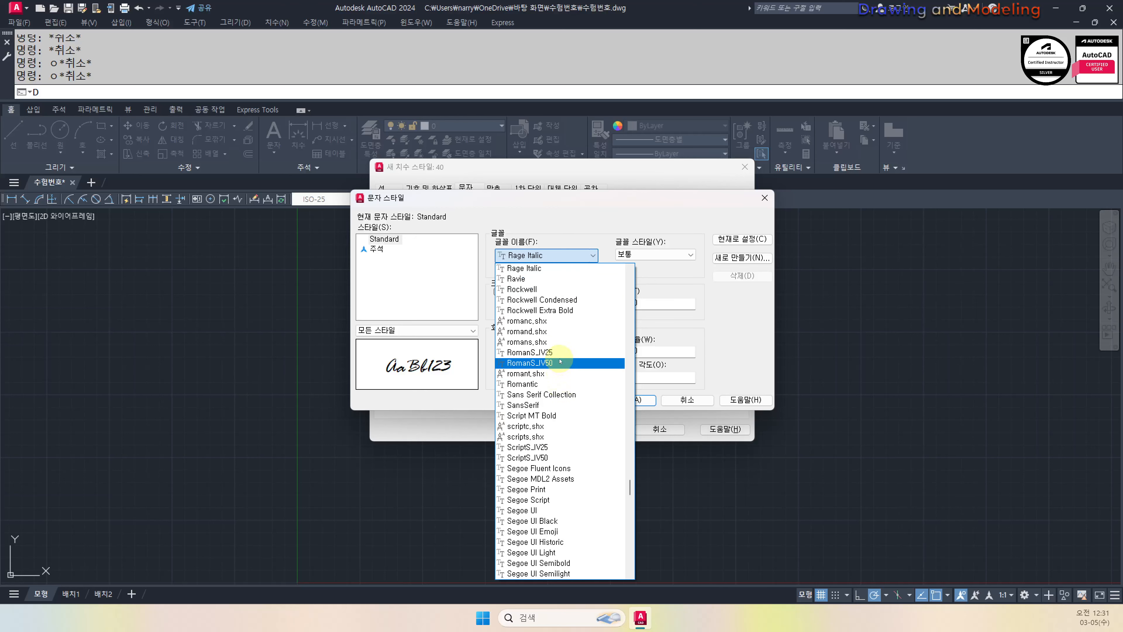
scroll(572, 331, down, 4)
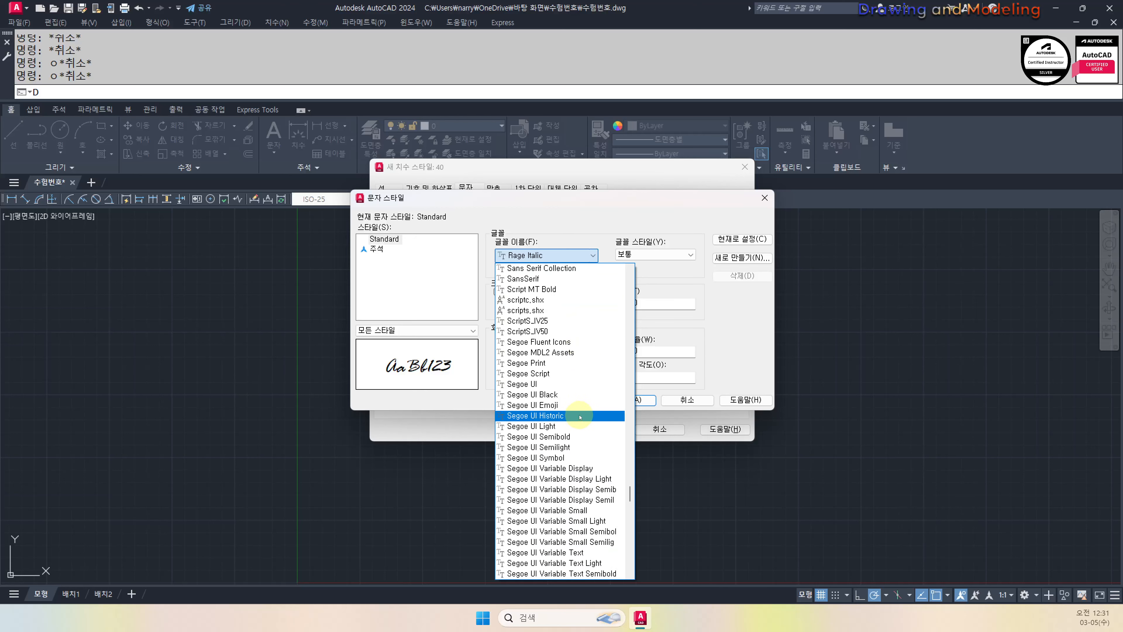
scroll(584, 414, up, 5)
scroll(590, 415, up, 6)
scroll(575, 407, down, 7)
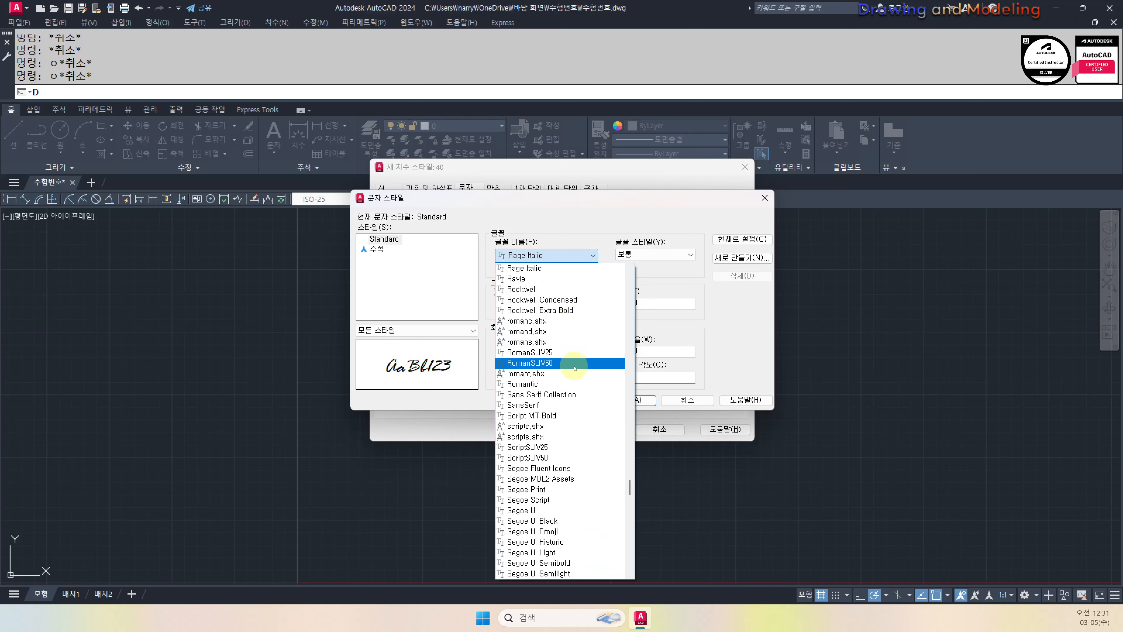
click(566, 344)
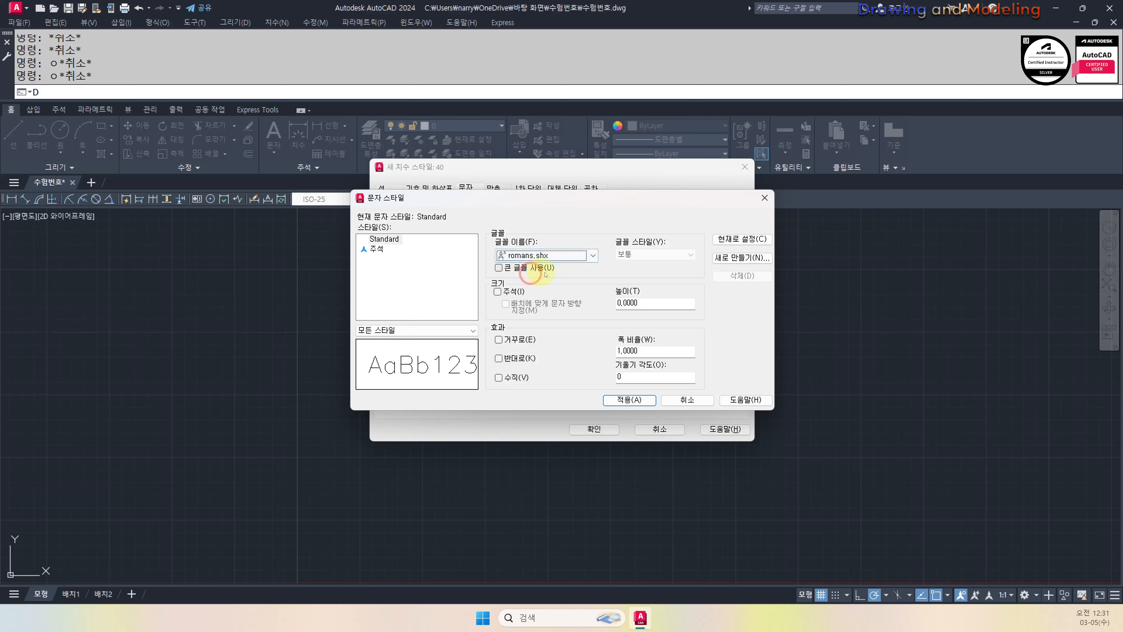
click(526, 267)
click(690, 255)
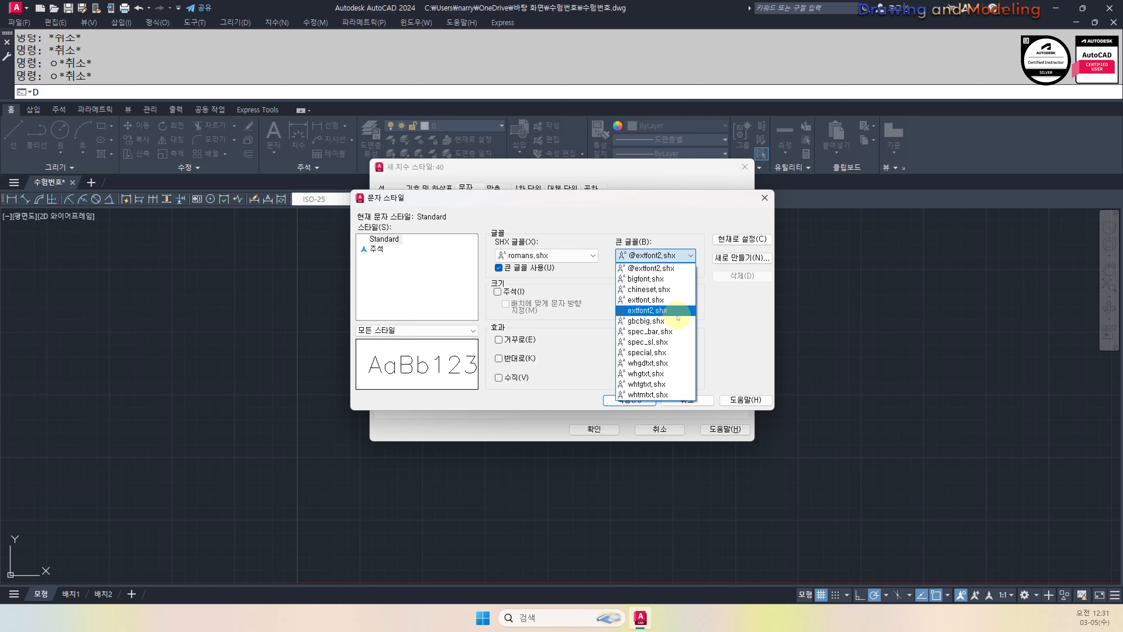
click(646, 374)
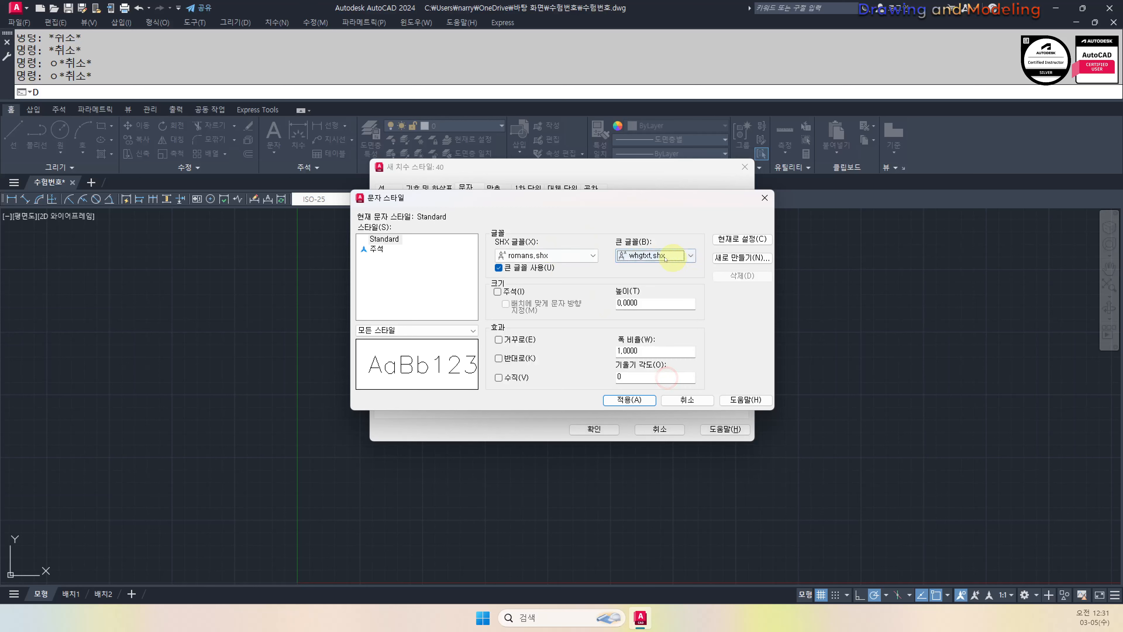
Create a new text style KO using the 굴림 font with big font turned off
click(742, 258)
click(561, 335)
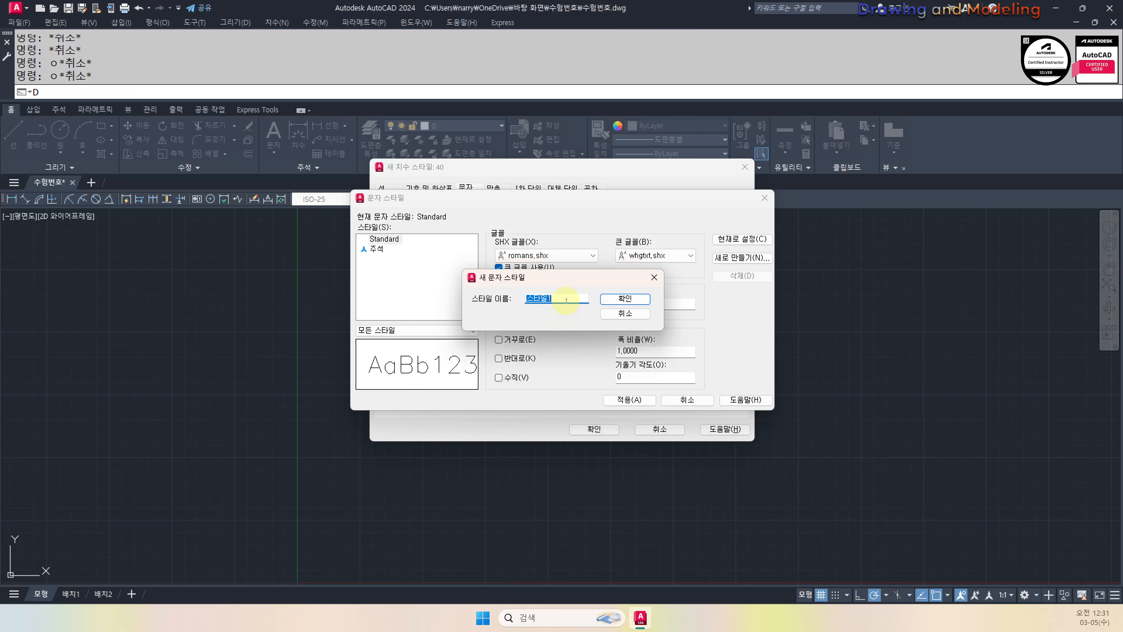
text(KO)
key(Return)
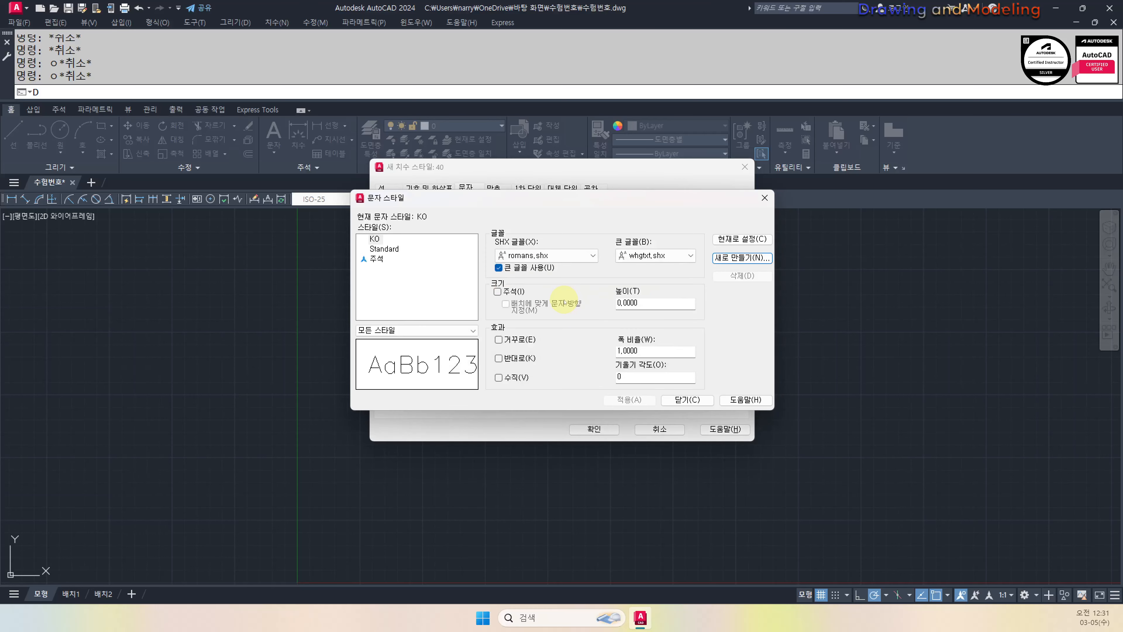
click(536, 268)
click(583, 255)
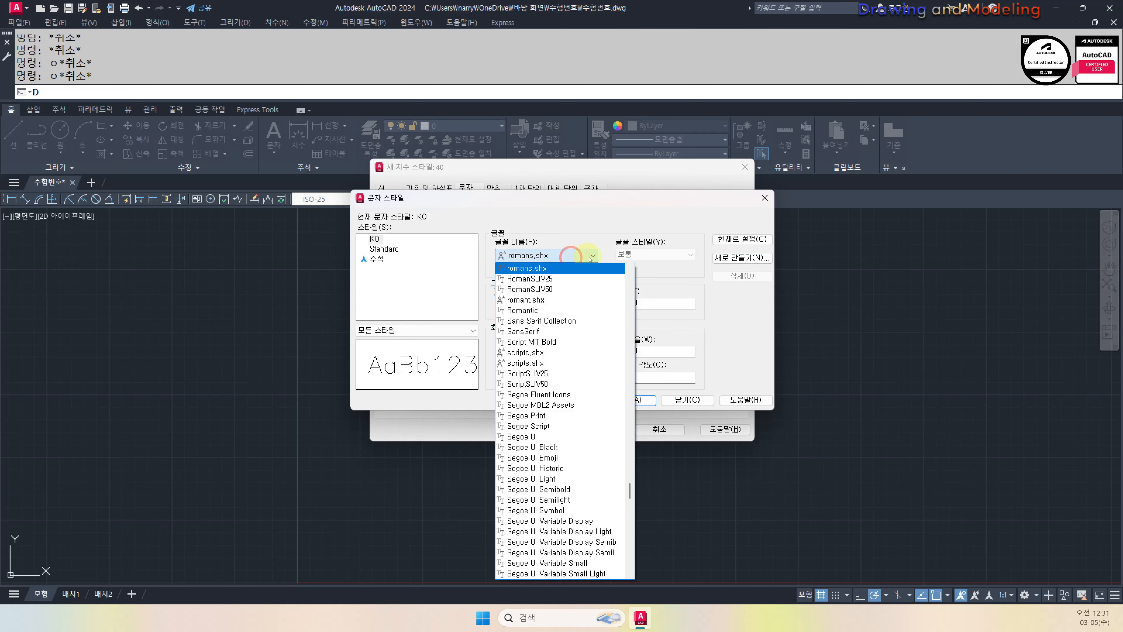
scroll(619, 376, down, 10)
scroll(619, 412, down, 10)
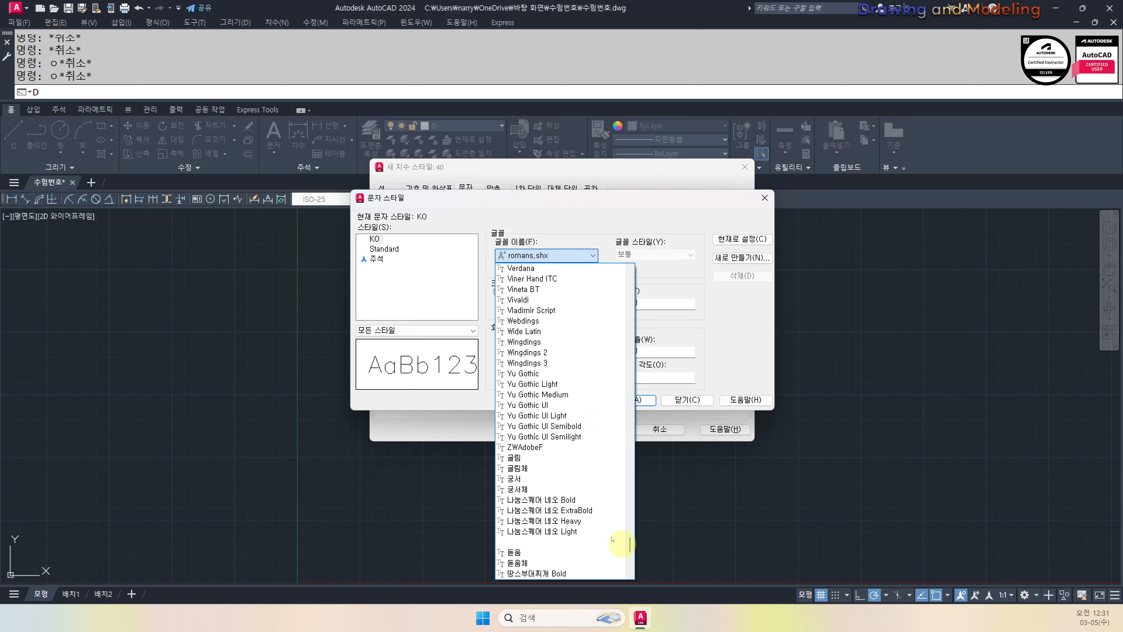
click(559, 457)
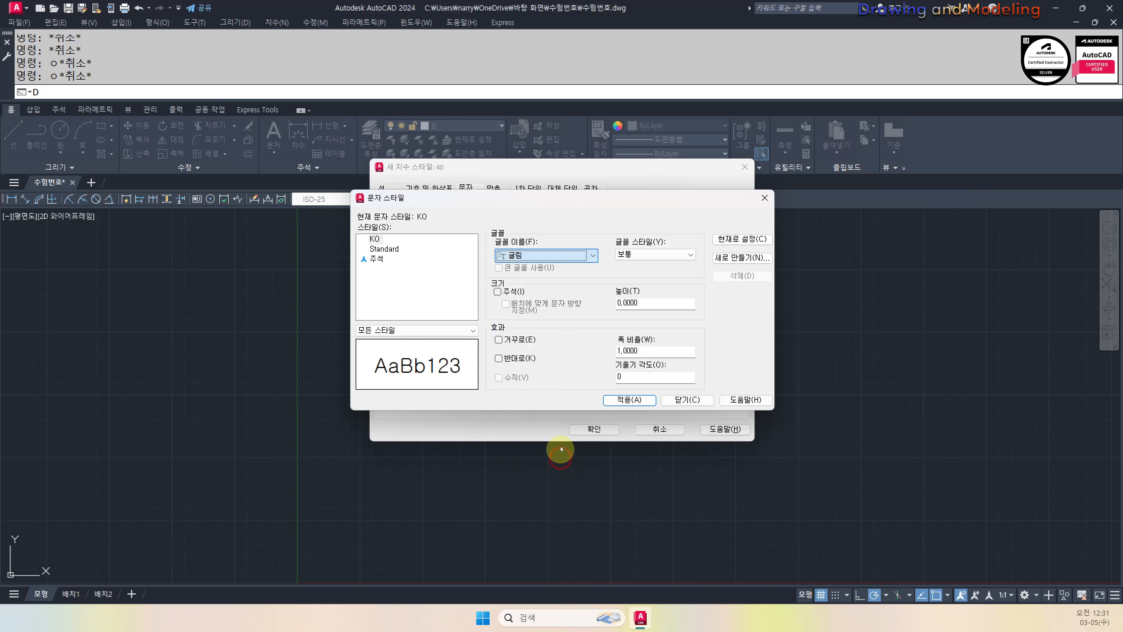
click(688, 399)
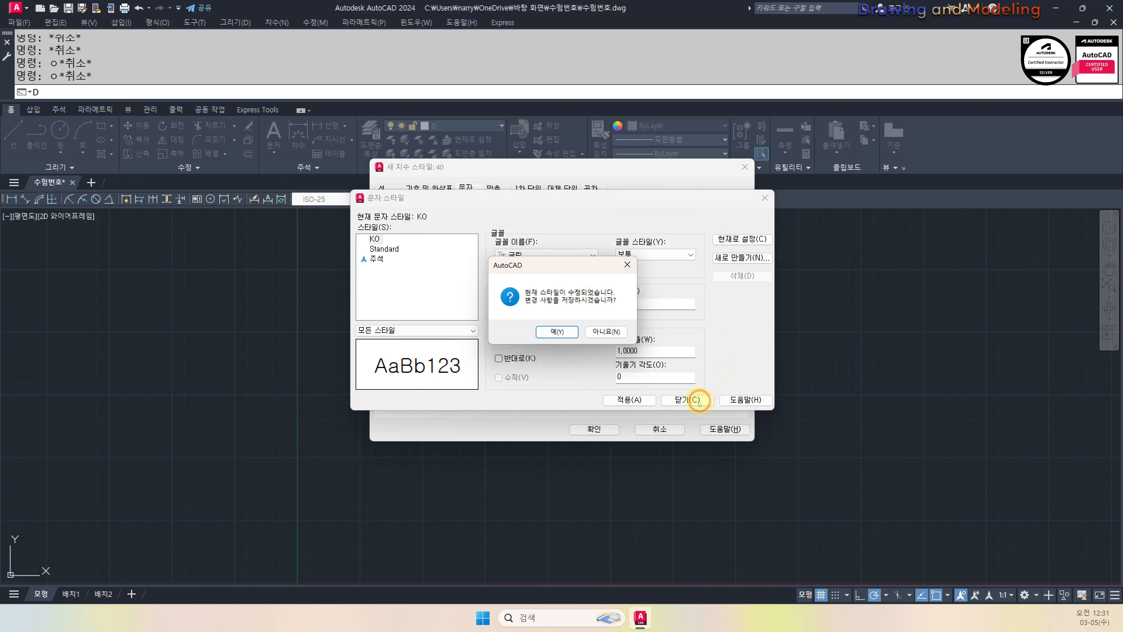
click(621, 334)
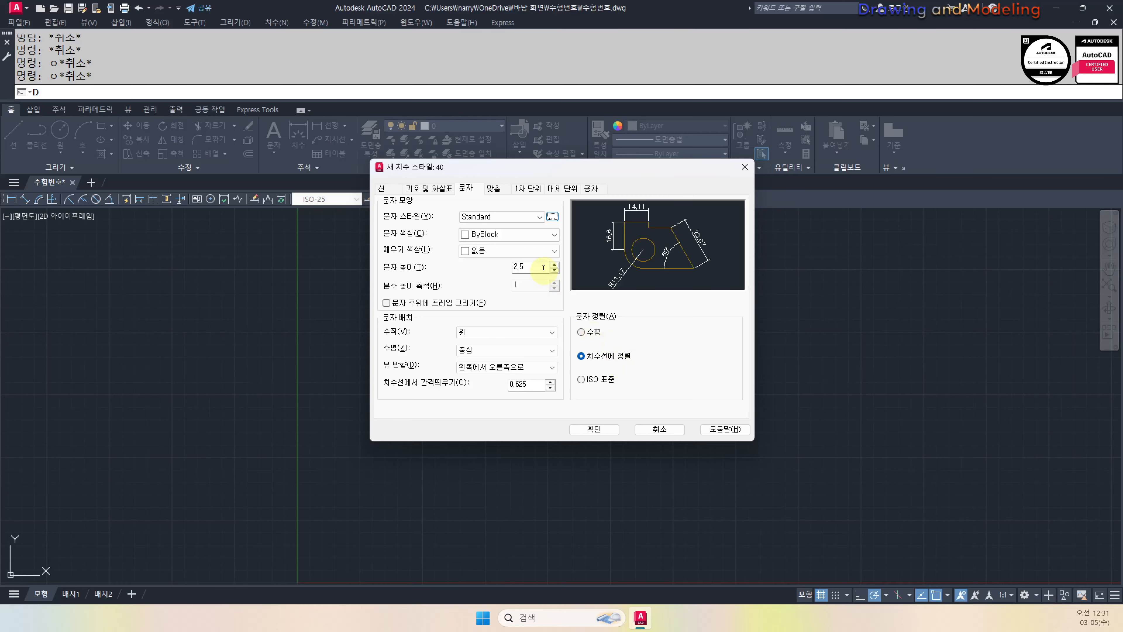
Switch the style's font to ZWAdobeF with big font off and apply it
click(552, 216)
click(564, 255)
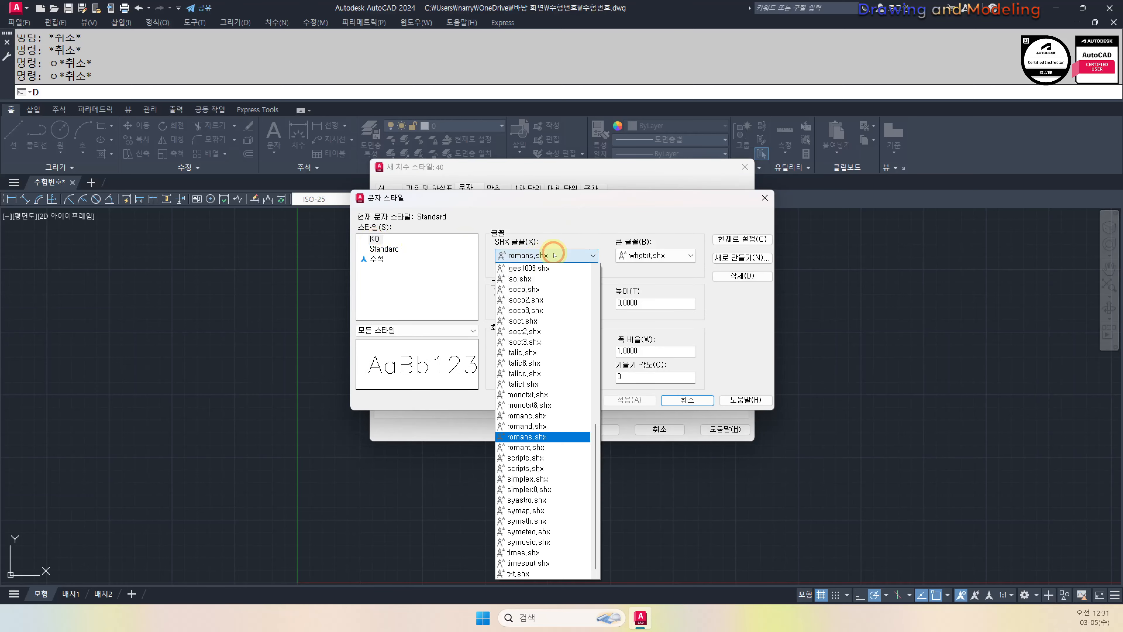
click(529, 255)
click(529, 255)
click(530, 255)
click(498, 268)
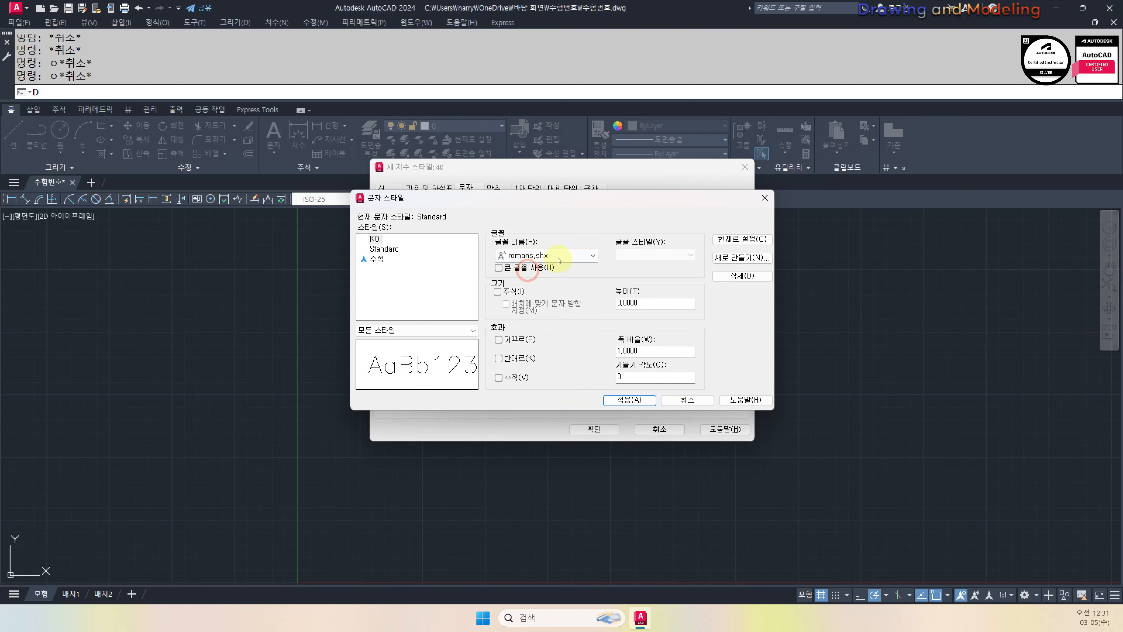
click(561, 255)
scroll(558, 416, down, 20)
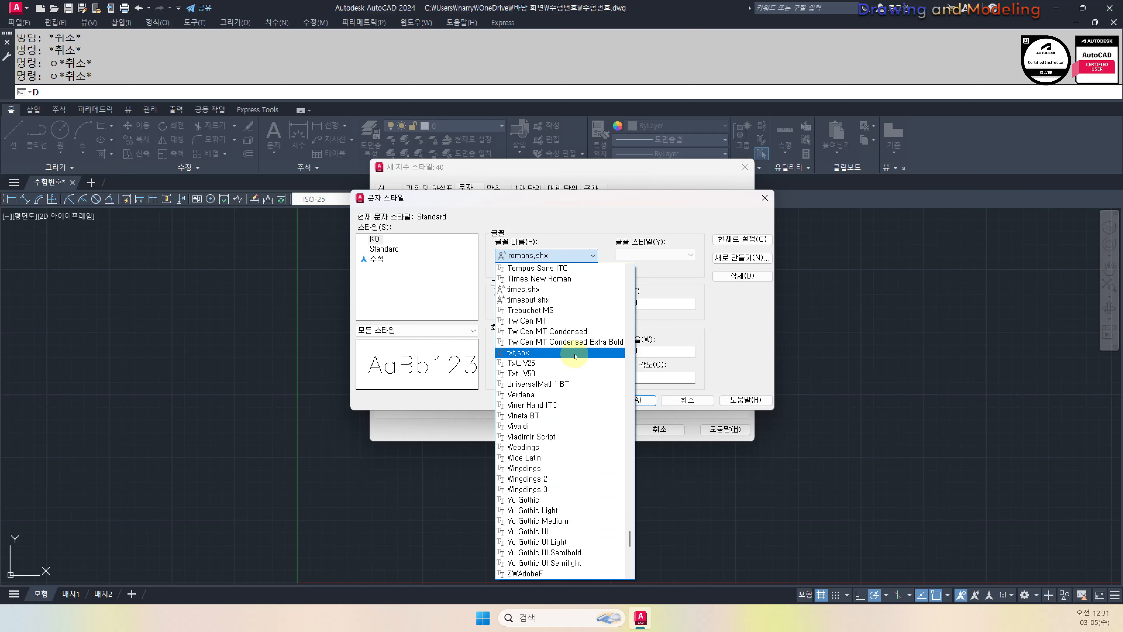
click(559, 352)
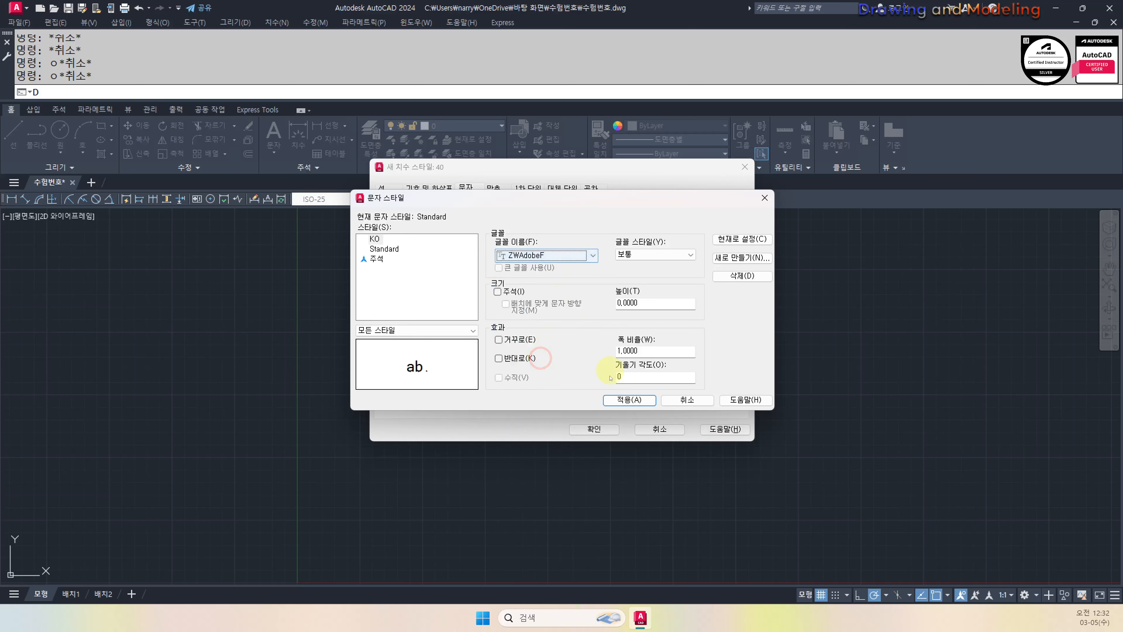
click(638, 401)
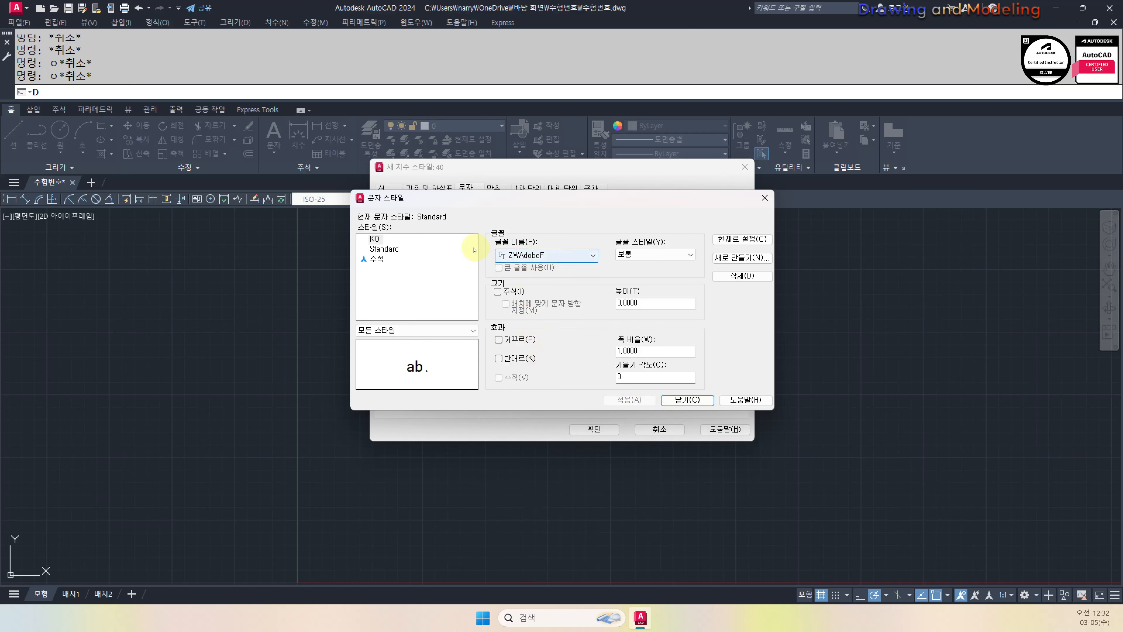
Reassign 굴림 to the KO style, apply, and make KO the current text style
click(373, 239)
click(516, 254)
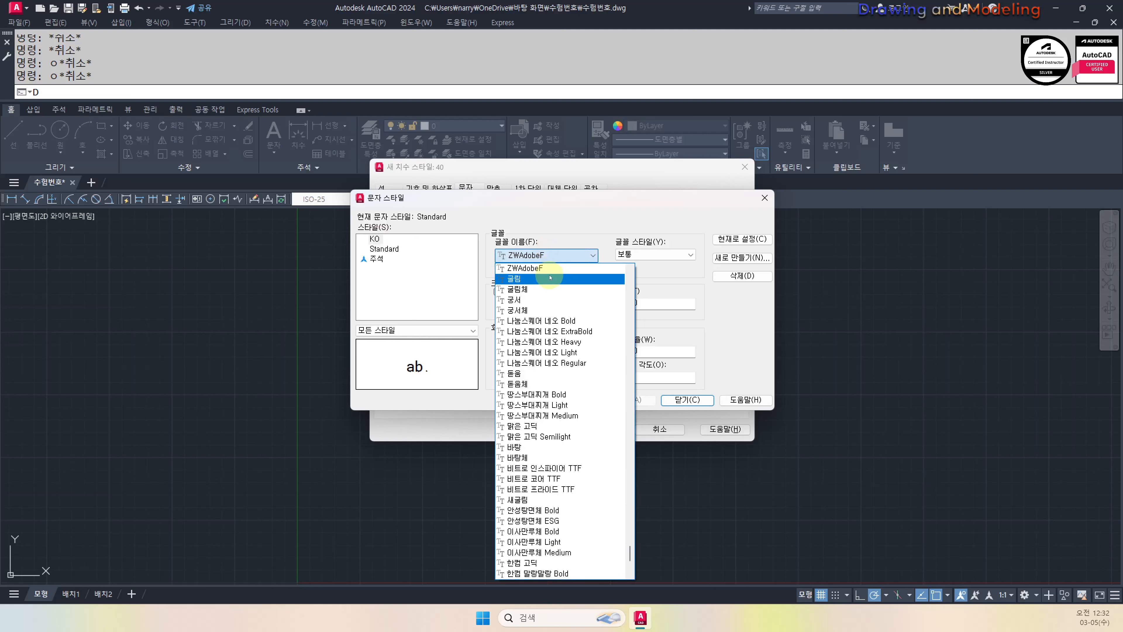
click(544, 265)
click(638, 400)
click(383, 249)
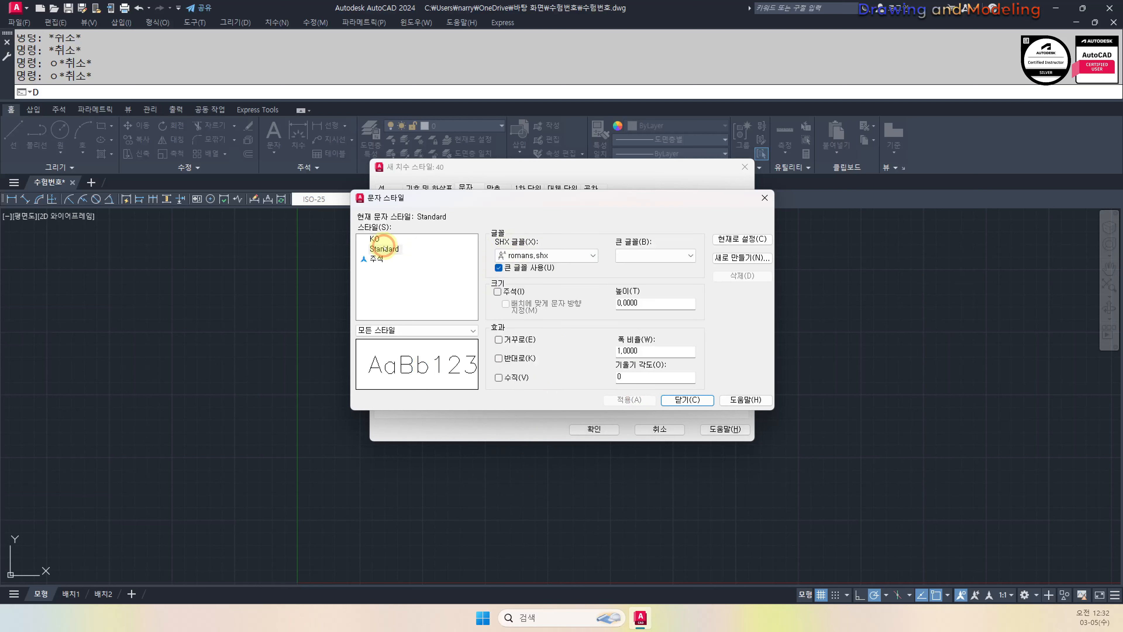
click(374, 239)
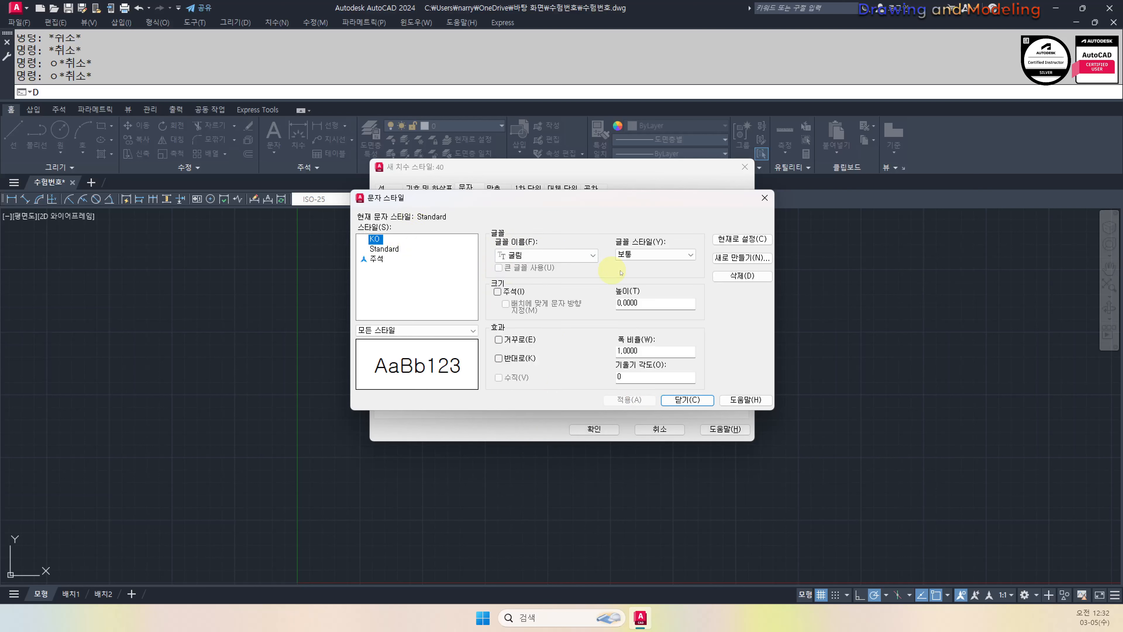
click(730, 238)
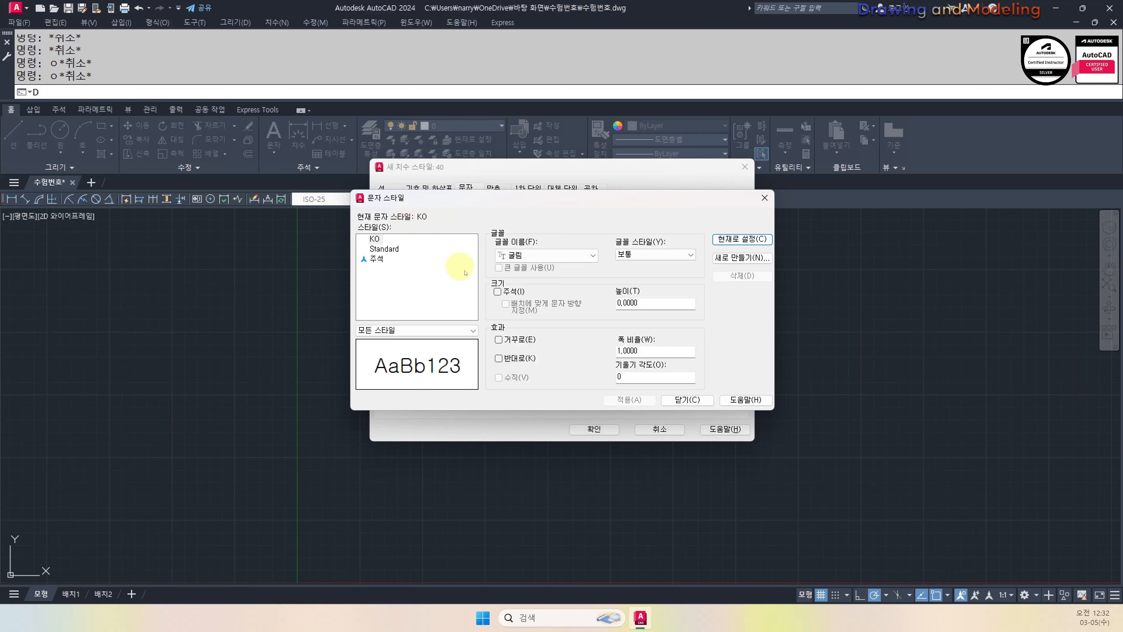
click(687, 400)
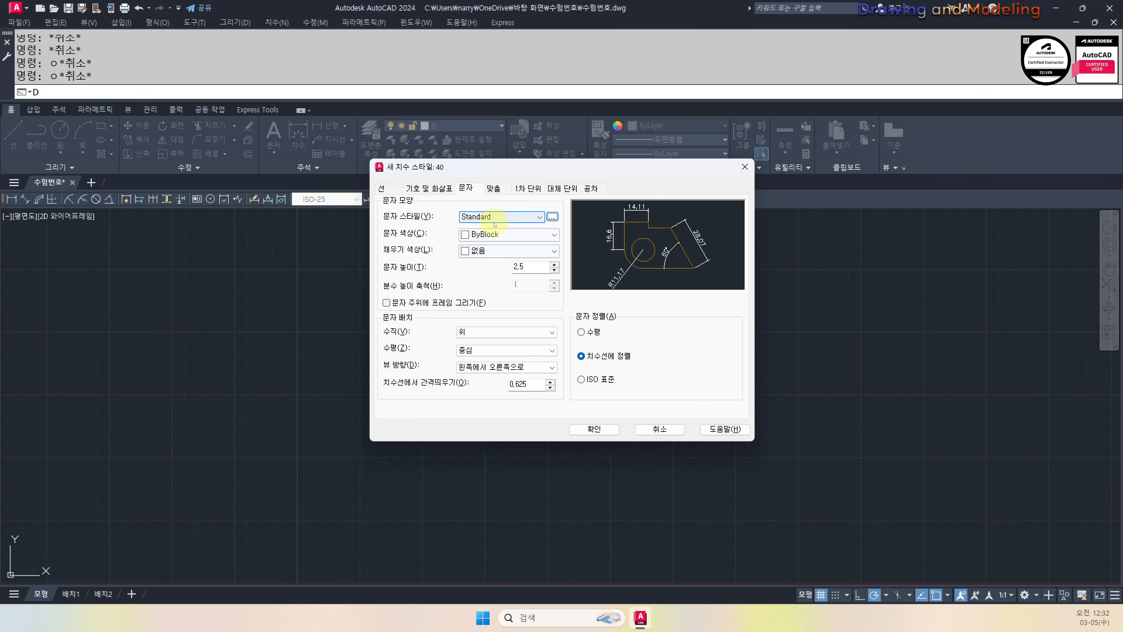
Set the style 40 dimension text colour to white and height to 2
click(508, 234)
click(499, 337)
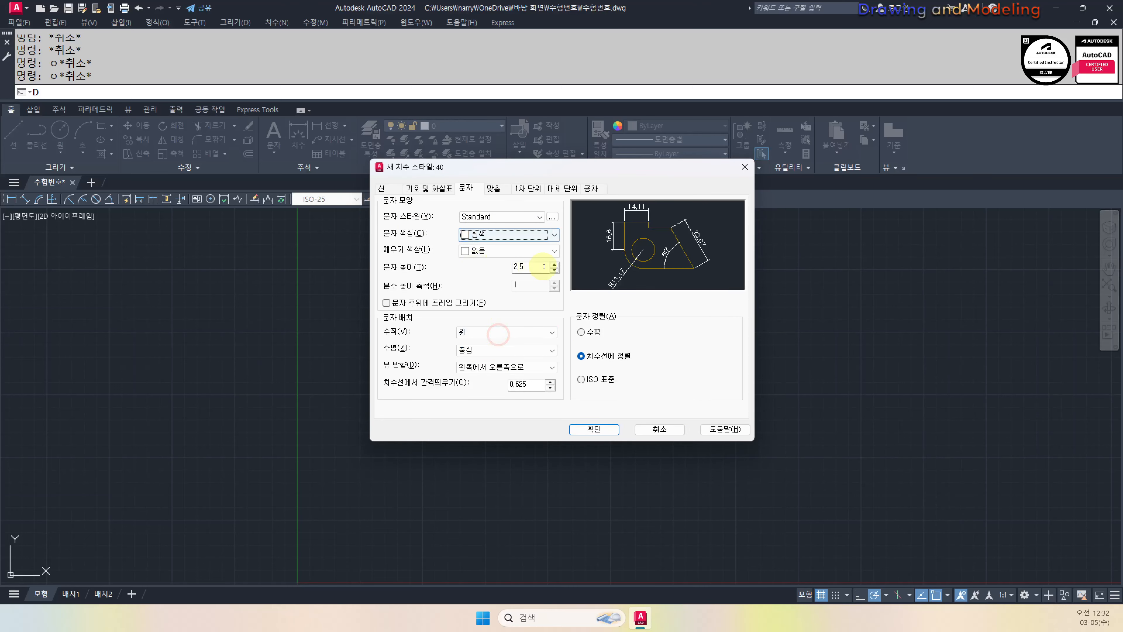
click(543, 266)
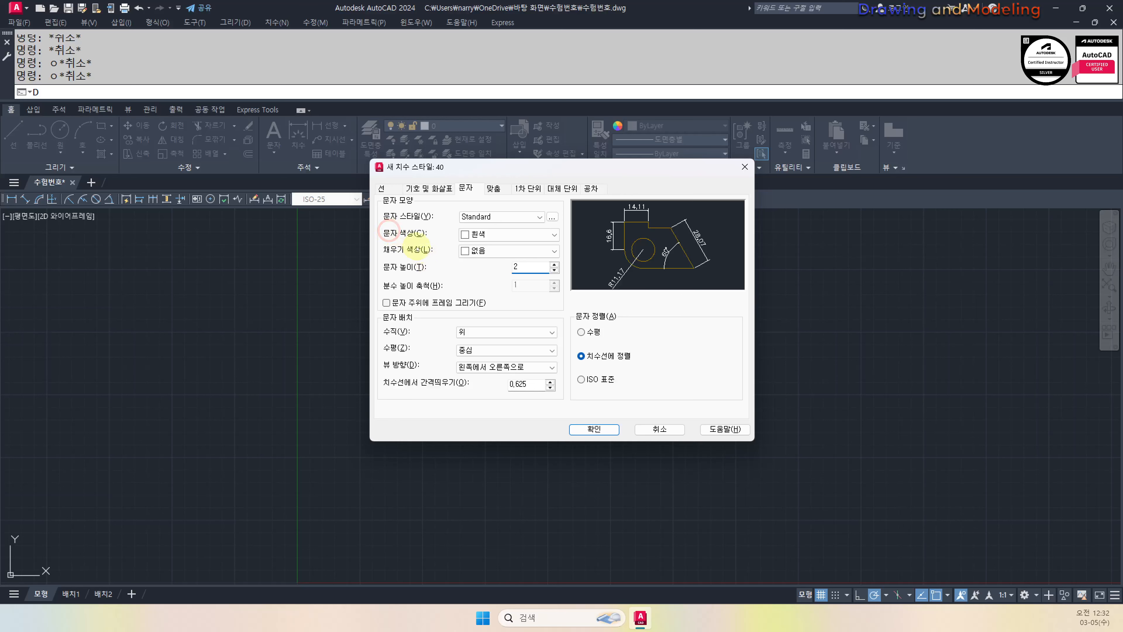
Set the primary unit format to Windows Desktop and review the Fit and Text settings
click(503, 189)
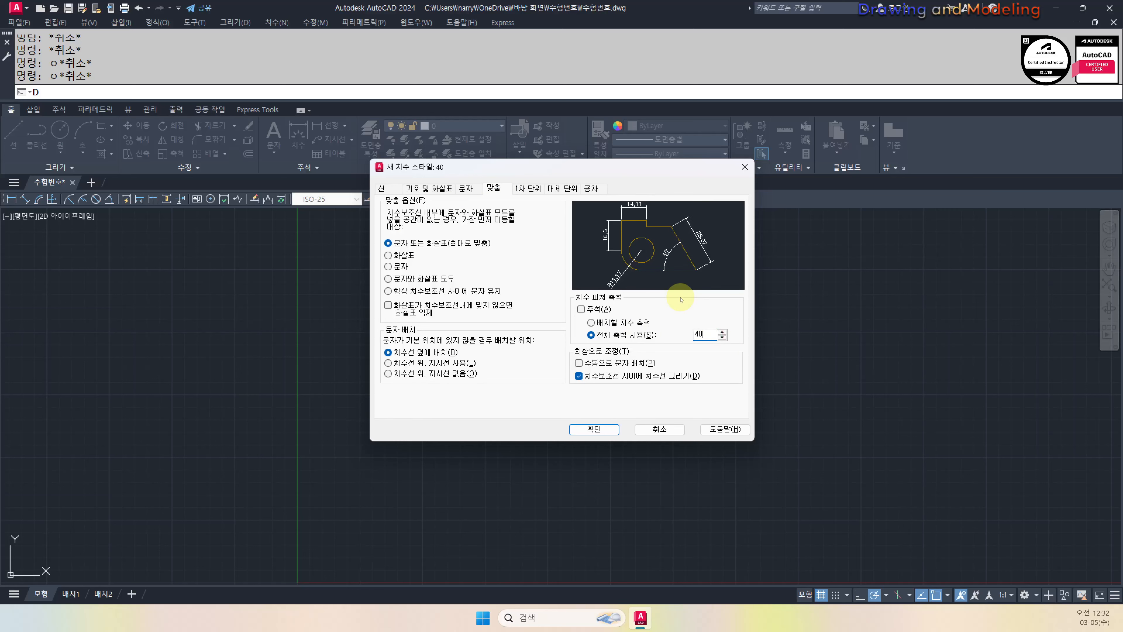
click(528, 188)
click(513, 211)
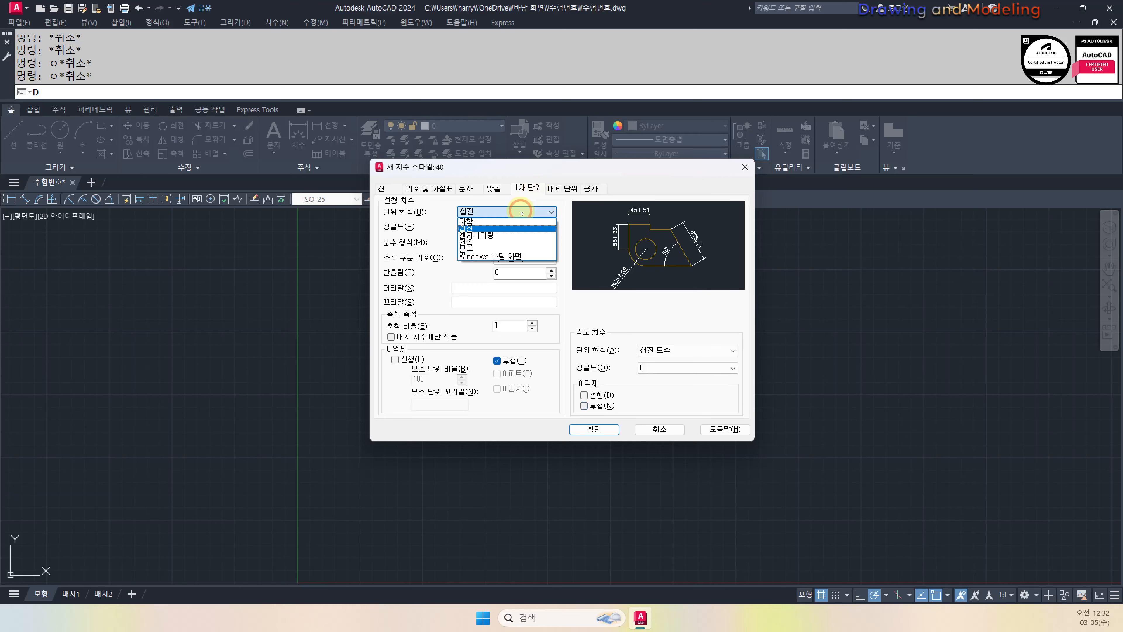
click(494, 256)
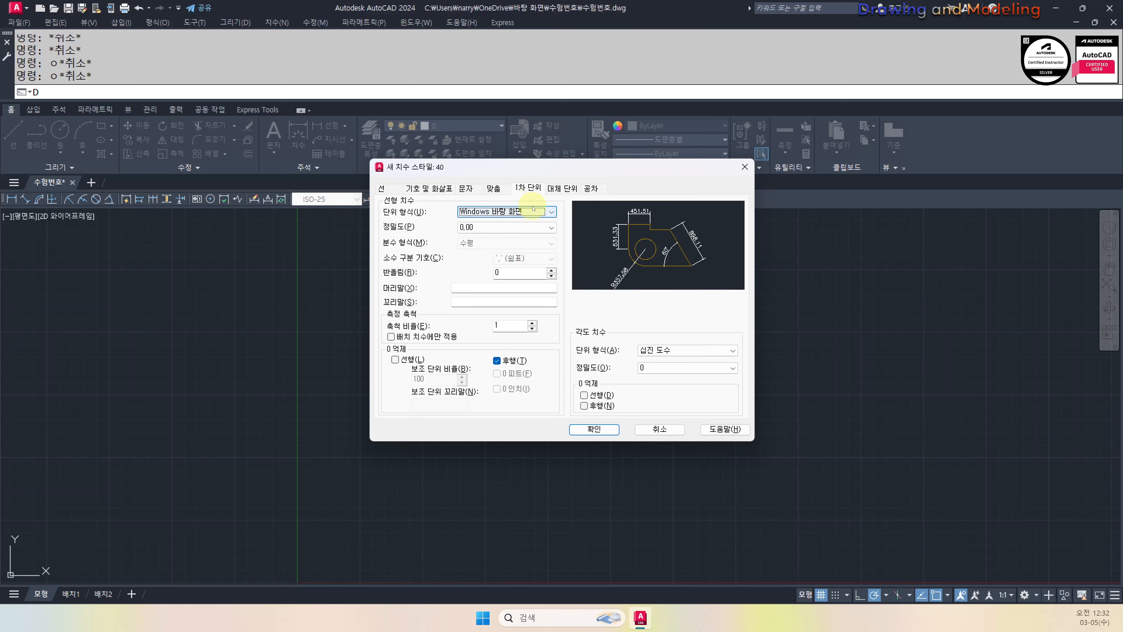
click(493, 189)
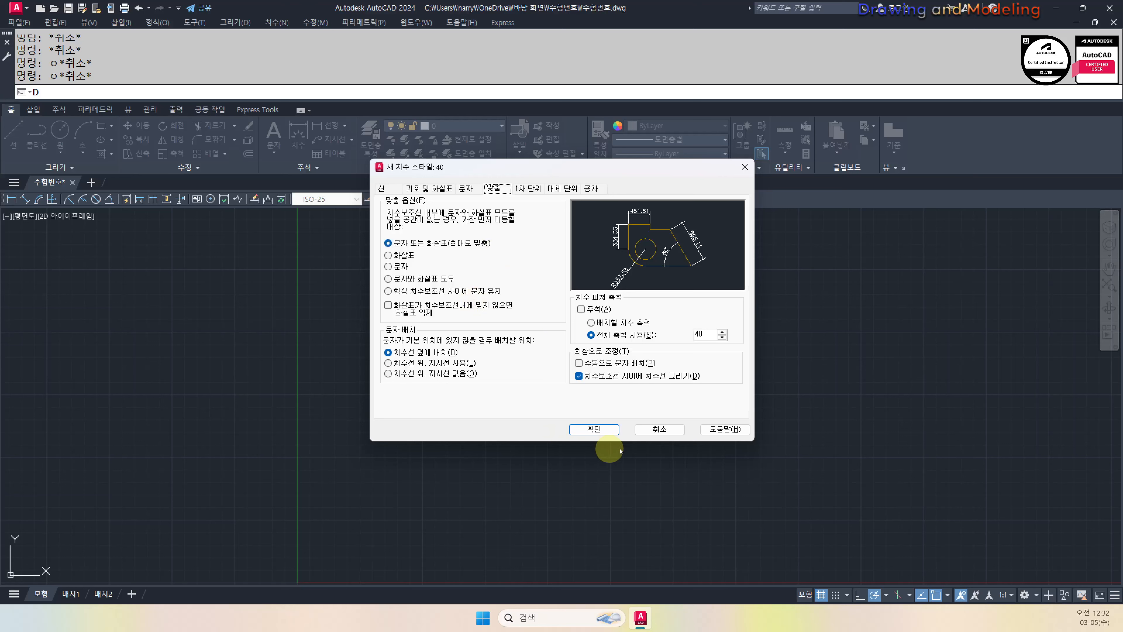
click(528, 189)
click(497, 188)
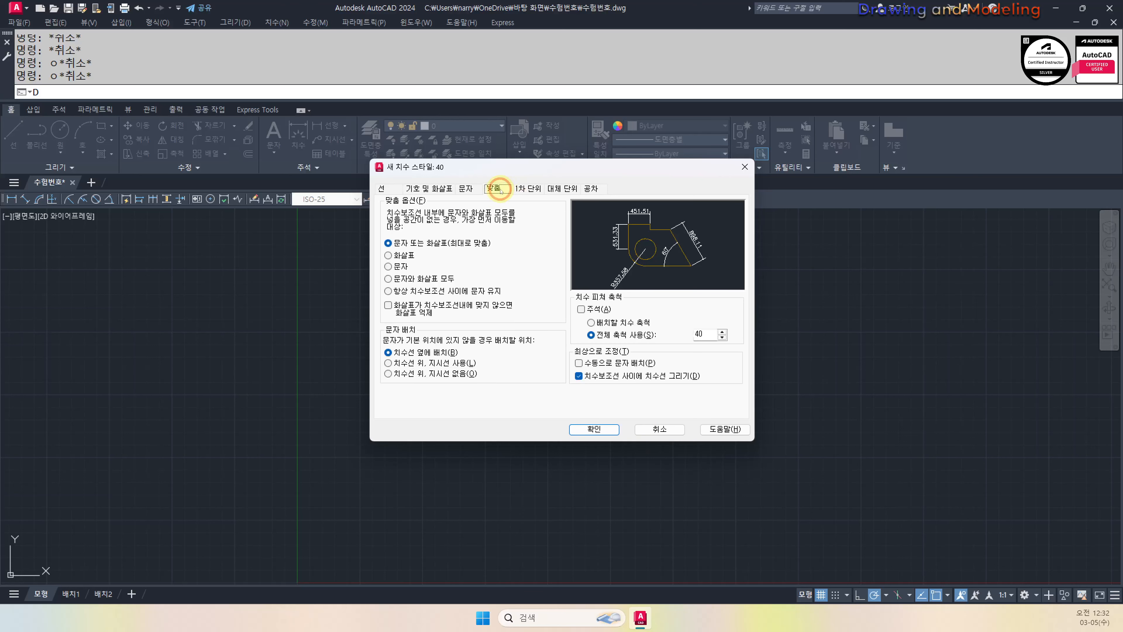
click(473, 189)
click(497, 188)
Save style 40, then create dimension style 50 from it with overall scale 50
click(593, 425)
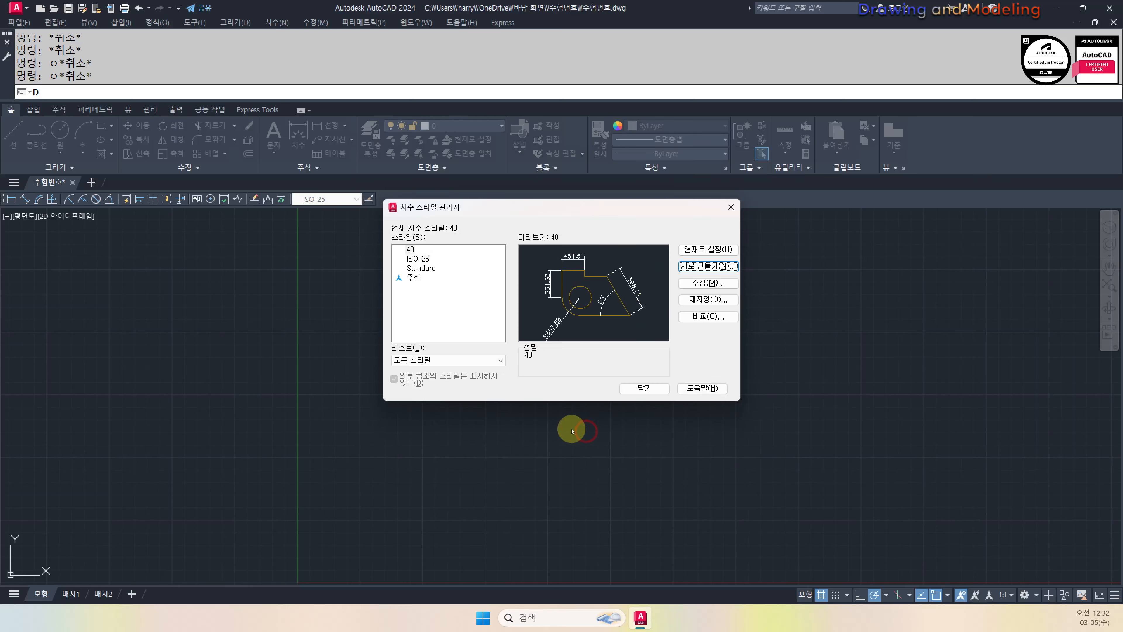
click(708, 267)
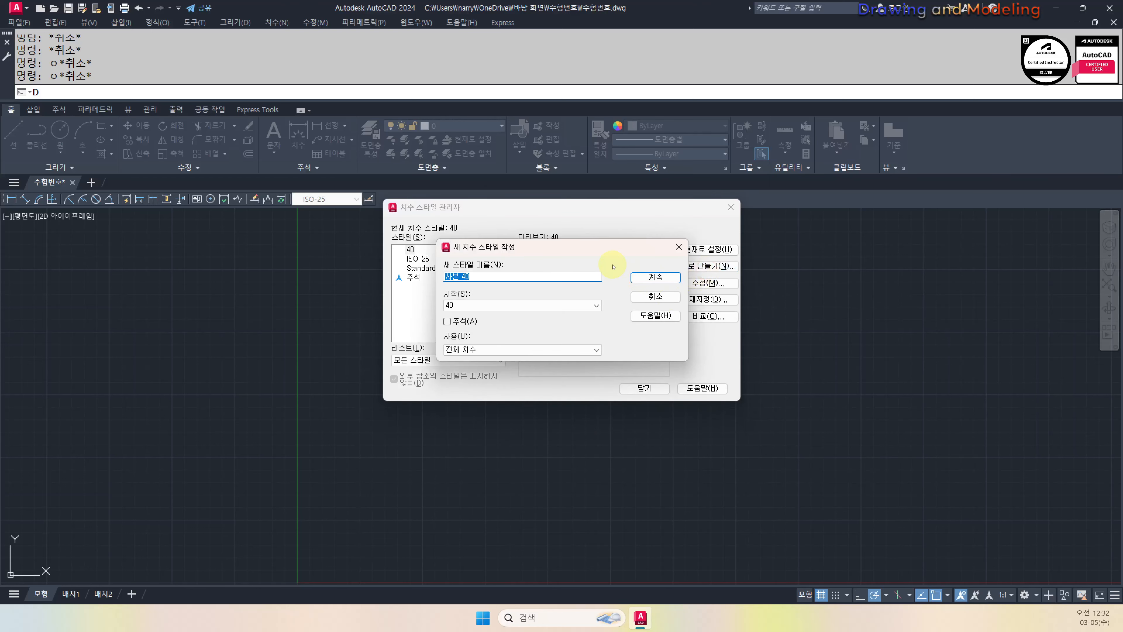
text(50)
key(Return)
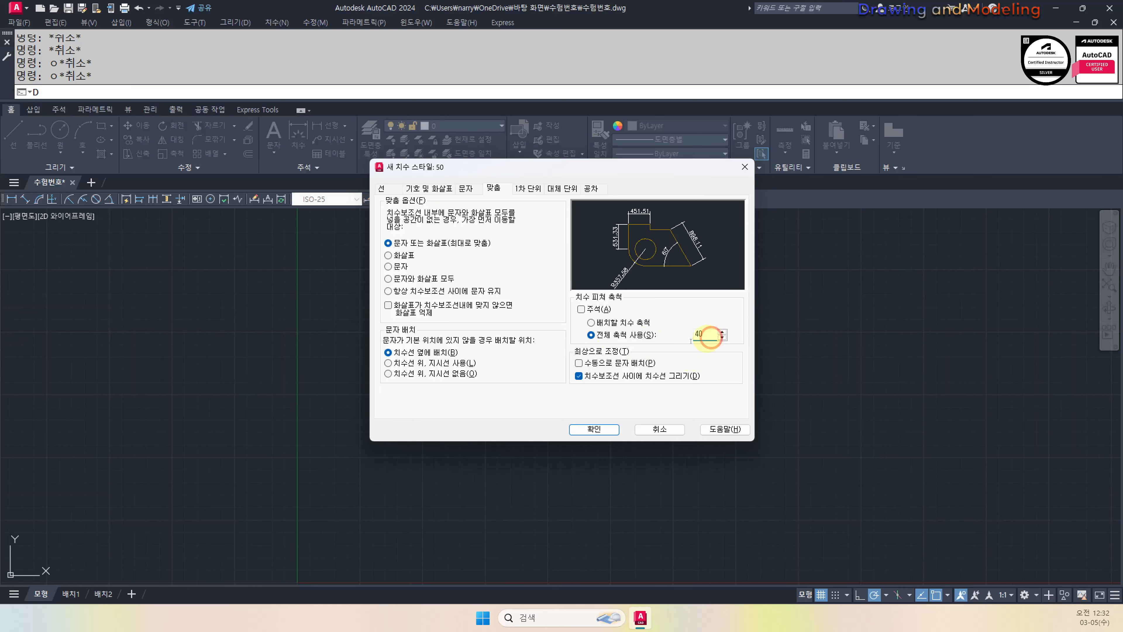
text(50)
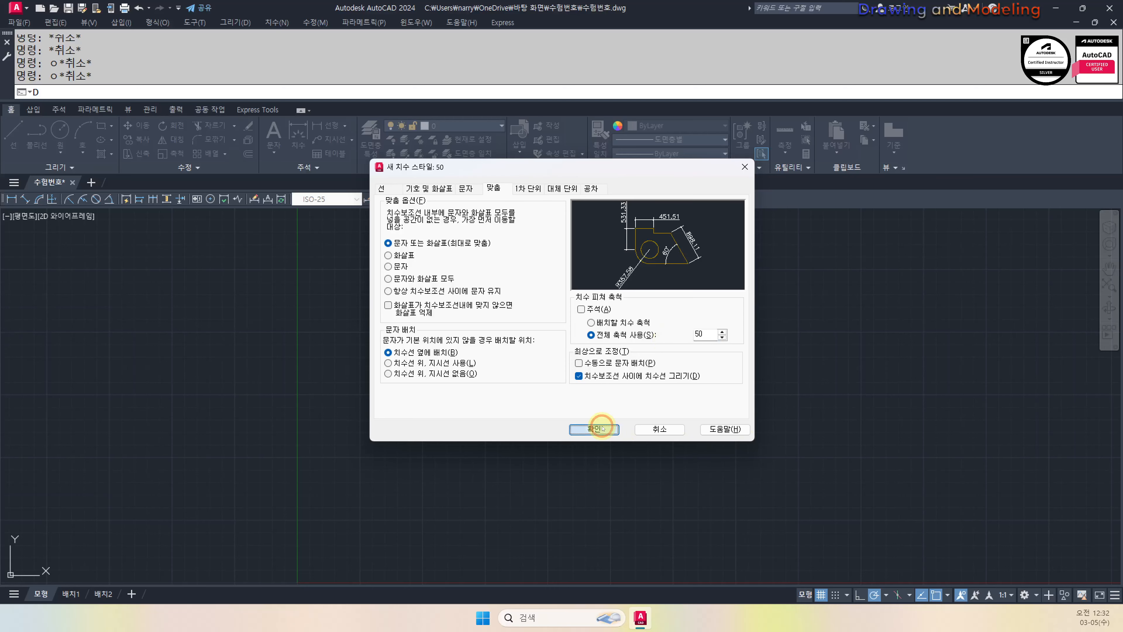
click(594, 429)
Add a Leaders and Tolerances substyle to style 40 using the KO text style
click(410, 250)
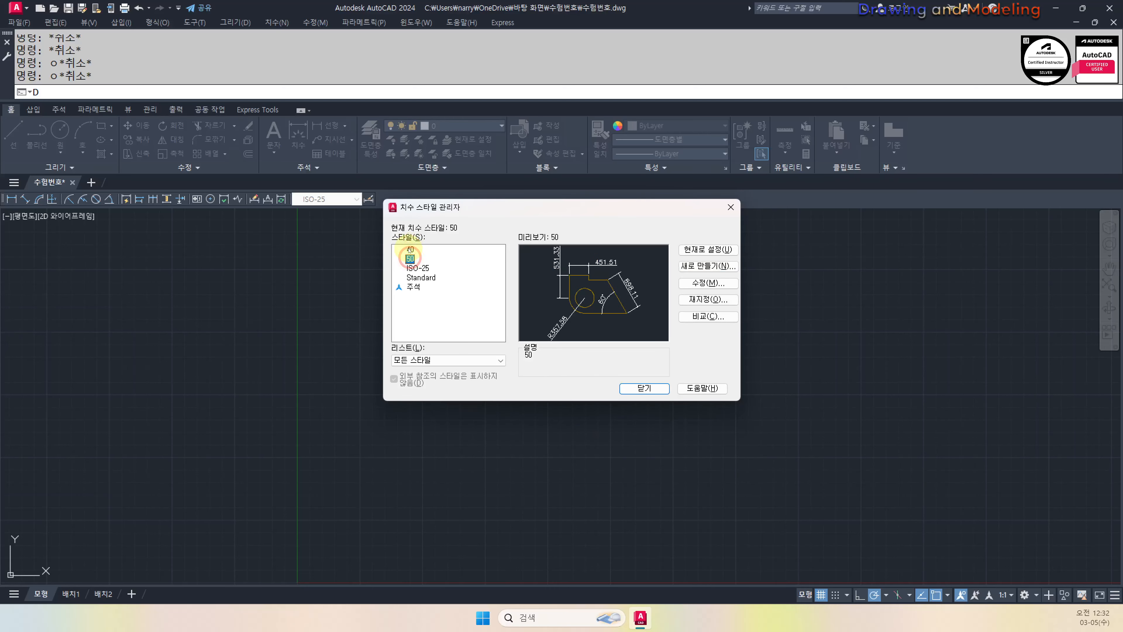
click(712, 265)
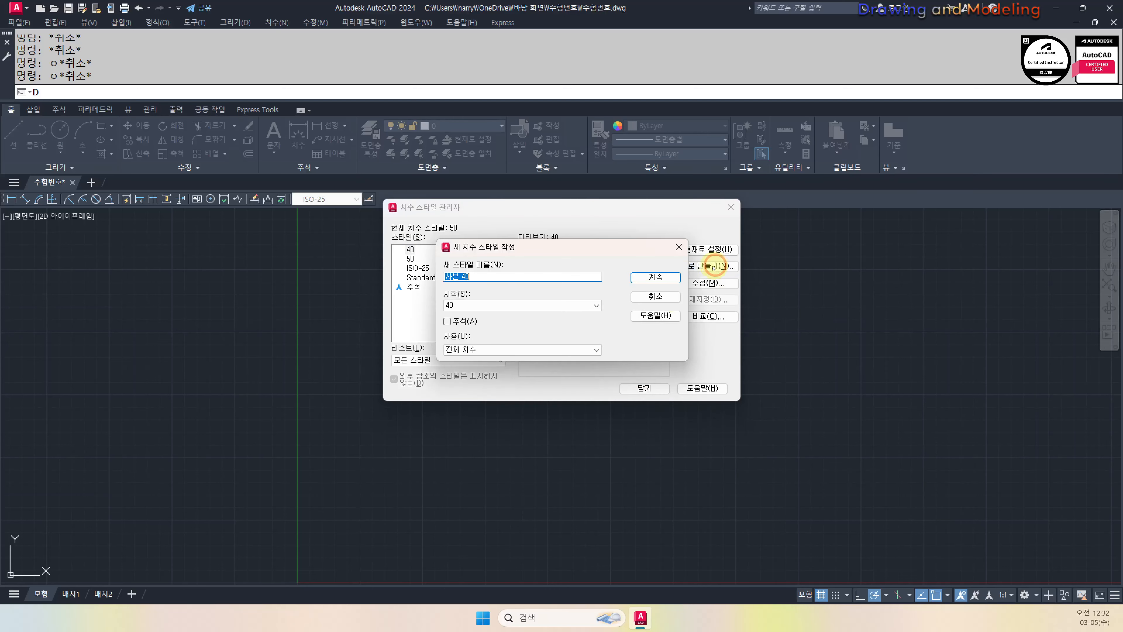
click(501, 354)
click(480, 402)
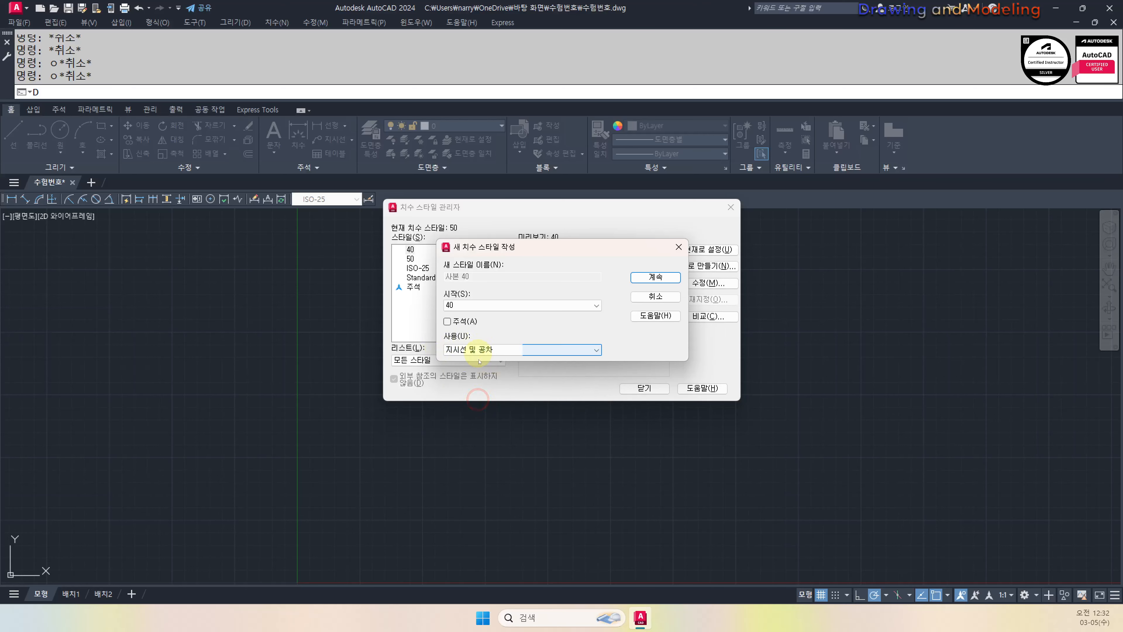
click(655, 277)
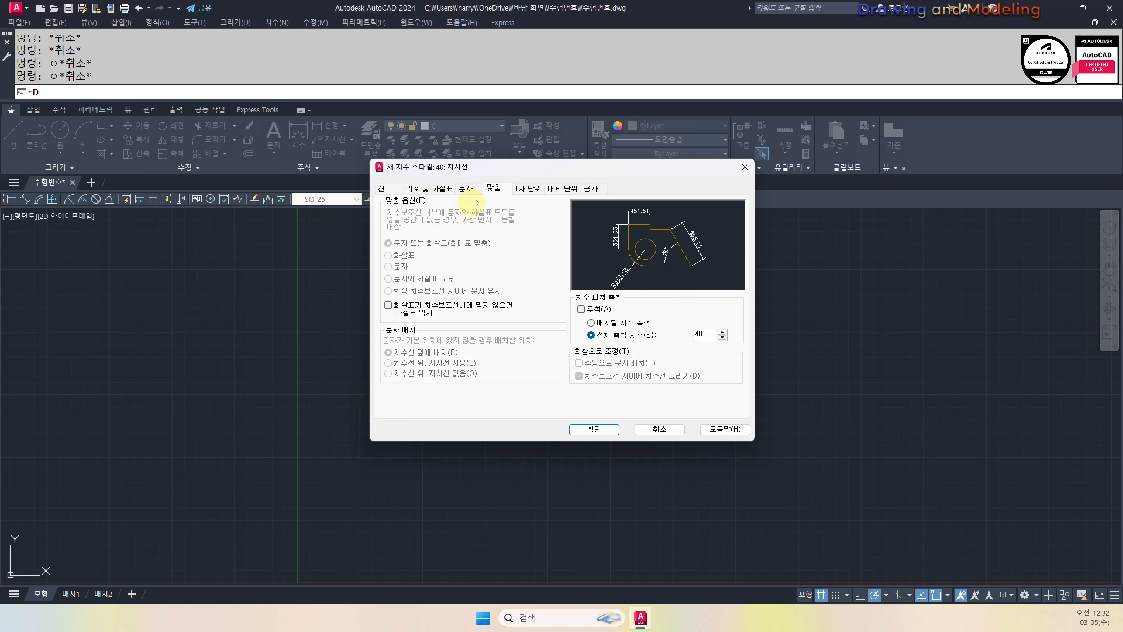
click(465, 188)
click(500, 216)
click(473, 232)
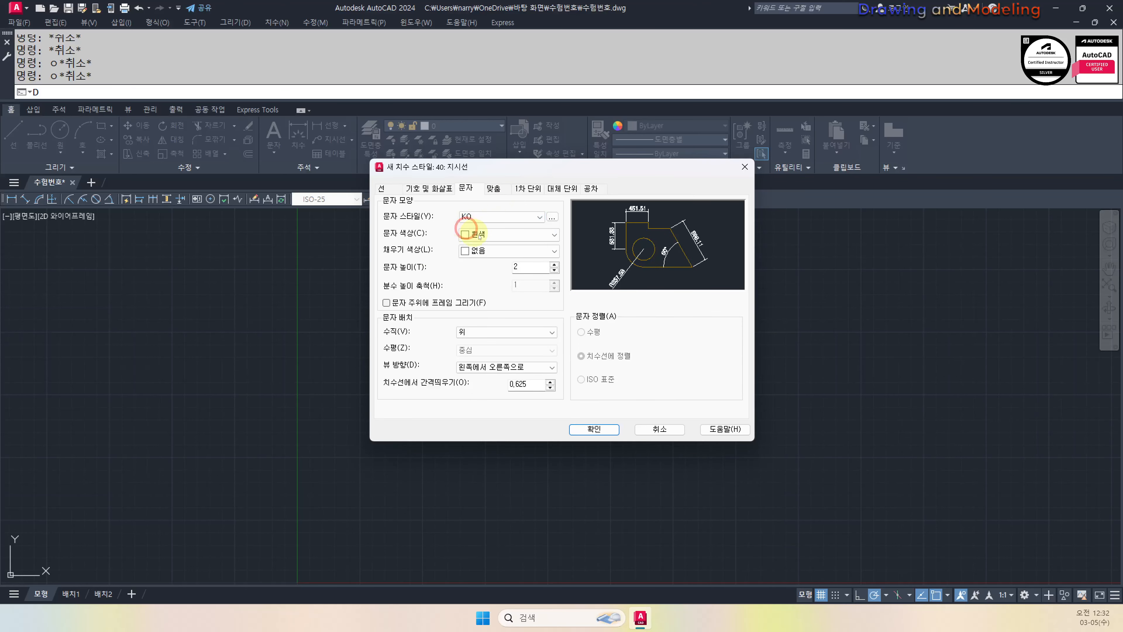
click(593, 429)
Add a Leaders and Tolerances substyle to style 50 using the KO text style
click(409, 268)
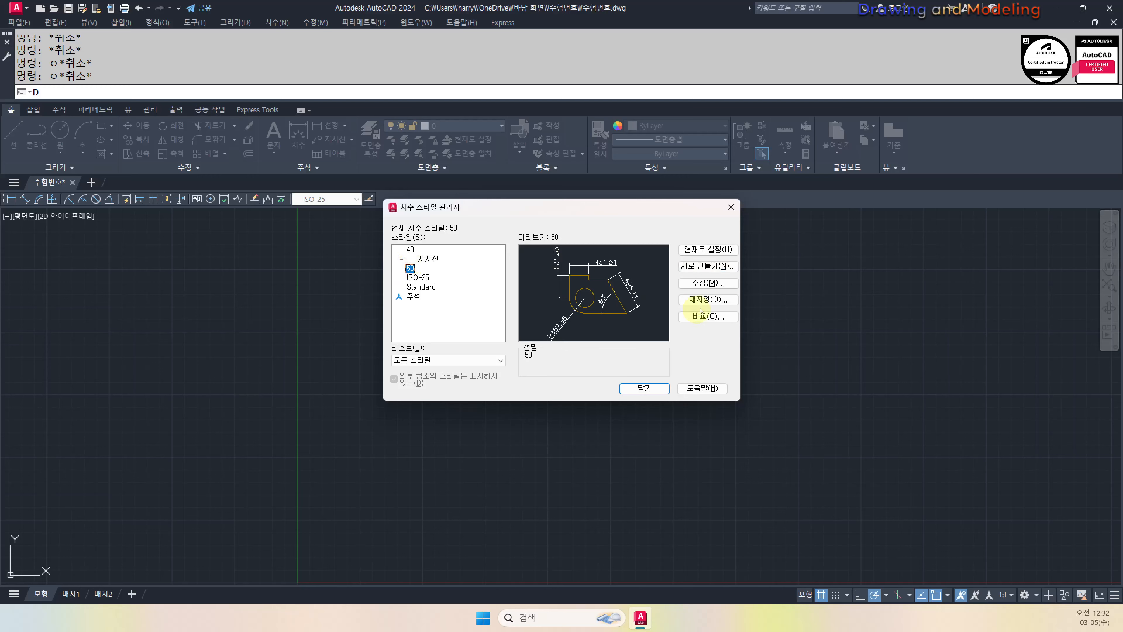
click(704, 266)
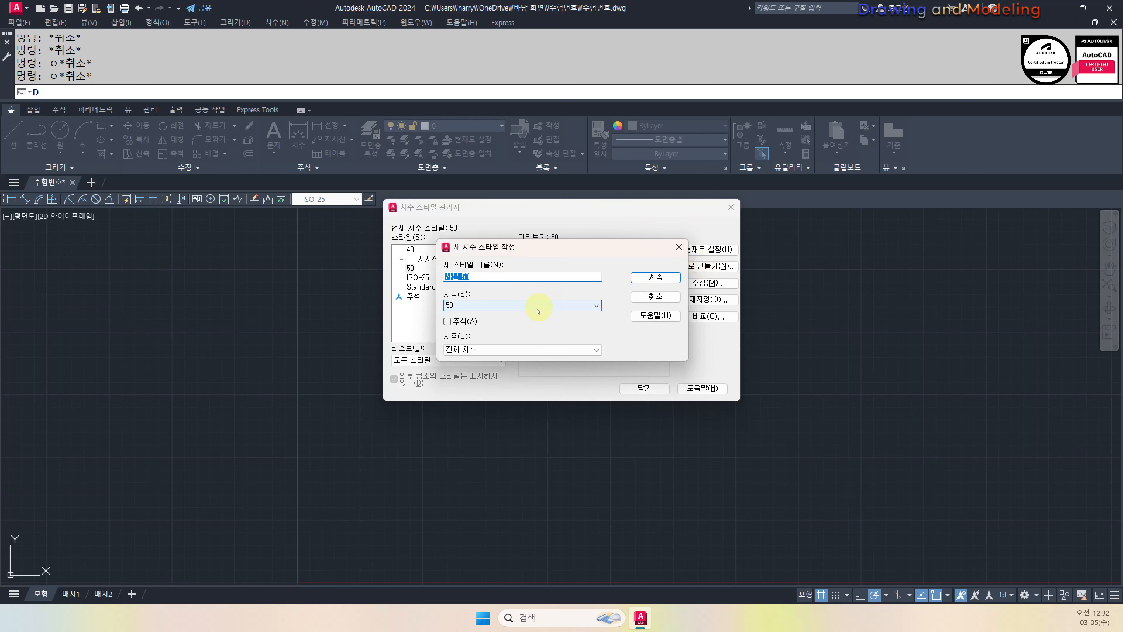
click(526, 350)
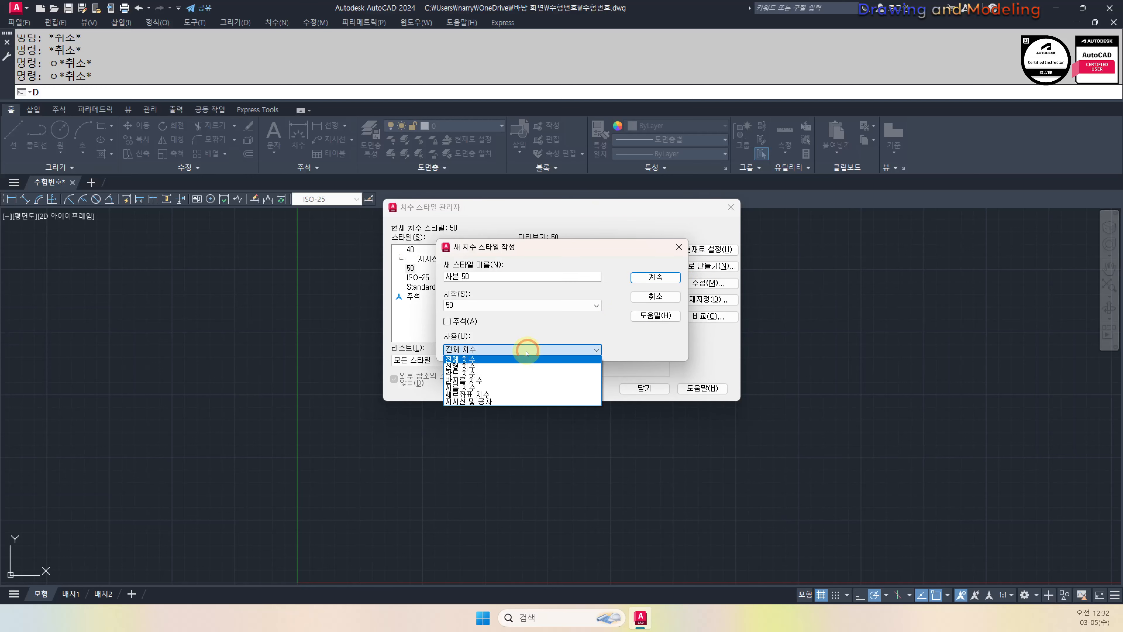
click(483, 400)
click(656, 277)
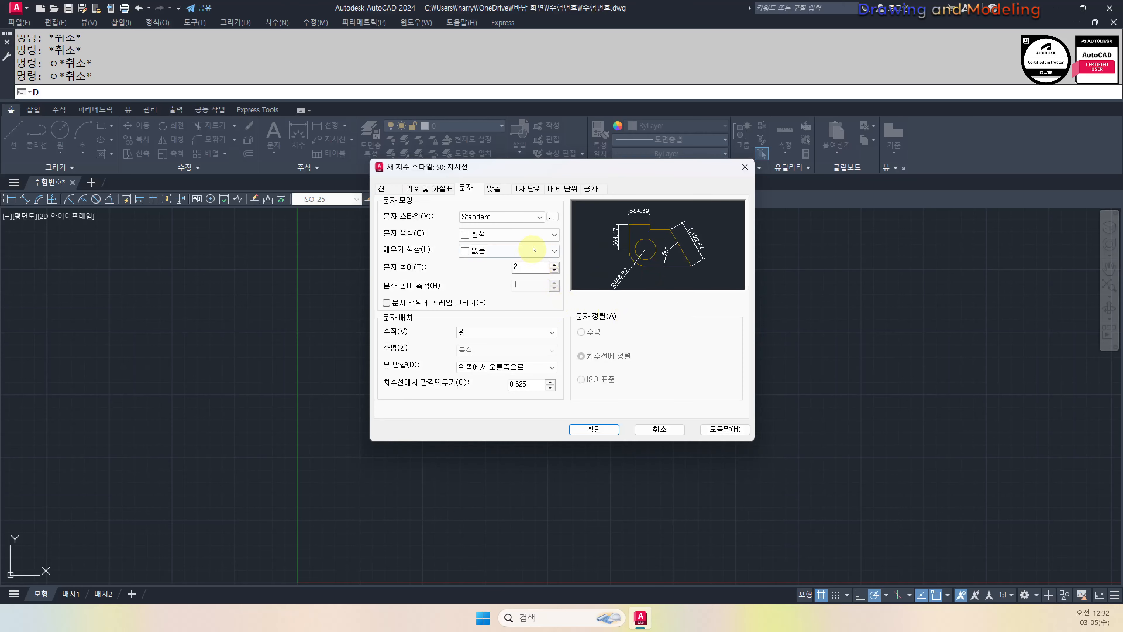
click(504, 216)
click(482, 233)
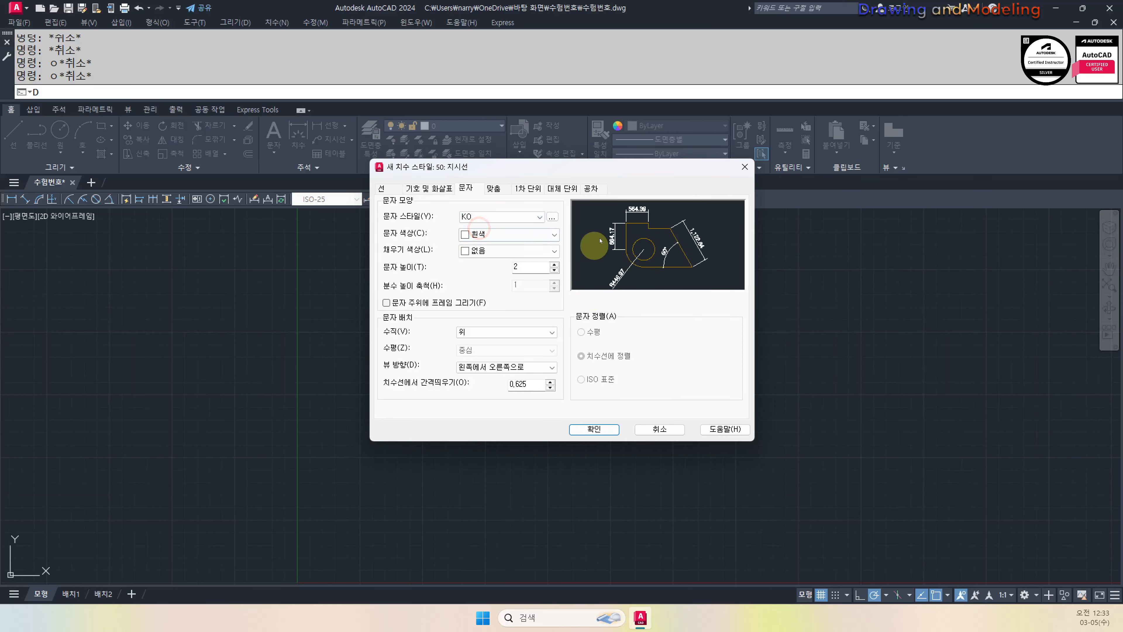
click(593, 429)
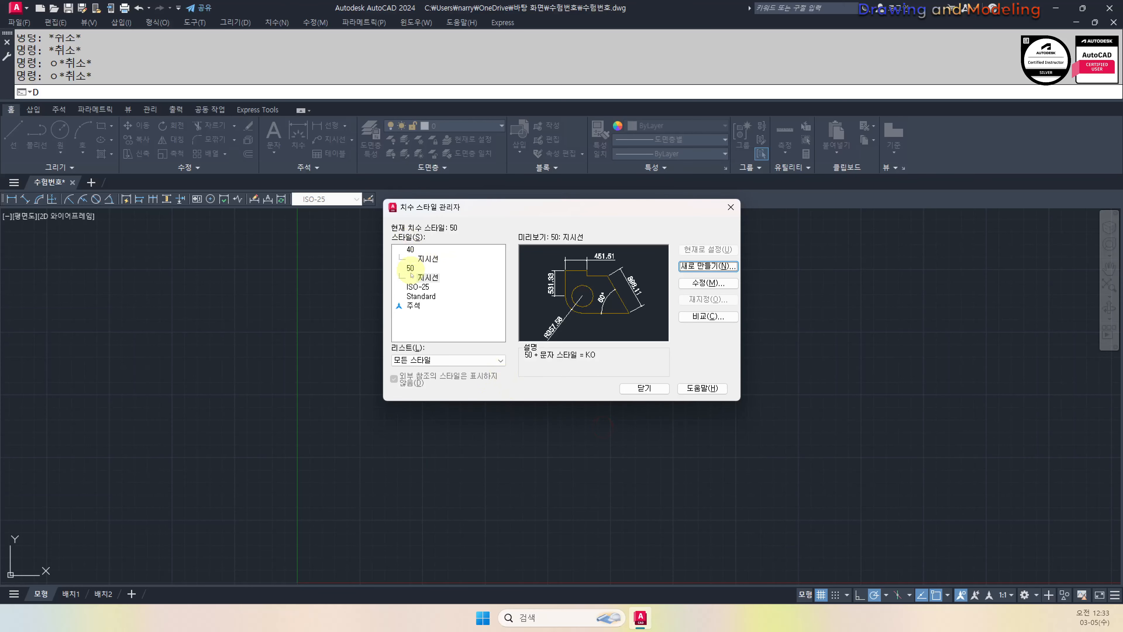
Make dimension style 40 current and close the Dimension Style Manager
click(410, 249)
click(707, 249)
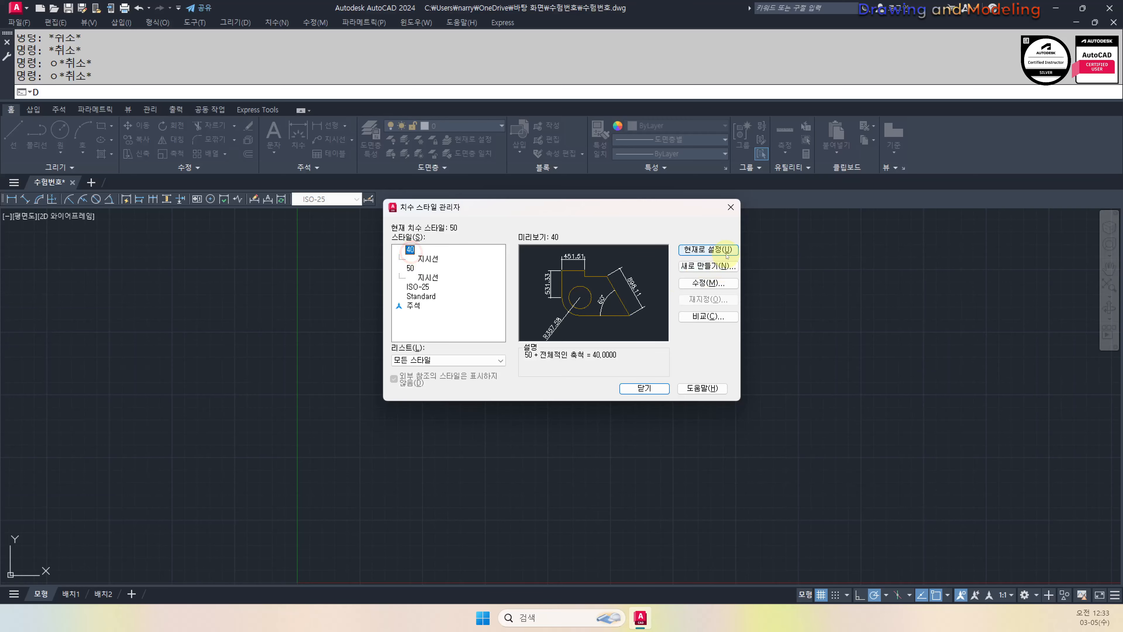
click(643, 388)
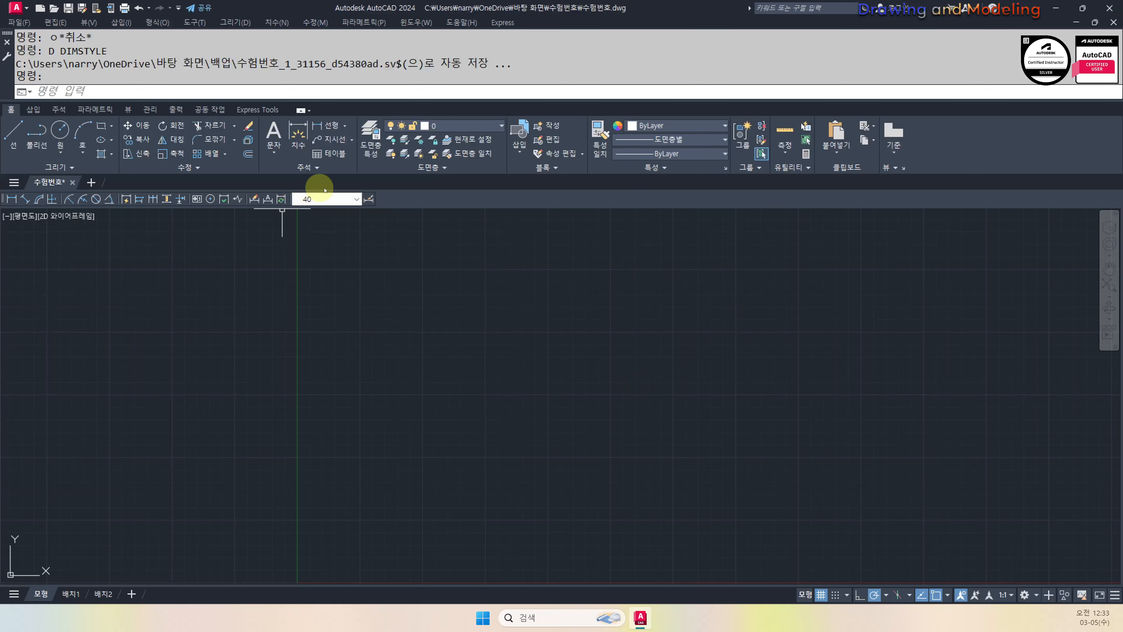
Zoom to show the whole drawing with Zoom All
text(z)
key(Return)
text(a)
key(Return)
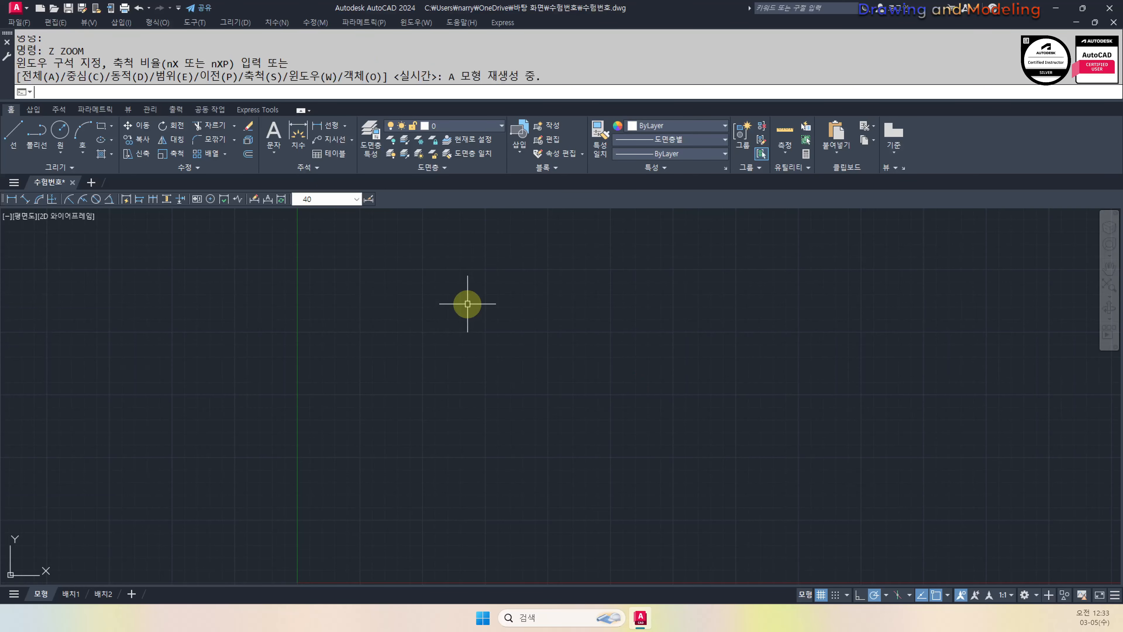
key(Escape)
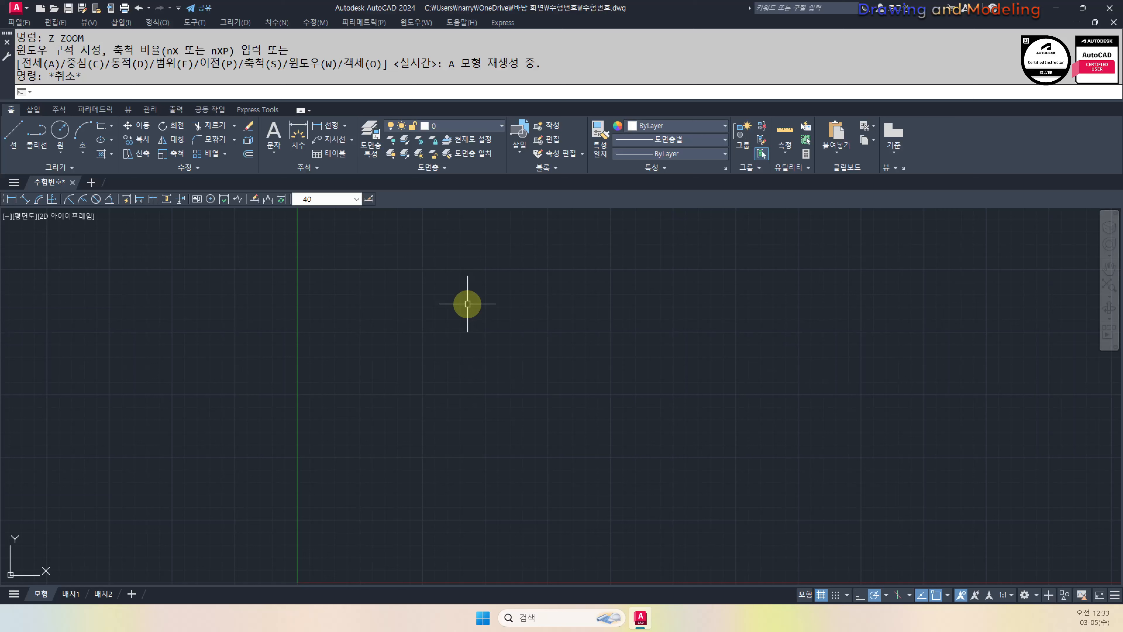
Draw a rectangle from 0,0 to 420,297 as the A3 border
text(REC)
key(Return)
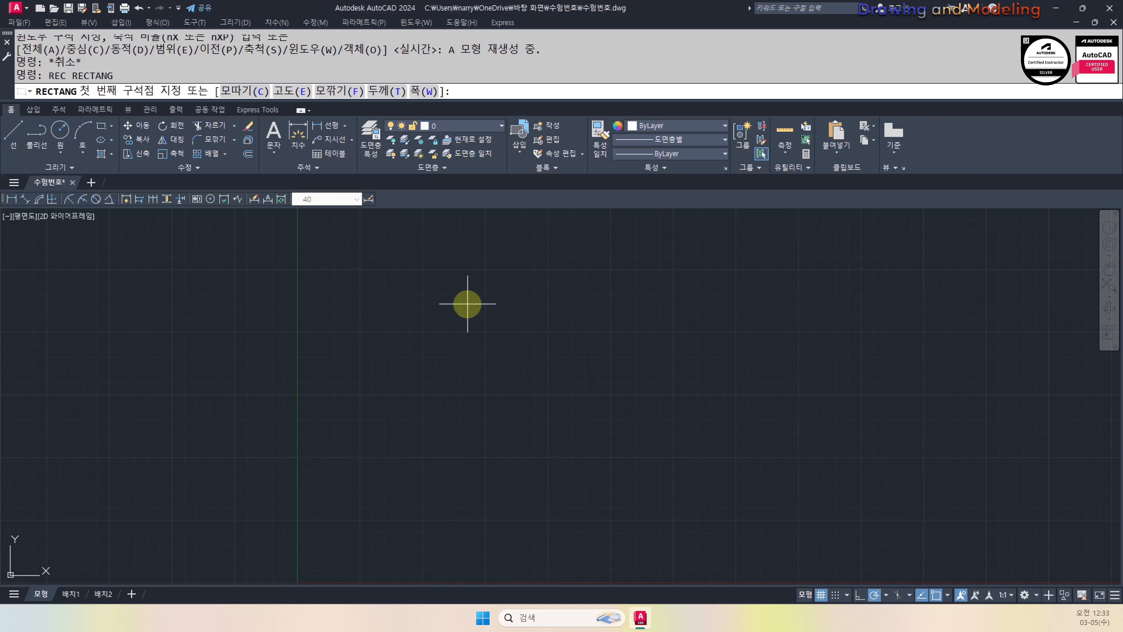
key(Return)
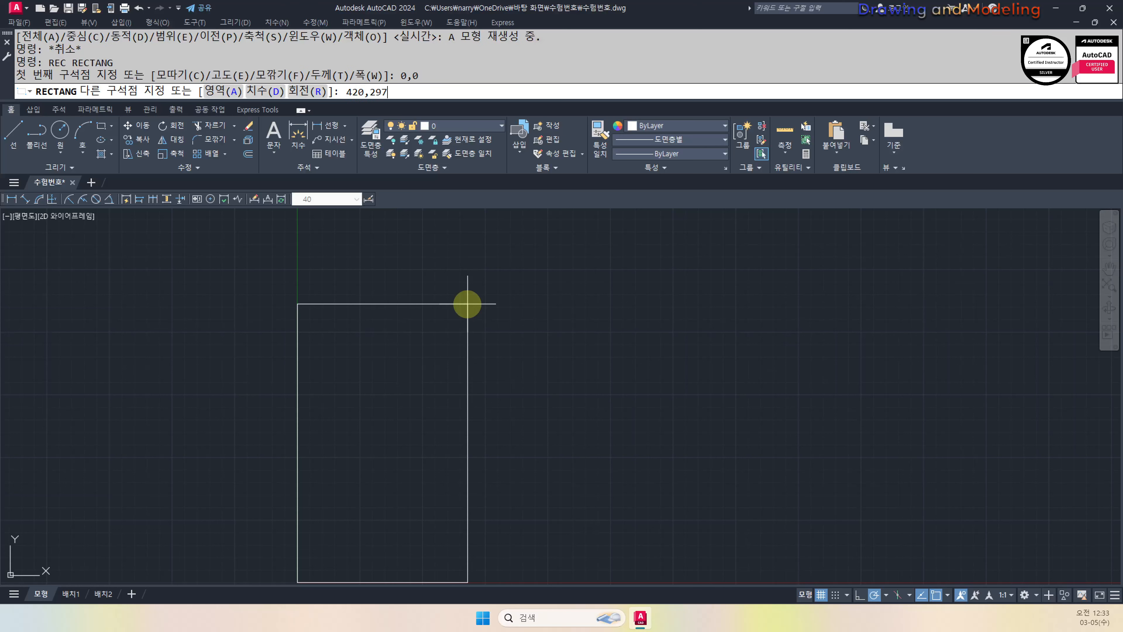
text(420,297)
key(Return)
key(Escape)
Offset the border rectangle 10 inward to make the inner frame
text(O)
key(Return)
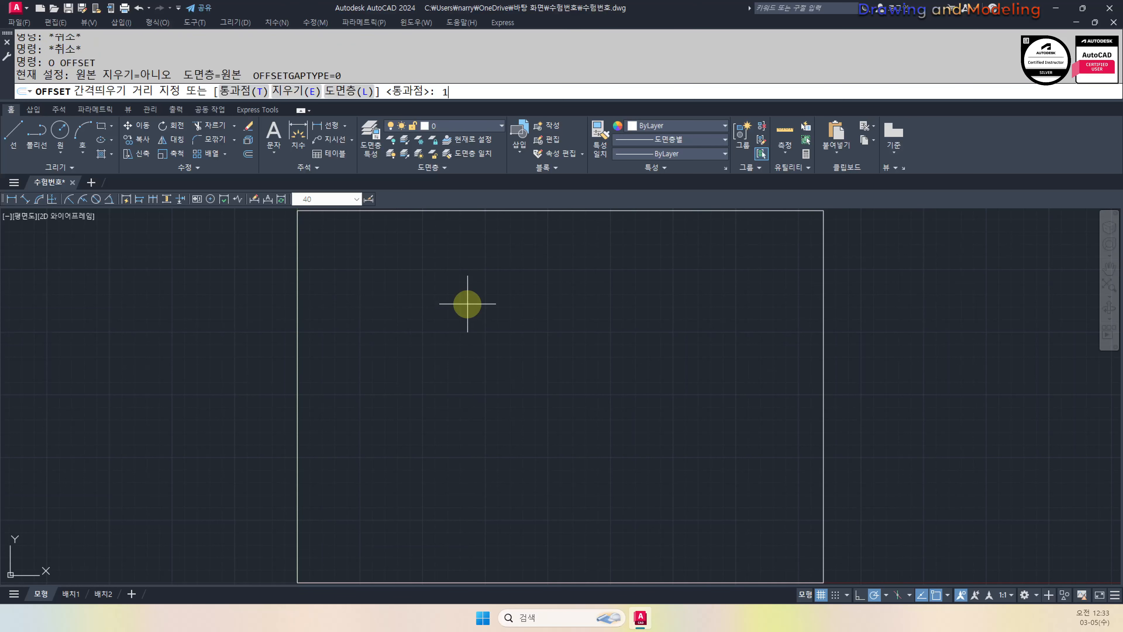
text(10)
key(Return)
click(297, 289)
click(451, 334)
key(Escape)
key(Escape)
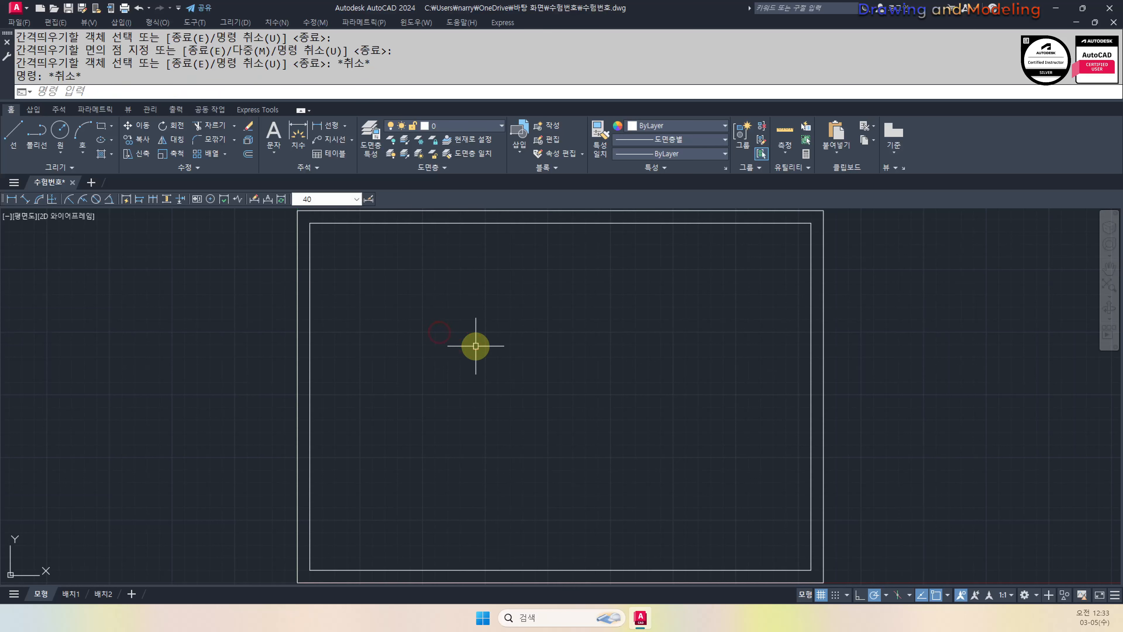
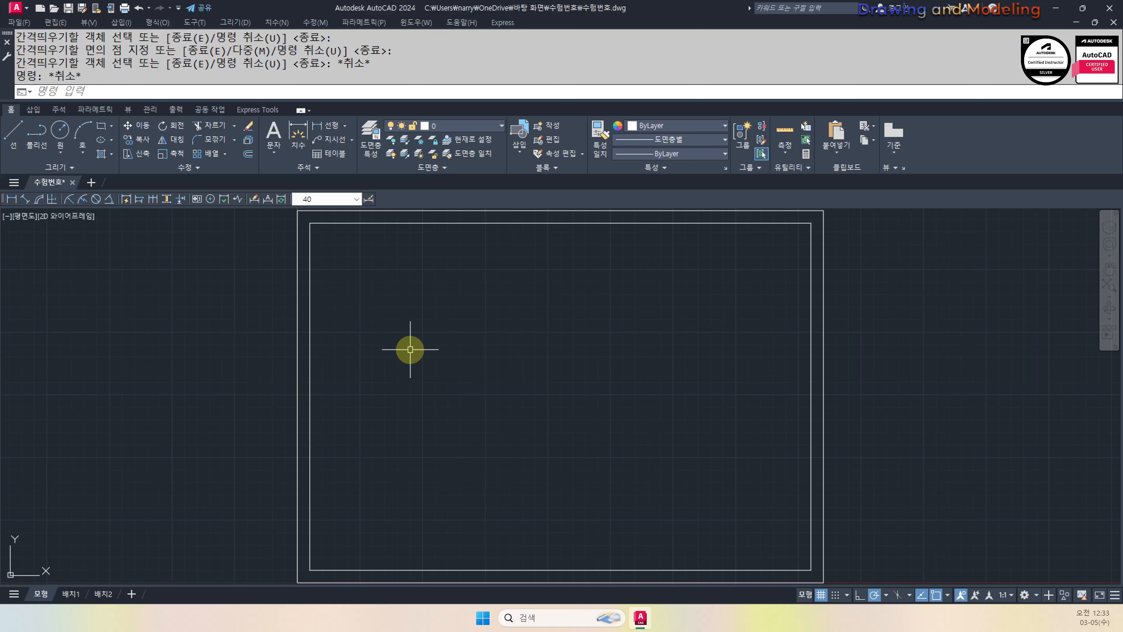
Draw a 100 by 30 rectangle and explode it into separate lines
text(rec)
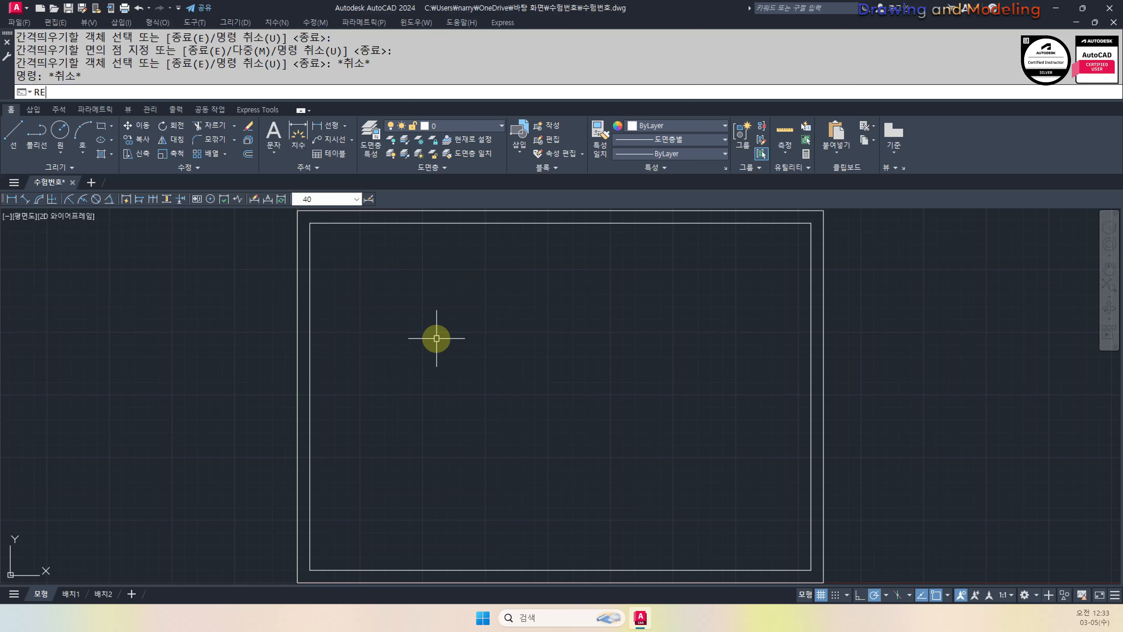
key(Return)
click(360, 348)
text(@100)
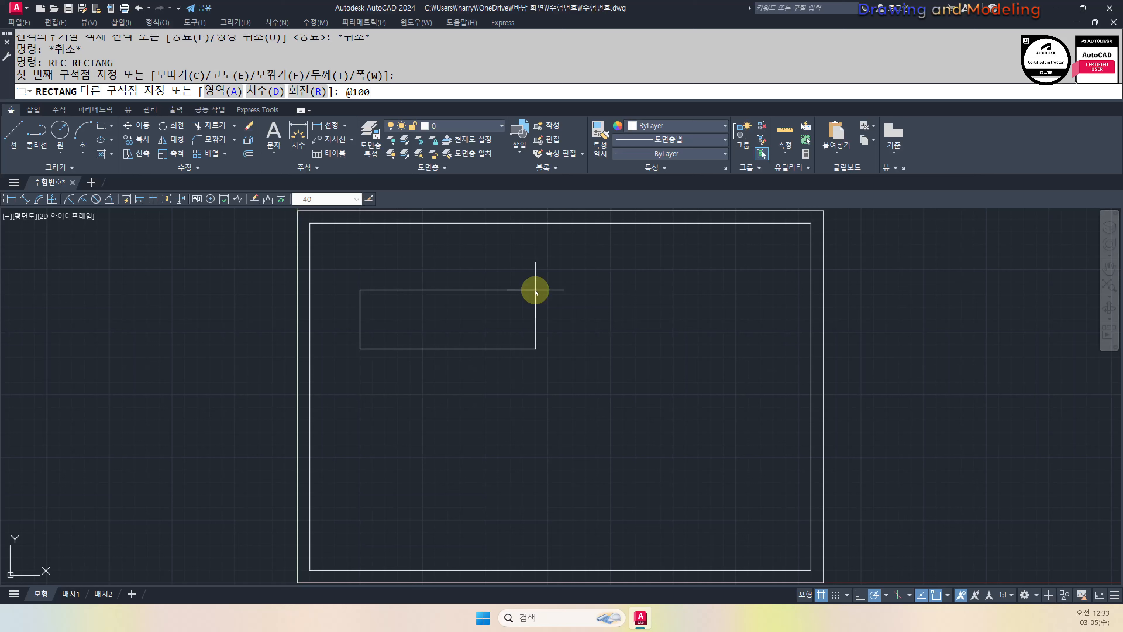
text(,30)
key(Return)
key(Escape)
key(Escape)
click(658, 286)
click(431, 369)
text(x)
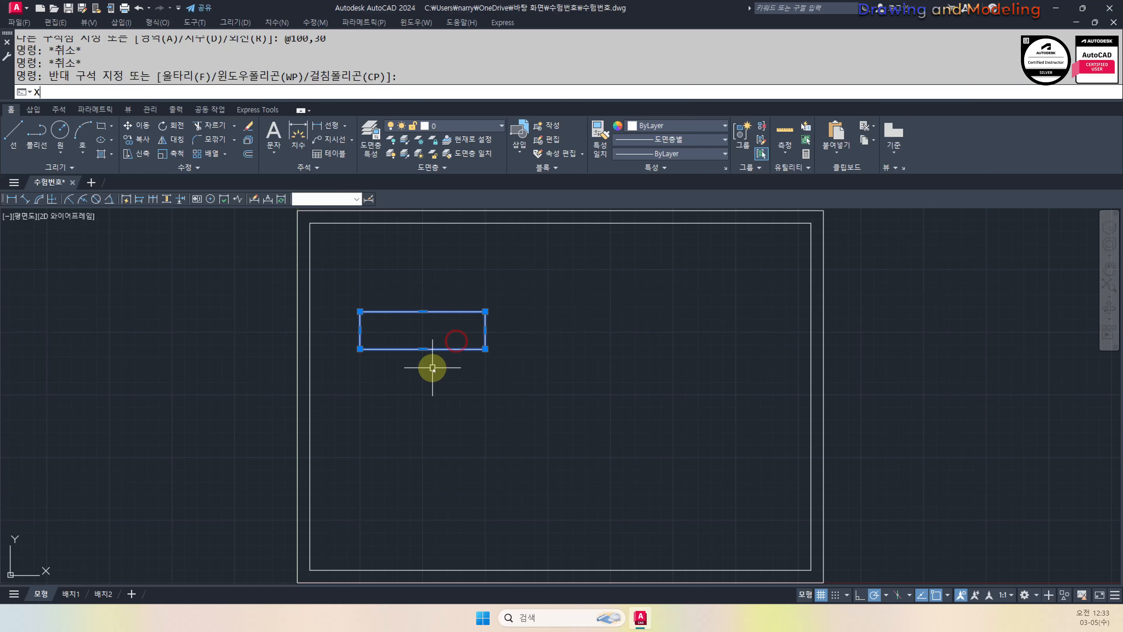
key(Return)
Offset the top line downward twice at a distance of 10 to form three rows
text(o)
key(Return)
text(10)
key(Return)
click(458, 311)
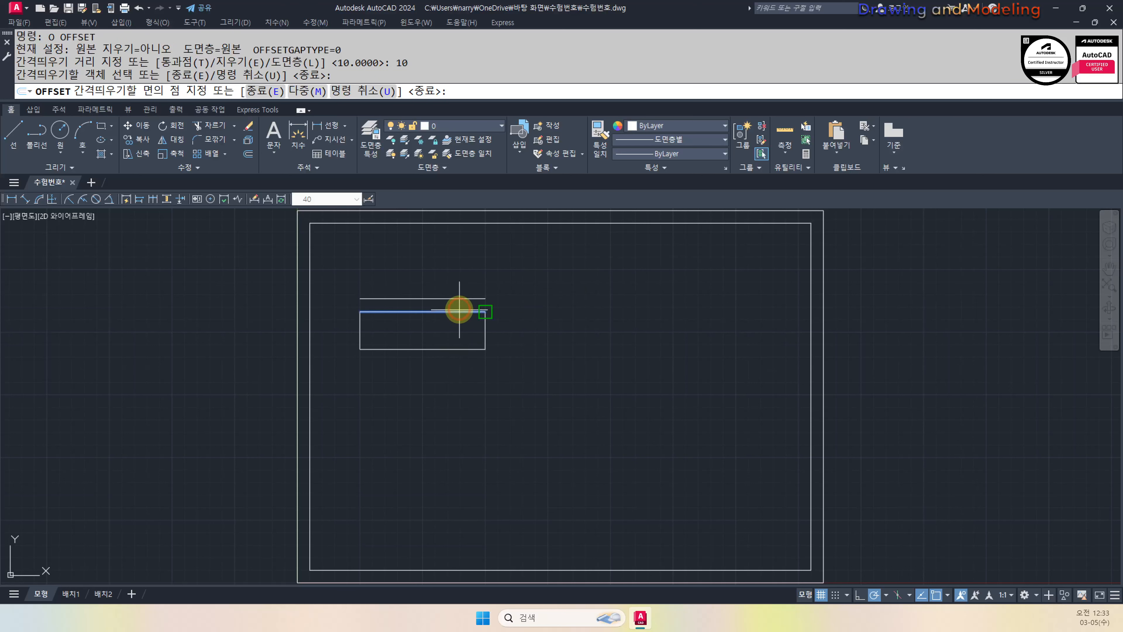
click(462, 327)
click(460, 325)
click(458, 343)
key(Escape)
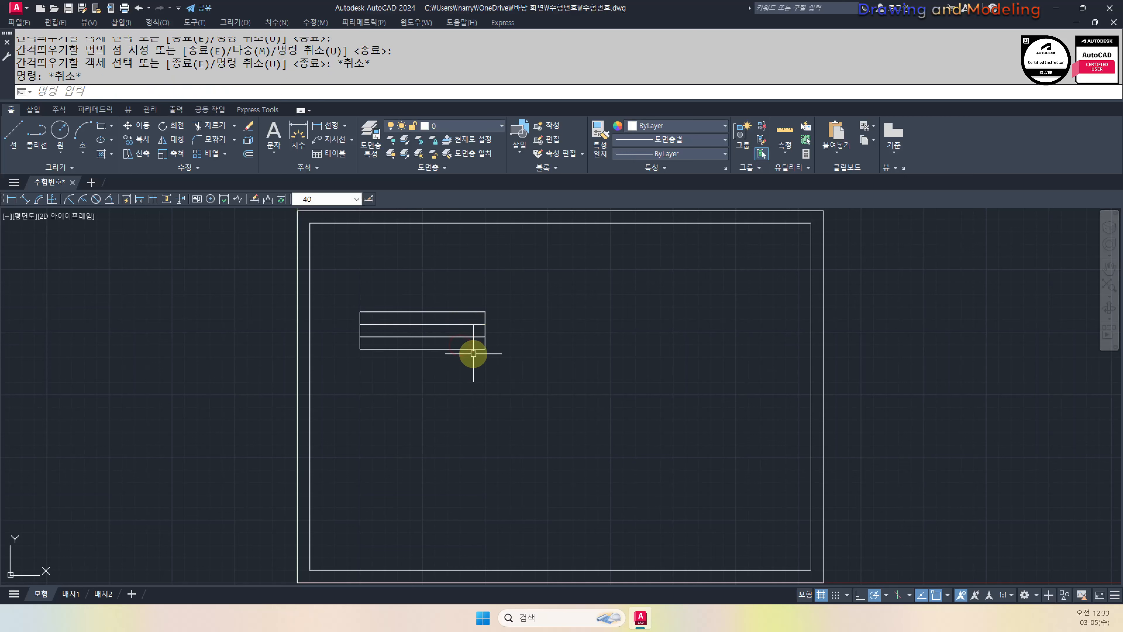
Turn on midpoint, quadrant, node and perpendicular object snaps
text(l)
key(Return)
click(424, 352)
key(Escape)
text(os)
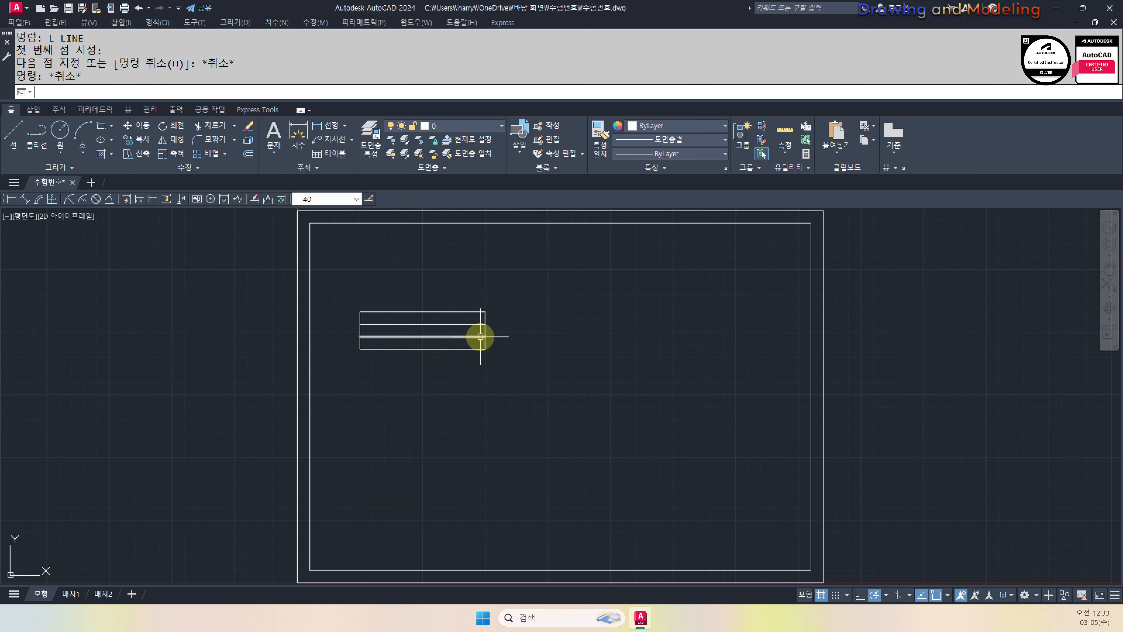
key(Return)
click(454, 264)
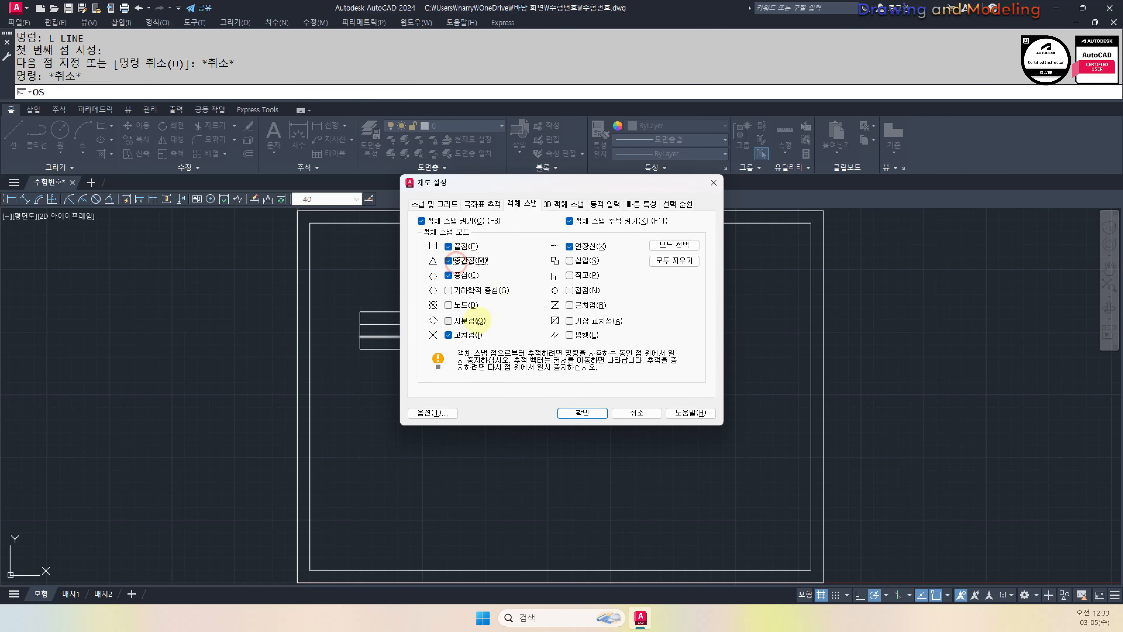
click(449, 320)
click(449, 305)
click(570, 275)
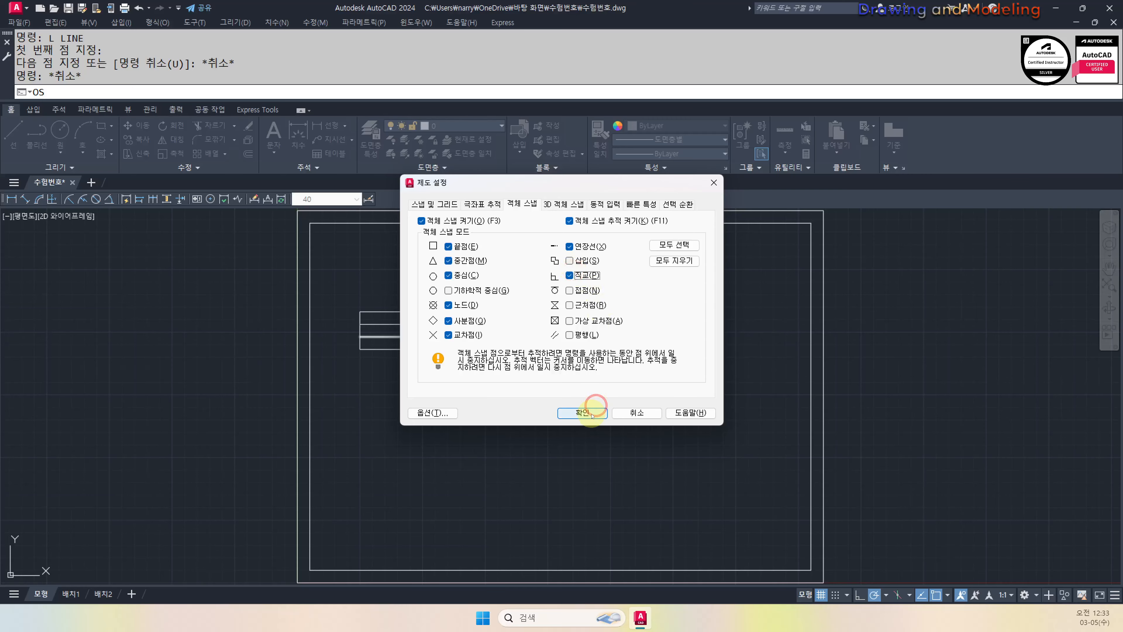
click(582, 412)
Draw a vertical divider from the bottom line's midpoint up to the top edge
key(Escape)
text(l)
key(Return)
click(422, 349)
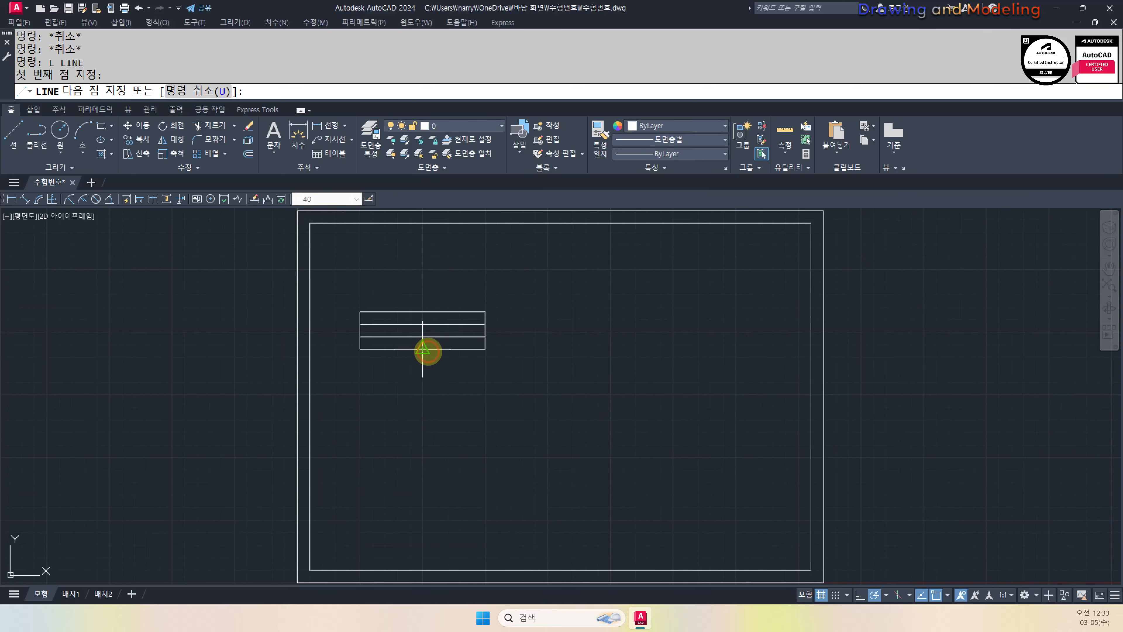
click(423, 311)
key(Escape)
key(Escape)
Trim away the extra vertical segment and the bottom-right horizontal line
scroll(405, 303, up, 2)
middle_drag(537, 366, 609, 356)
text(tr)
key(Return)
drag(711, 389, 627, 441)
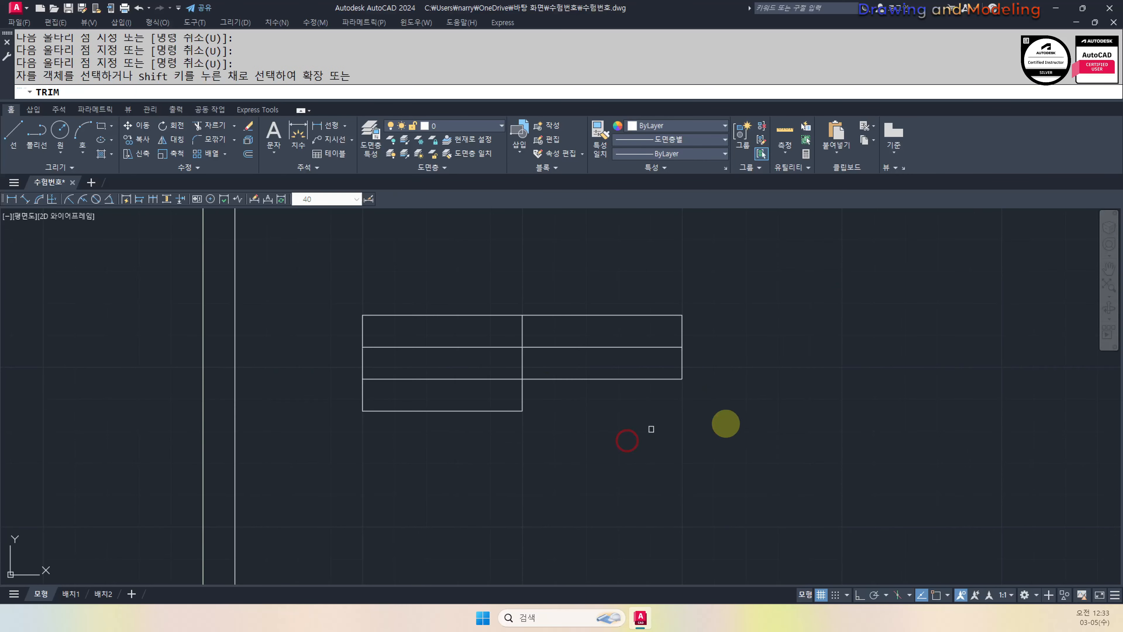
click(613, 356)
click(744, 393)
click(635, 400)
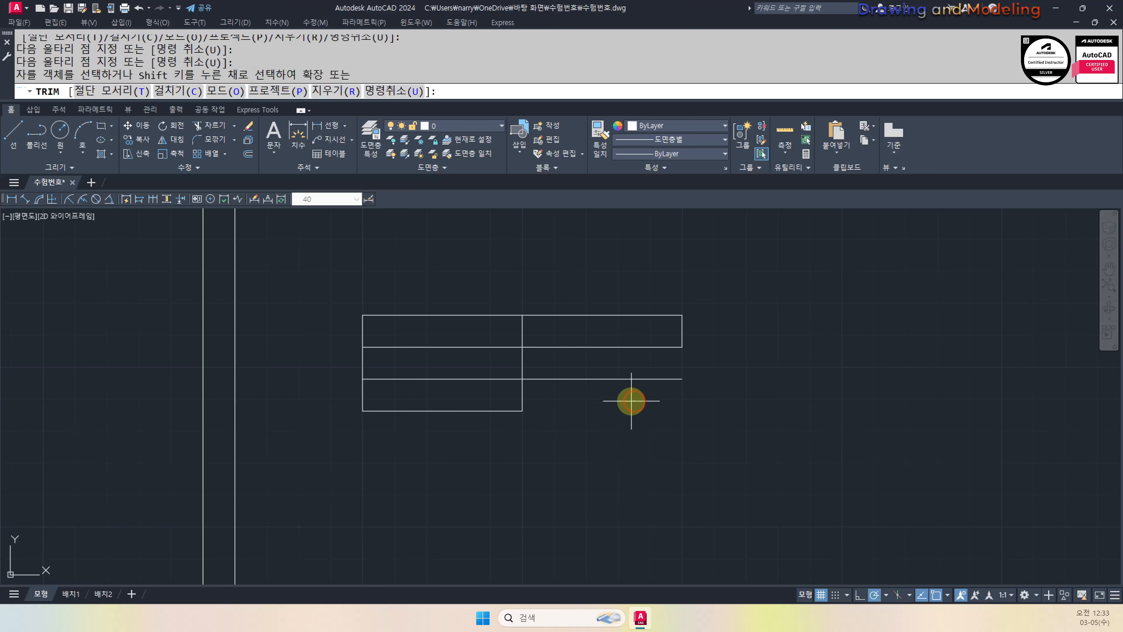
click(690, 360)
key(Return)
key(Escape)
key(Escape)
key(Escape)
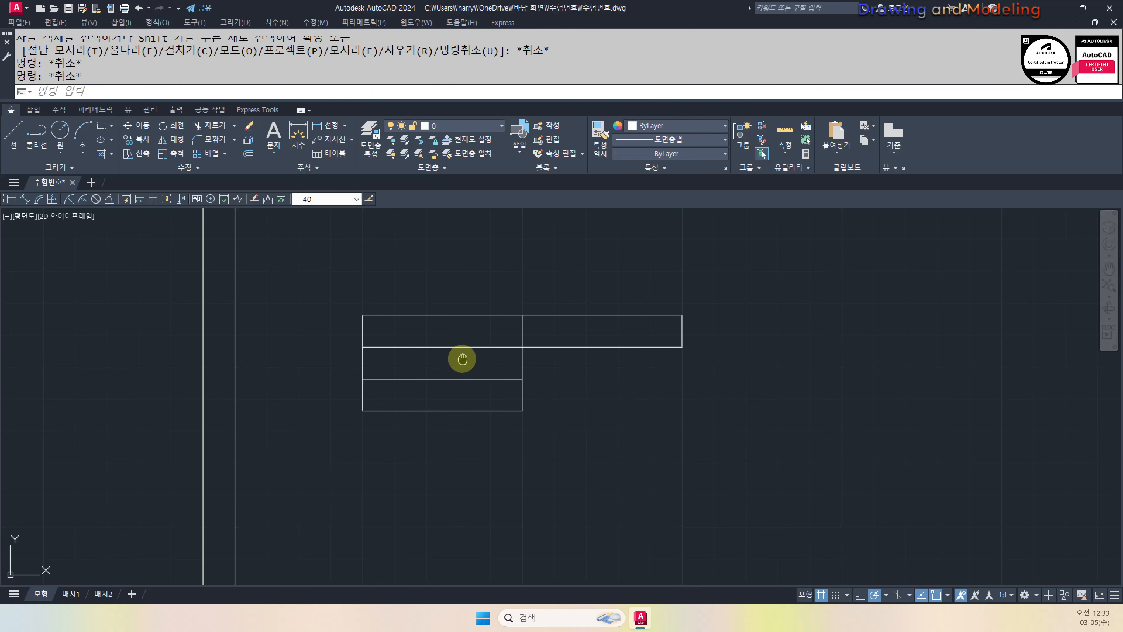
Draw a second vertical divider from the bottom edge's midpoint to the top edge
middle_drag(462, 358, 614, 388)
text(l)
key(Return)
click(594, 440)
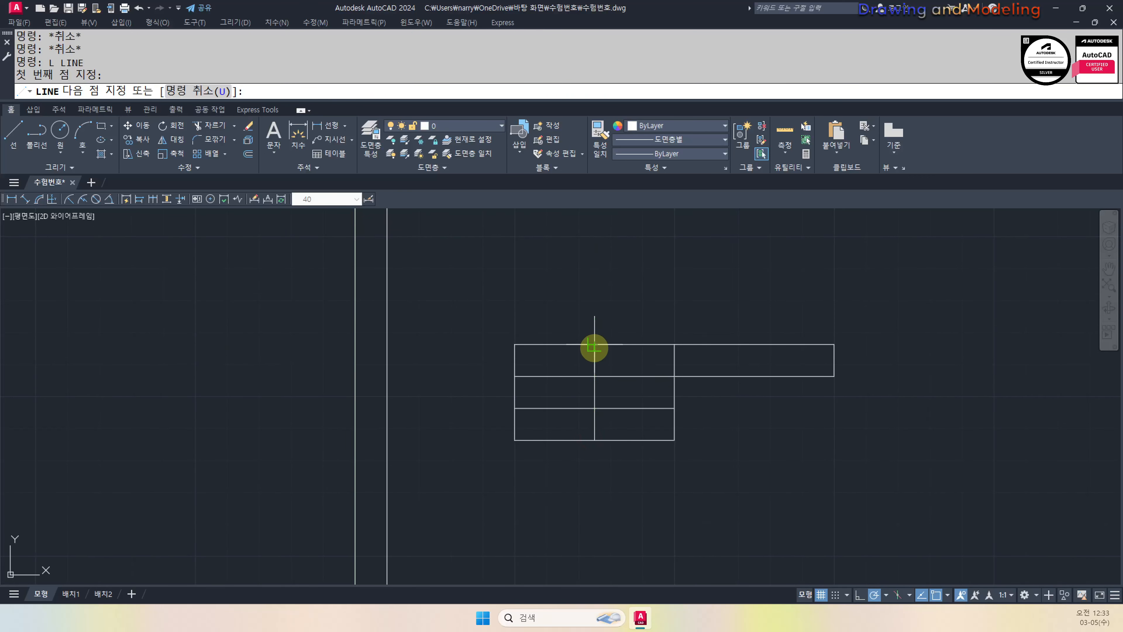
click(594, 345)
key(Escape)
key(Escape)
Move the whole table so its top-left corner sits at the border's inner corner
drag(840, 520, 479, 329)
scroll(451, 340, down, 2)
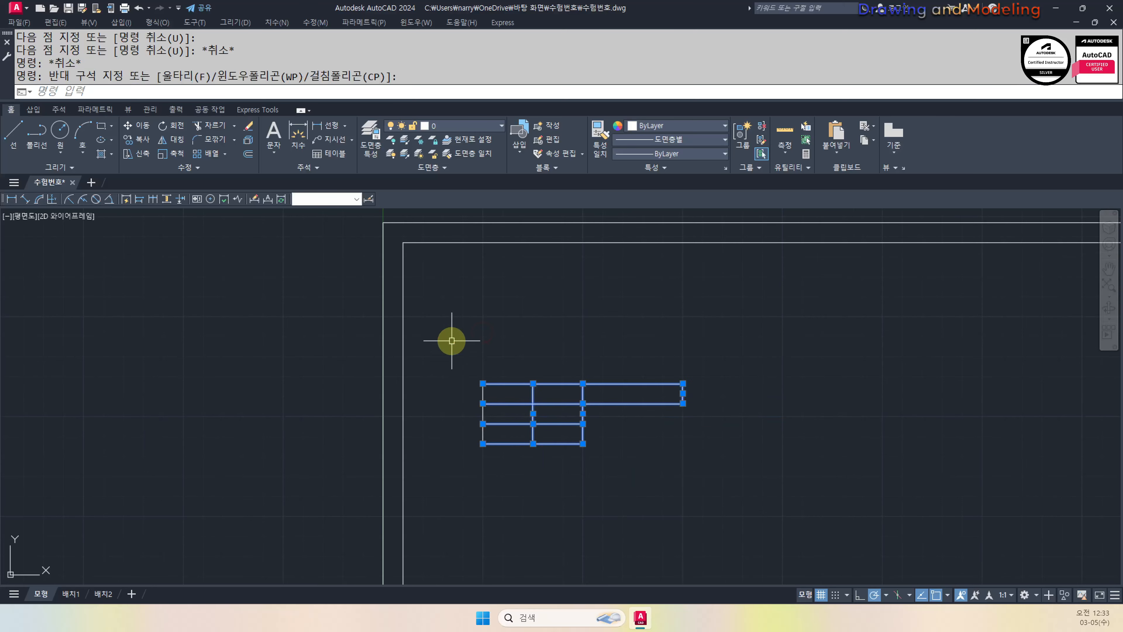
middle_drag(514, 356, 631, 394)
text(m)
key(Return)
click(596, 420)
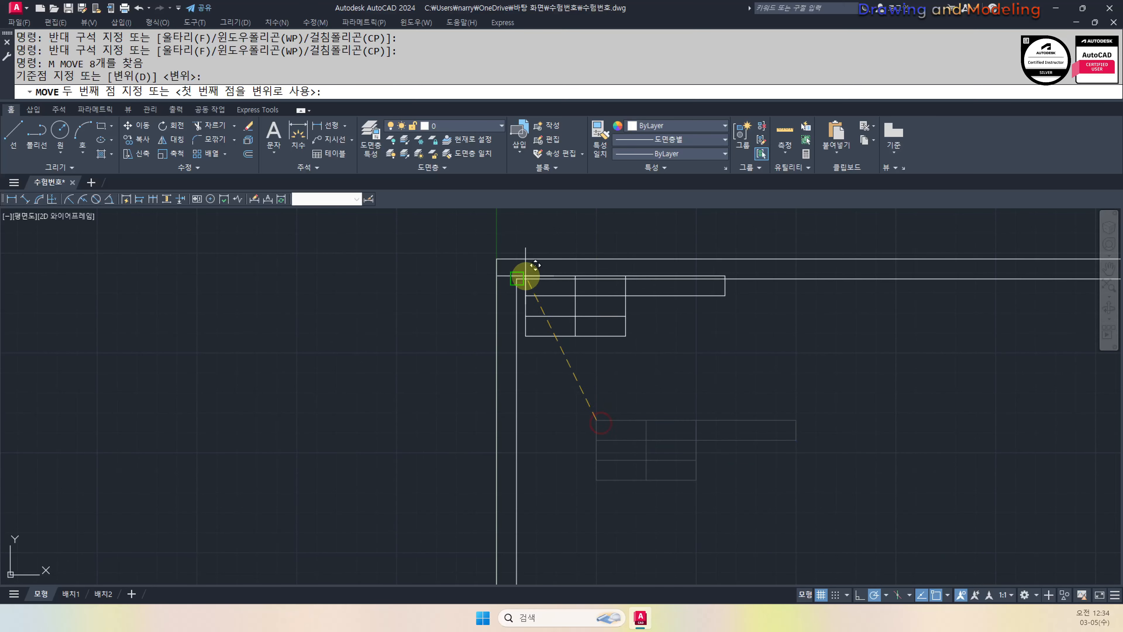
click(517, 278)
key(Escape)
key(Escape)
scroll(682, 376, down, 3)
scroll(652, 446, up, 3)
Draw a circle with radius 7
text(c)
key(Return)
click(647, 437)
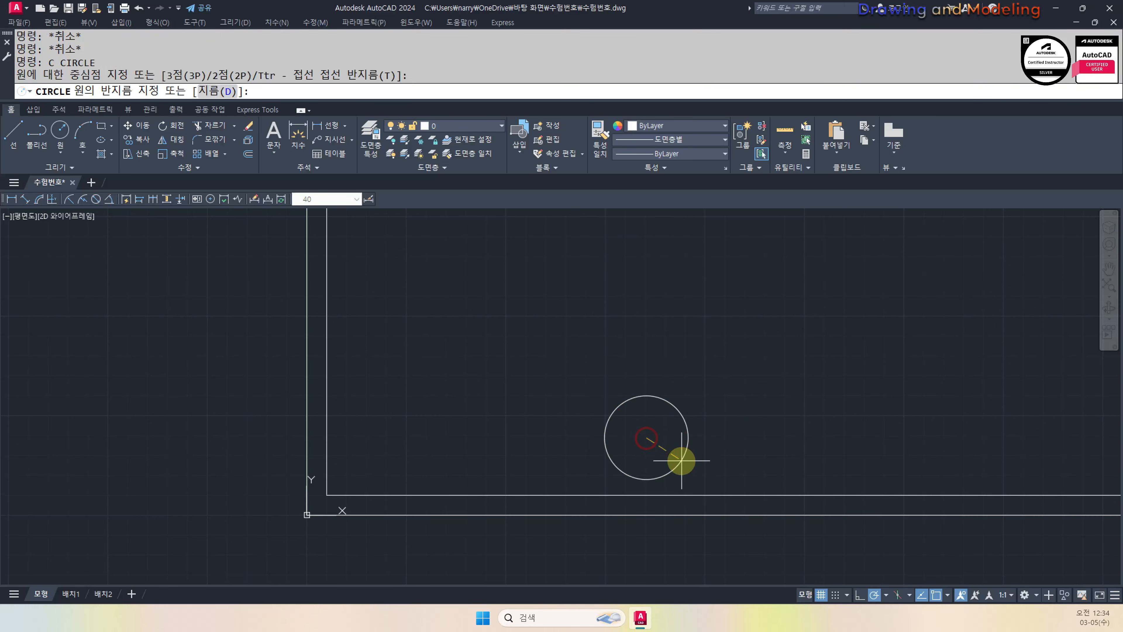
text(7)
key(Return)
key(Escape)
key(Escape)
Draw a 100-long horizontal line from the circle's left quadrant
text(l)
key(Return)
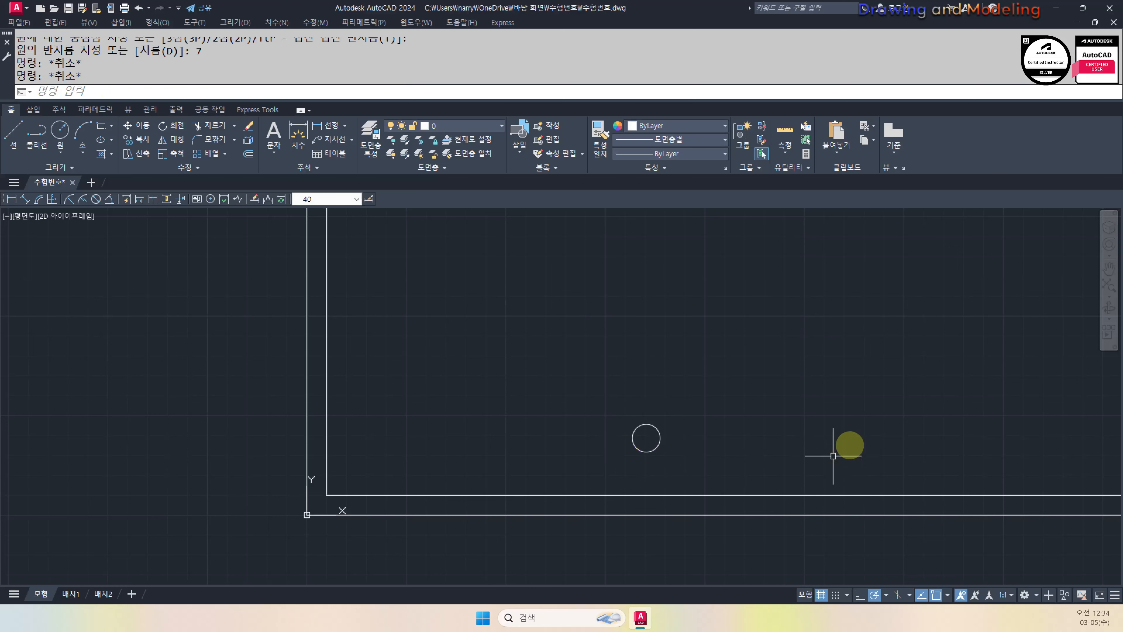
middle_drag(847, 446, 757, 448)
click(543, 439)
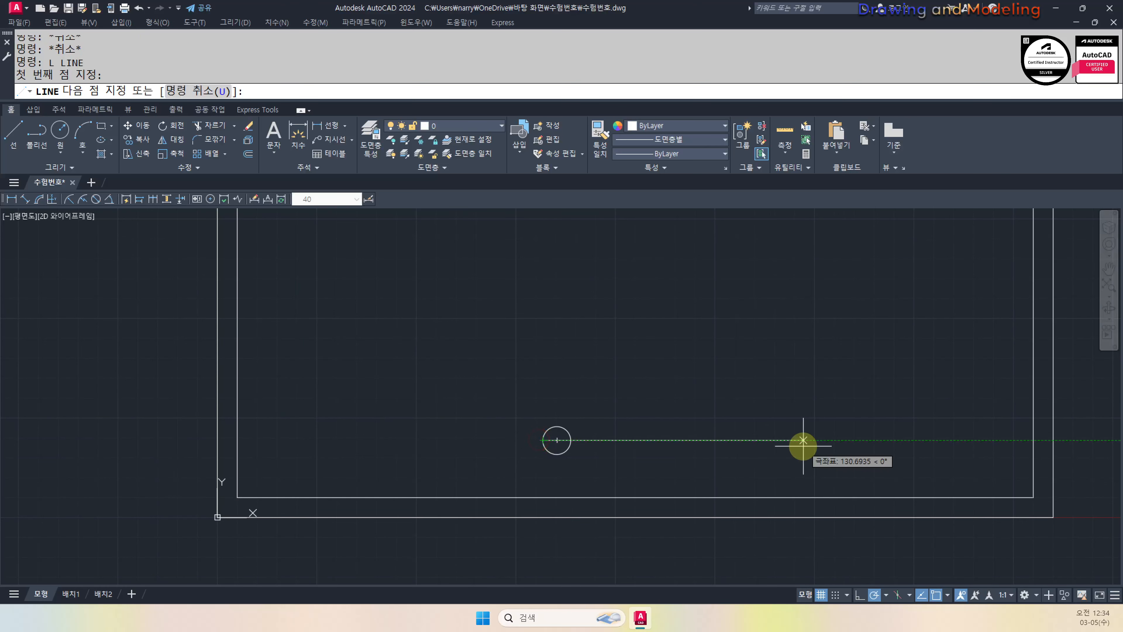
key(Escape)
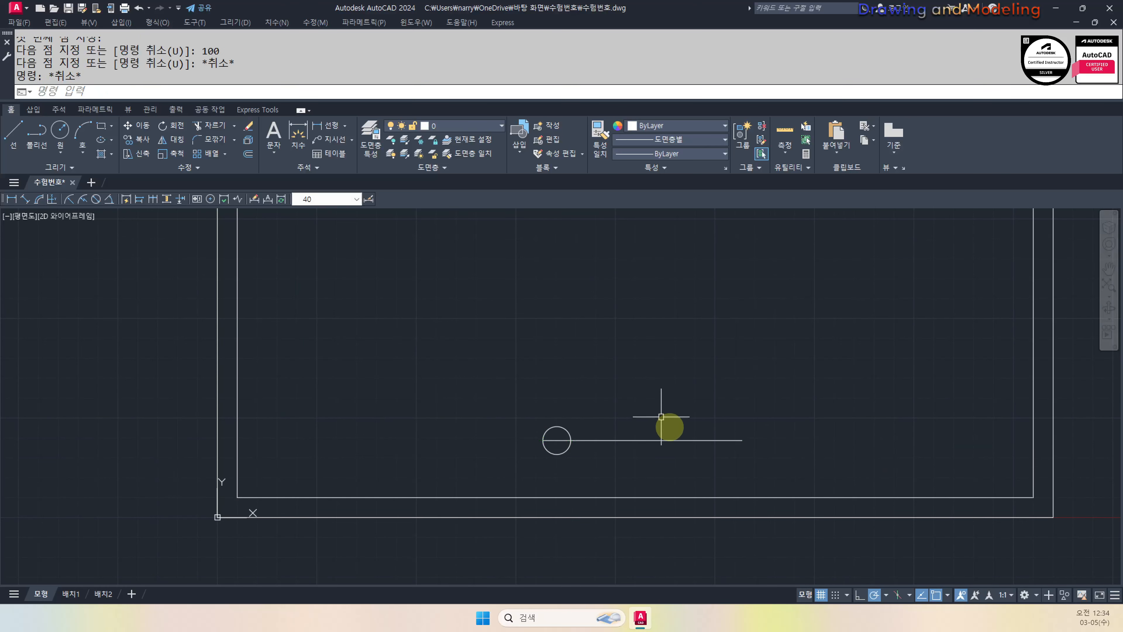
key(F8)
middle_drag(729, 384, 787, 384)
With ortho on, add a short line from the circle's bottom to its centre
text(L)
key(Return)
scroll(682, 448, up, 1)
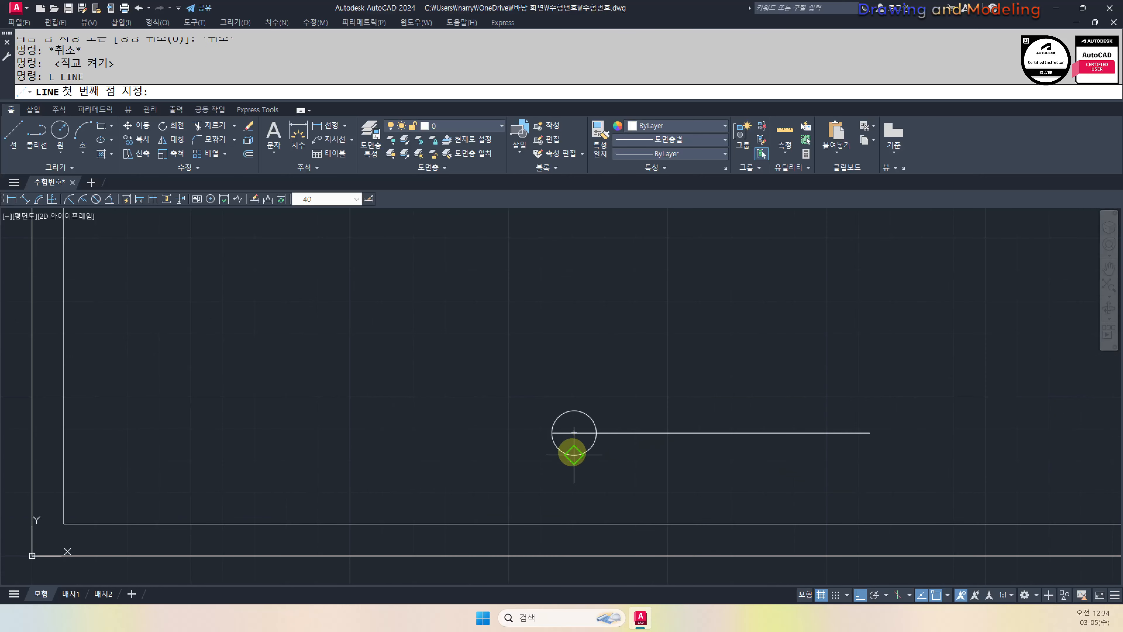
click(573, 454)
click(579, 428)
key(Escape)
key(Escape)
Move the circle and its lines down to the bottom of the drawing frame
click(889, 486)
click(587, 384)
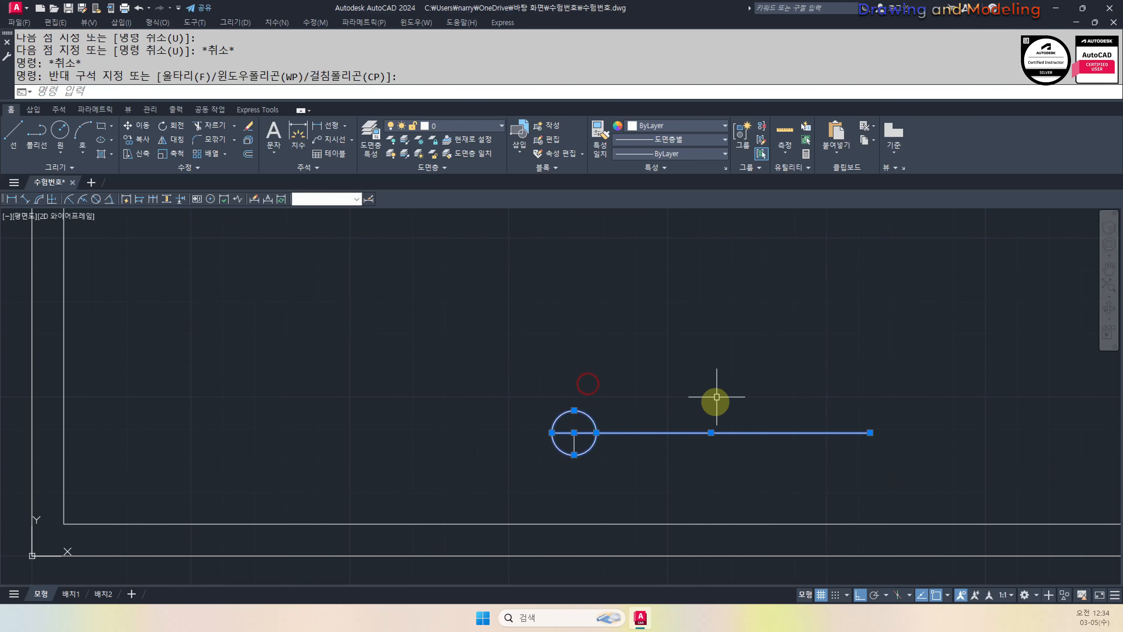
scroll(714, 401, down, 2)
middle_drag(723, 387, 663, 417)
click(743, 384)
click(561, 466)
text(m)
key(Return)
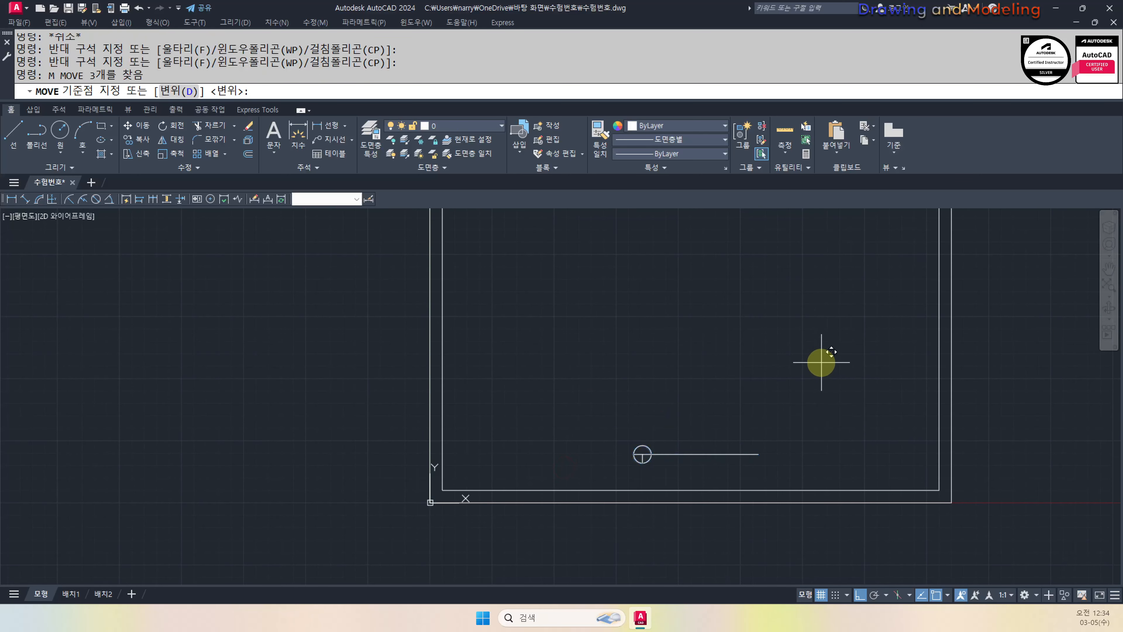
click(820, 361)
key(F8)
click(815, 383)
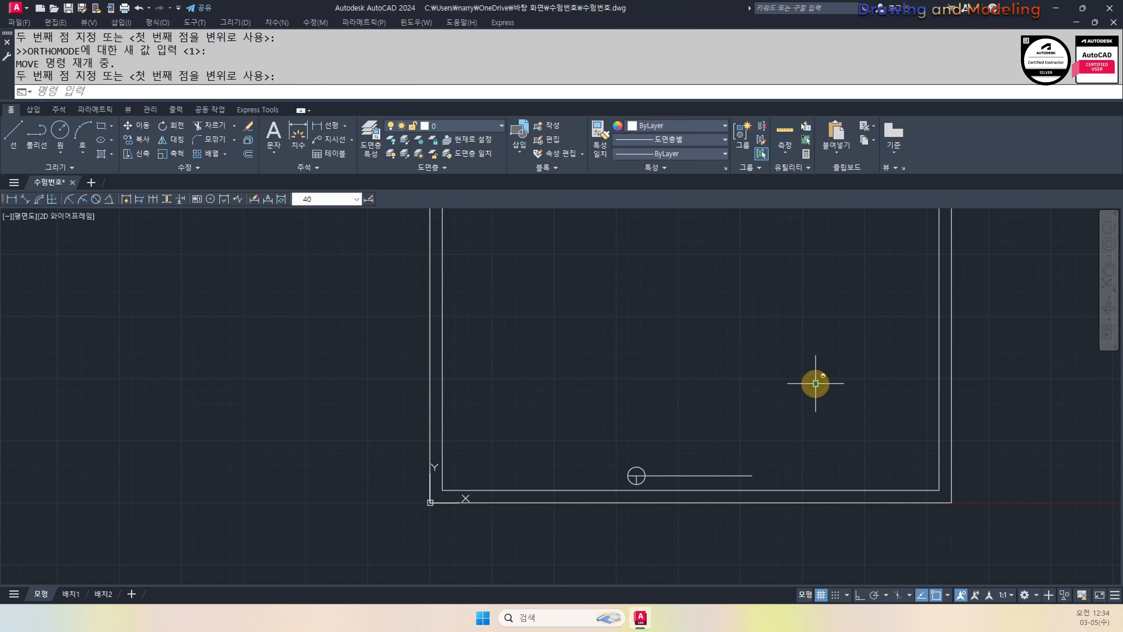
Zoom All to show the whole frame, then zoom in on the title table
scroll(619, 495, down, 2)
middle_drag(610, 368, 653, 413)
text(z)
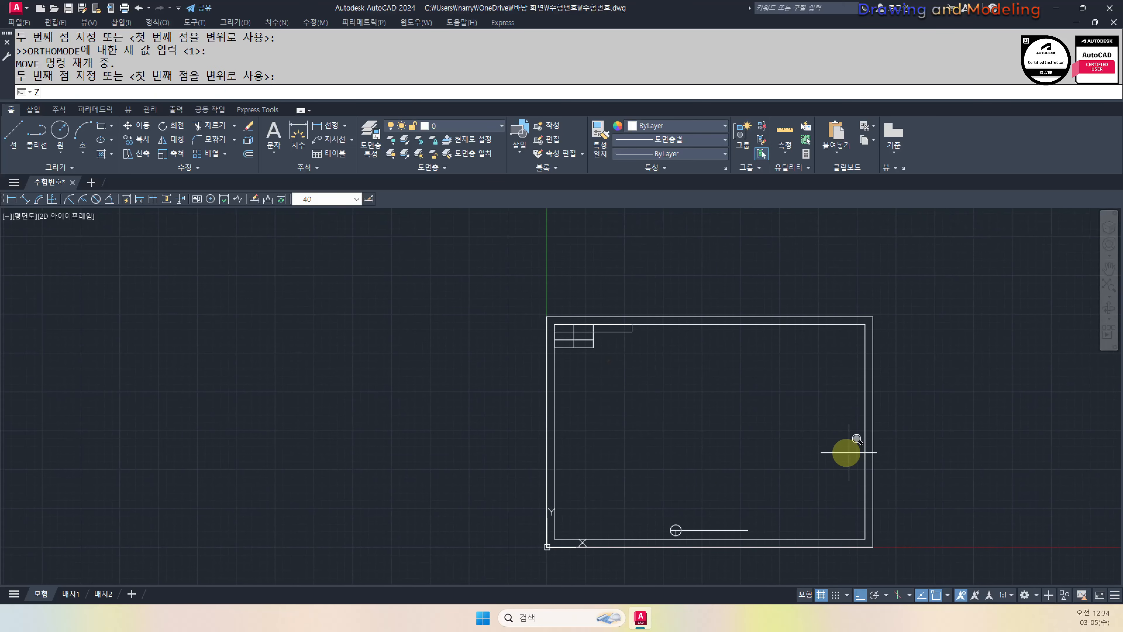
key(Return)
text(a)
key(Return)
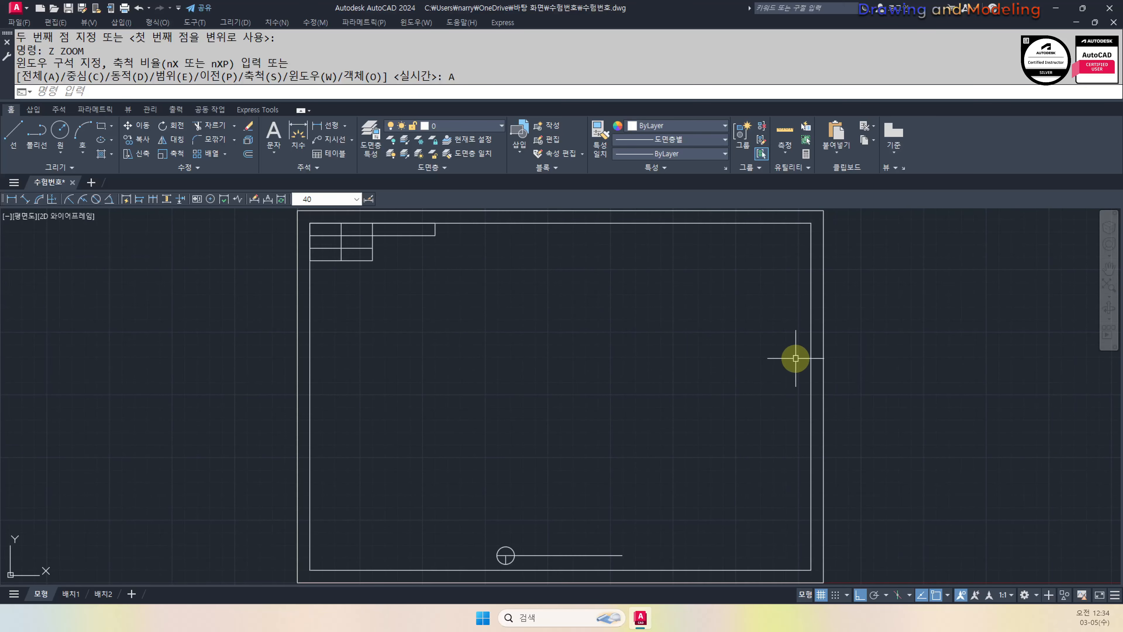
middle_drag(391, 303, 570, 417)
scroll(458, 320, up, 3)
middle_drag(854, 455, 666, 404)
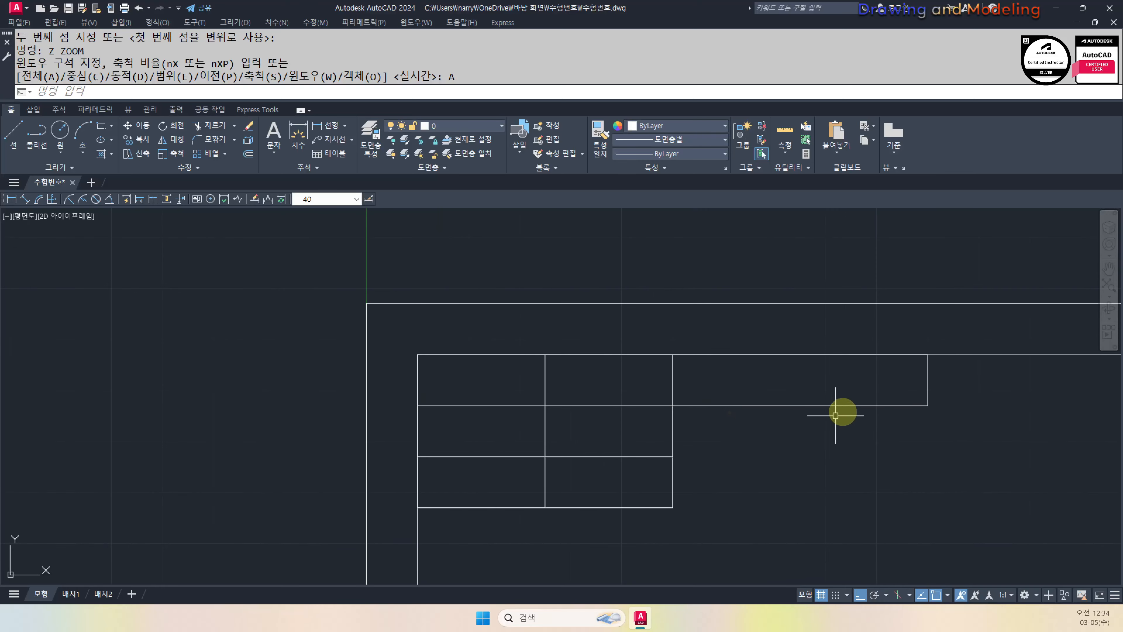
Draw diagonal guide lines across the title block cells from the table's top corners
text(l)
key(Return)
click(928, 354)
click(672, 405)
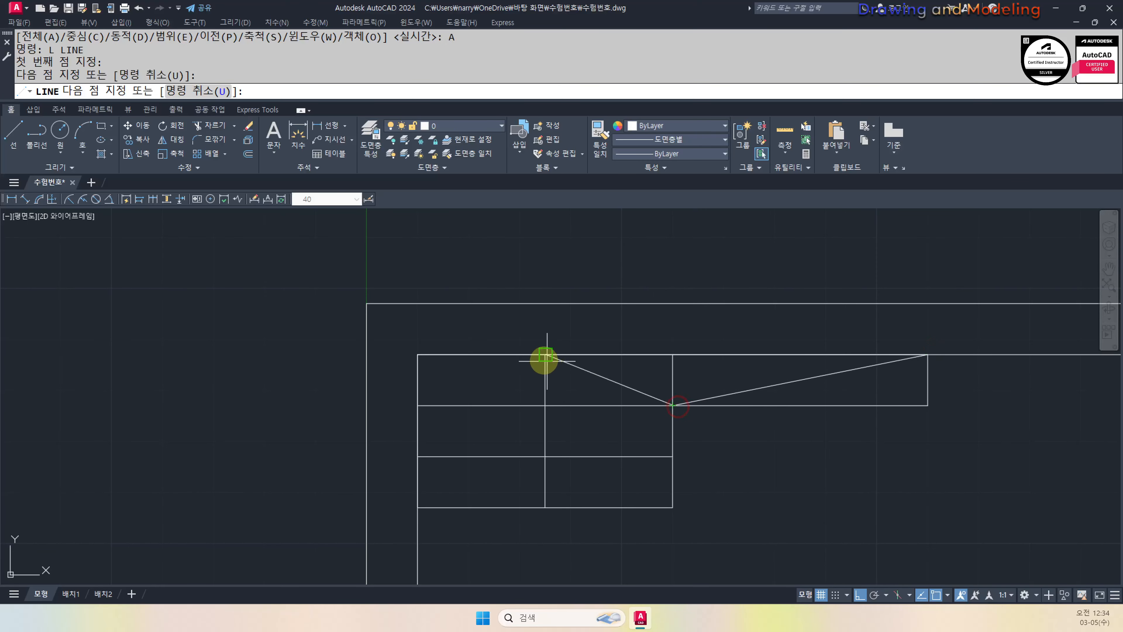
click(544, 353)
key(Escape)
middle_drag(657, 444, 671, 446)
Write the title 전산응용건축제도기능사 at height 3, middle-centred on the sloped line's midpoint
text(dt)
key(Return)
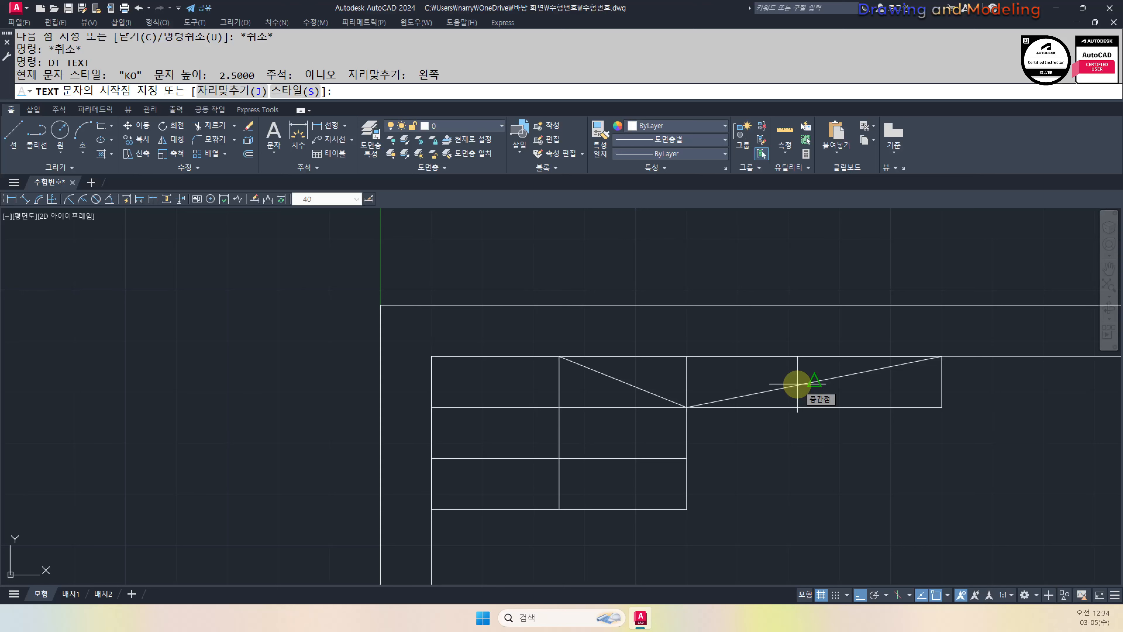
text(j)
key(Return)
key(Return)
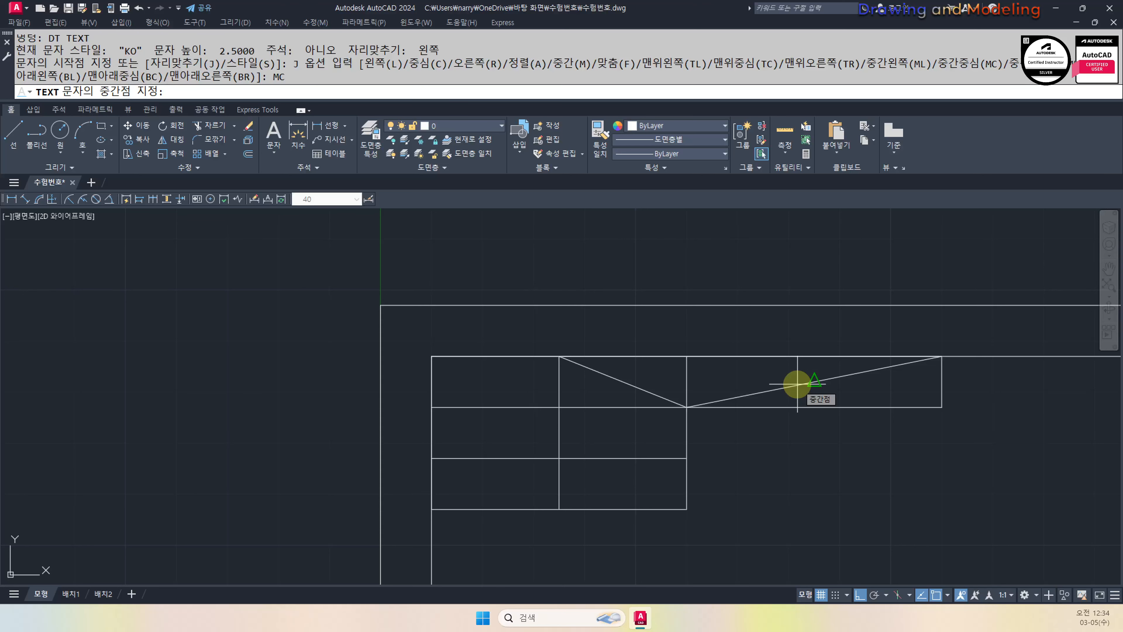
click(809, 384)
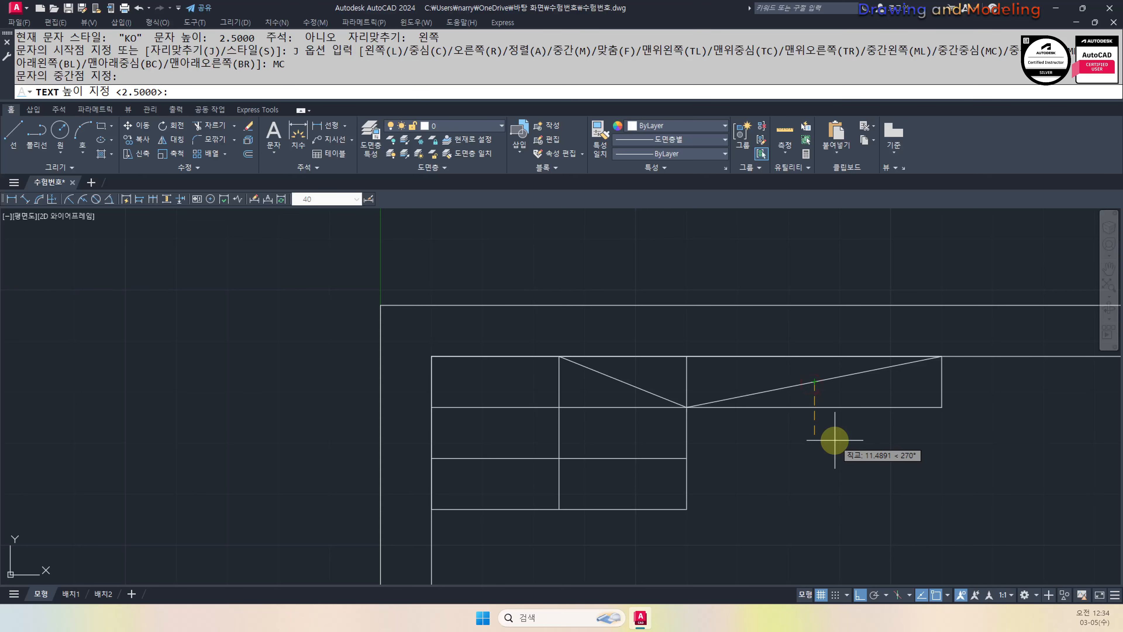
key(Return)
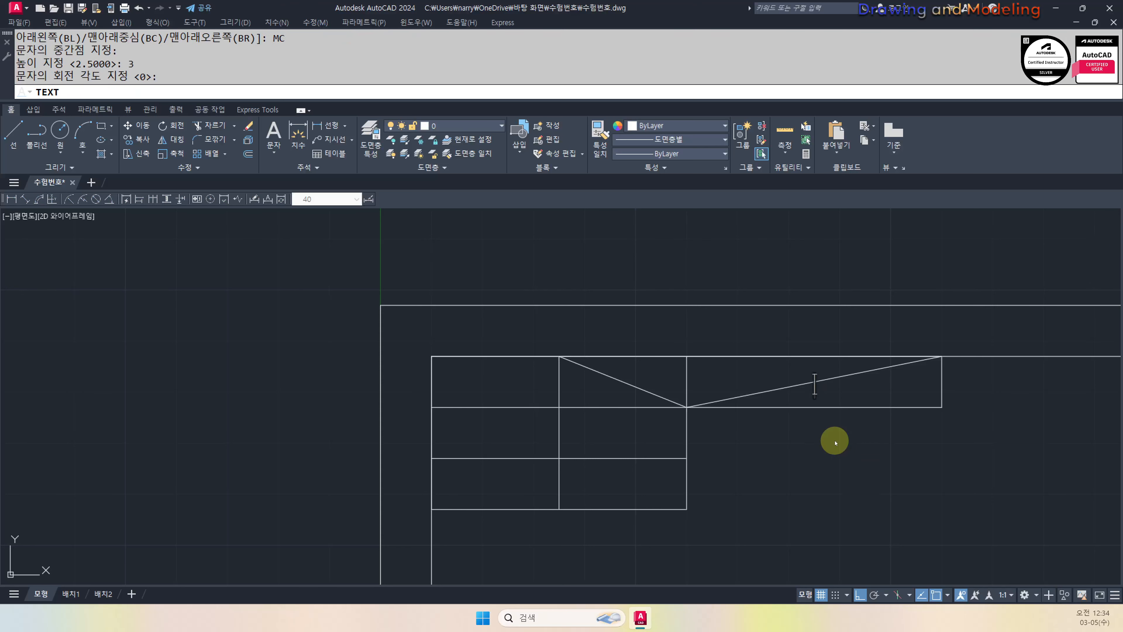
text(전산응용건)
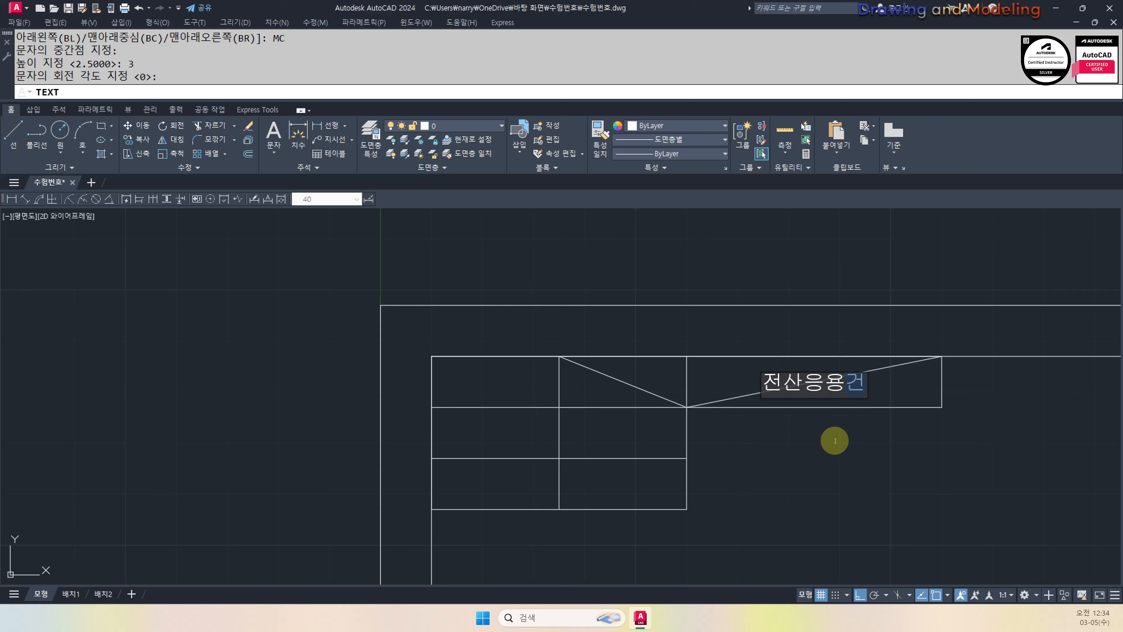
text(축ㅈ도기능사)
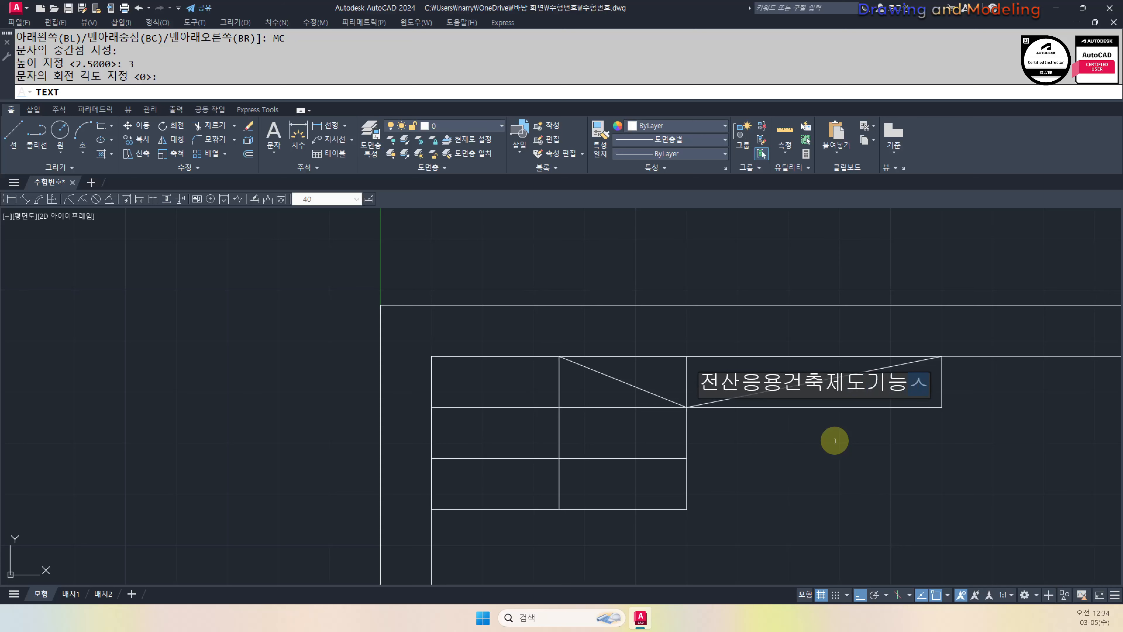
key(Return)
key(Return)
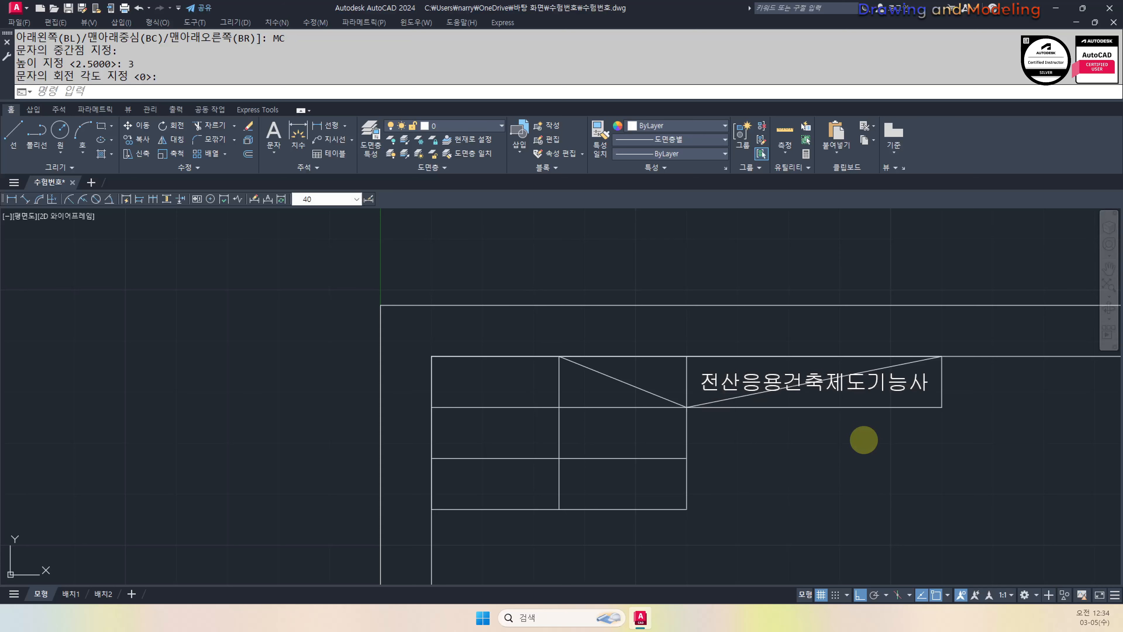
Add the 수험번호 label centred on the left diagonal's midpoint
key(Return)
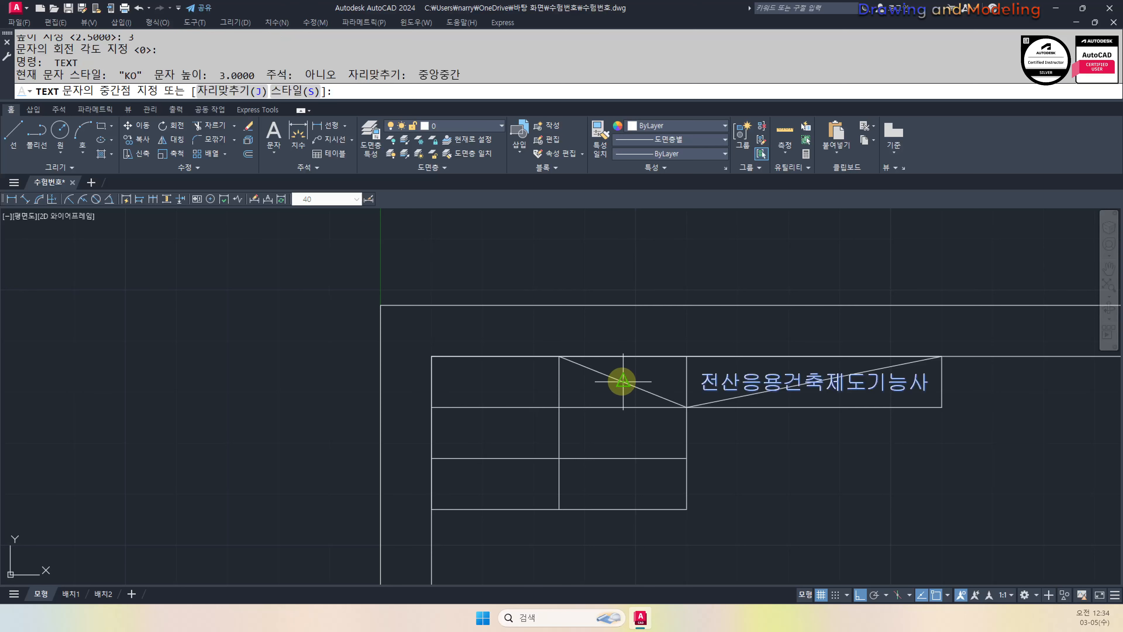
click(628, 384)
key(Return)
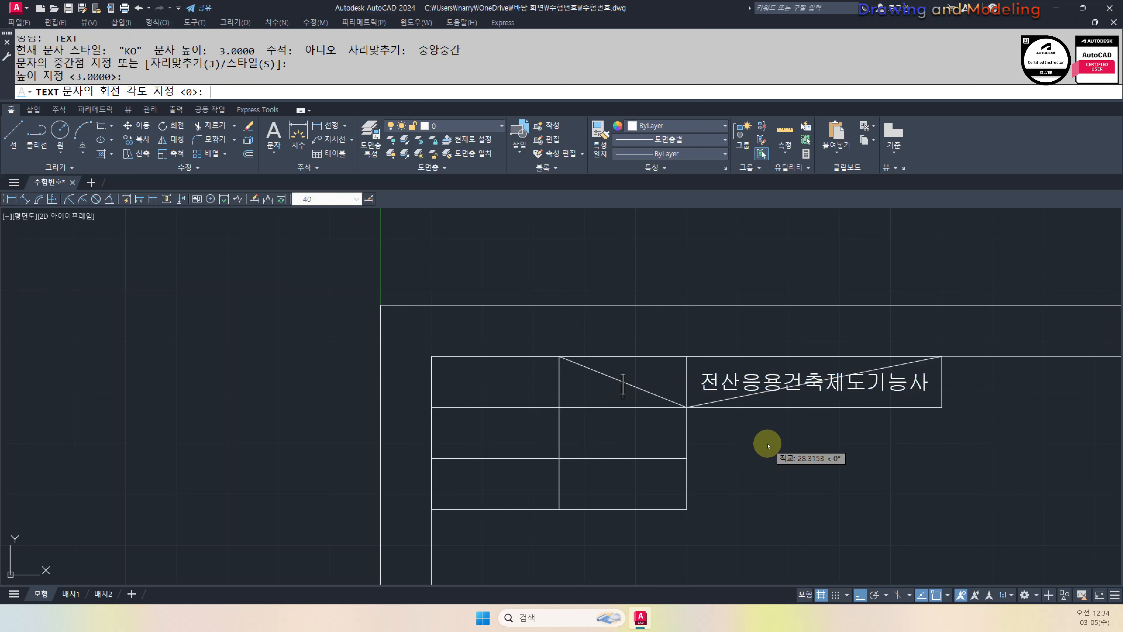
key(Return)
text(수험번)
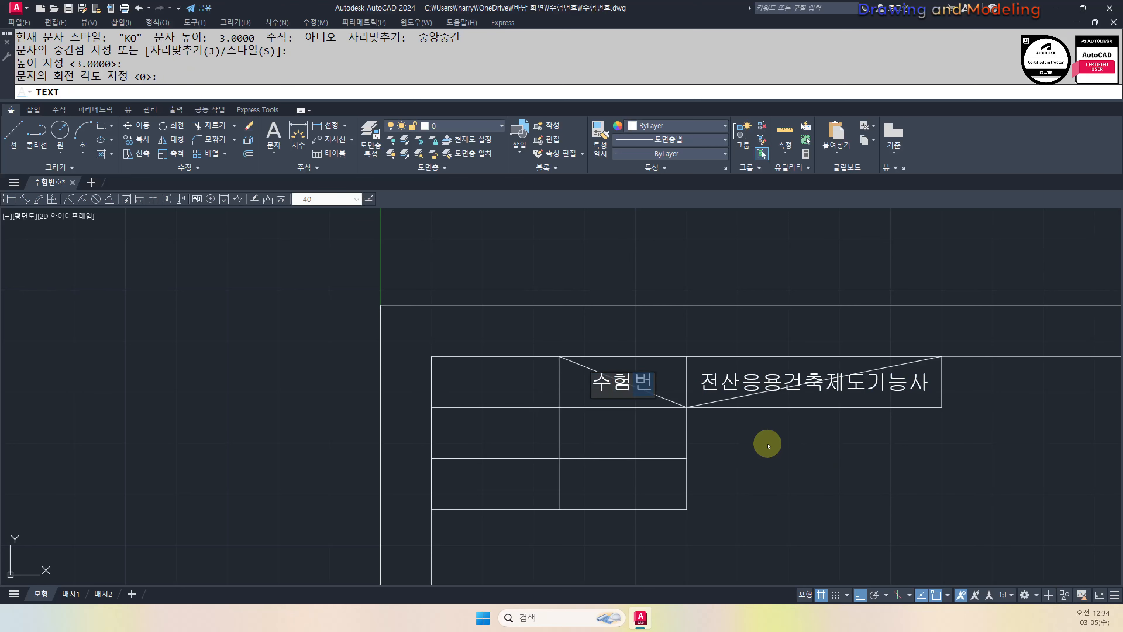
text(호)
key(Escape)
key(Escape)
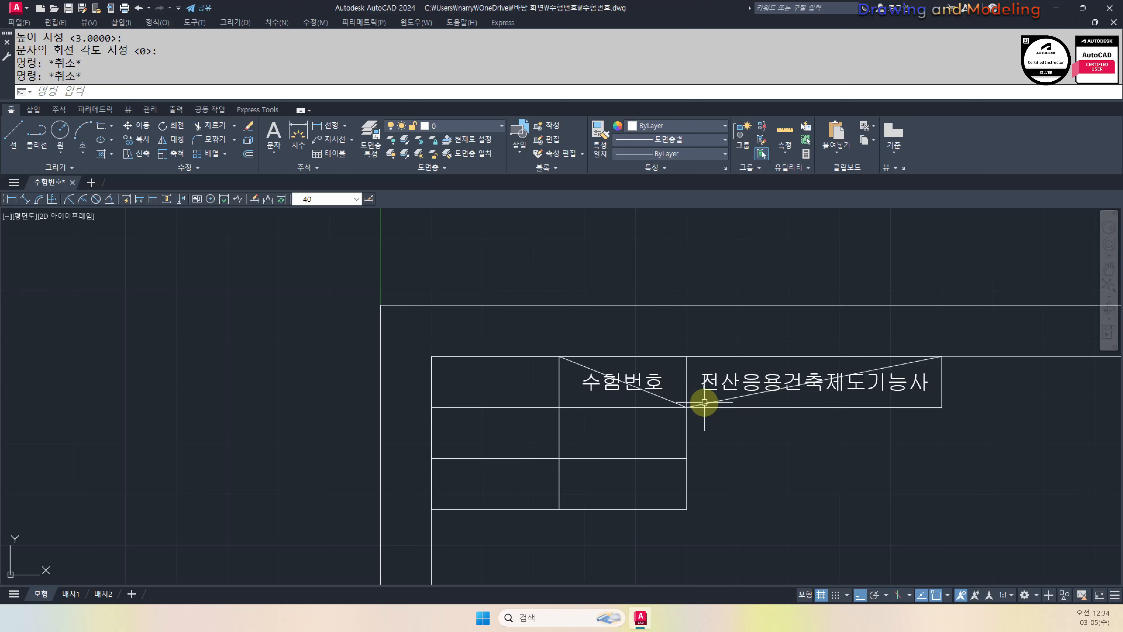
Erase both diagonal guide lines from the table
click(672, 400)
text(e)
key(Return)
click(719, 399)
text(e)
key(Return)
key(Escape)
key(Escape)
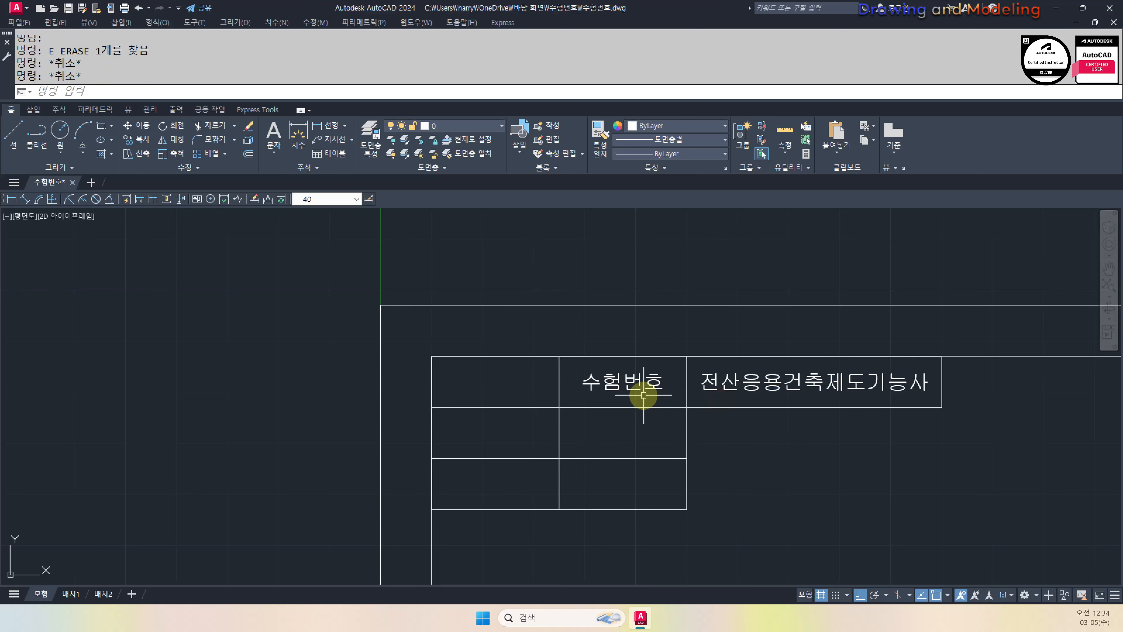
Copy the 수험번호 label into four other table cells
text(co)
key(Return)
click(594, 376)
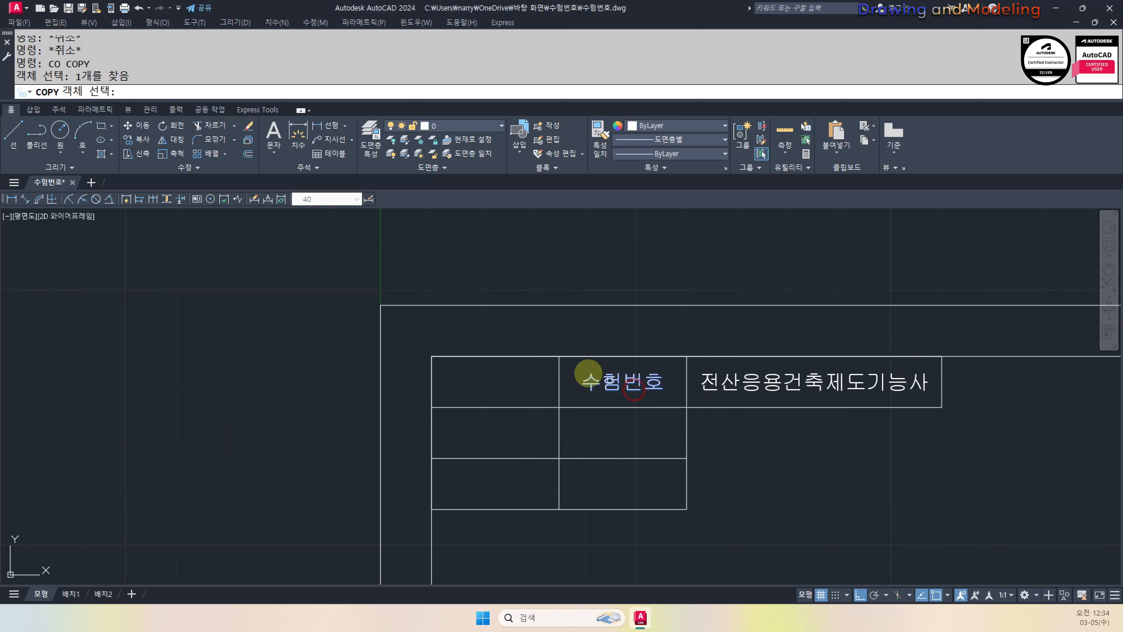
key(Return)
click(559, 356)
click(432, 356)
click(432, 407)
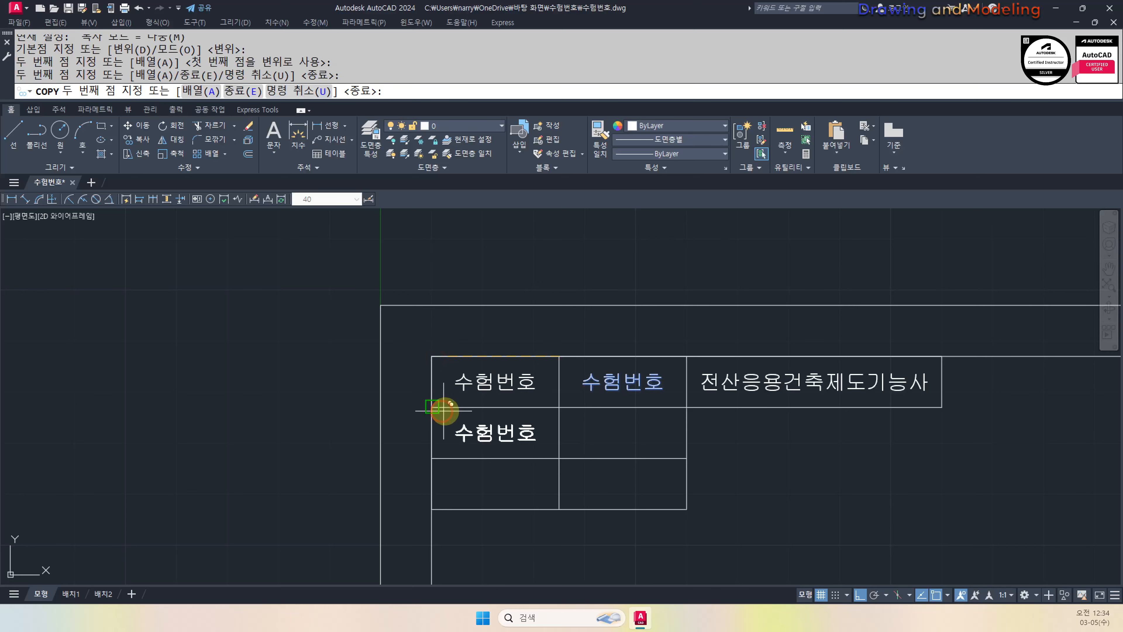
click(560, 407)
click(432, 458)
key(Escape)
key(Escape)
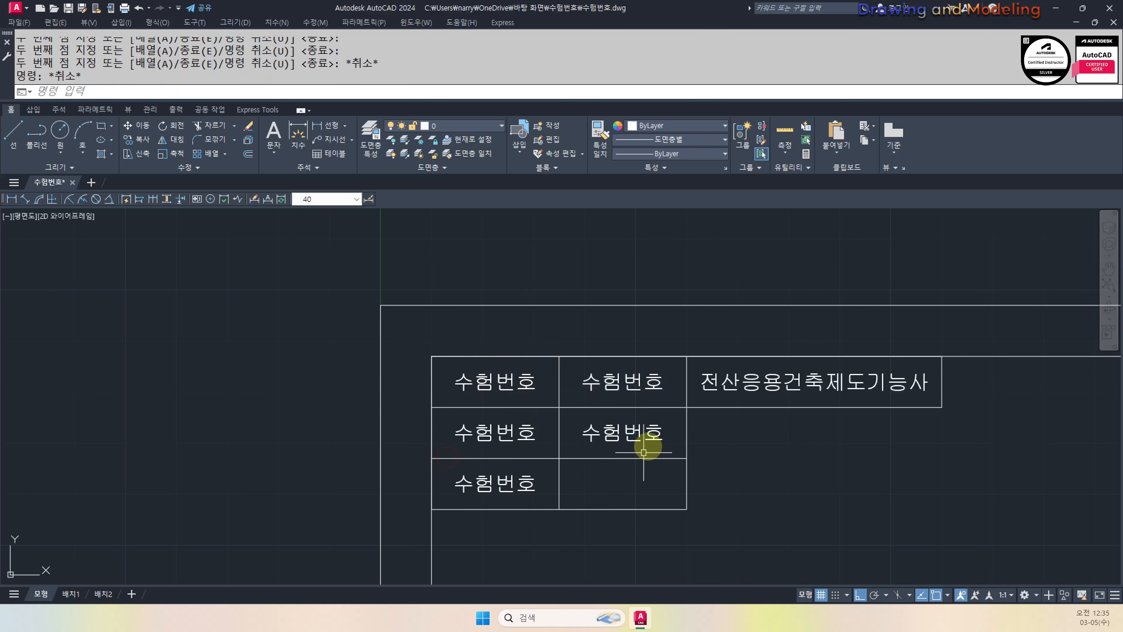
middle_drag(602, 372, 657, 376)
Reword the second-row and third-row first copies to 성 명 and 감독확인
double_click(514, 434)
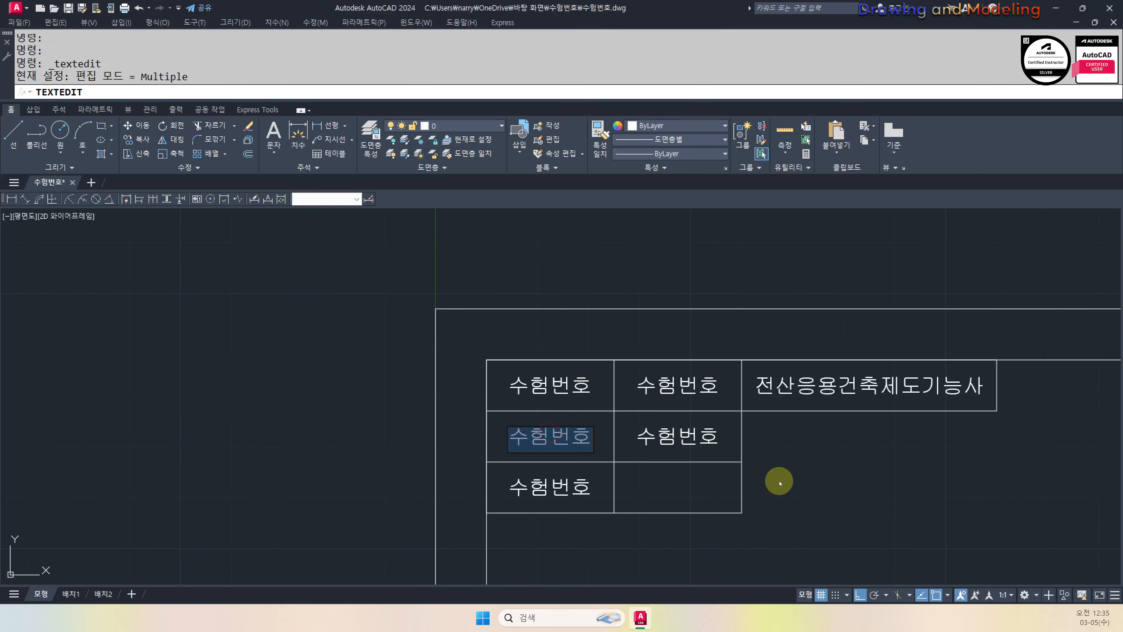
text(T)
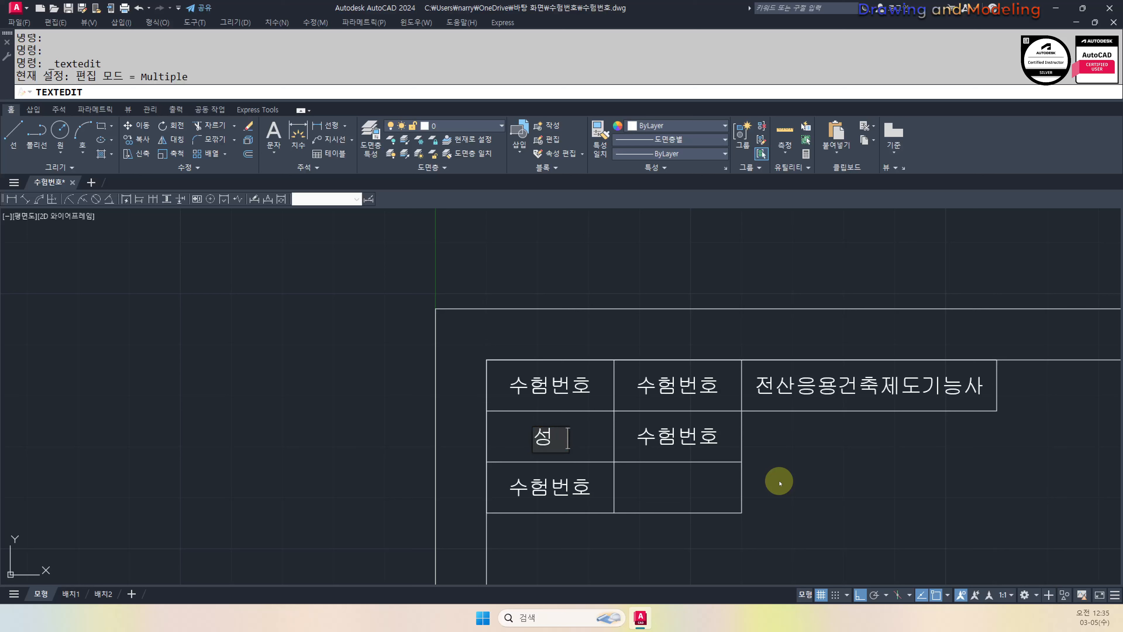
text(ㅇ)
key(Return)
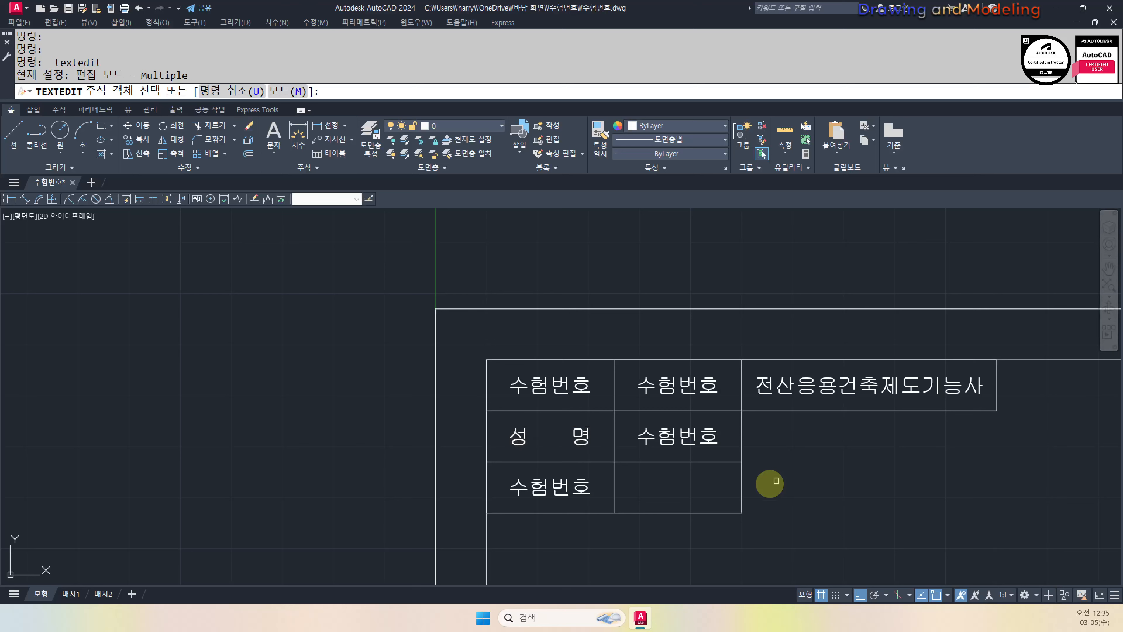
click(586, 487)
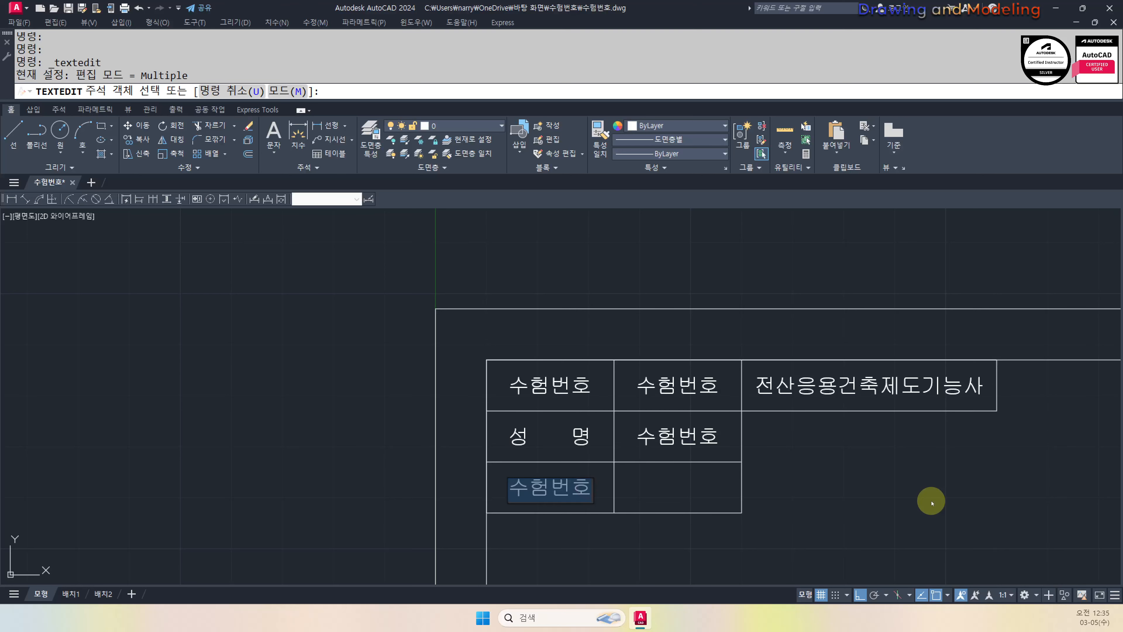
text(감도)
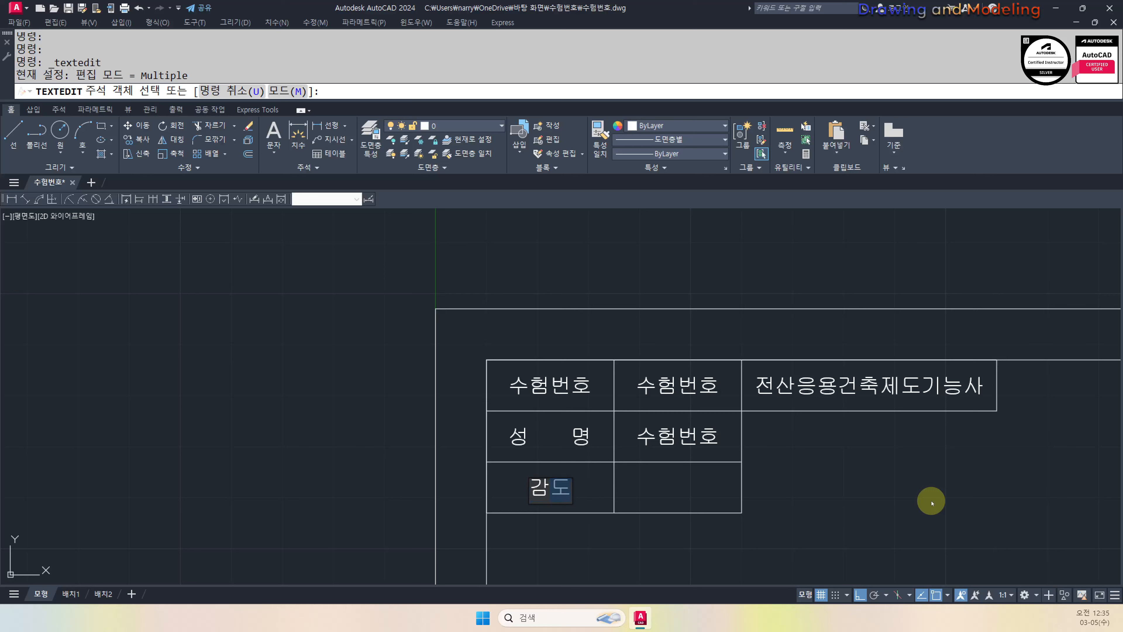
text(ㄱ확인)
key(Return)
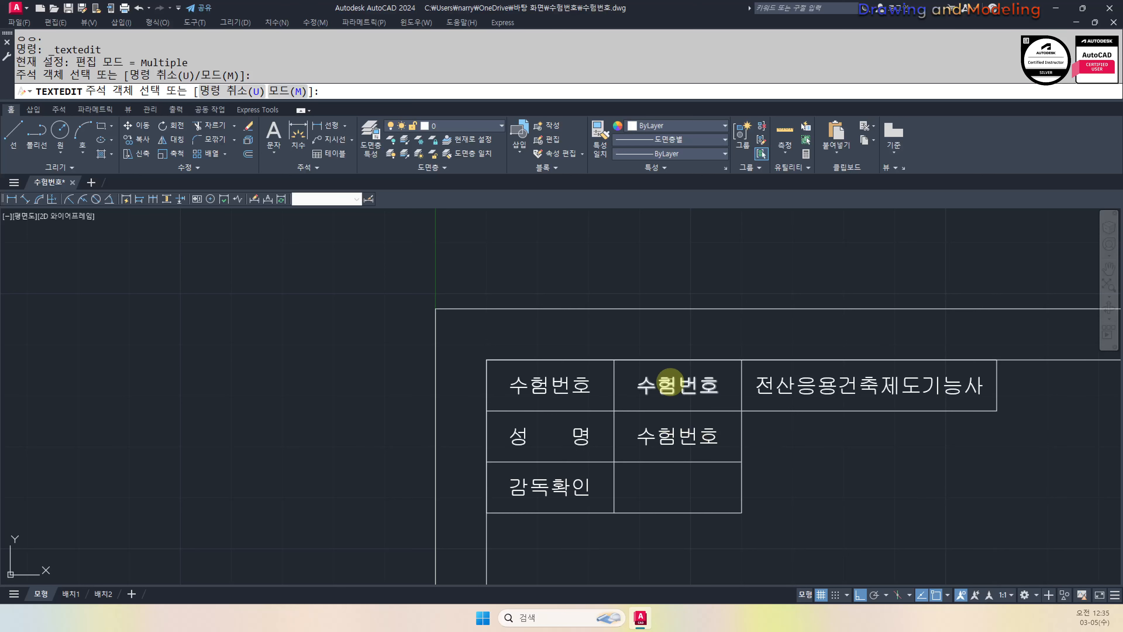
Replace the top-middle and second-row middle copies with the exam number and examinee's name
click(670, 381)
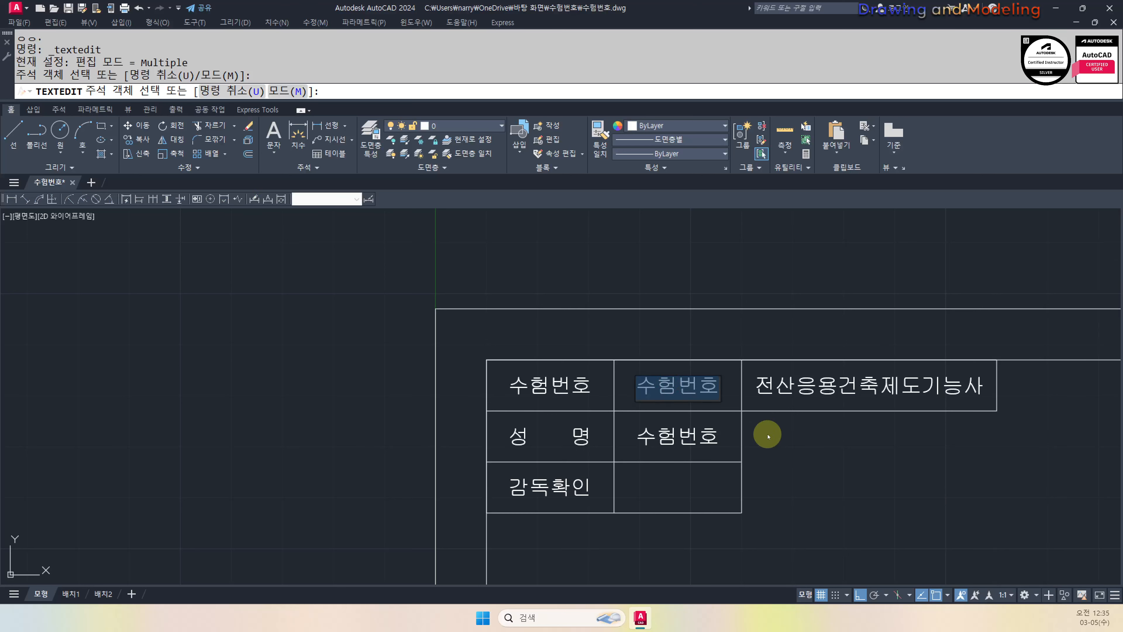
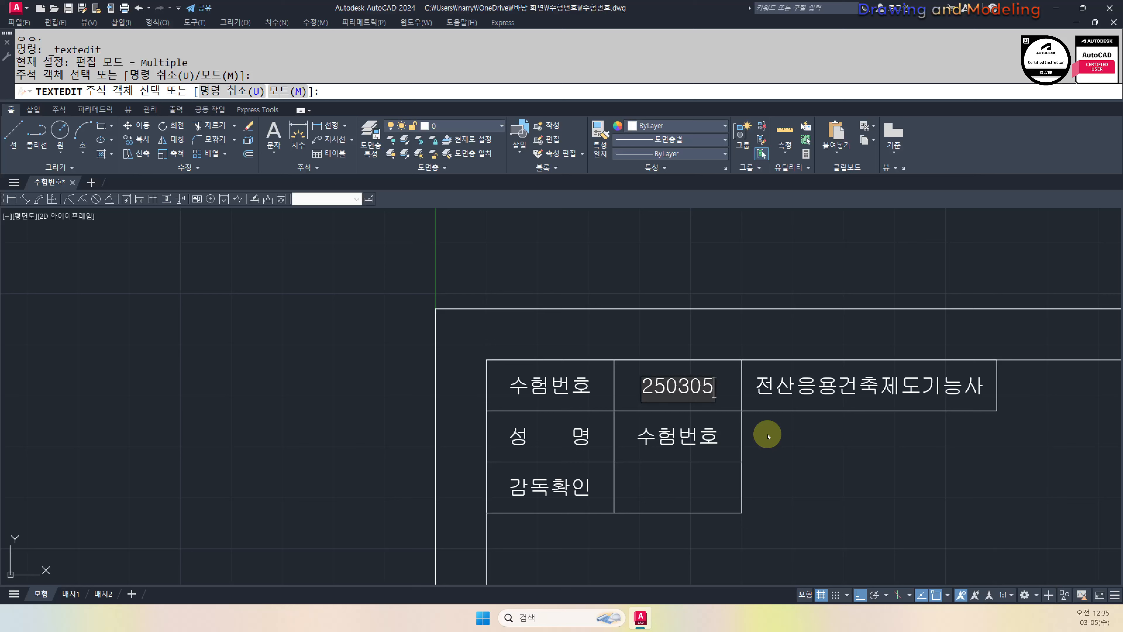
key(Return)
click(710, 431)
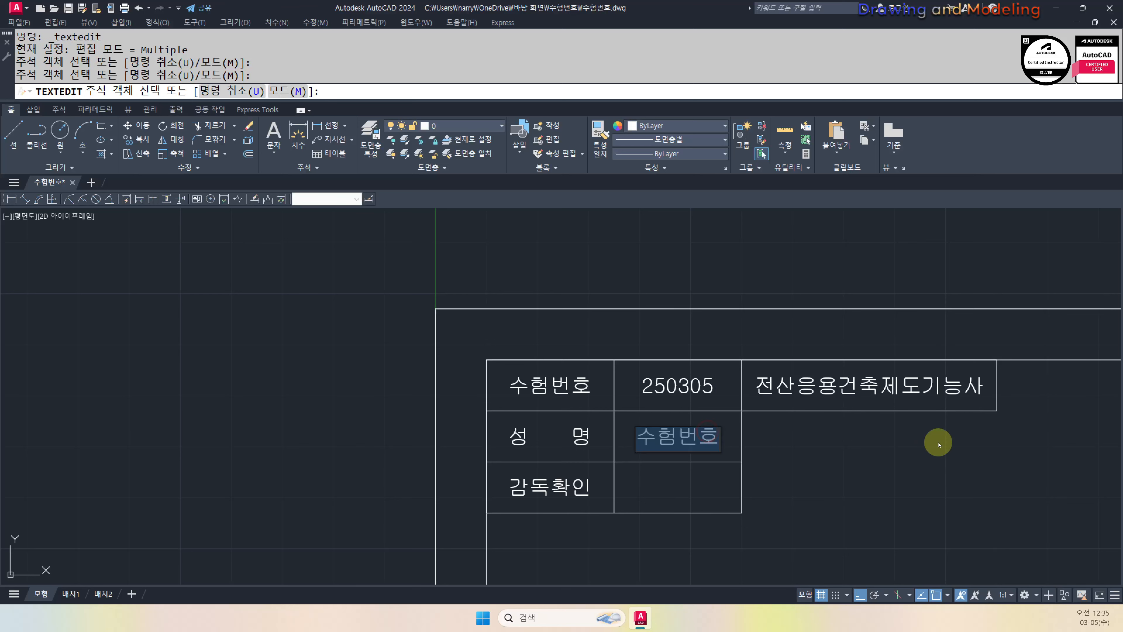
text(아)
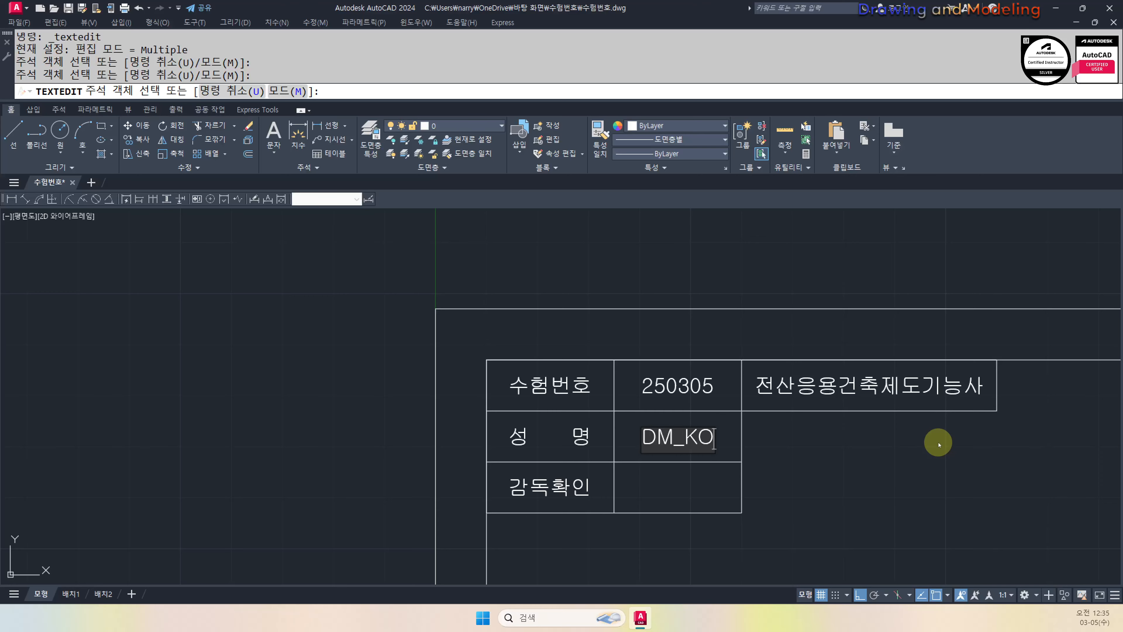
click(938, 444)
key(Escape)
Write the heading 'A부분 단면상세도' at height 6 above the line beside the circle
scroll(751, 424, down, 5)
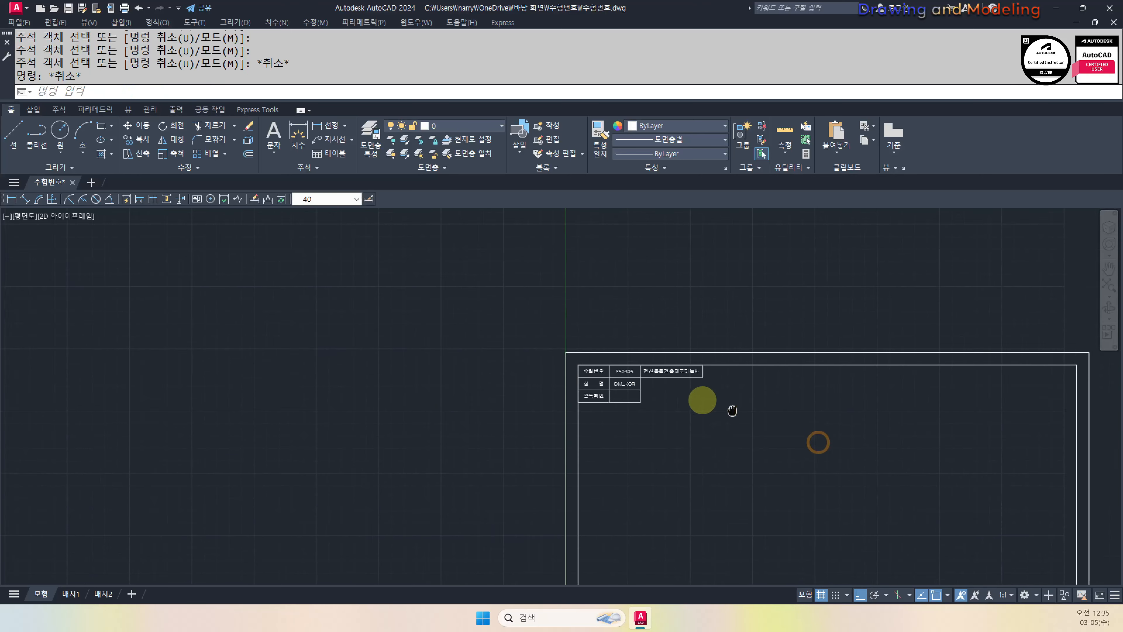
middle_drag(702, 401, 685, 362)
scroll(685, 362, down, 2)
scroll(641, 411, up, 6)
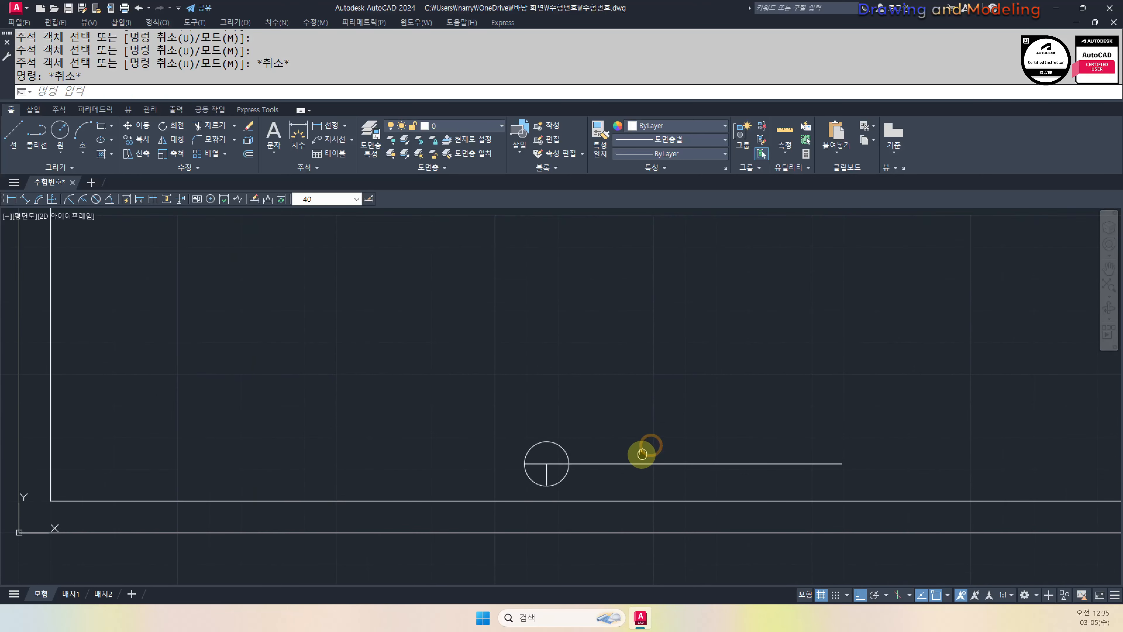
text(DT)
key(Return)
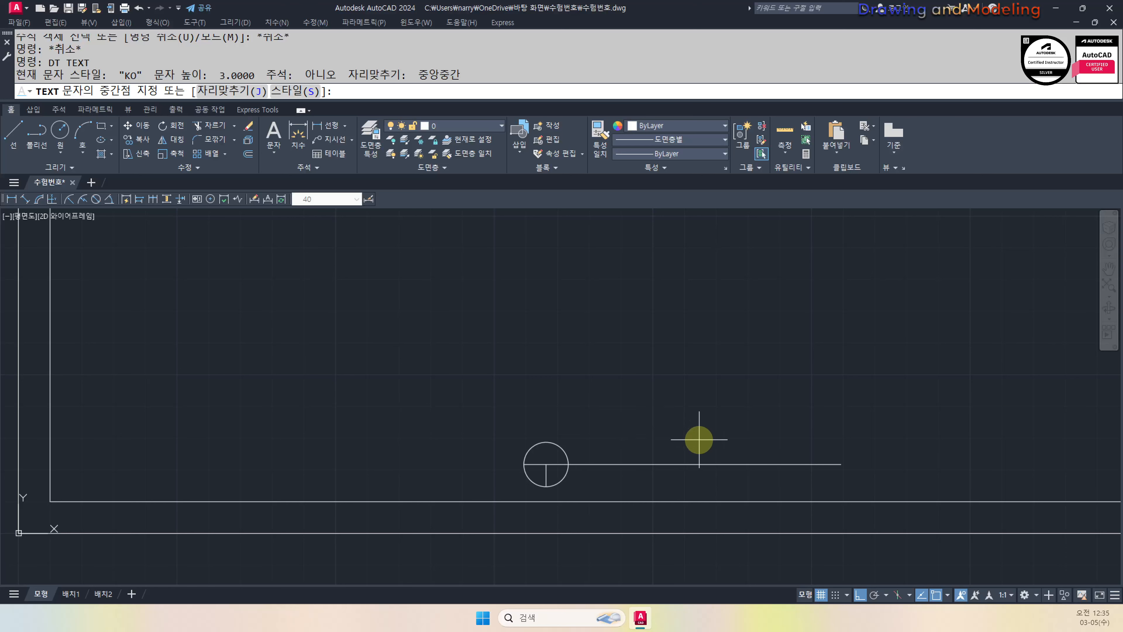
click(699, 438)
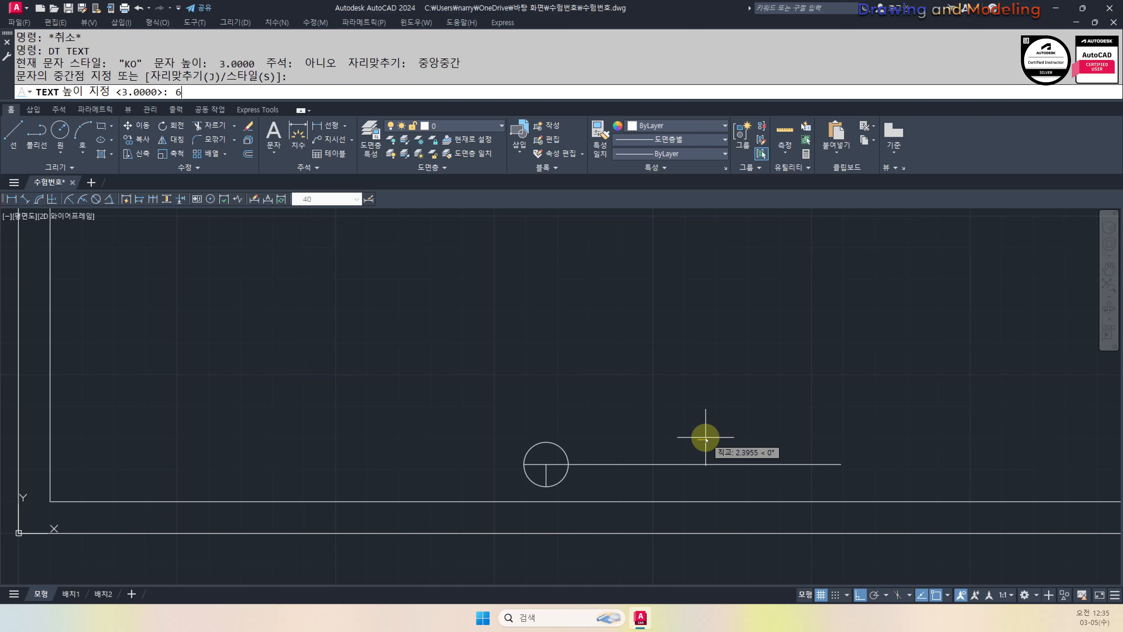
key(Return)
key(Return)
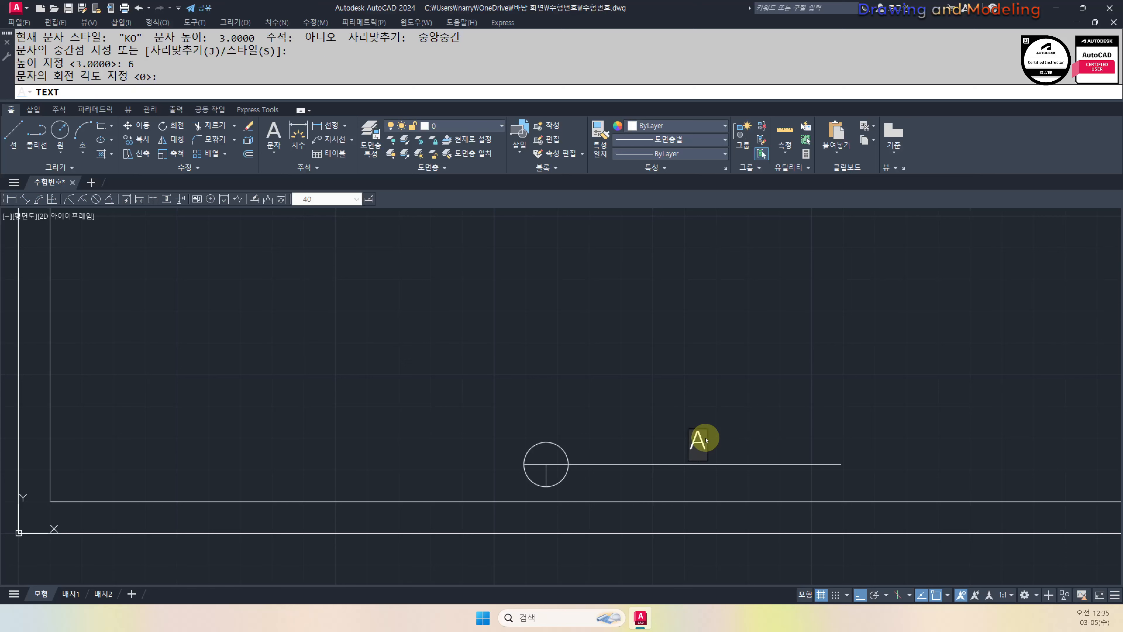
text(A부부)
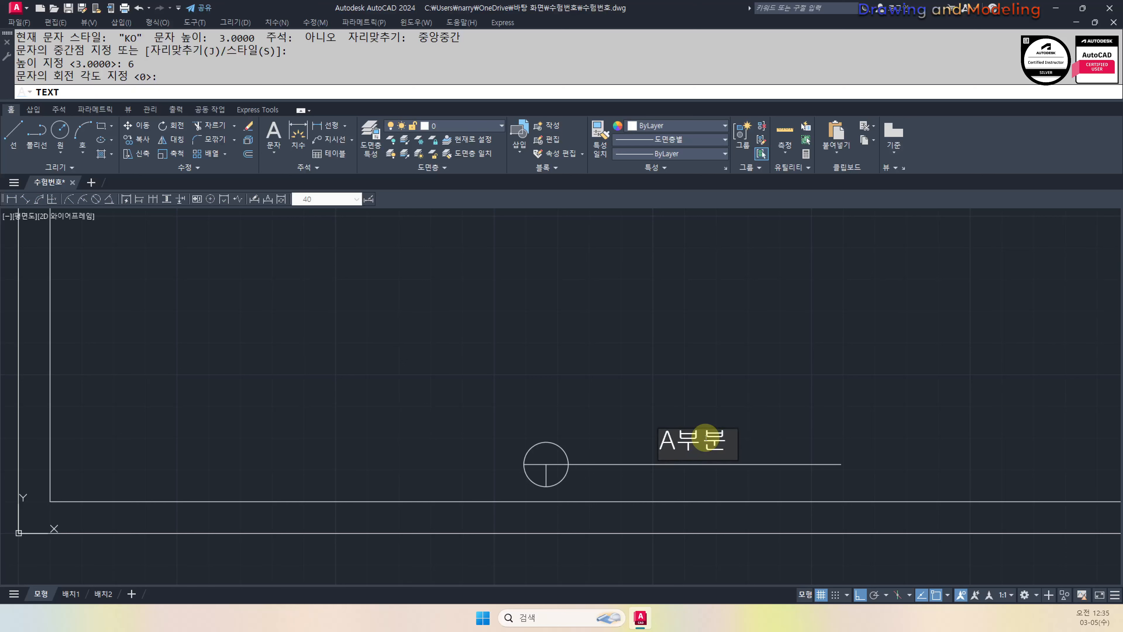
text( EK)
key(BackSpace)
key(BackSpace)
text(단면)
text(산)
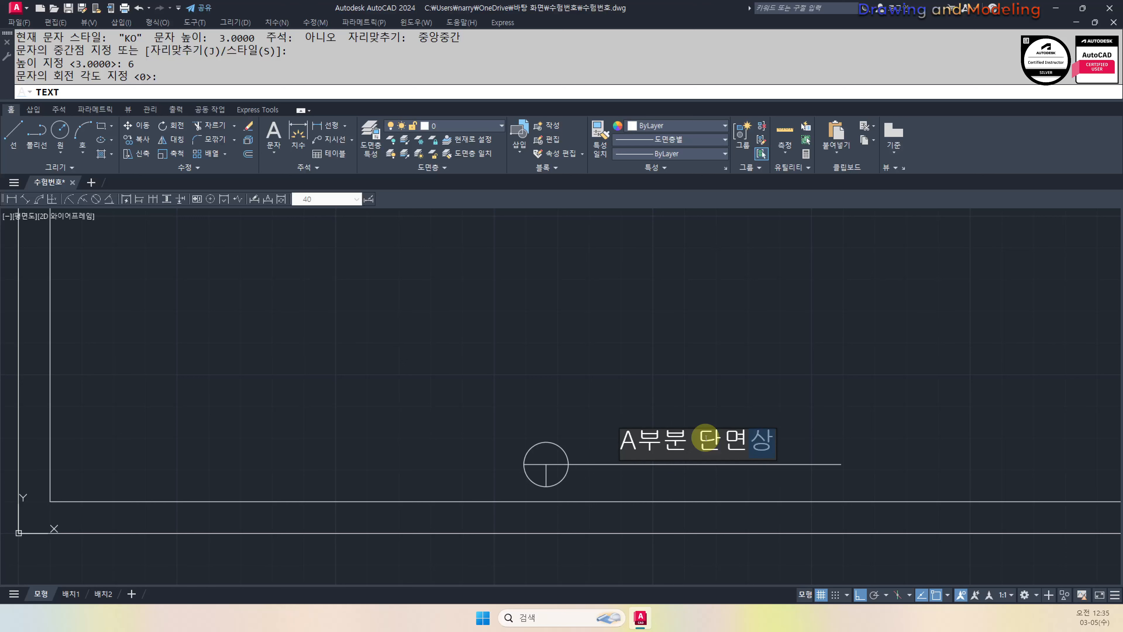
text(세도)
key(Escape)
key(Escape)
Move the heading down so it sits just above the horizontal line
click(748, 404)
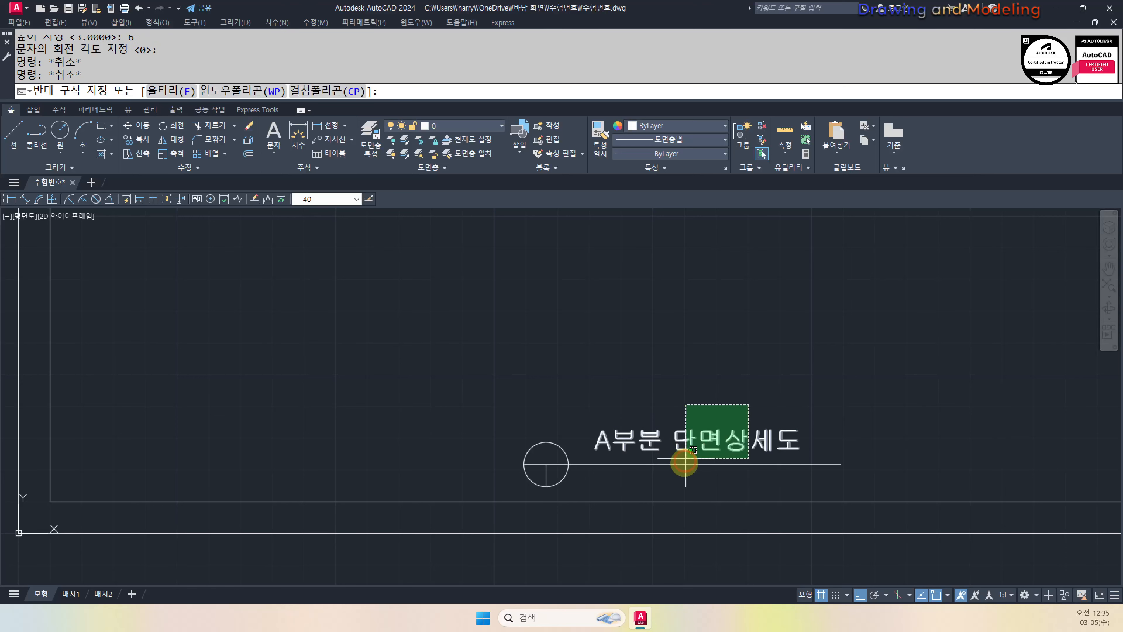
click(686, 458)
middle_drag(794, 390, 805, 390)
scroll(868, 385, up, 1)
key(space)
click(848, 343)
key(Escape)
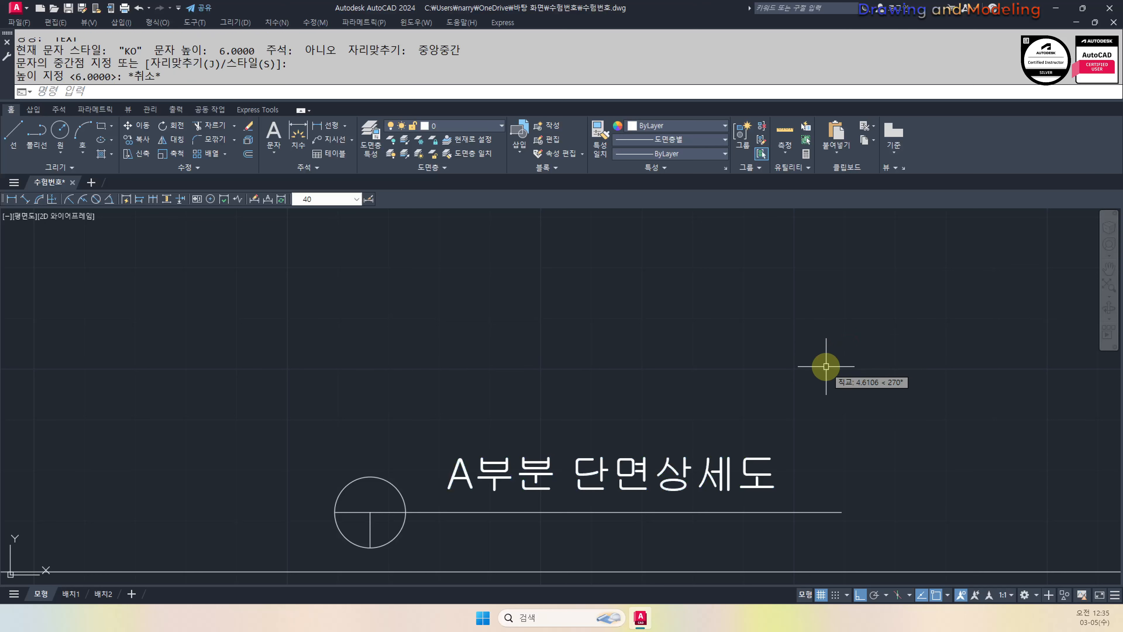
key(Escape)
text(m)
key(space)
click(798, 377)
click(685, 471)
key(space)
click(891, 356)
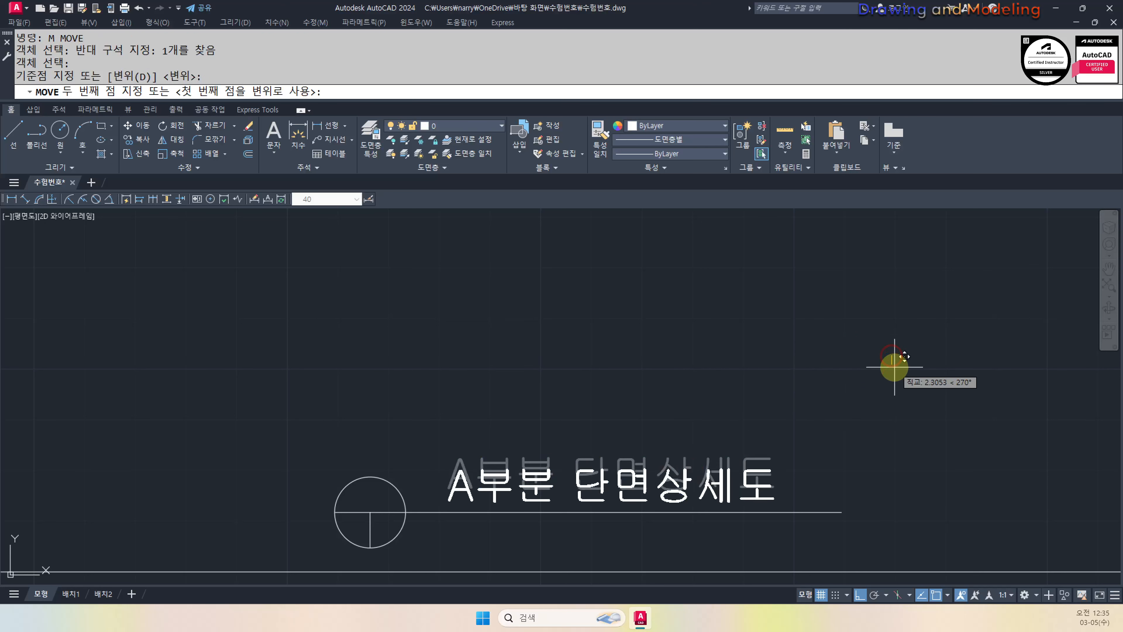
click(894, 367)
Nudge the heading slightly to the right beside the circle symbol
key(space)
click(770, 410)
click(664, 500)
key(space)
click(816, 416)
click(822, 416)
mouse_move(830, 504)
middle_down()
mouse_move(833, 408)
mouse_move(833, 461)
middle_up()
key(space)
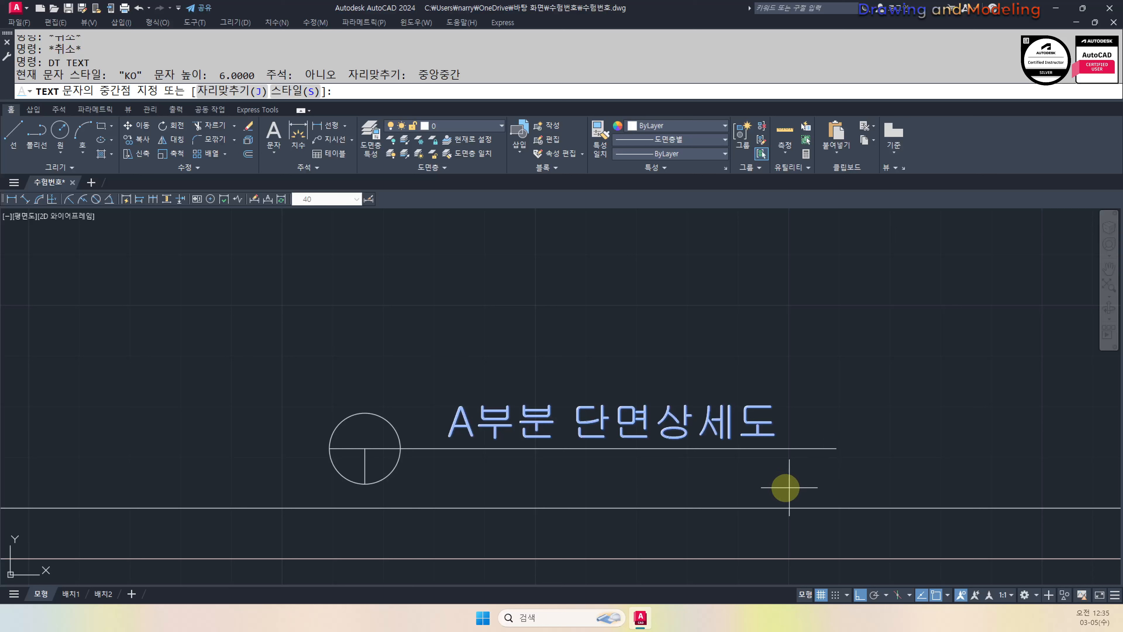
Write the scale note S:1/40 at height 3 below the title line
click(773, 472)
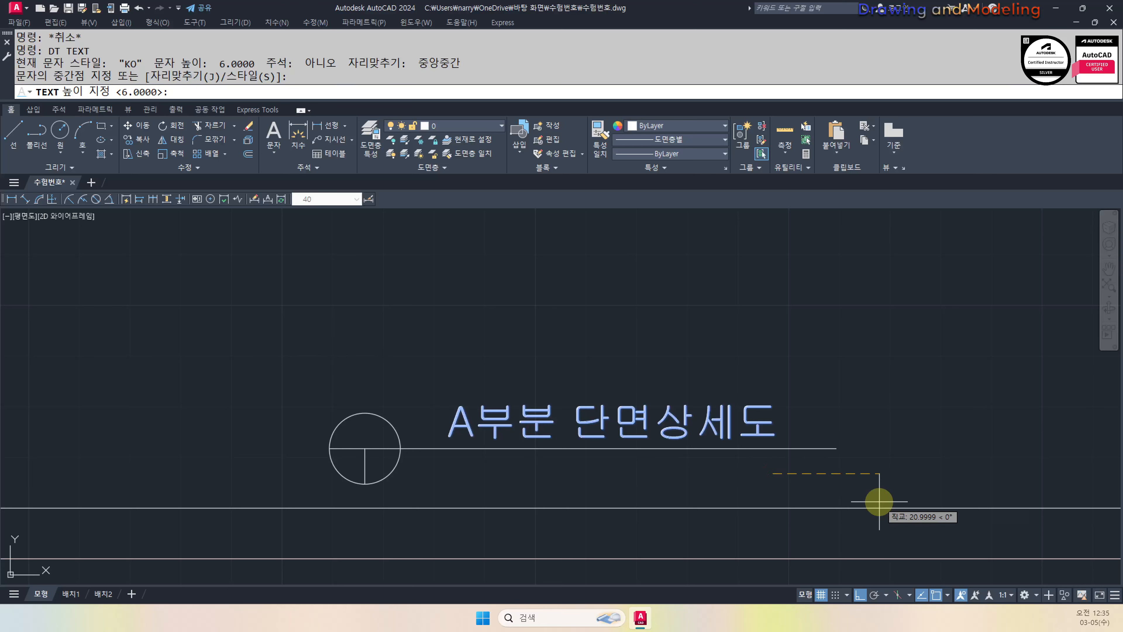
text(3)
key(Return)
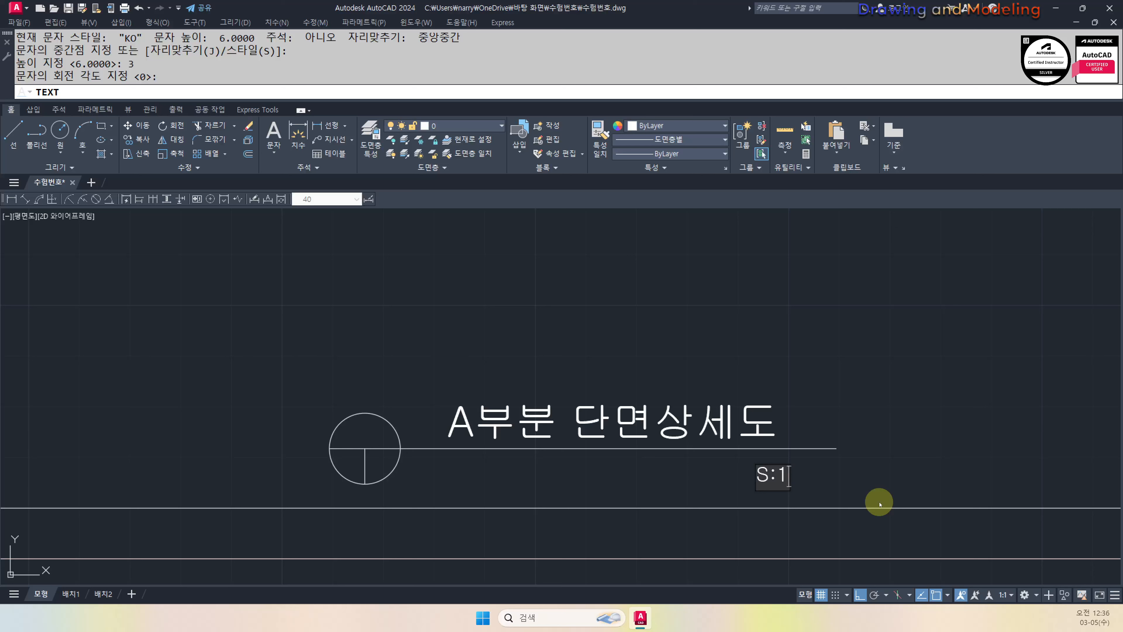
text(409)
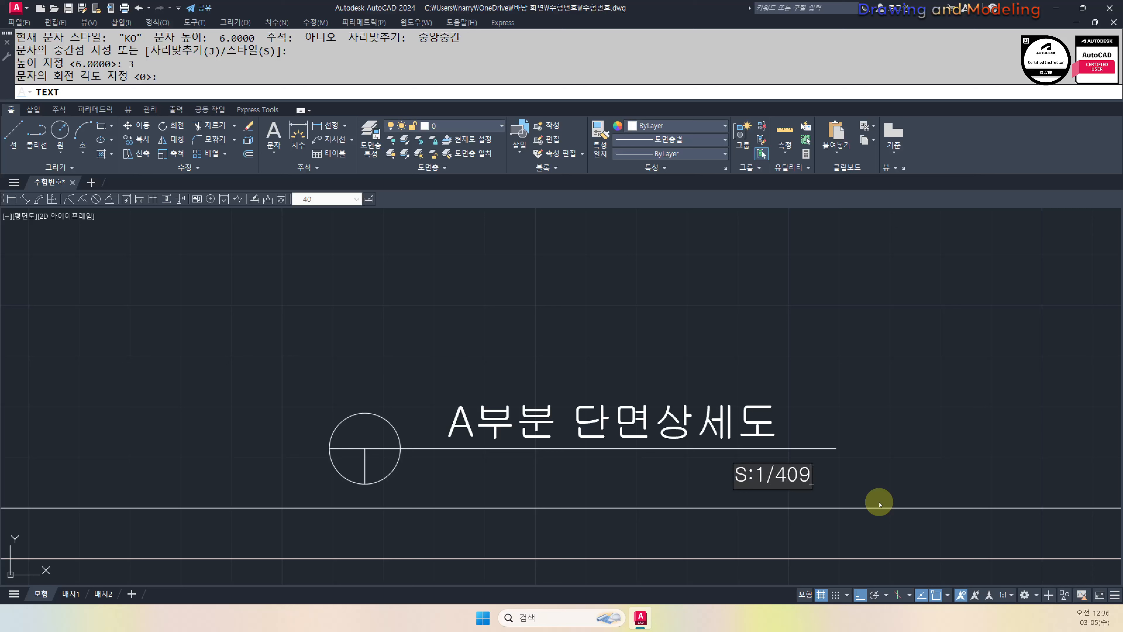
key(Return)
key(Return)
key(Escape)
key(Escape)
Move S:1/40, with ortho off, under the heading line's right end
text(m)
key(space)
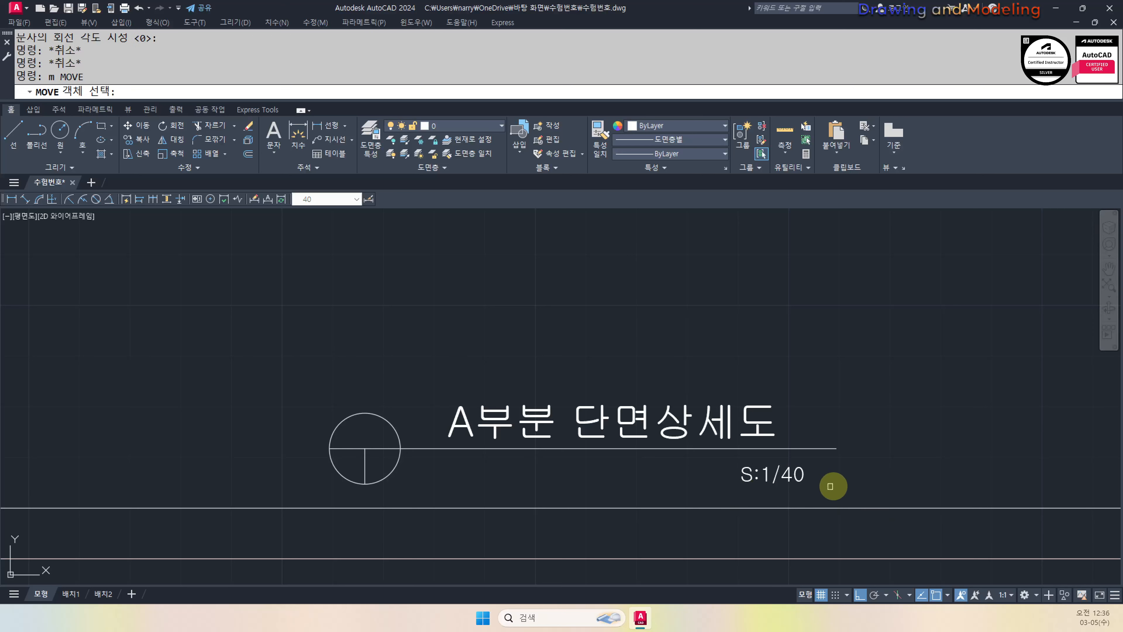
click(831, 487)
click(744, 464)
key(Return)
click(874, 358)
key(F8)
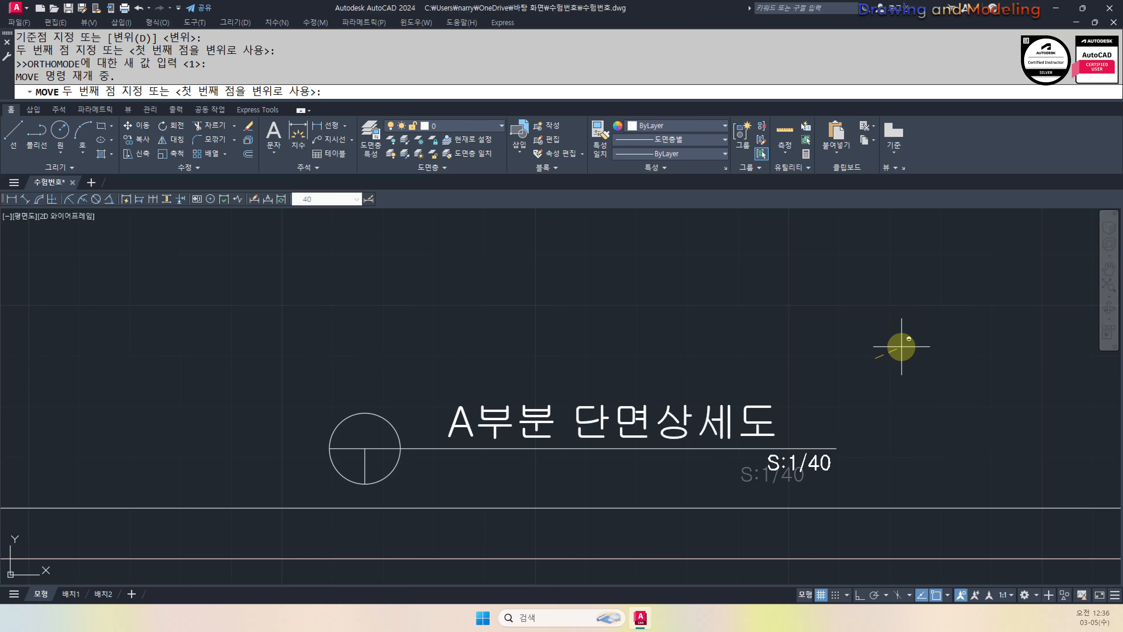
shift+click(904, 348)
key(Escape)
key(Escape)
Reselect the scale note for another move but cancel, leaving it in place
middle_drag(735, 429, 758, 431)
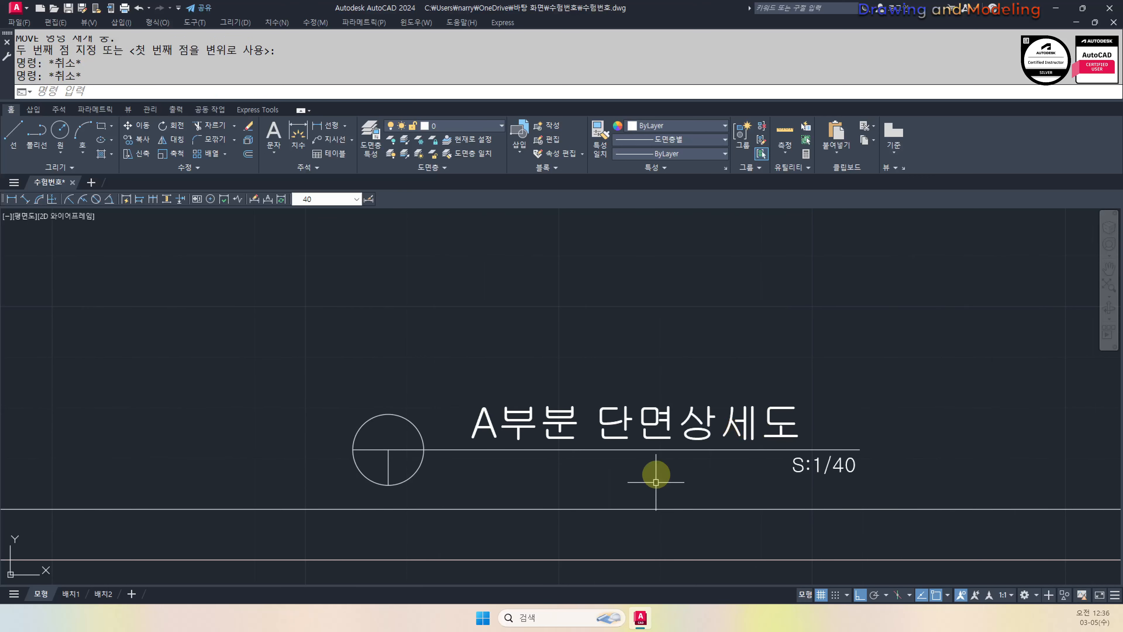
scroll(818, 447, down, 5)
scroll(928, 447, up, 5)
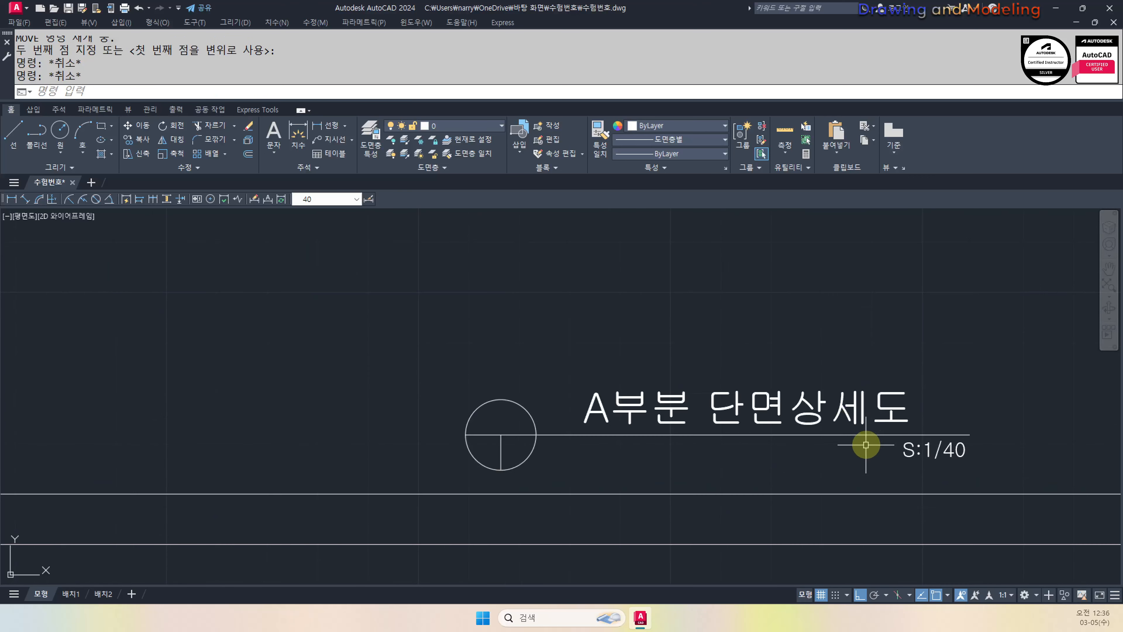
click(990, 454)
click(934, 438)
key(space)
click(987, 398)
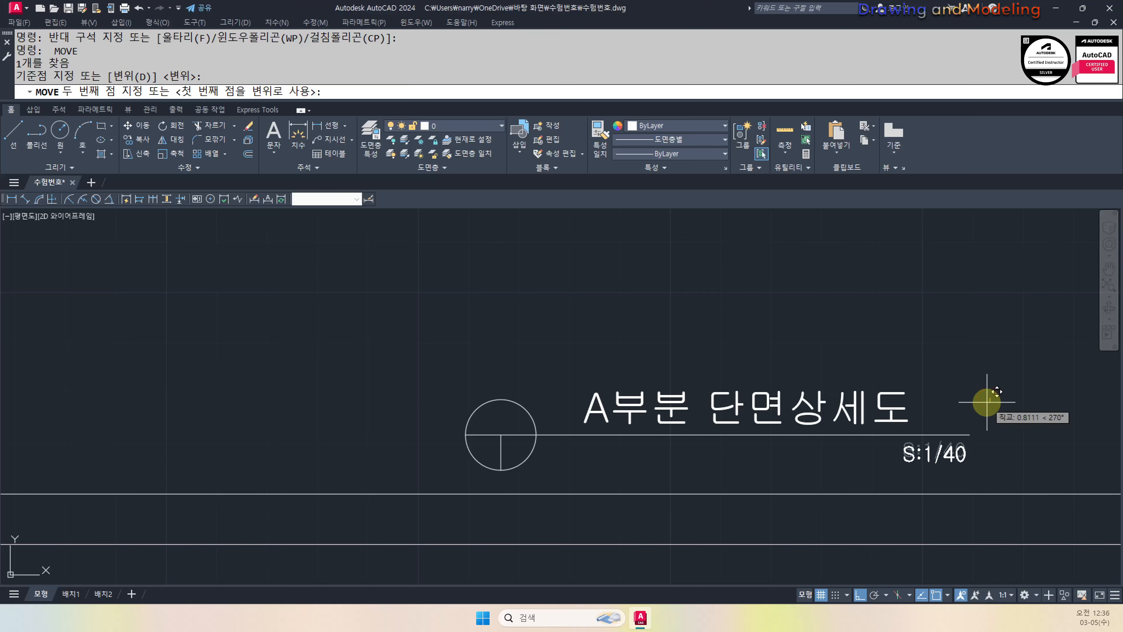
key(Escape)
text(z)
key(space)
scroll(712, 425, down, 8)
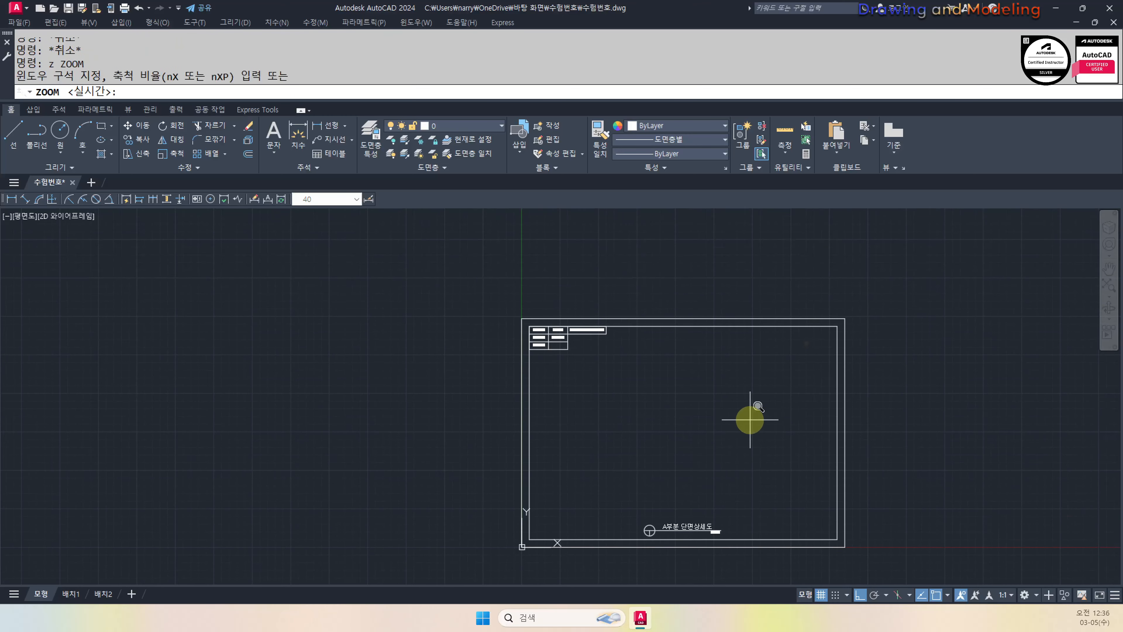
Zoom All and give the inner border polyline a width of 1
text(a)
key(space)
key(Escape)
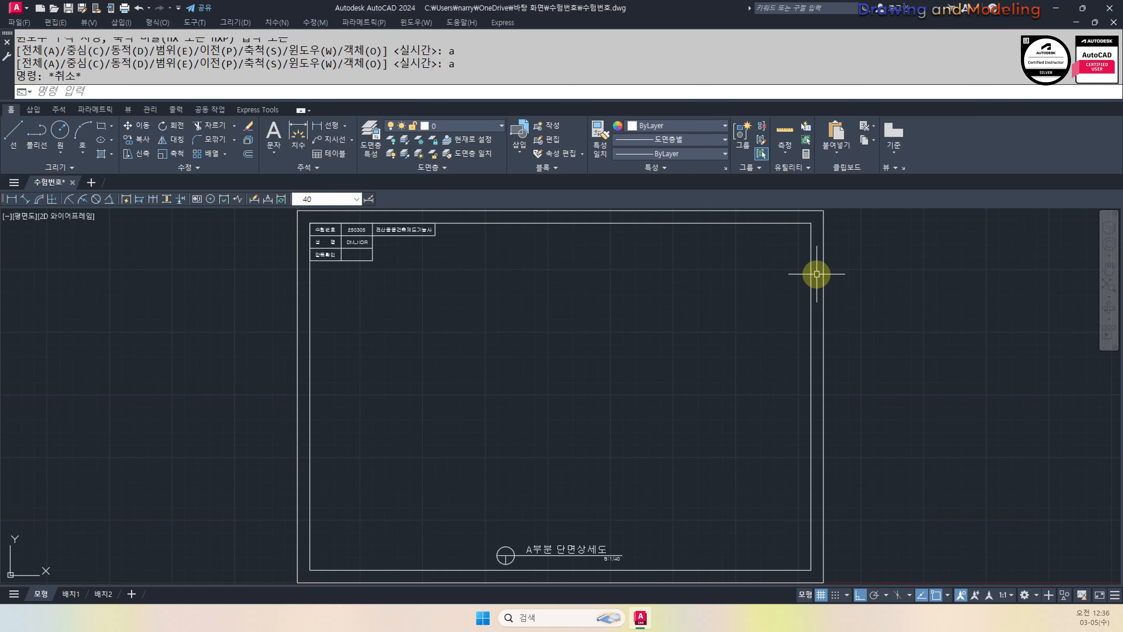
double_click(814, 271)
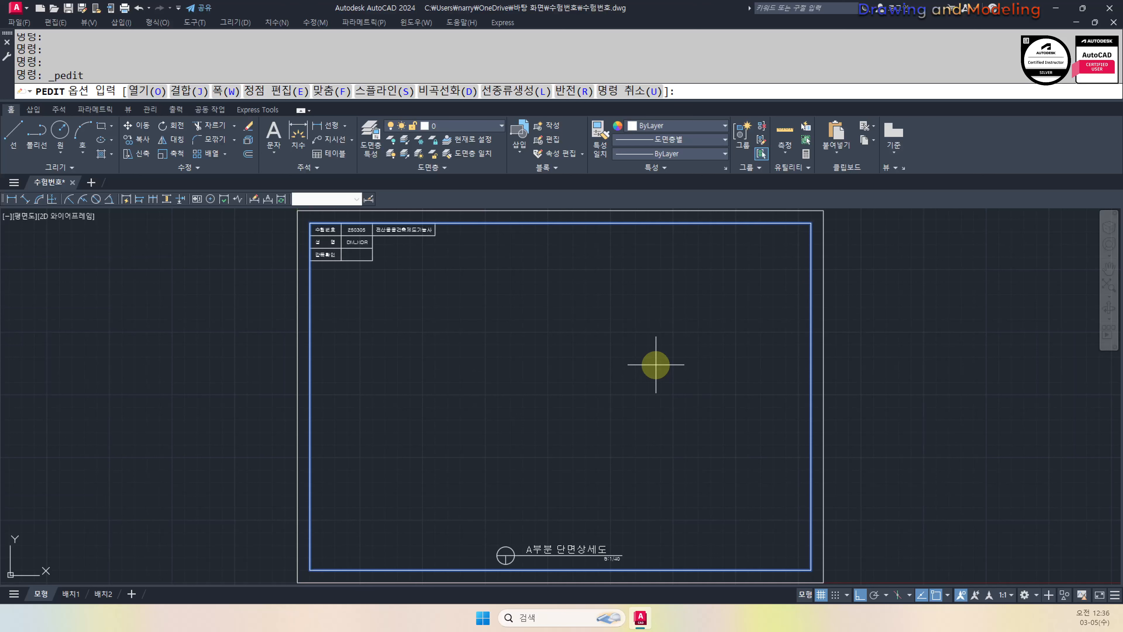
text(w)
key(space)
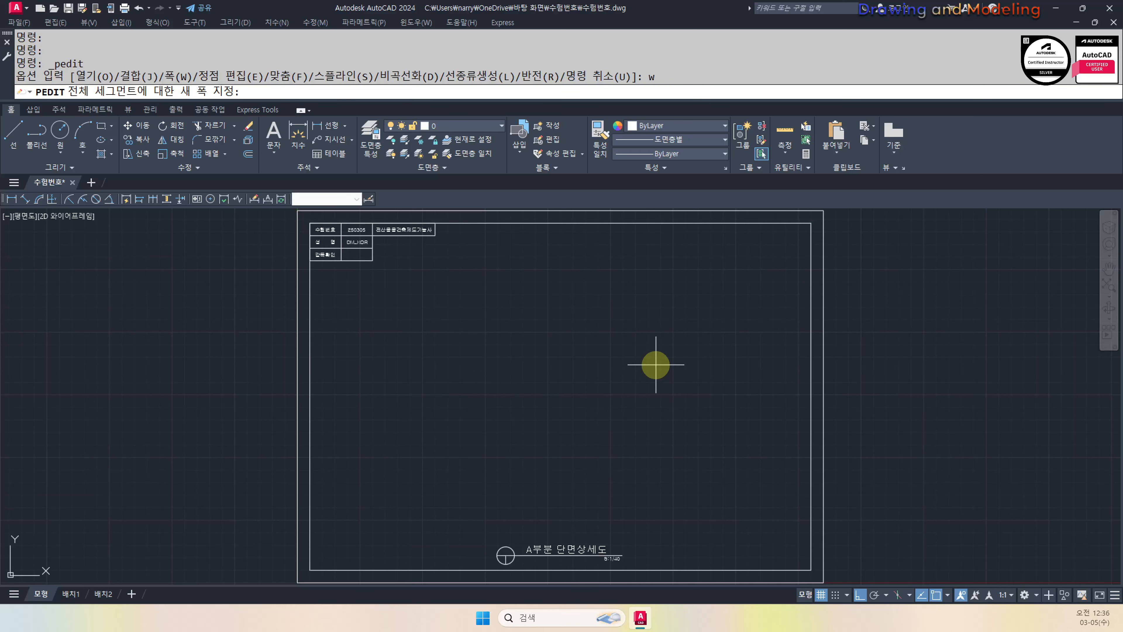
key(space)
key(Escape)
key(Escape)
key(Escape)
key(Escape)
key(Escape)
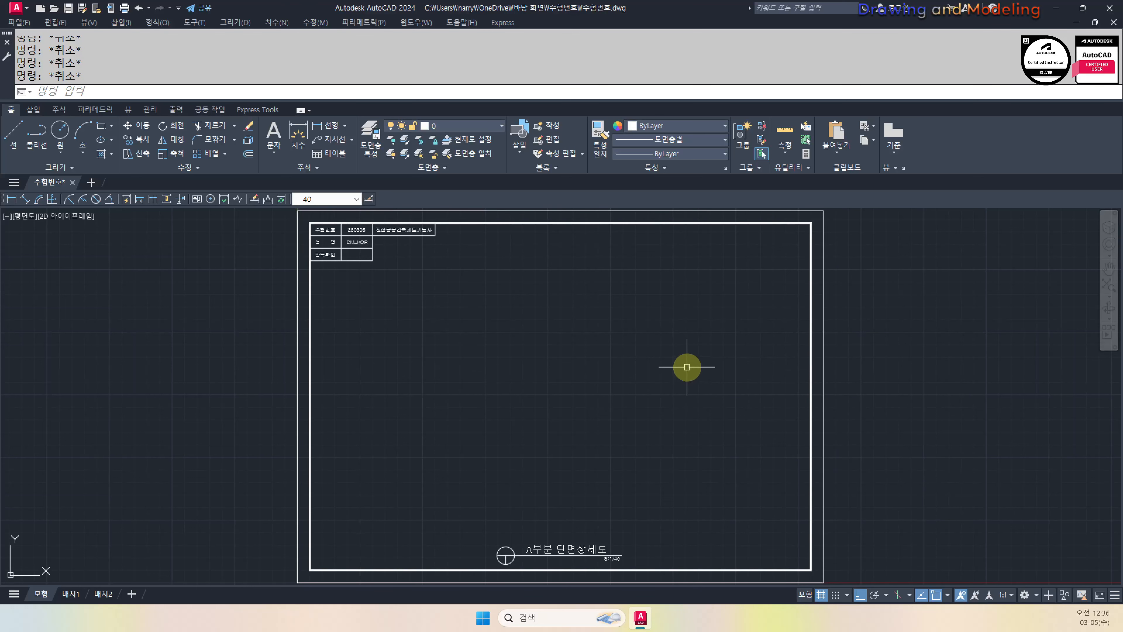
Zoom out to view the whole drawing with the bolder border
text(z)
key(space)
text(a)
key(space)
key(Escape)
key(Escape)
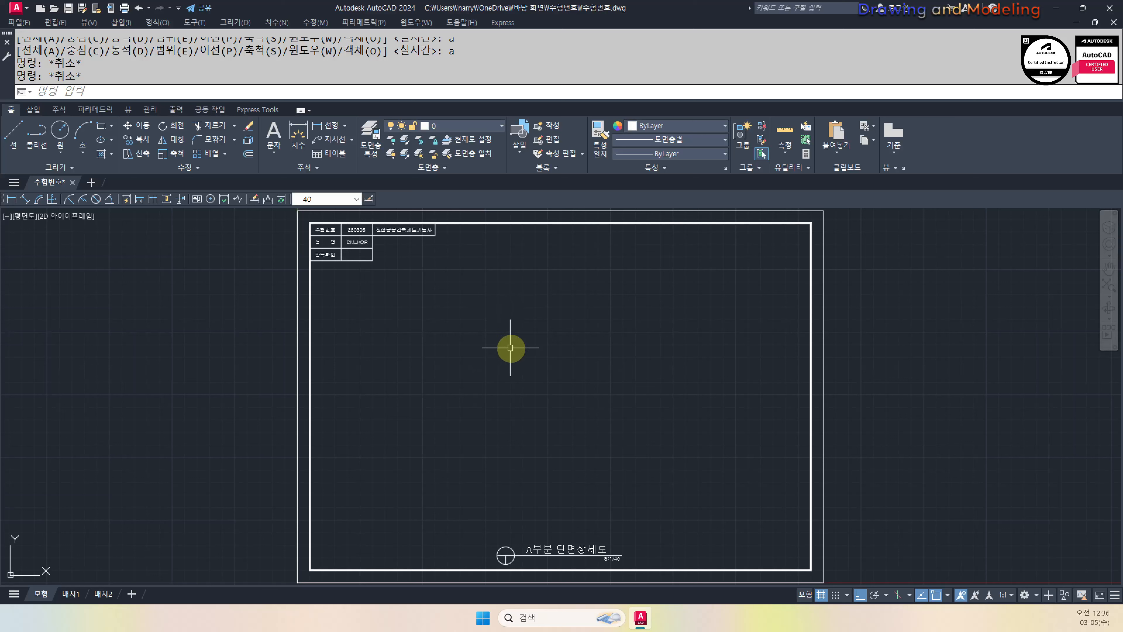
key(Escape)
key(Escape)
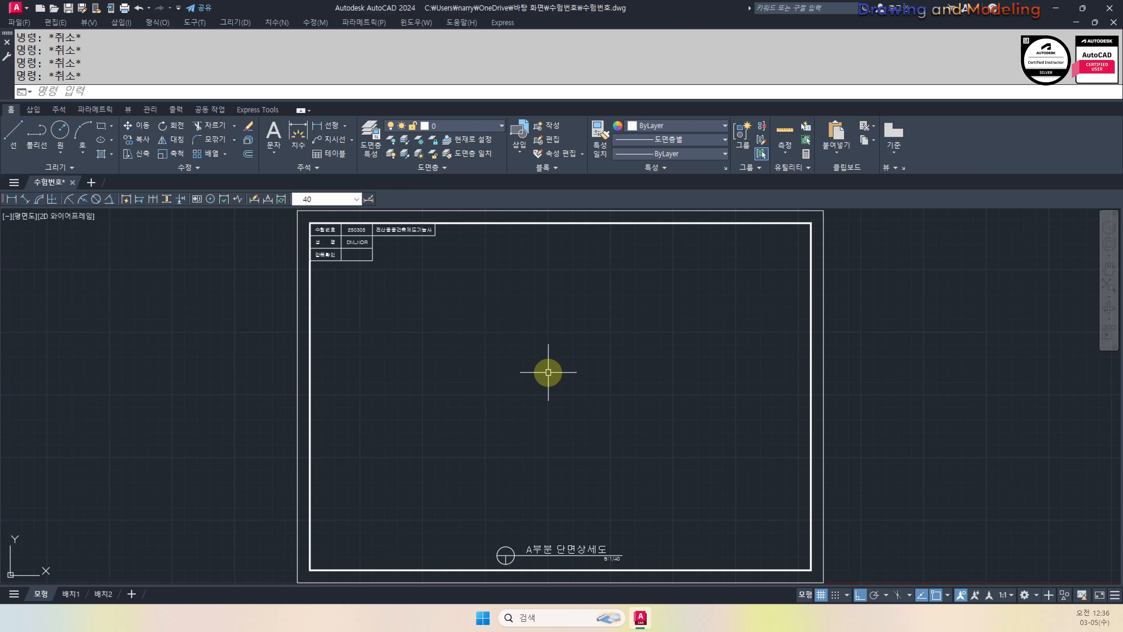
key(Return)
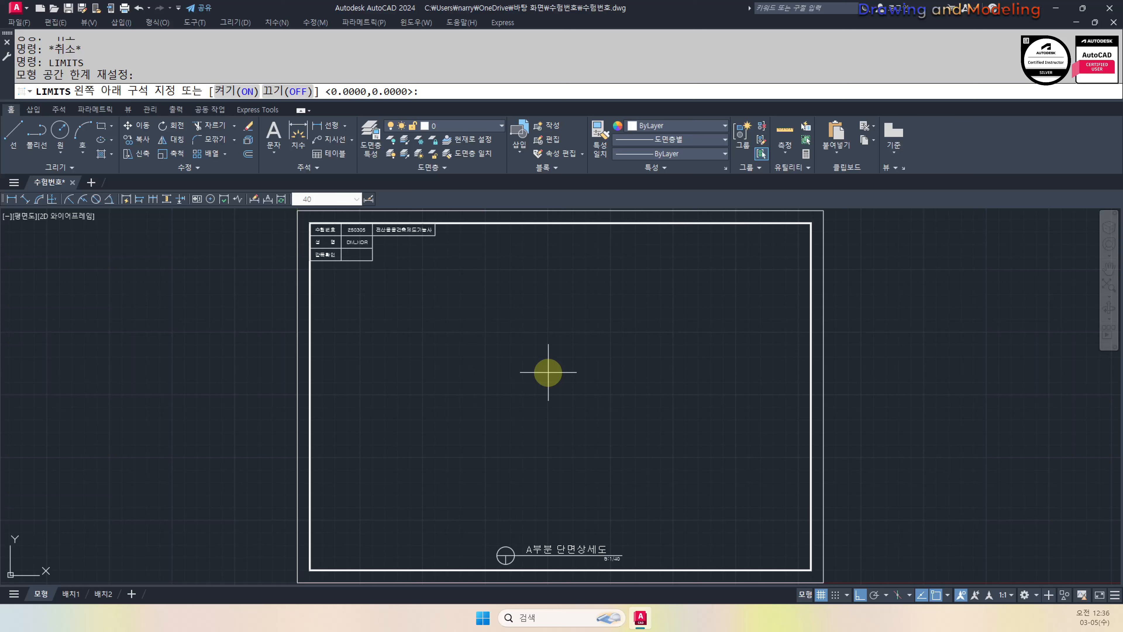
Keep the lower-left limit at 0,0, set upper-right to 42000,29700, and zoom to it
key(Return)
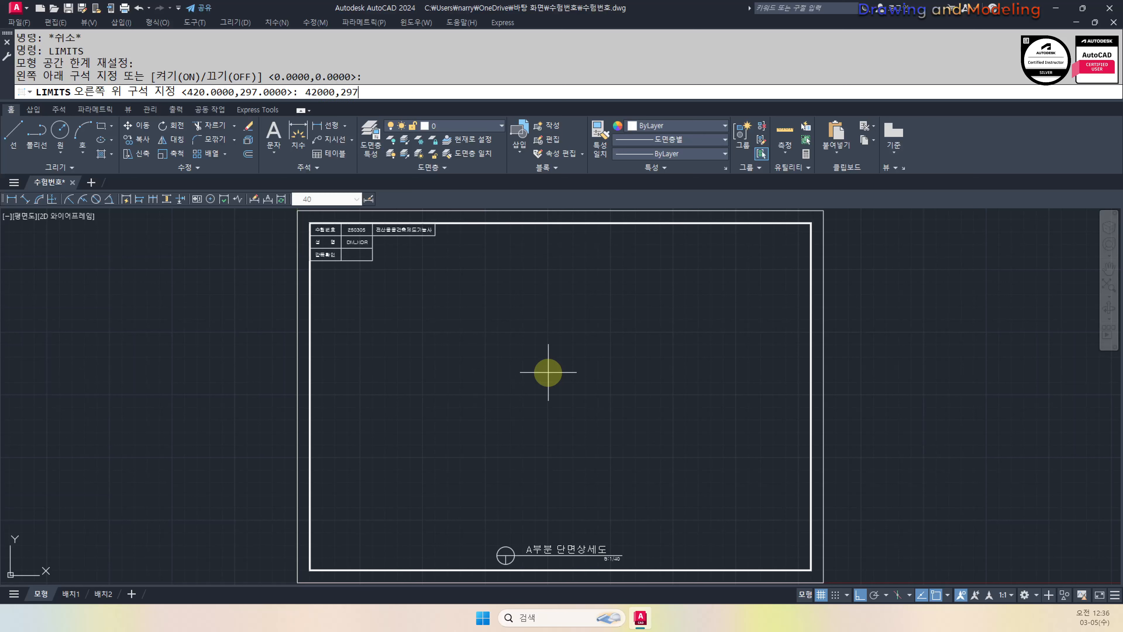
key(Return)
text(z)
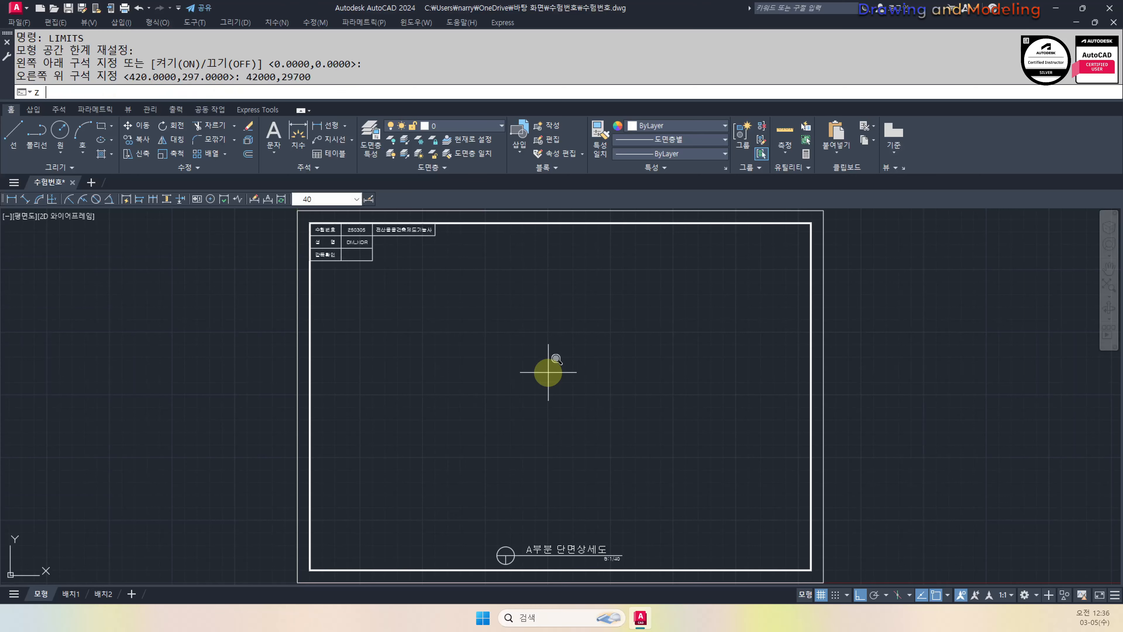
key(Return)
Bring the small frame into view, draw a test circle beside it, then erase it
text(a)
key(Return)
middle_drag(373, 467, 566, 312)
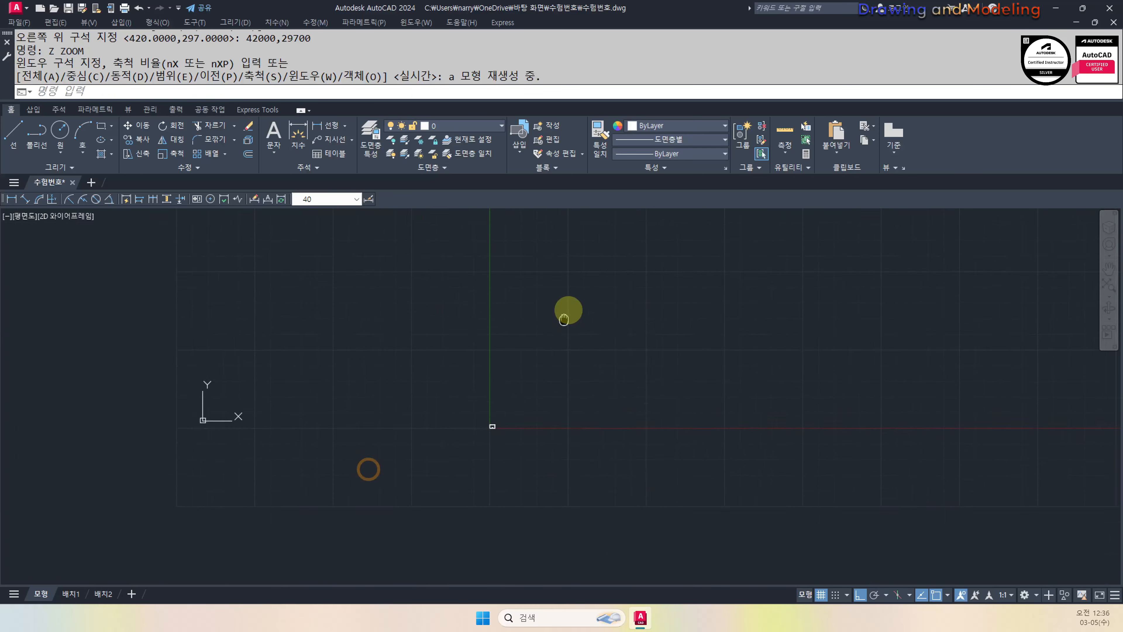
scroll(443, 419, up, 7)
text(c)
click(708, 322)
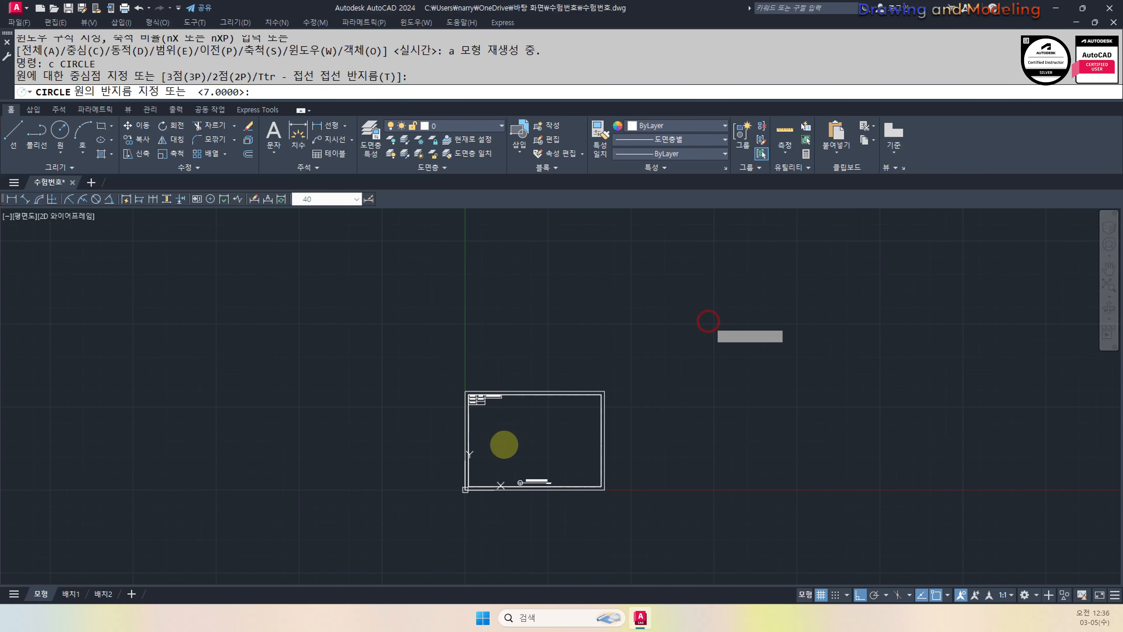
click(476, 484)
key(Escape)
key(Escape)
click(1015, 391)
click(853, 403)
text(e)
key(Return)
Window-select all 21 frame objects for scaling
text(sc)
key(Return)
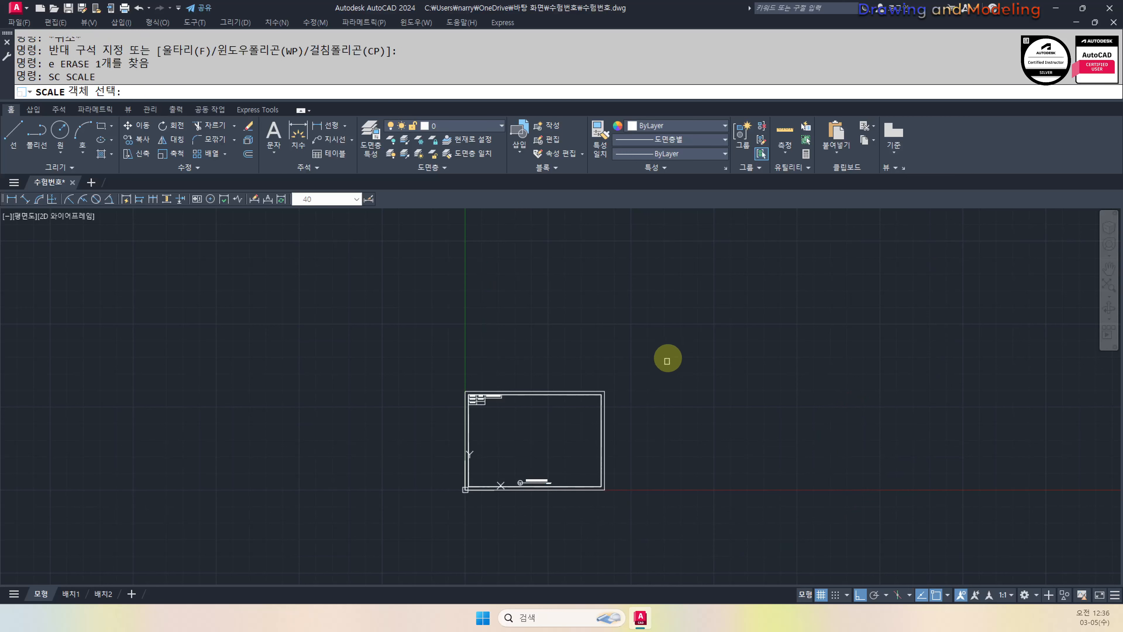
click(694, 332)
click(449, 461)
key(Return)
scroll(486, 504, up, 6)
key(Escape)
key(Return)
scroll(642, 480, down, 6)
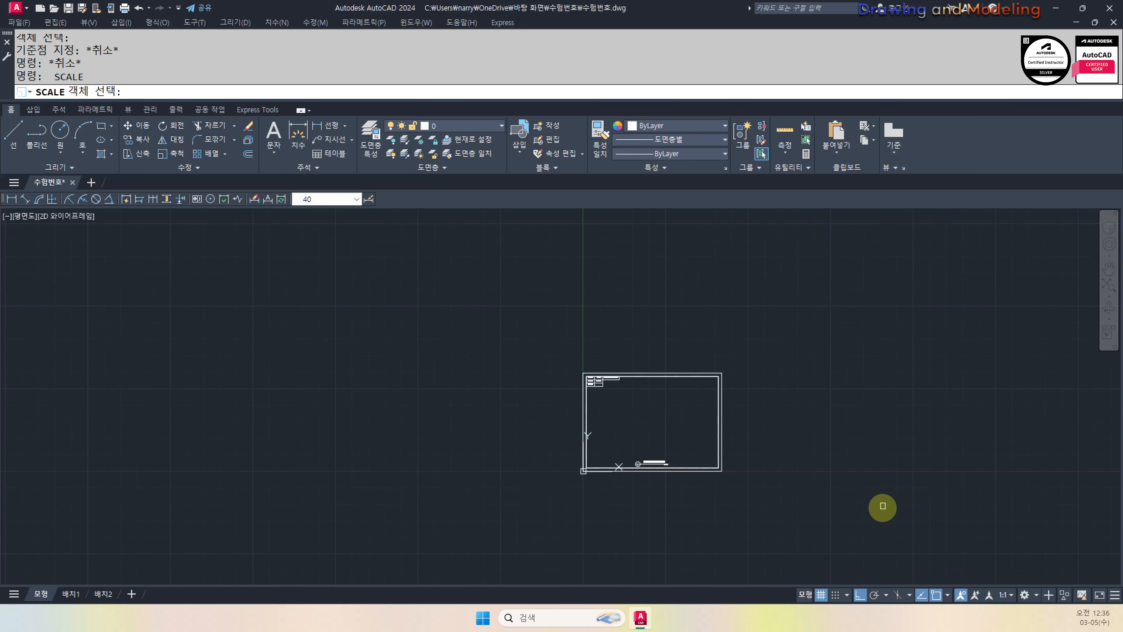
click(882, 509)
click(576, 352)
key(Return)
scroll(697, 513, up, 6)
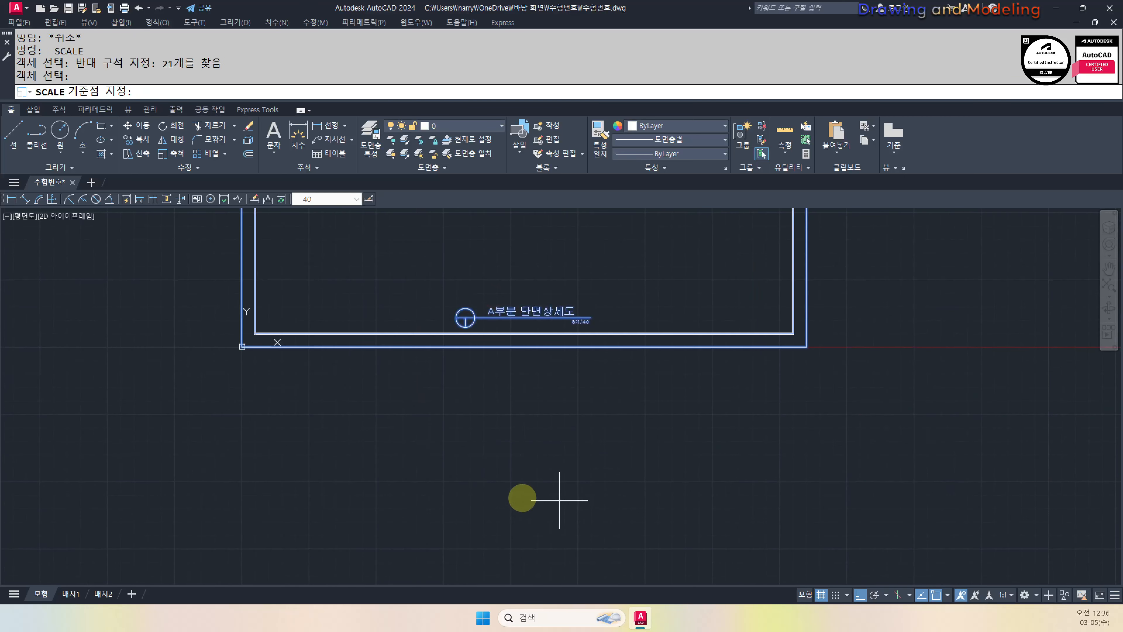
Scale the frame by 40 from its bottom-left corner, then zoom to All
click(241, 346)
text(40)
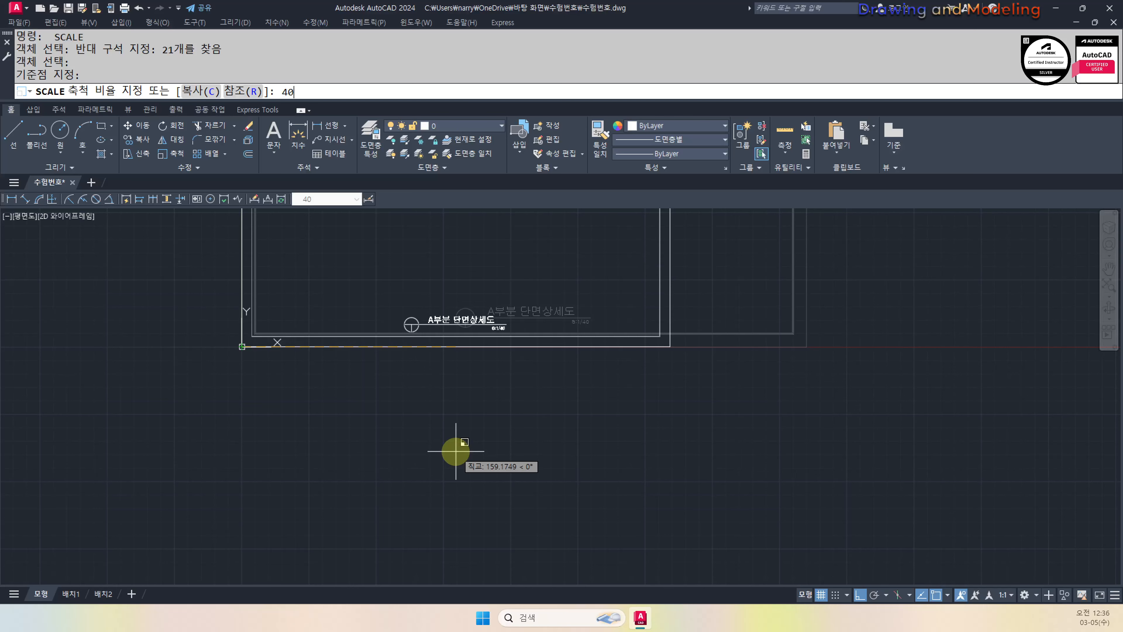
key(Return)
text(z)
key(Return)
text(a)
key(Return)
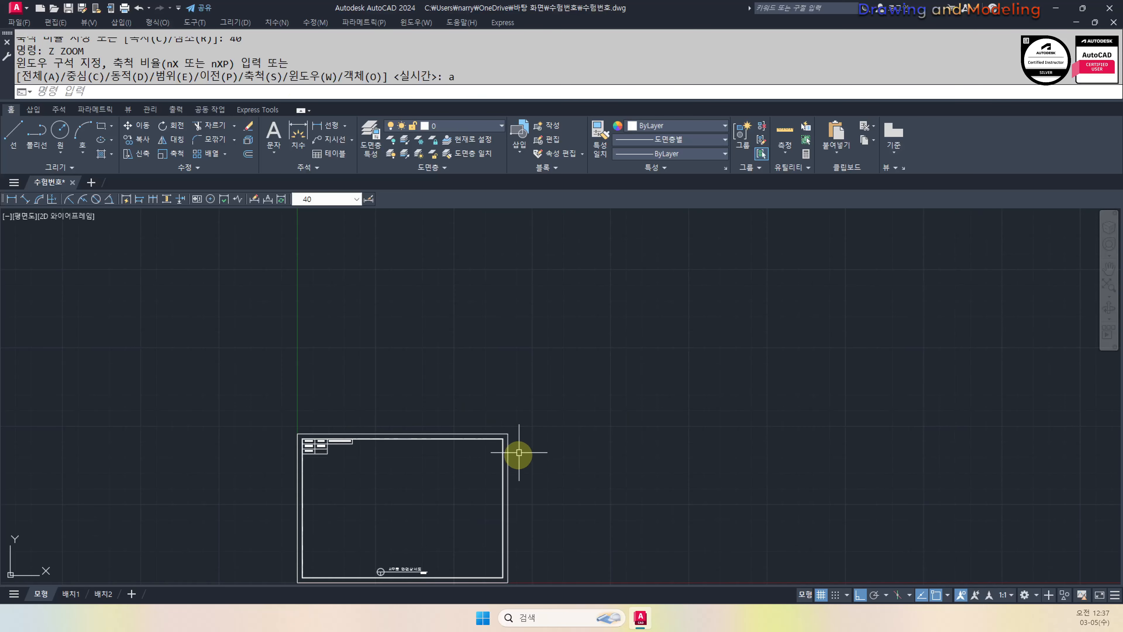
Copy the 21-object frame and place the copy to the right of the original
text(co)
key(Return)
click(363, 409)
click(639, 540)
key(Return)
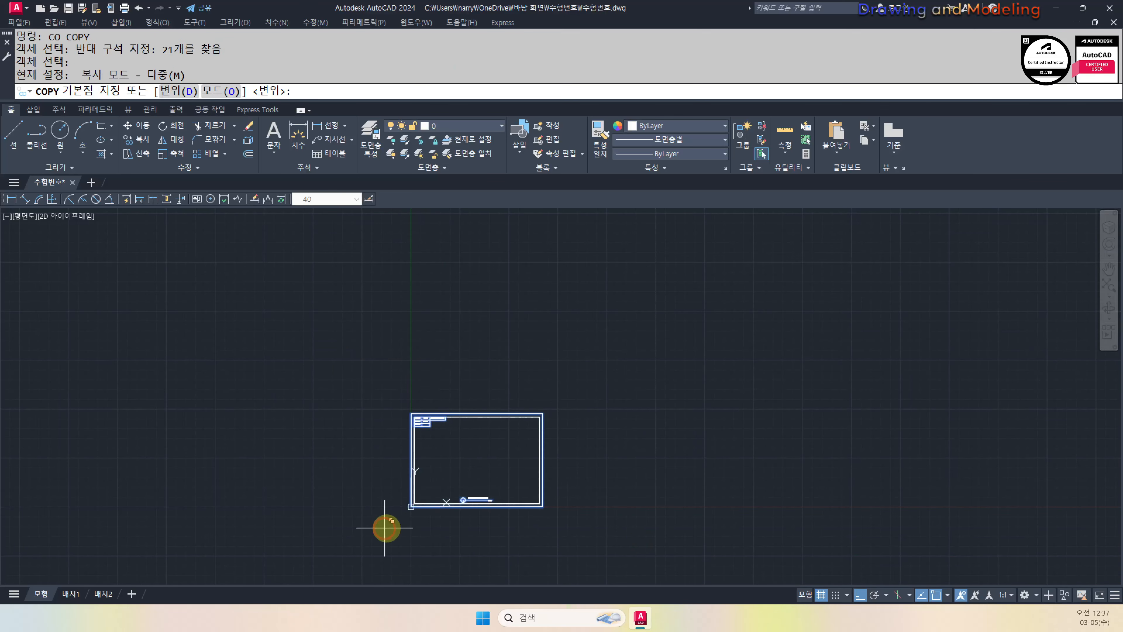
click(385, 527)
click(526, 540)
key(Escape)
key(Escape)
Select the copied frame's 21 objects for scaling
scroll(614, 500, up, 2)
text(s)
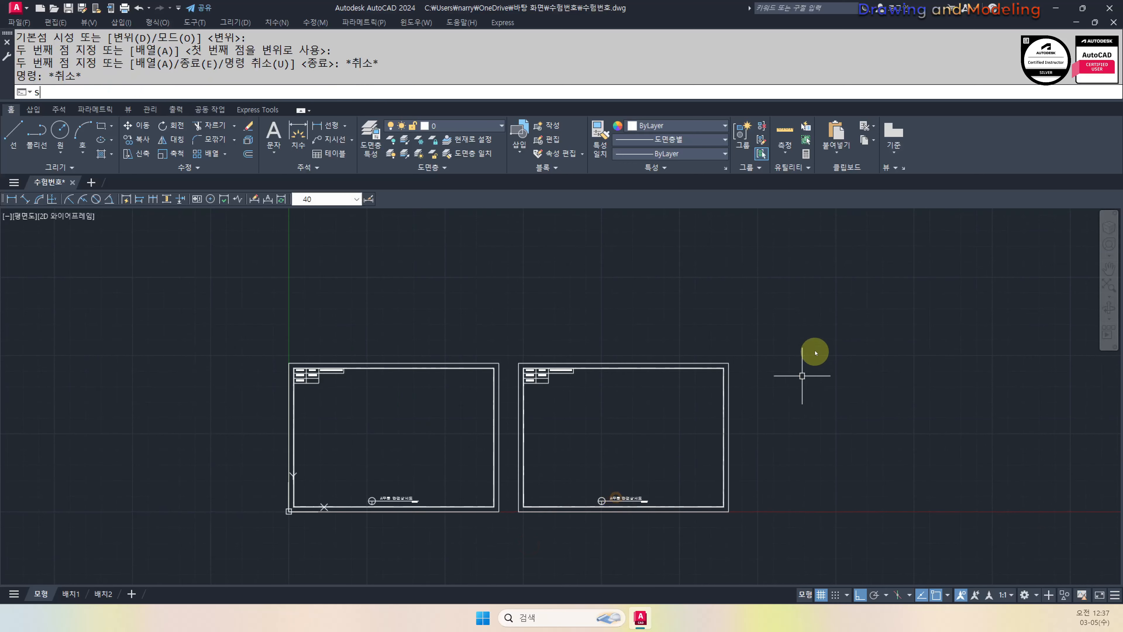
text(c)
key(Return)
click(811, 283)
click(486, 558)
key(Escape)
key(Escape)
key(Return)
click(513, 534)
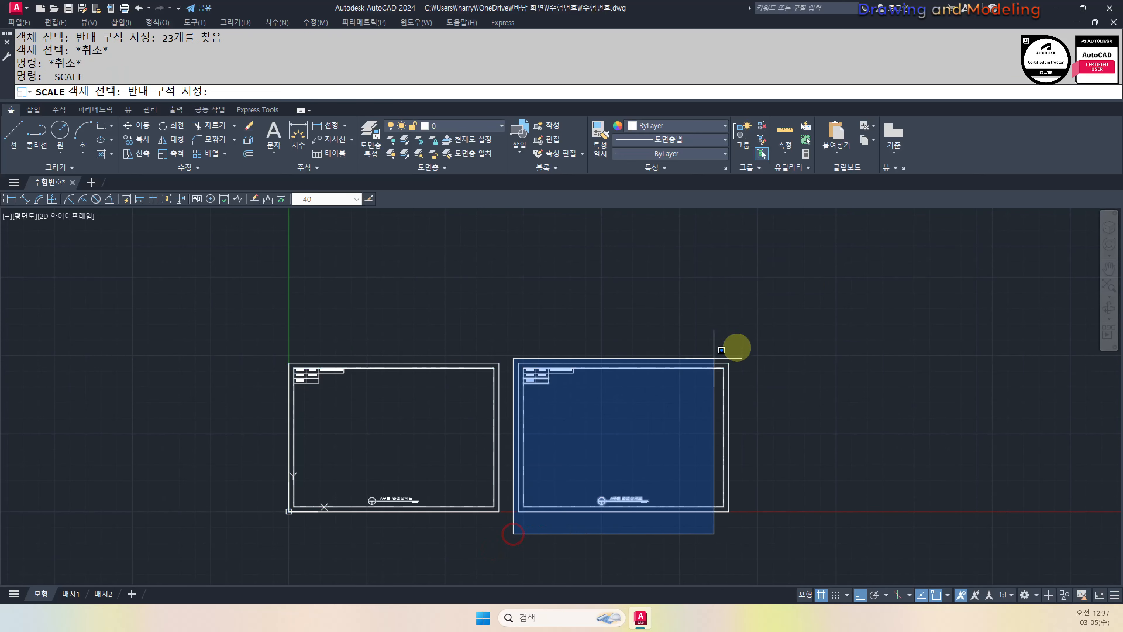
click(721, 350)
key(Return)
Scale the copy from its lower-left corner using reference length 40 and new length 50
click(518, 512)
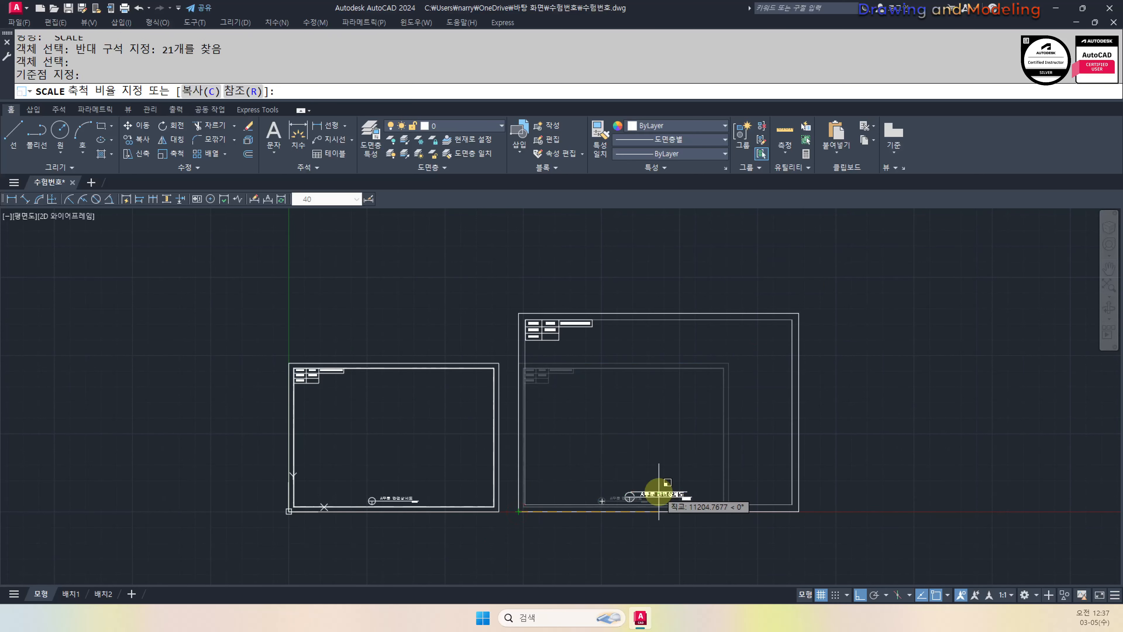
text(r)
key(Return)
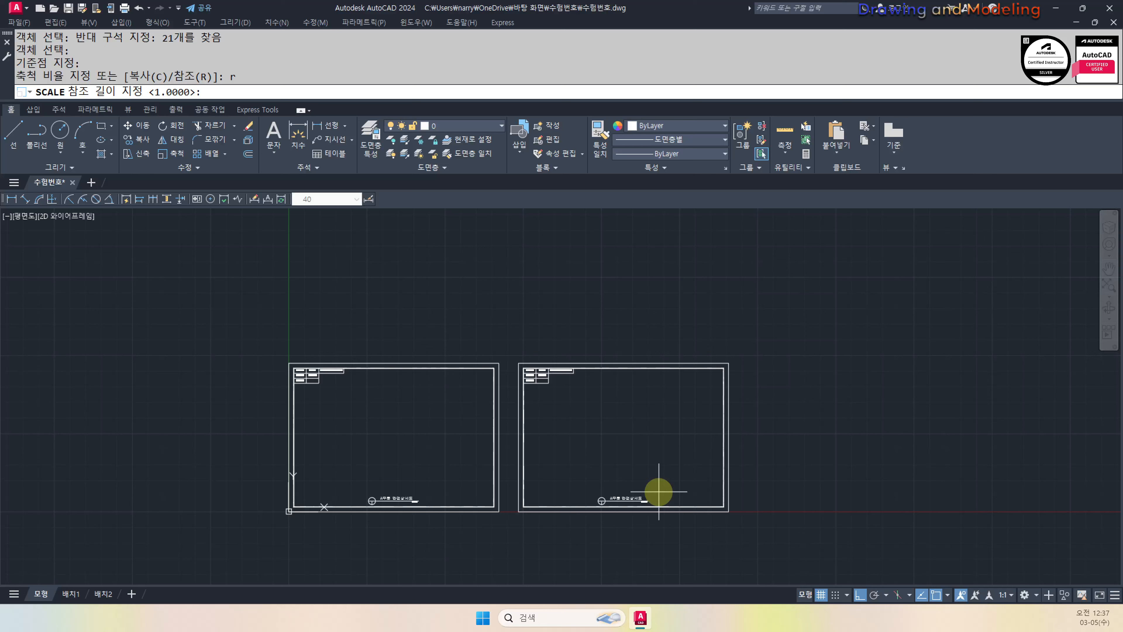
text(40)
key(Return)
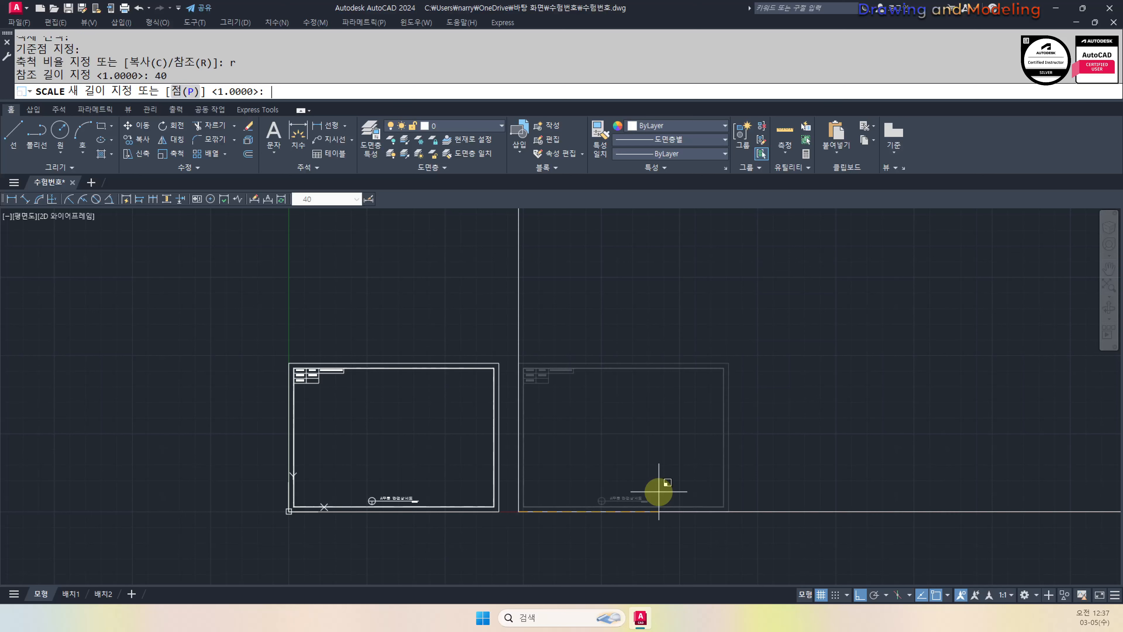
text(50)
key(Return)
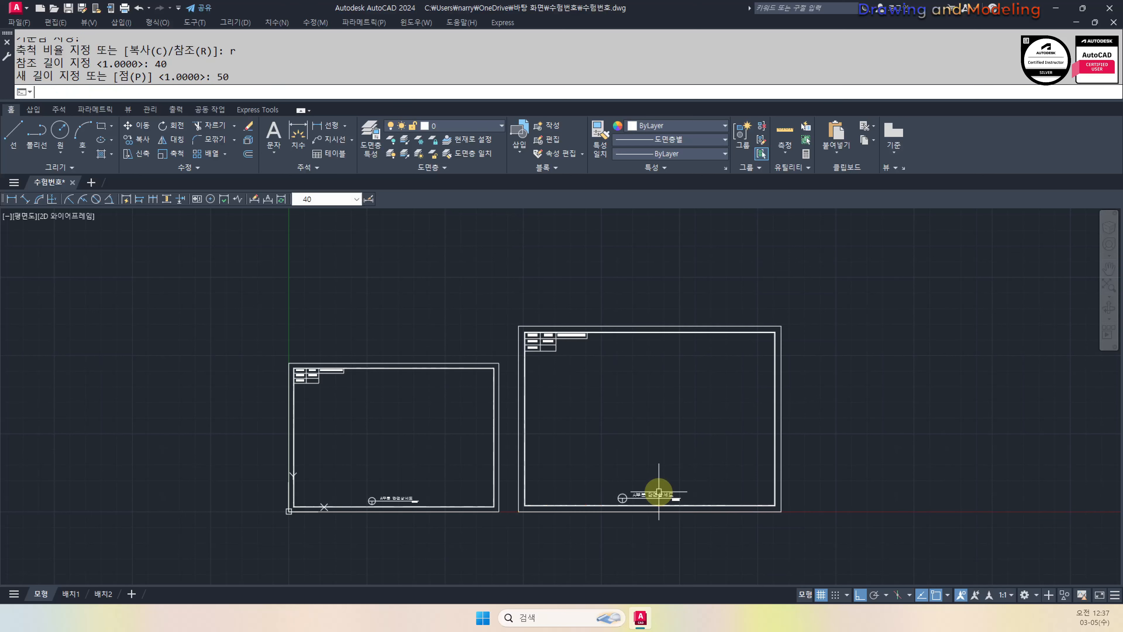
Zoom to All and pan so both frames are visible
text(z)
key(Return)
text(a)
key(Return)
key(Escape)
key(Escape)
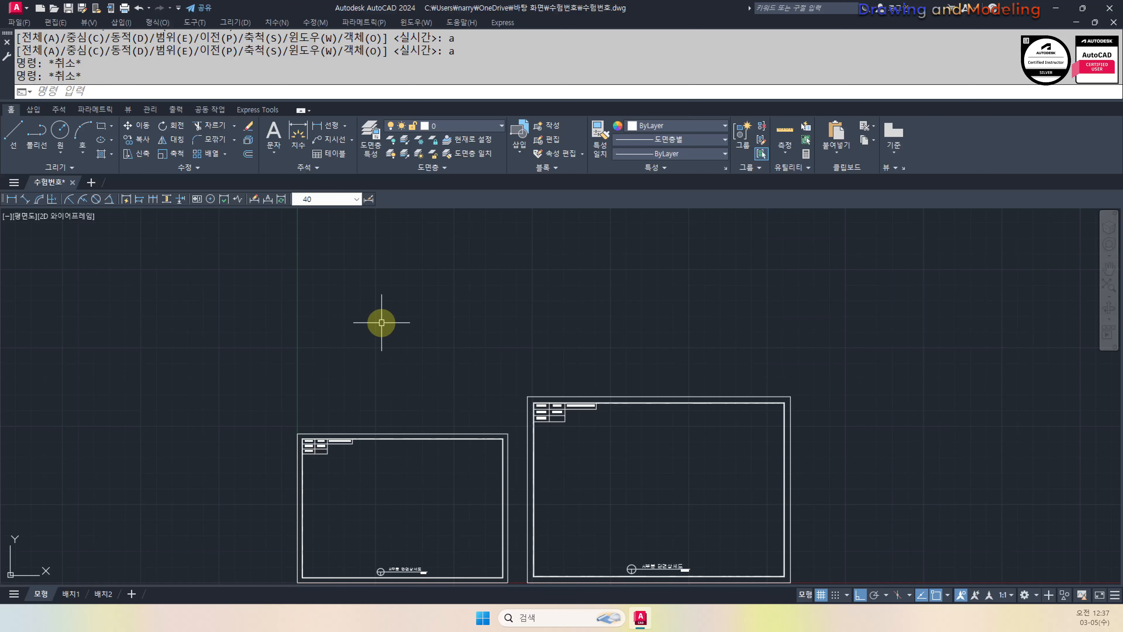
middle_drag(338, 311, 372, 375)
middle_drag(632, 385, 608, 314)
text(z)
key(Return)
Set the point style to circled X at 30 absolute units, then save the drawing
text(a)
key(Return)
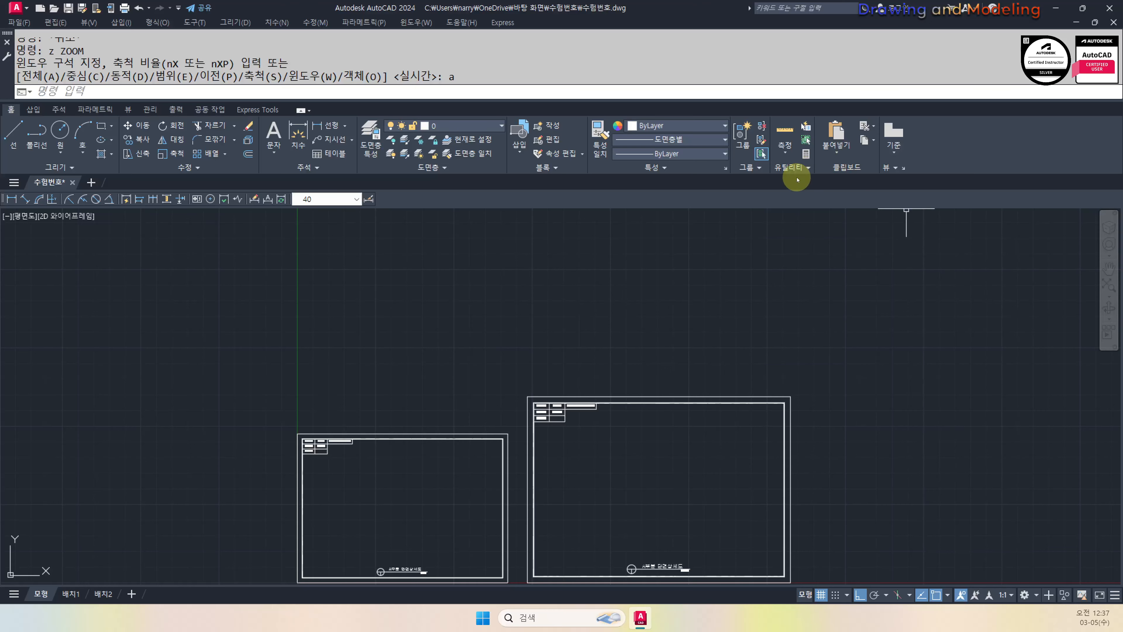
click(791, 167)
click(801, 195)
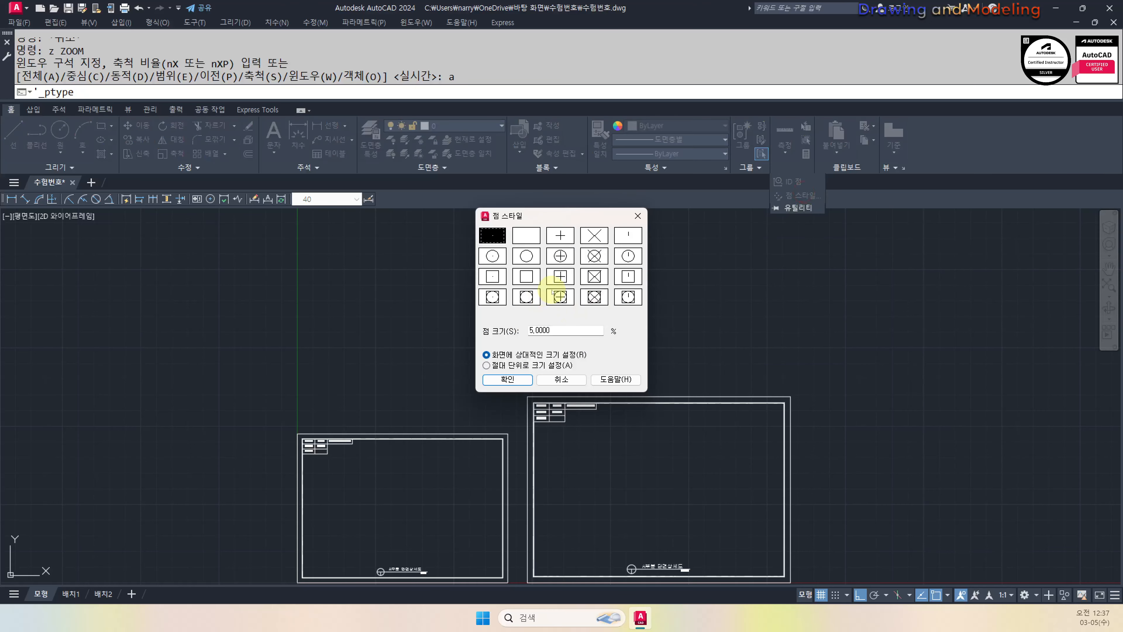
click(591, 255)
click(496, 367)
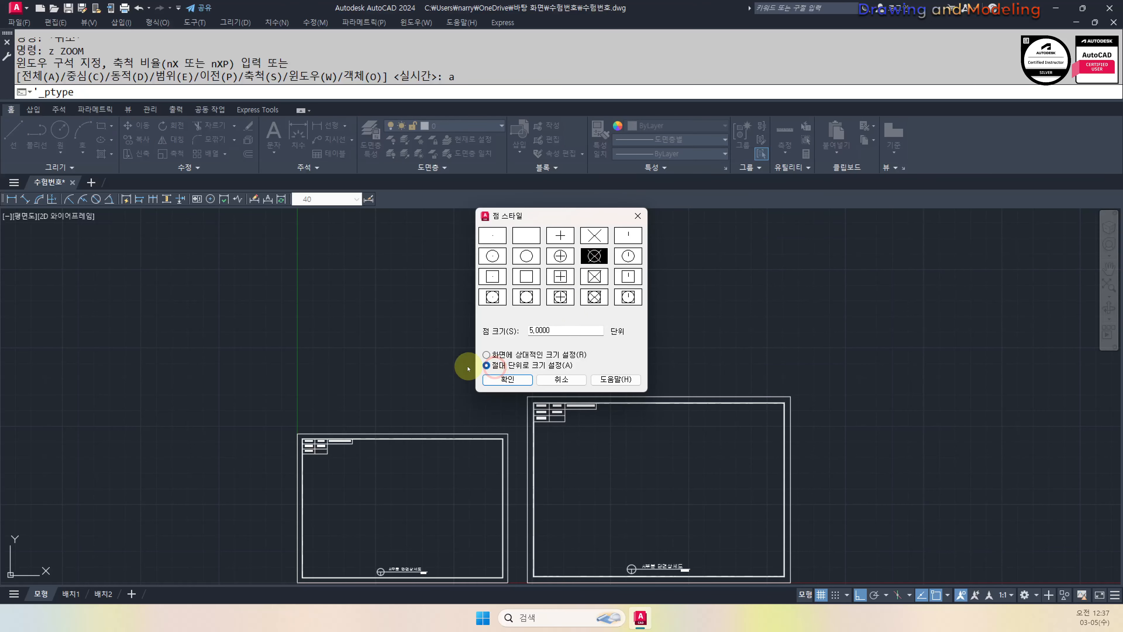
click(596, 258)
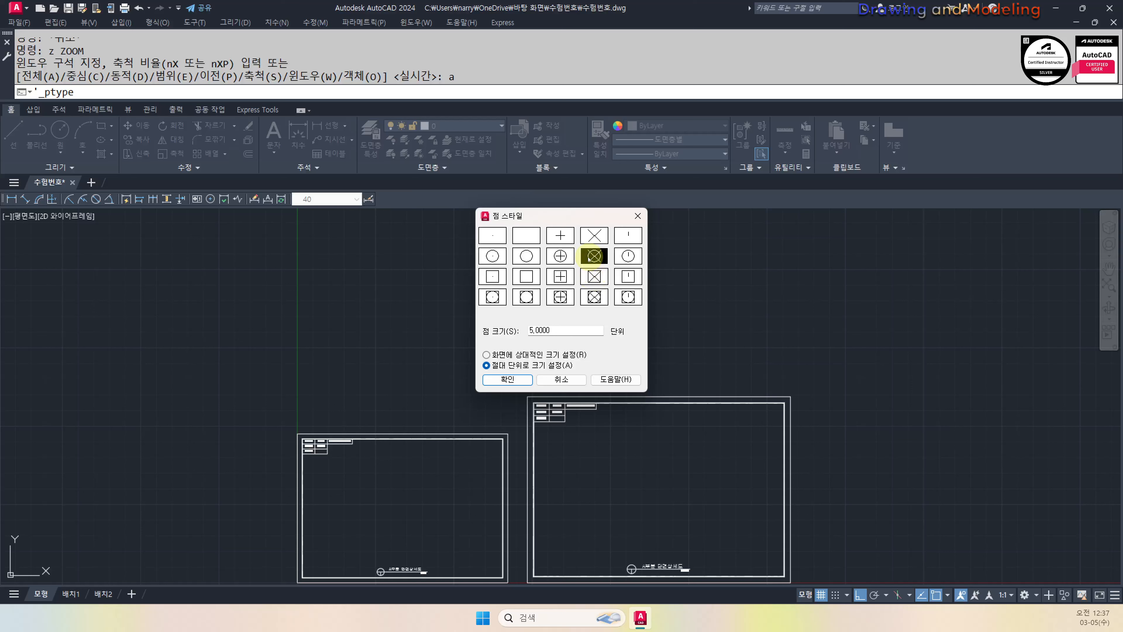
click(559, 257)
click(594, 256)
double_click(549, 330)
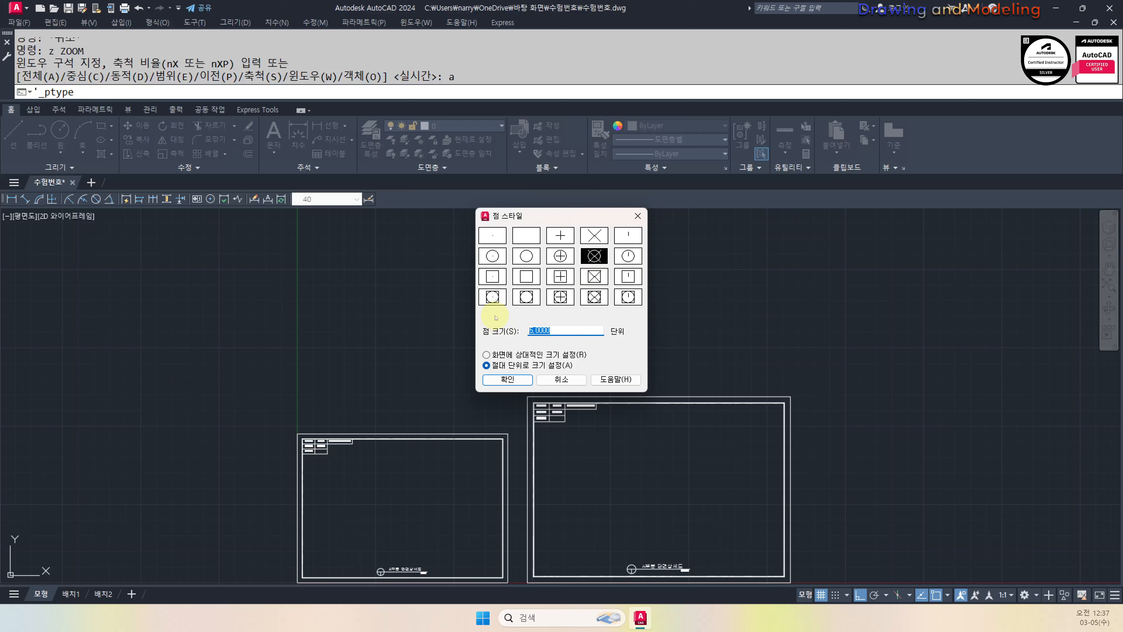
text(30)
click(512, 383)
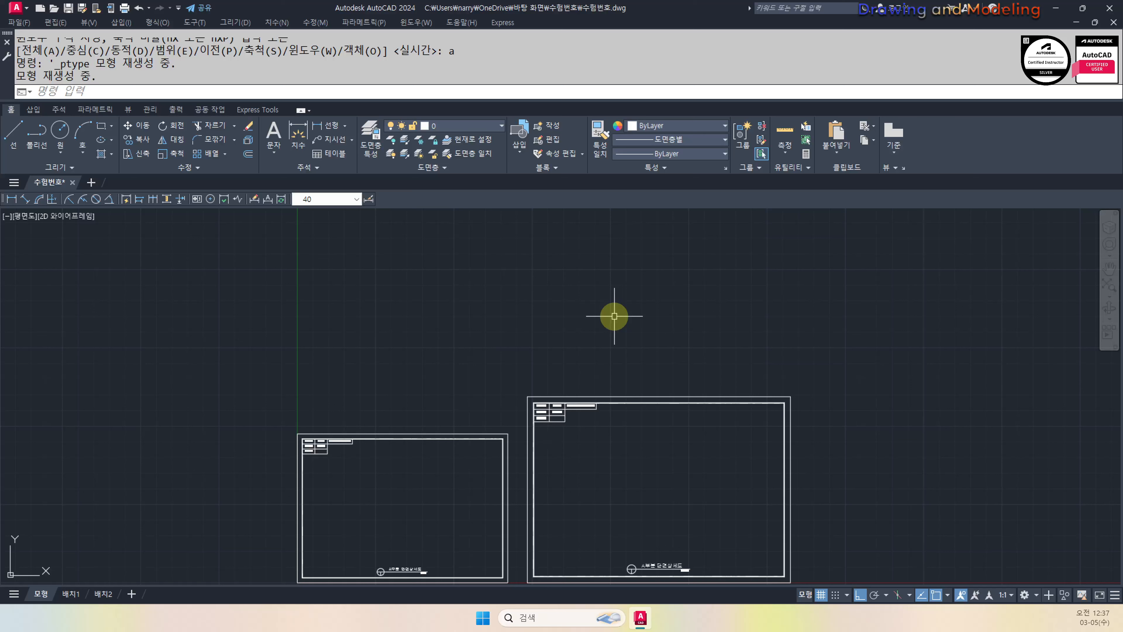
key(ctrl+s)
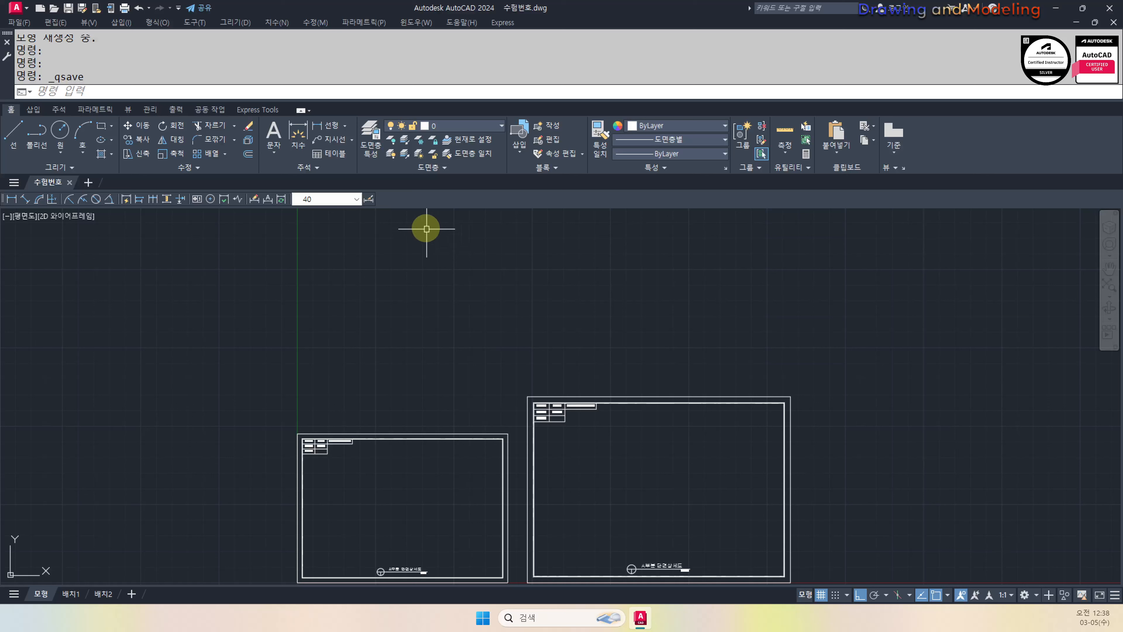
Turn all layers back on with Layer On, then start and cancel a Path Array
click(392, 141)
click(392, 155)
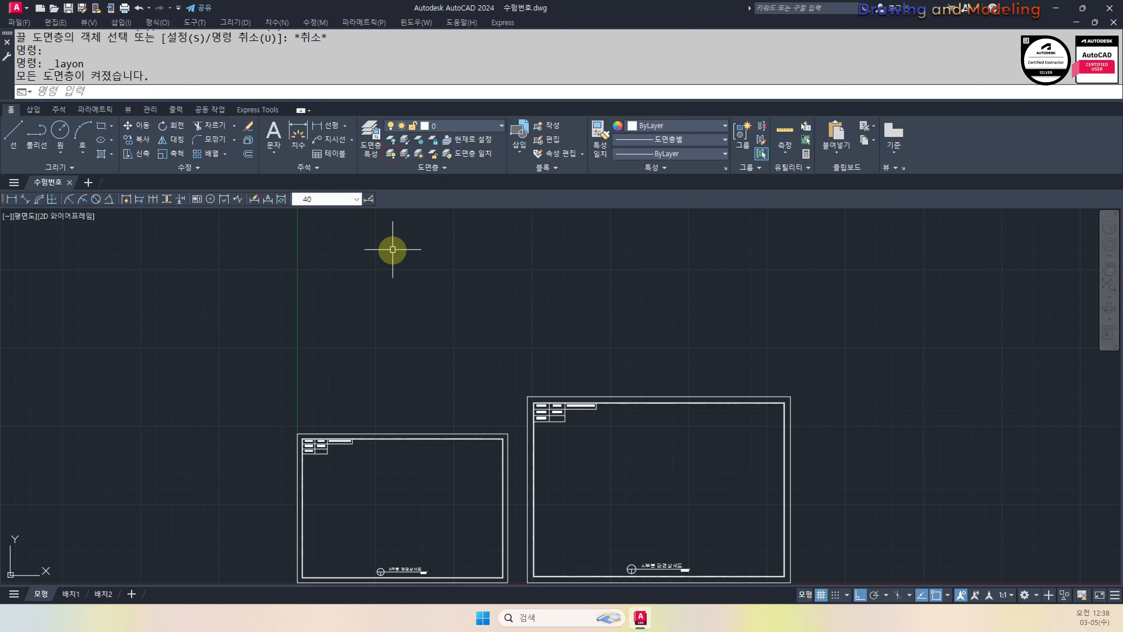
key(Escape)
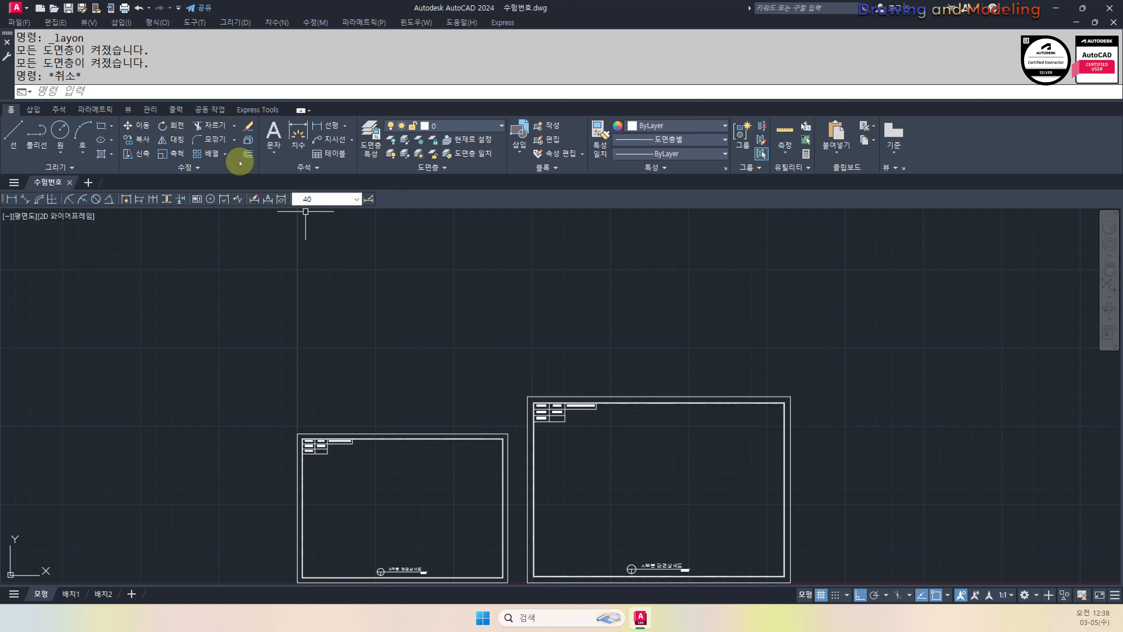
click(225, 154)
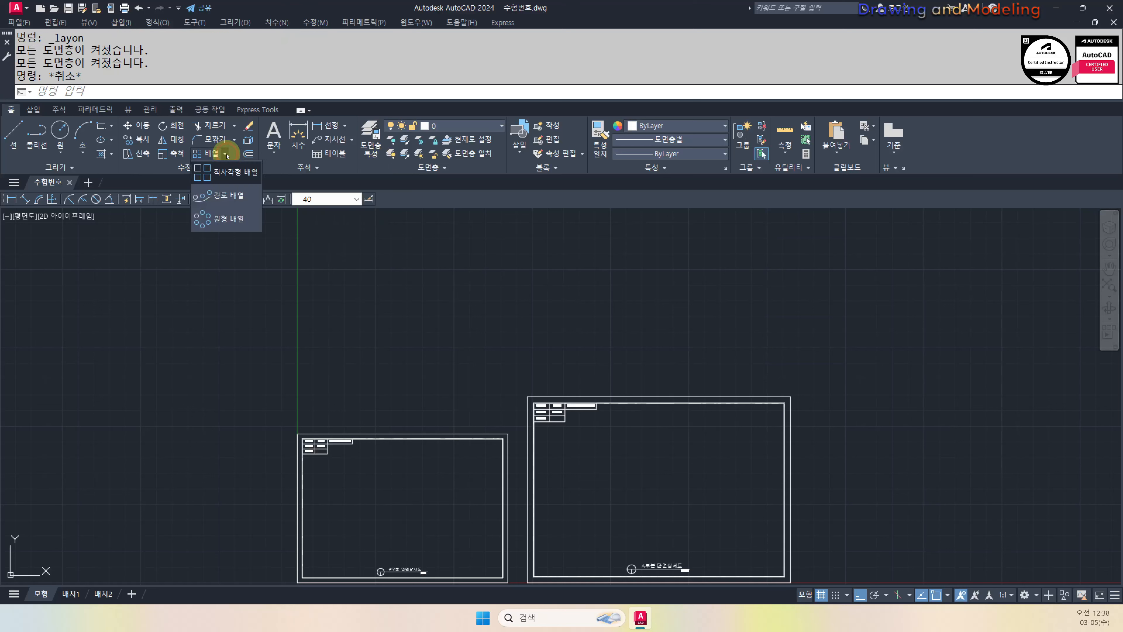
click(223, 193)
key(Escape)
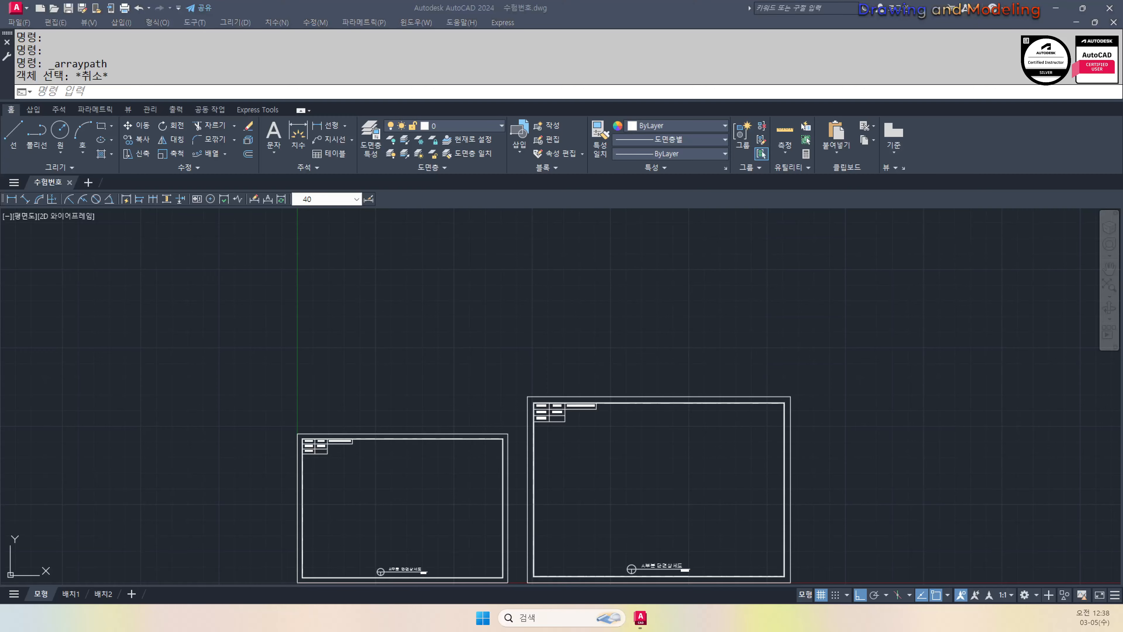
Bring the command history window over the drawing and review the recent commands
mouse_move(1122, 93)
mouse_down()
mouse_move(298, 211)
mouse_move(293, 229)
mouse_up()
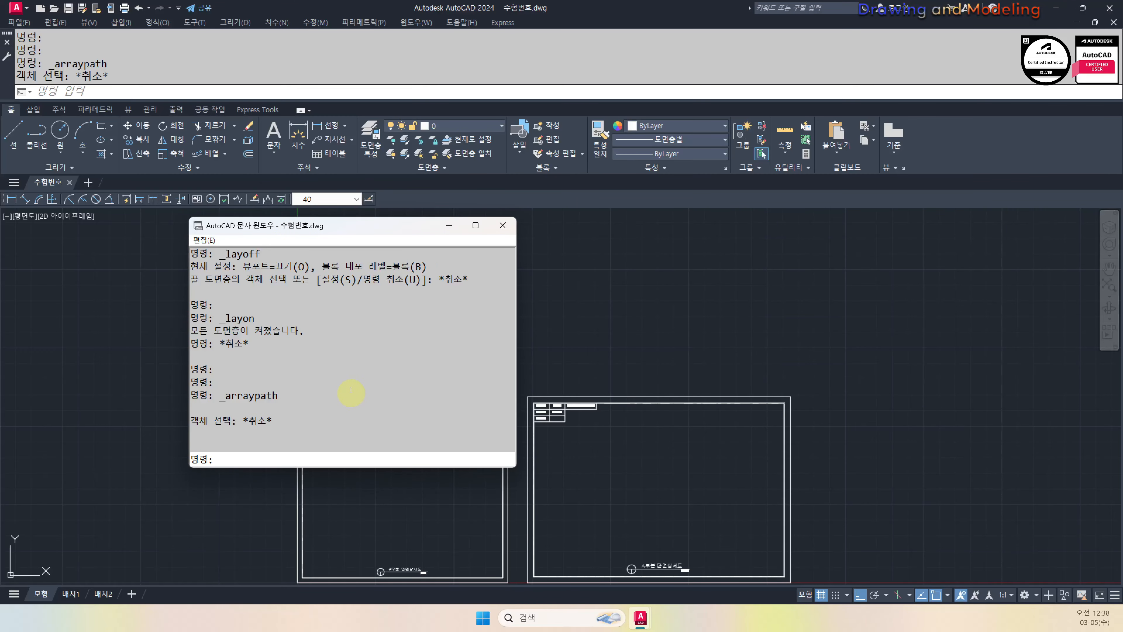
scroll(306, 389, up, 3)
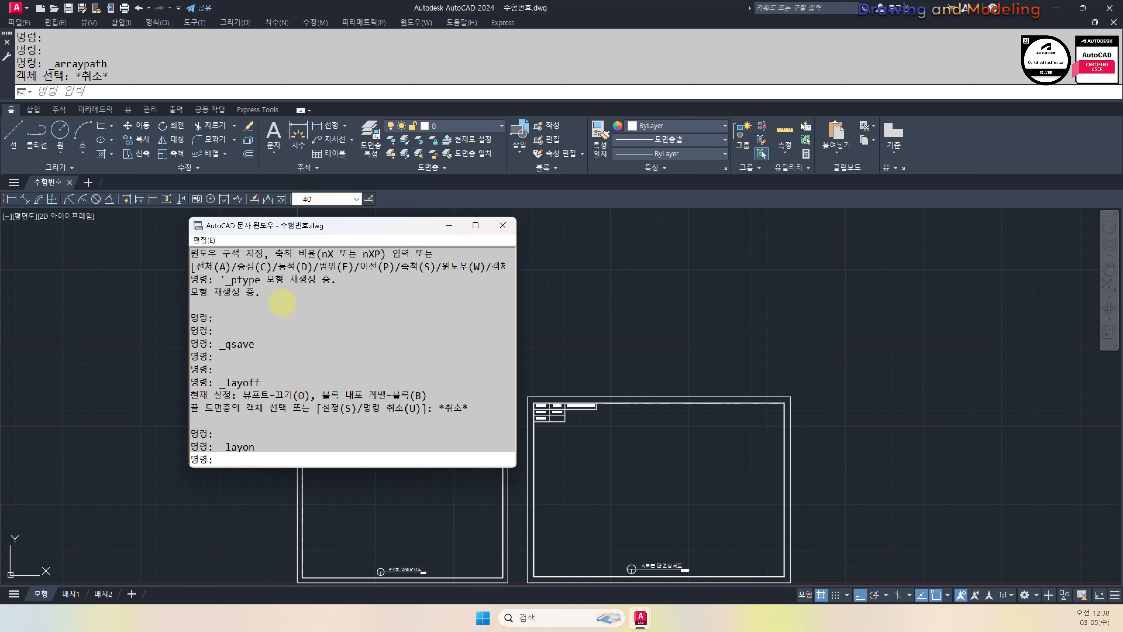
scroll(294, 329, down, 2)
scroll(309, 327, down, 1)
scroll(371, 353, up, 1)
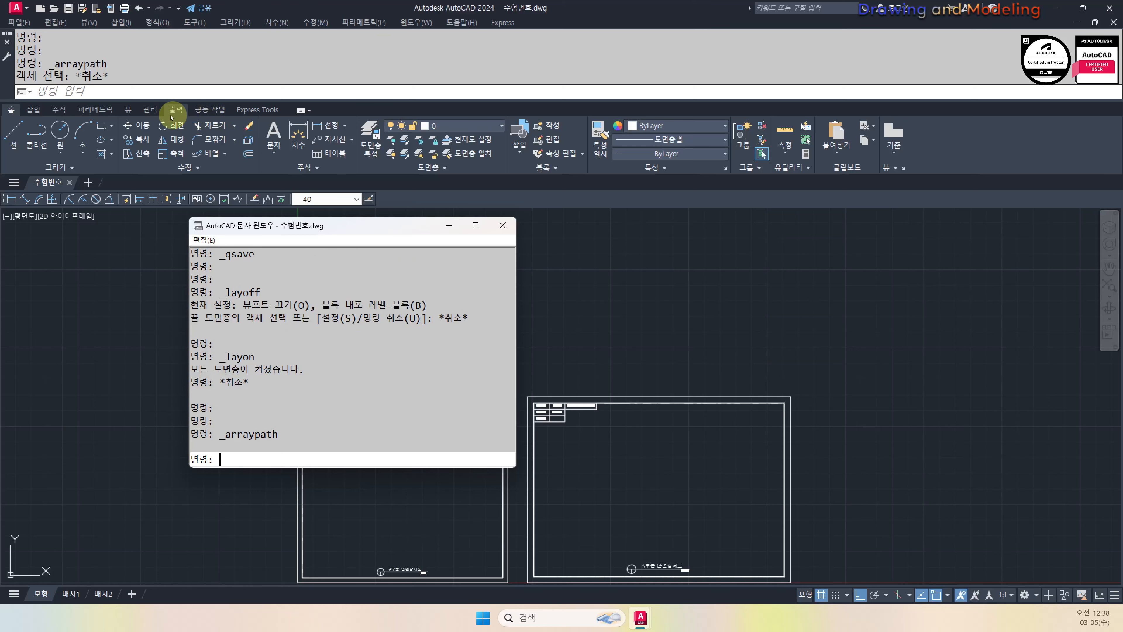
Open acad.pgp for editing from the Manage tab's Edit Aliases option
click(146, 111)
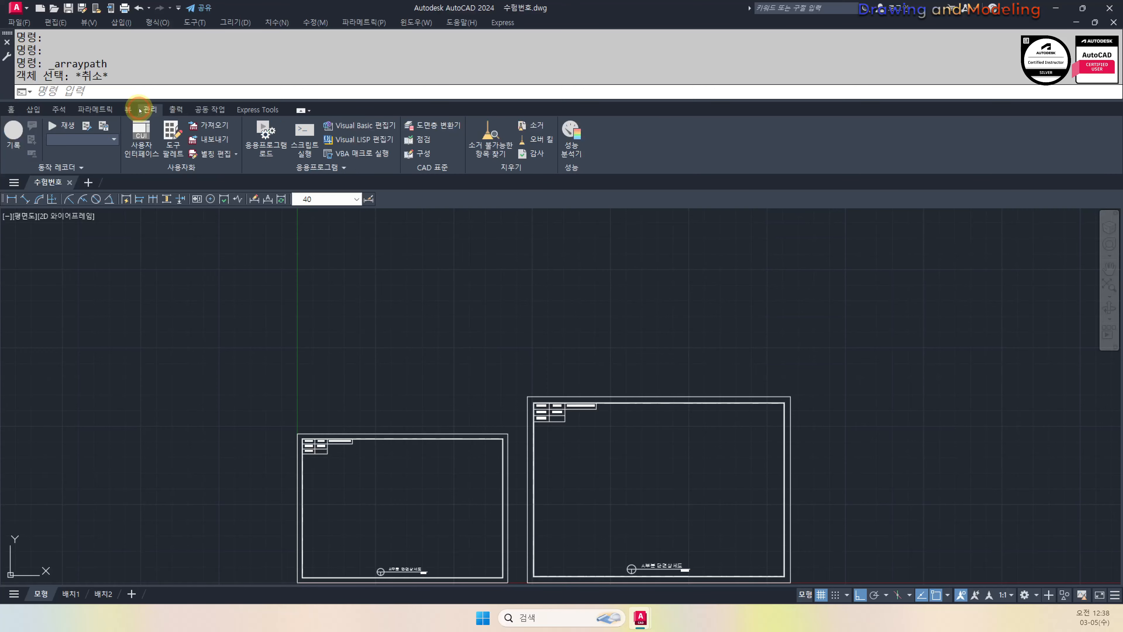
click(220, 156)
click(214, 171)
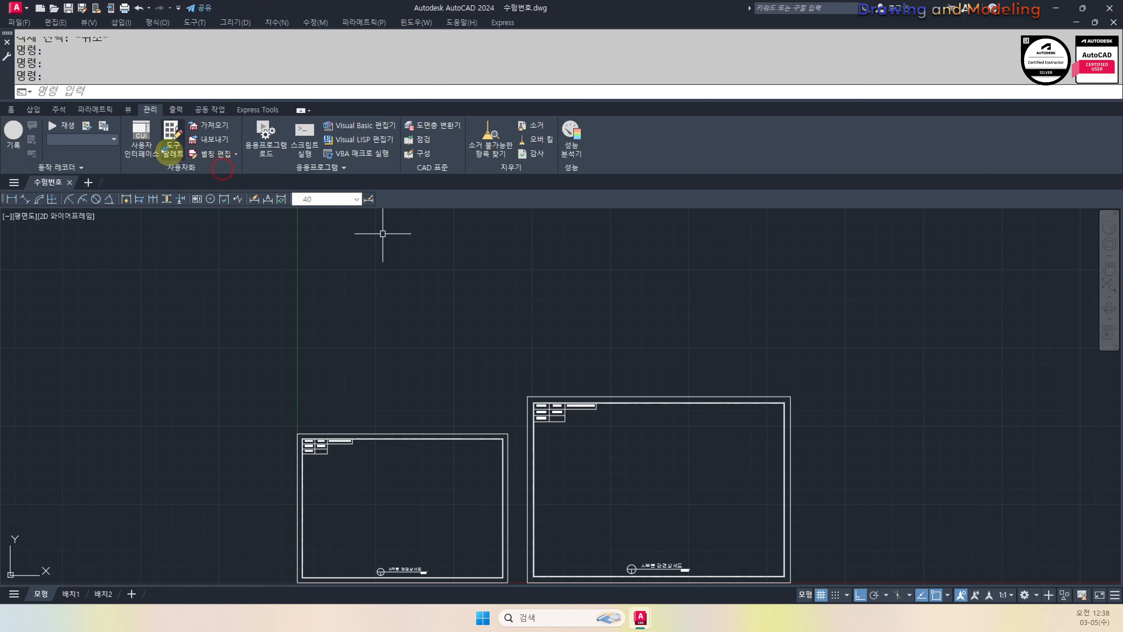
click(9, 110)
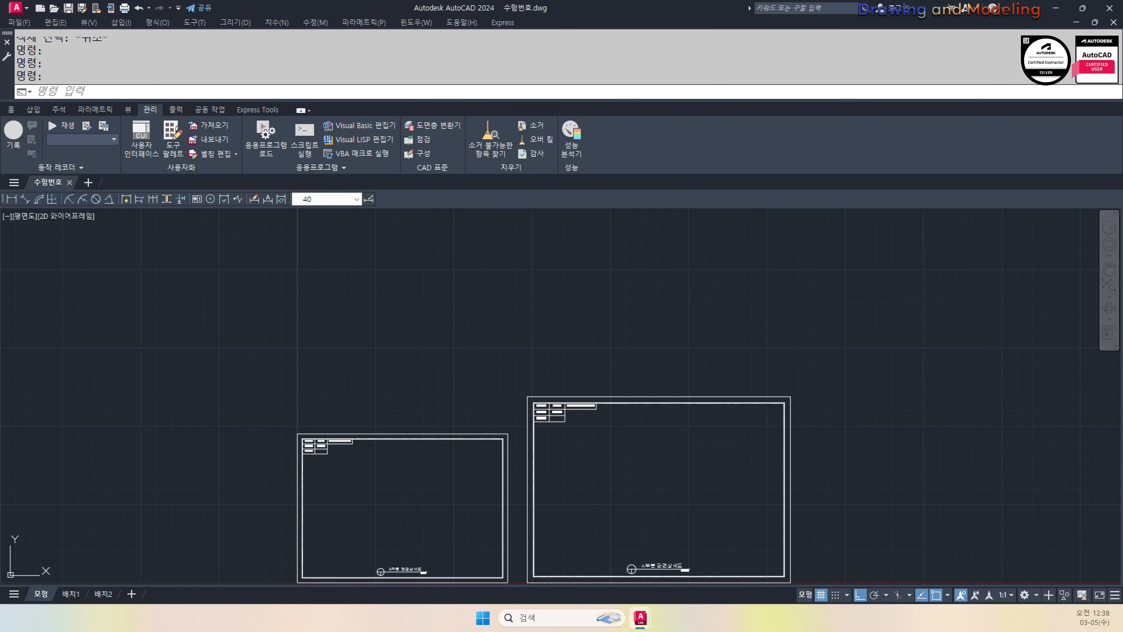
Scroll to the end of acad.pgp and add a blank line above the user-defined aliases
scroll(824, 150, down, 10)
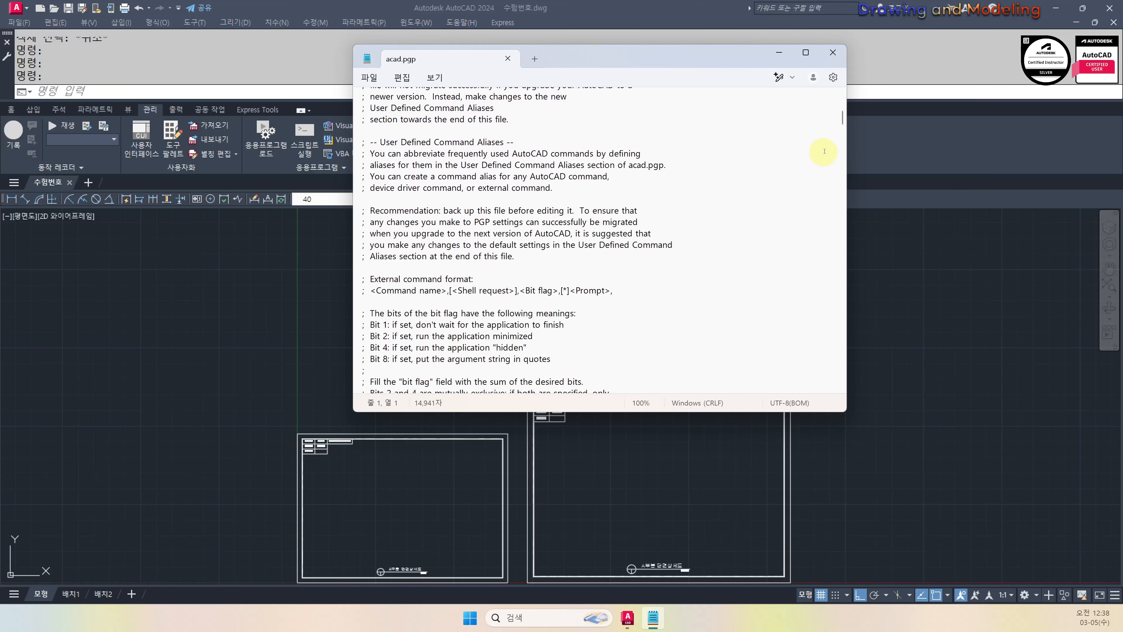
scroll(824, 151, down, 4)
drag(841, 126, 831, 381)
click(447, 297)
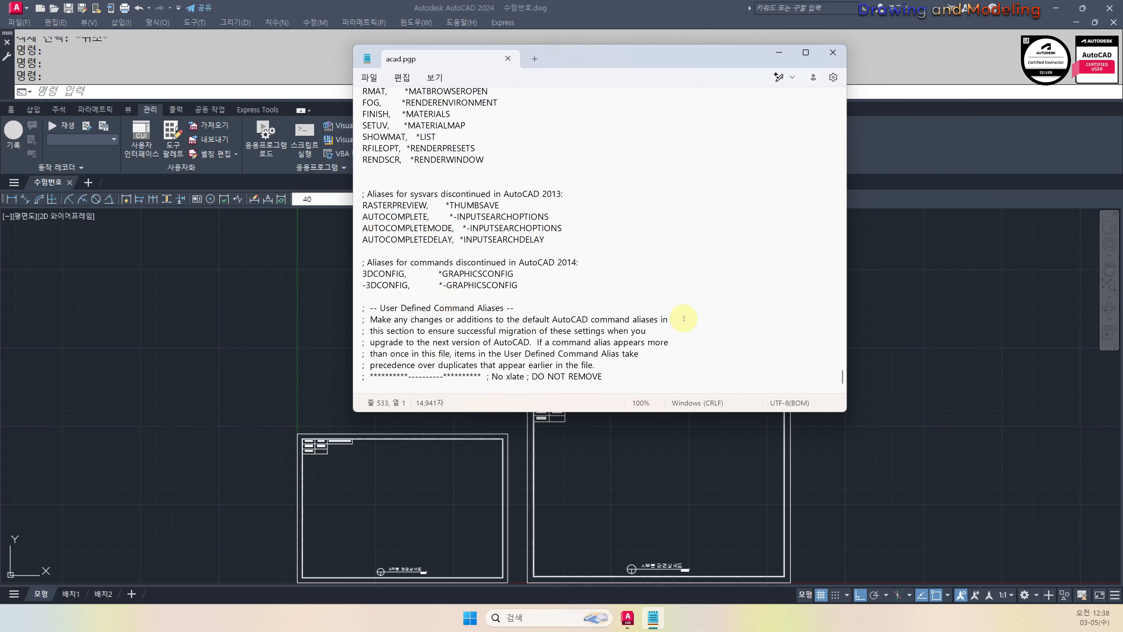
key(Return)
key(Return)
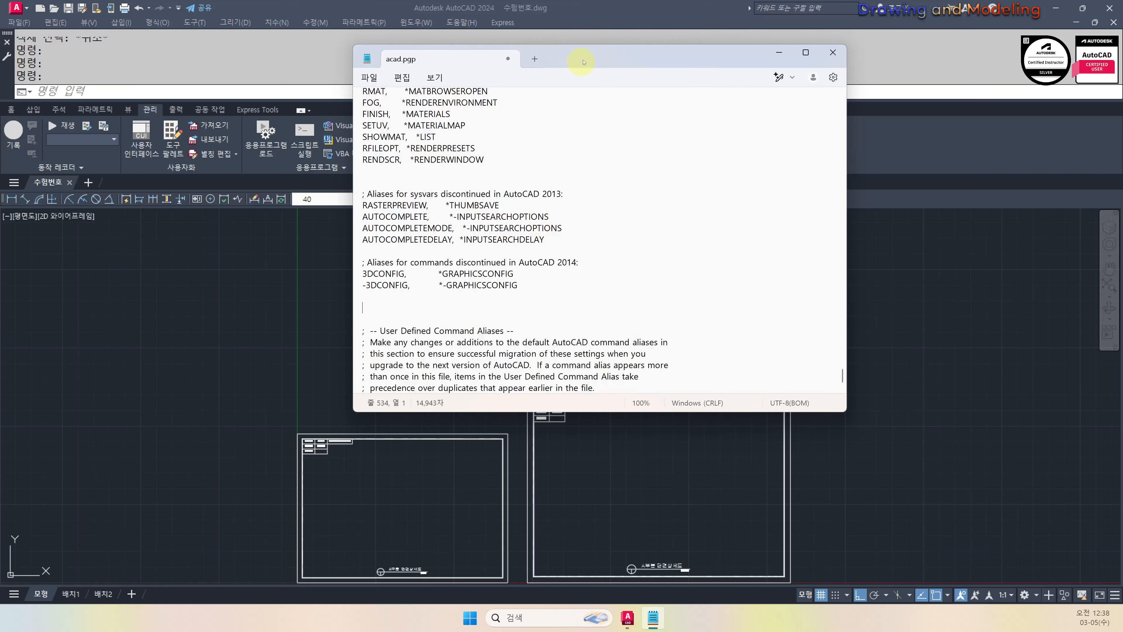
Move the acad.pgp window to the right side and return to the AutoCAD drawing
drag(583, 62, 888, 134)
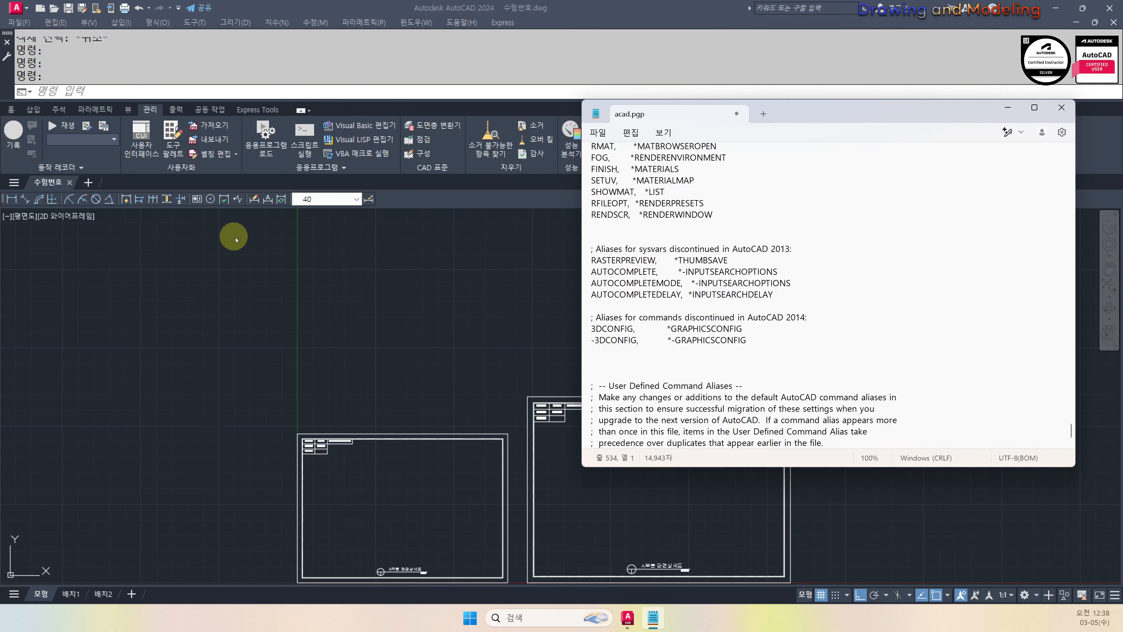
click(232, 285)
key(Escape)
key(Escape)
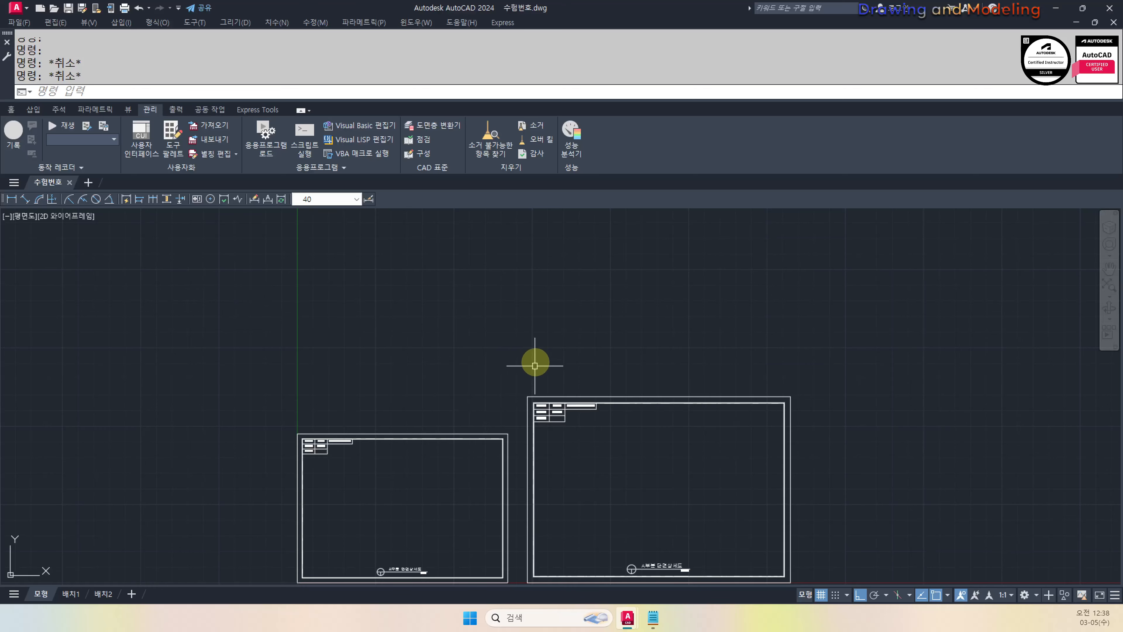
Select the command name 'layoff' in the F2 command history
key(alt+Tab)
click(405, 312)
key(F2)
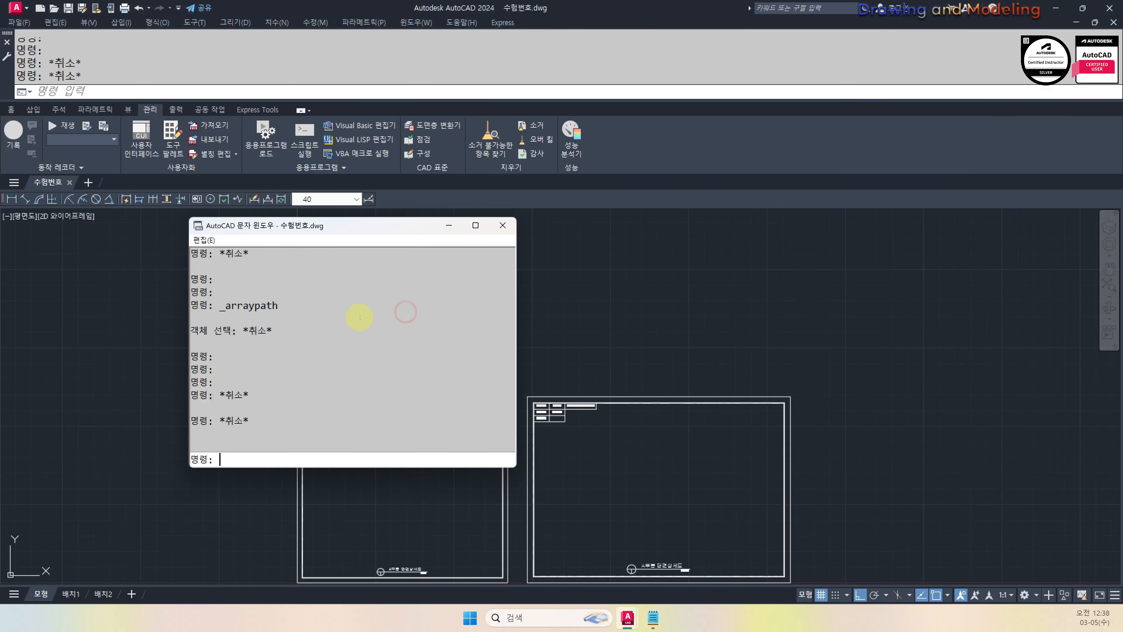
scroll(260, 365, up, 4)
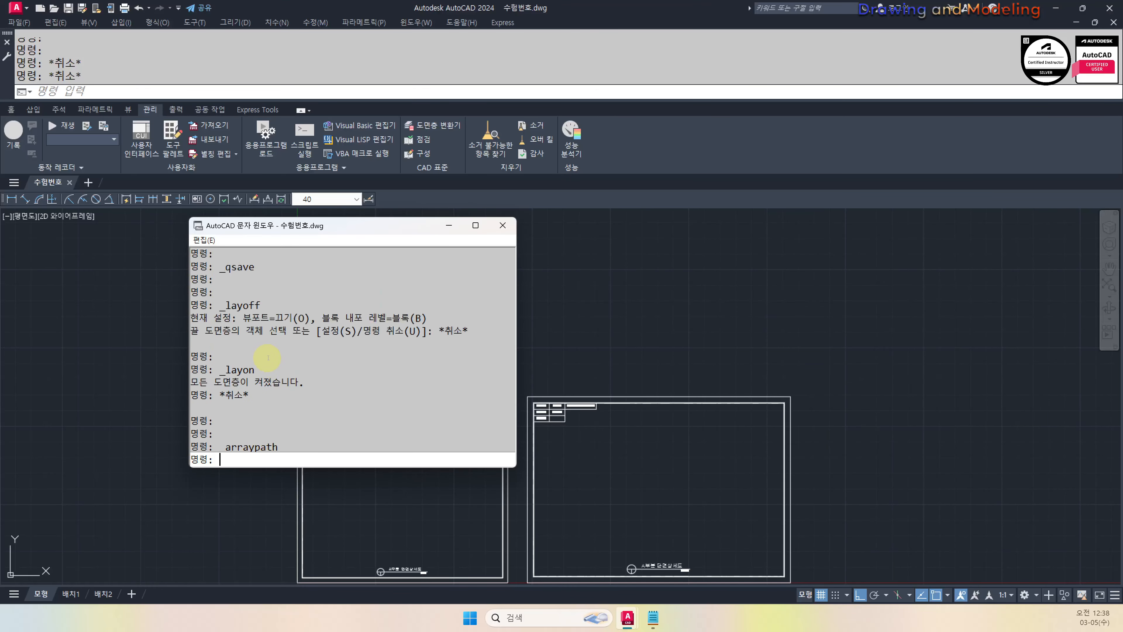
scroll(267, 357, up, 1)
drag(225, 331, 261, 331)
key(ctrl+c)
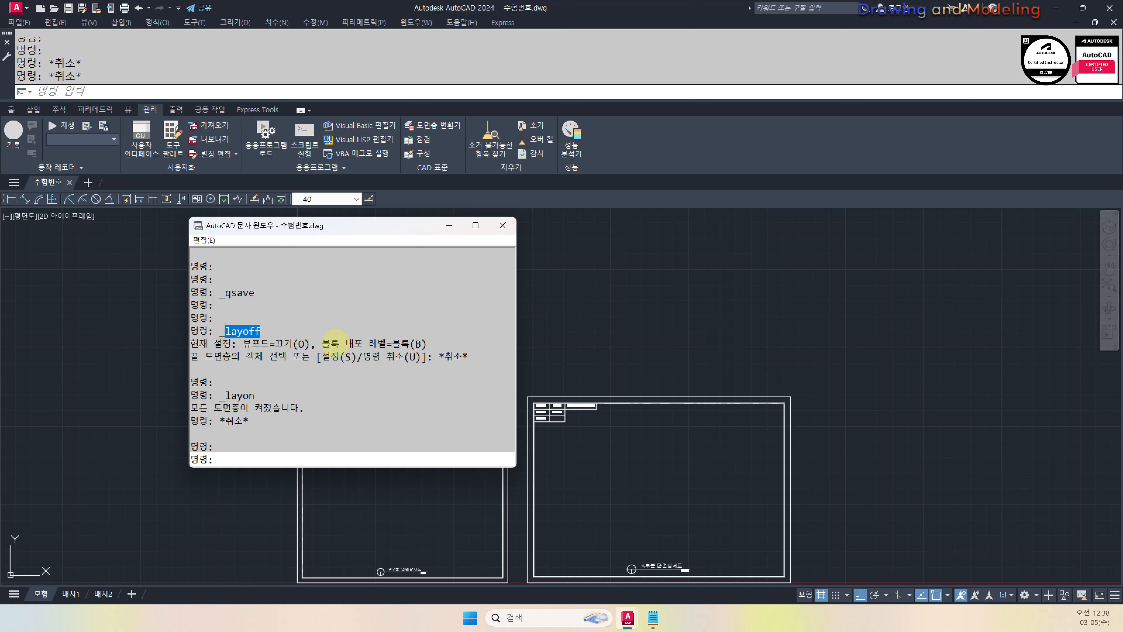
key(F2)
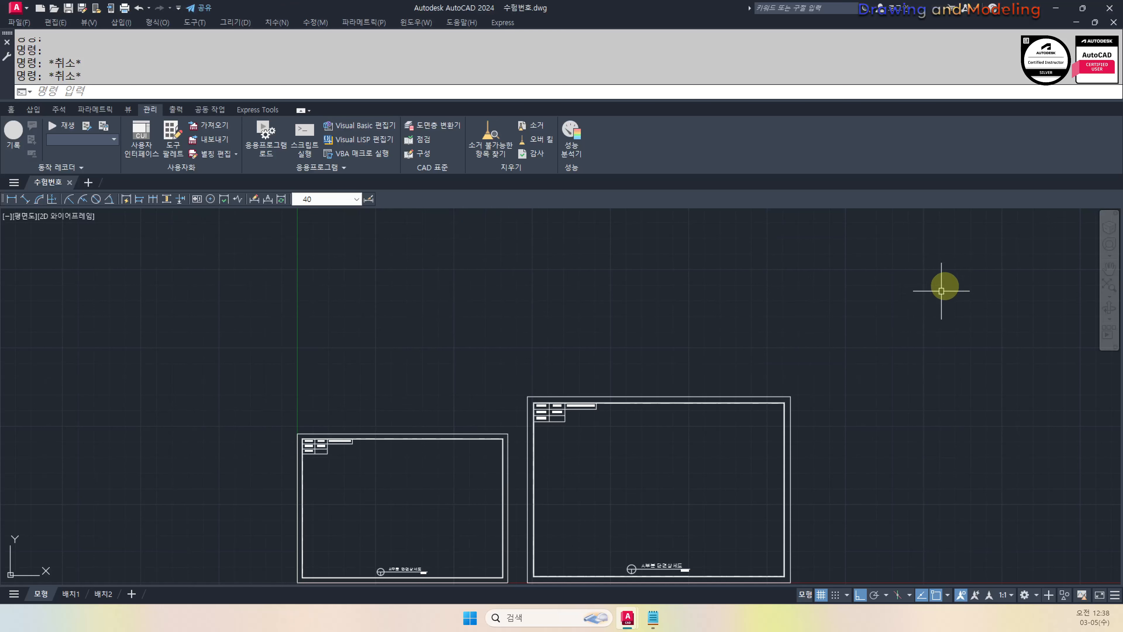
Reopen the command history and bring acad.pgp back to the front
key(F2)
key(F2)
key(F2)
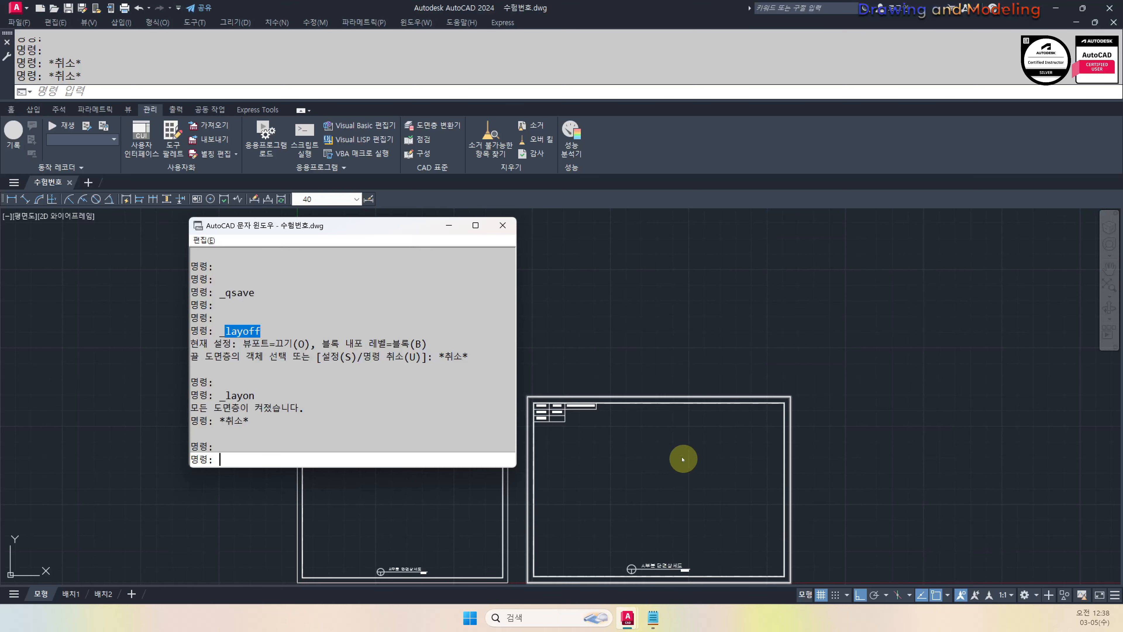
click(652, 617)
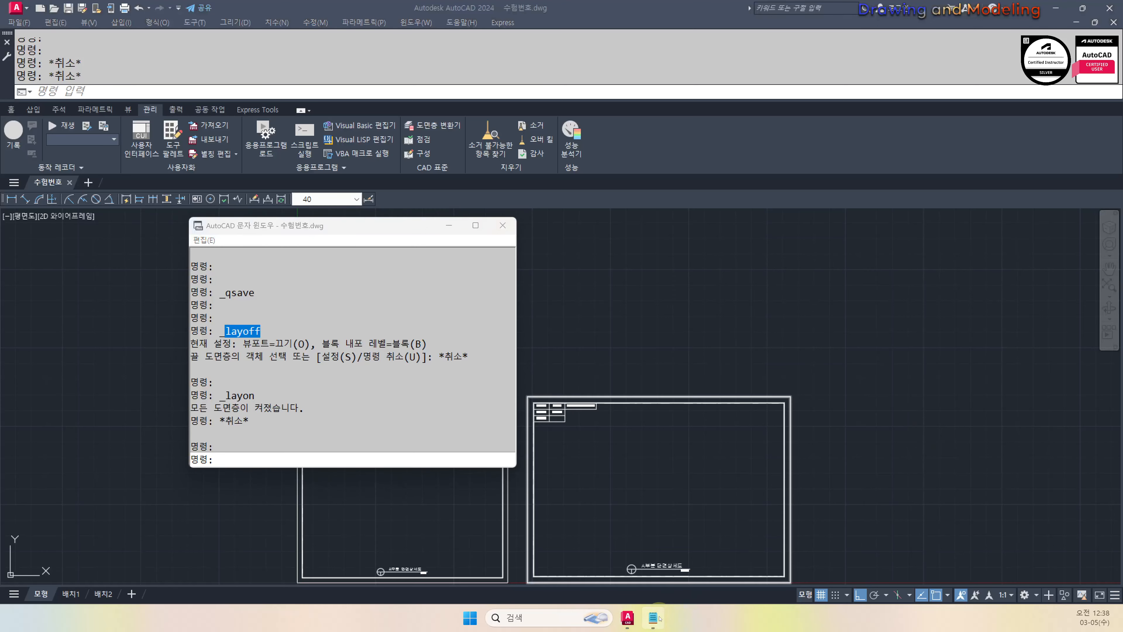
scroll(756, 309, up, 2)
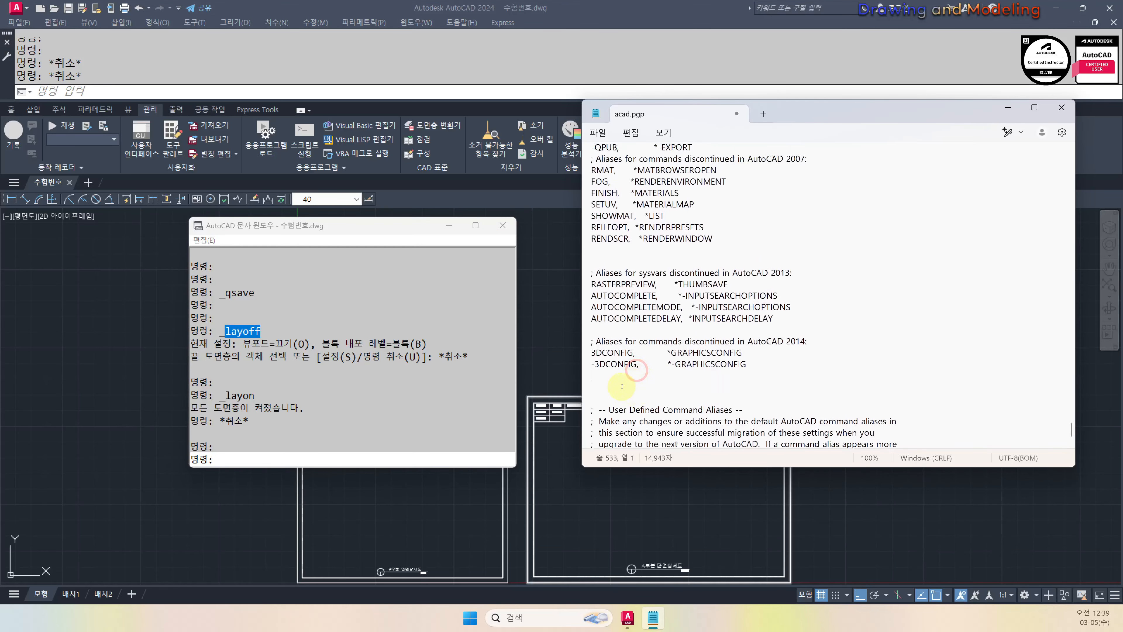
Add the alias lines 'ff, *layoff' and 'rr, *layon' to acad.pgp
key(ctrl+v)
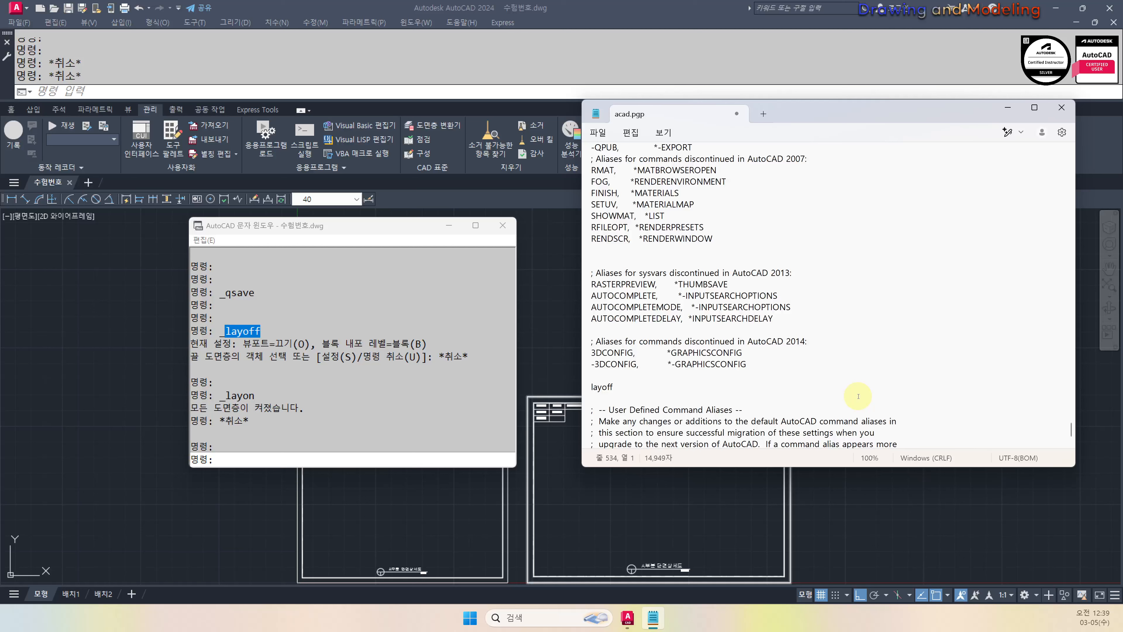
text(oo)
text(, )
text(*)
key(Delete)
key(Delete)
text(ff)
key(End)
key(Return)
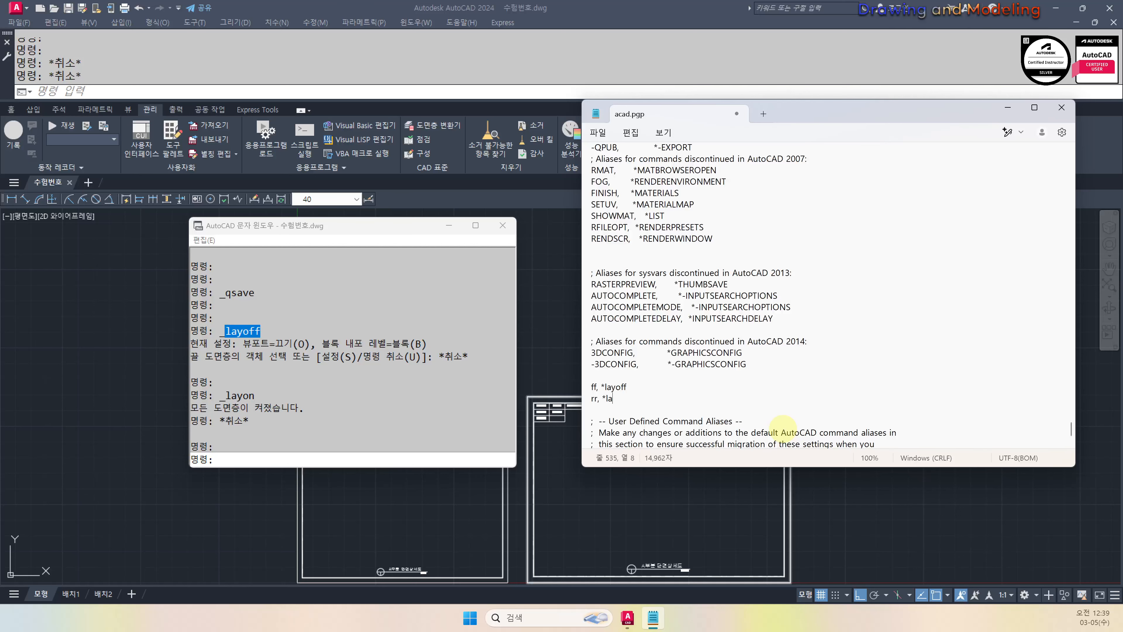
text(on)
key(Return)
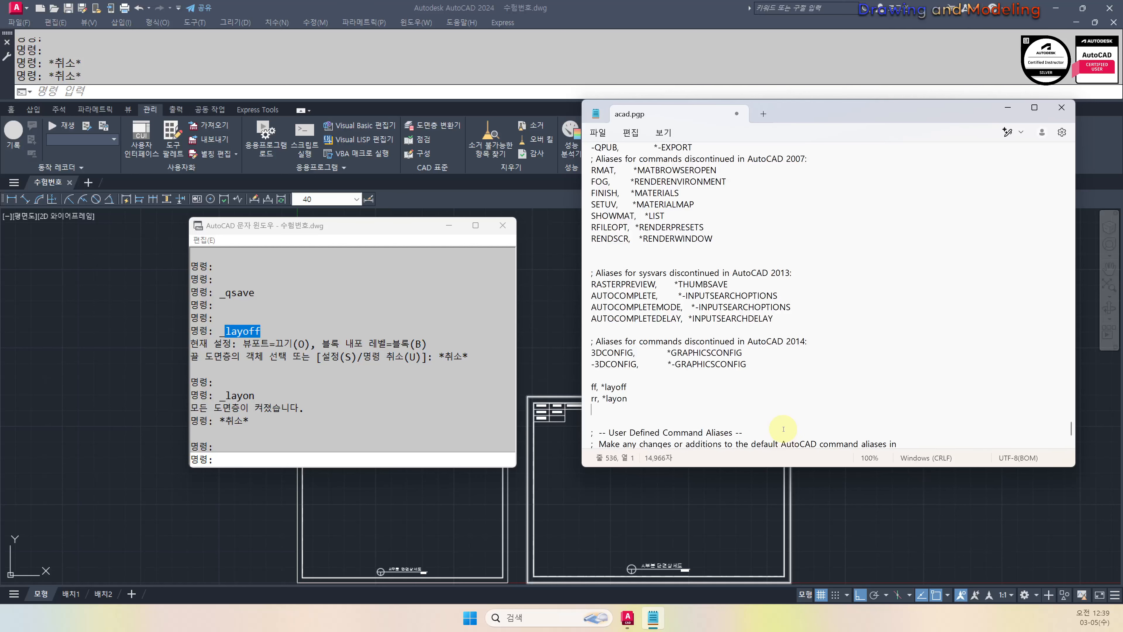
click(346, 355)
Copy 'arraypath' from the command history and add the line 'aq, *arraypath' to acad.pgp
scroll(295, 388, down, 3)
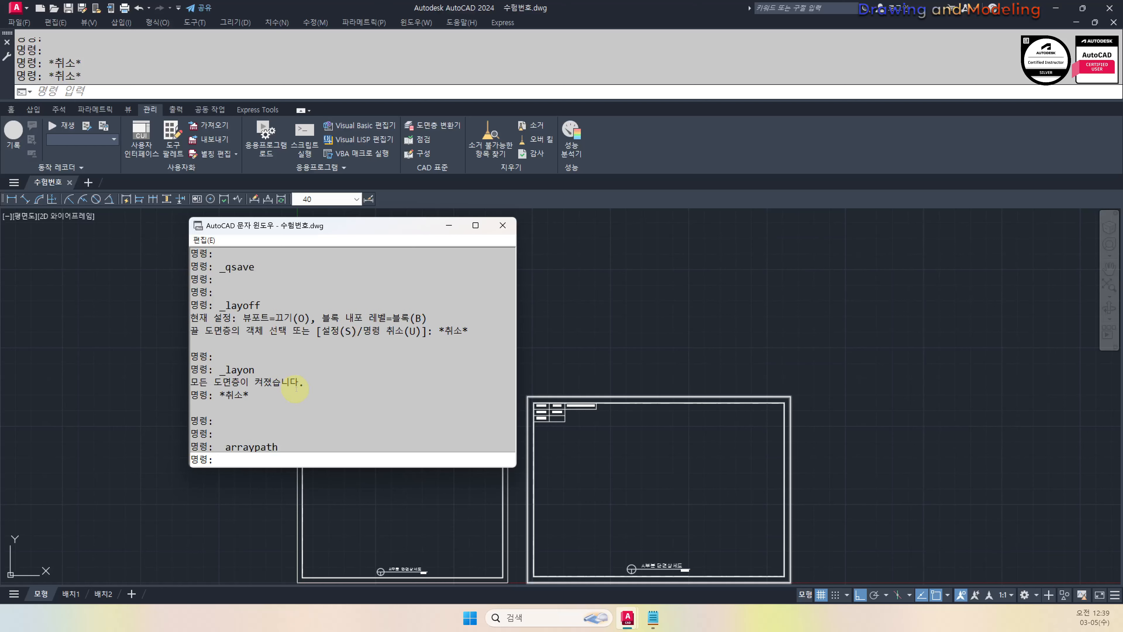
drag(224, 395, 279, 395)
key(ctrl+c)
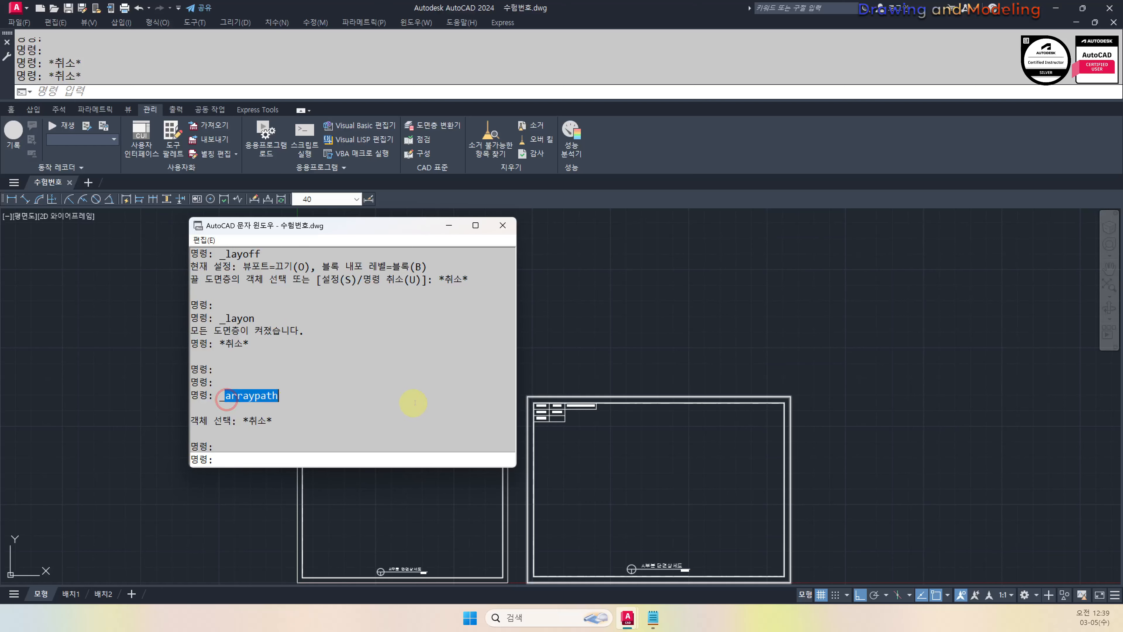
key(alt+Tab)
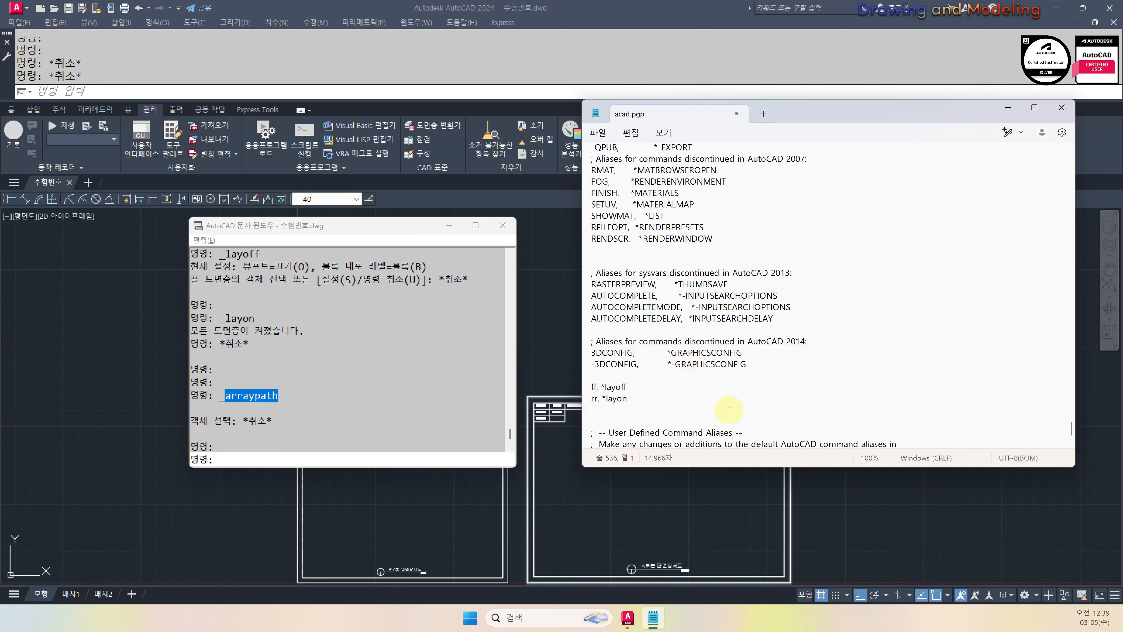
key(ctrl+v)
key(Left)
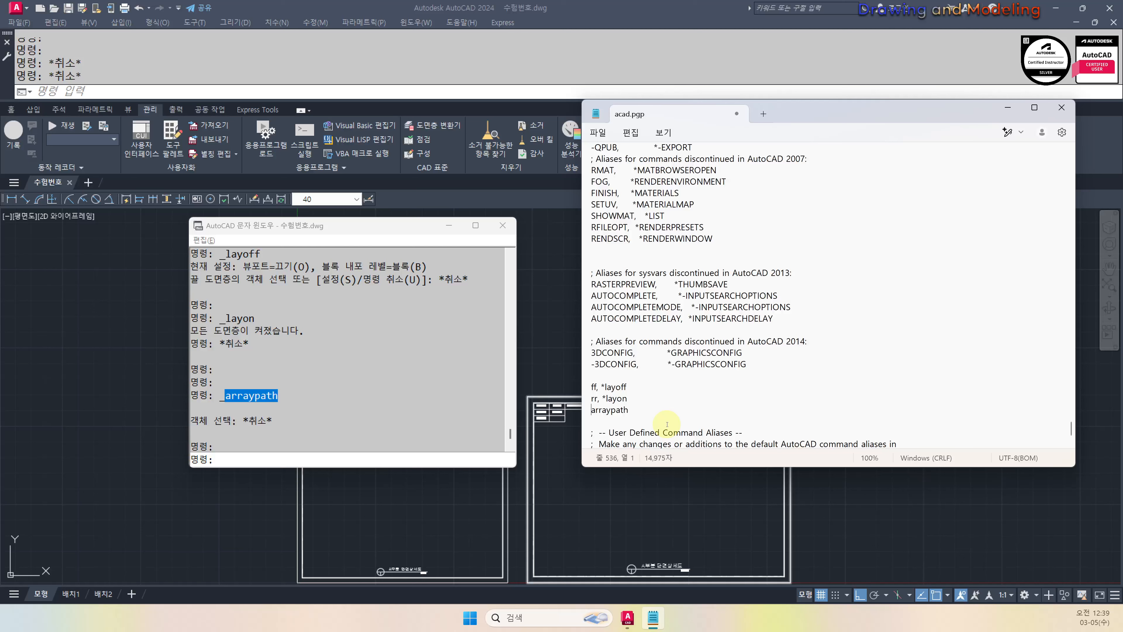
text(aq, *)
key(Right)
key(Right)
key(Right)
key(Right)
key(Right)
key(Return)
click(384, 387)
Run the MA and CO aliases and show the command history to reveal MATCHPROP and COPY
click(419, 493)
key(Escape)
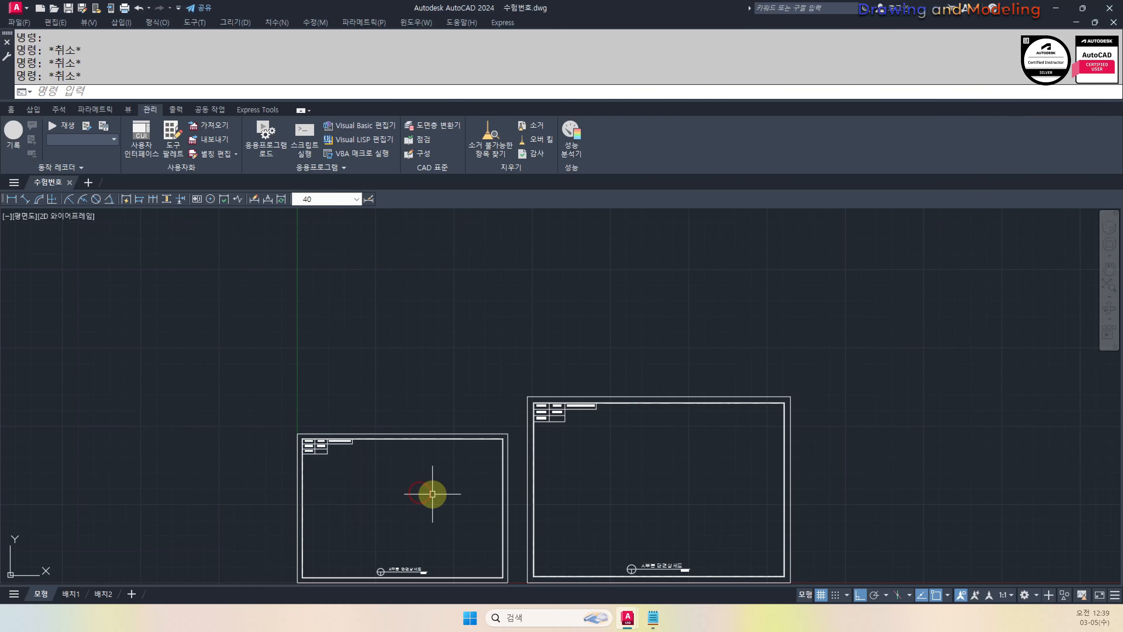
text(ma)
key(Return)
key(Escape)
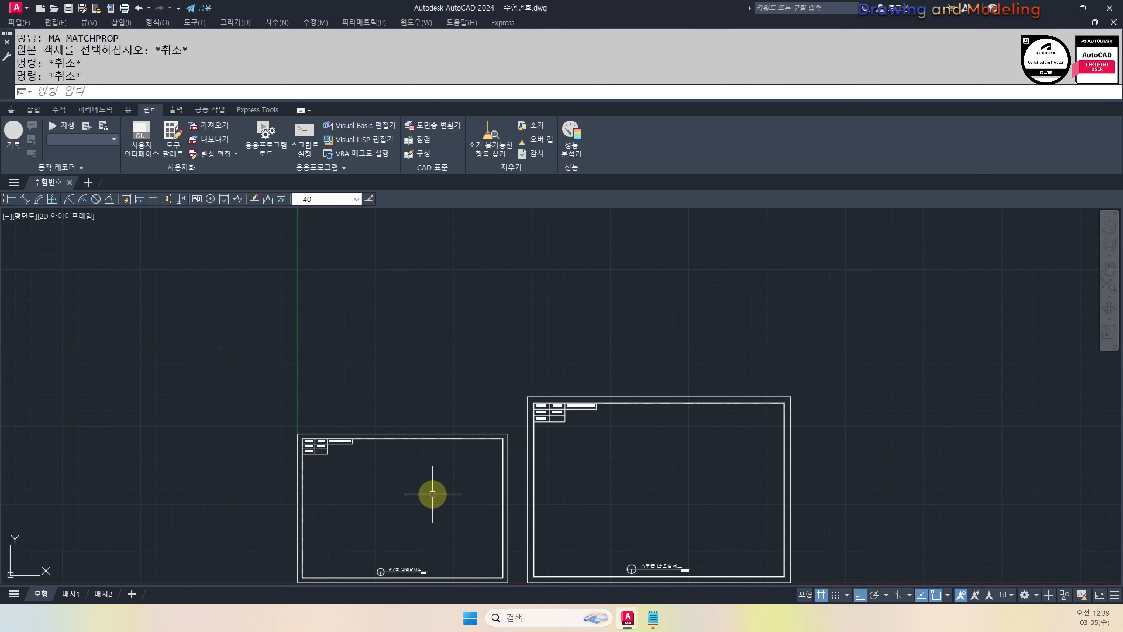
text(co)
key(Return)
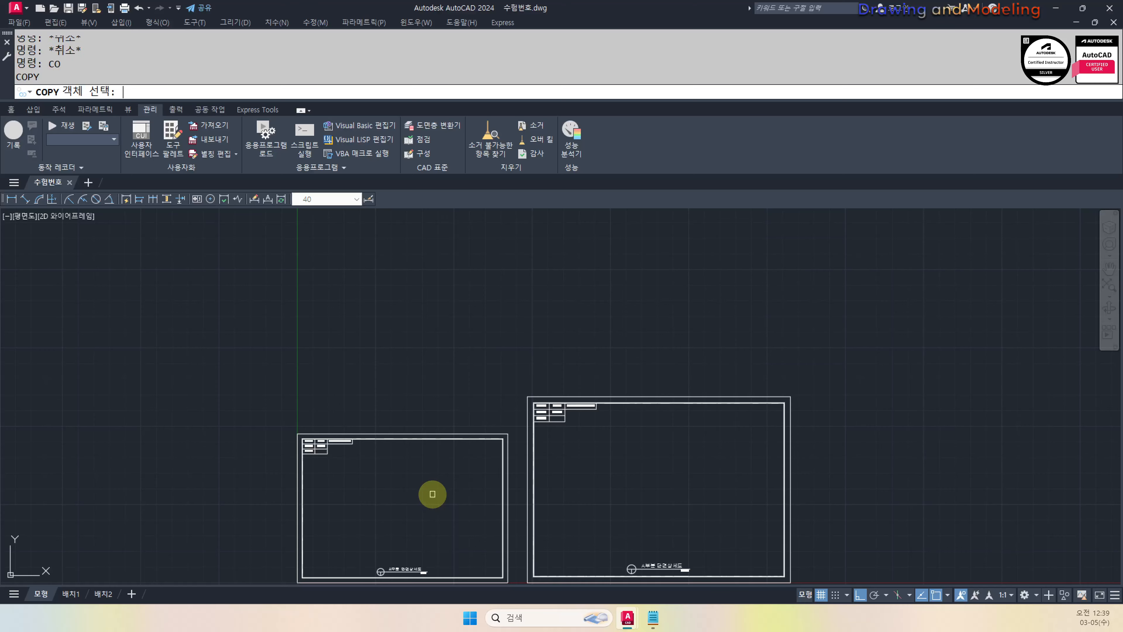
key(F2)
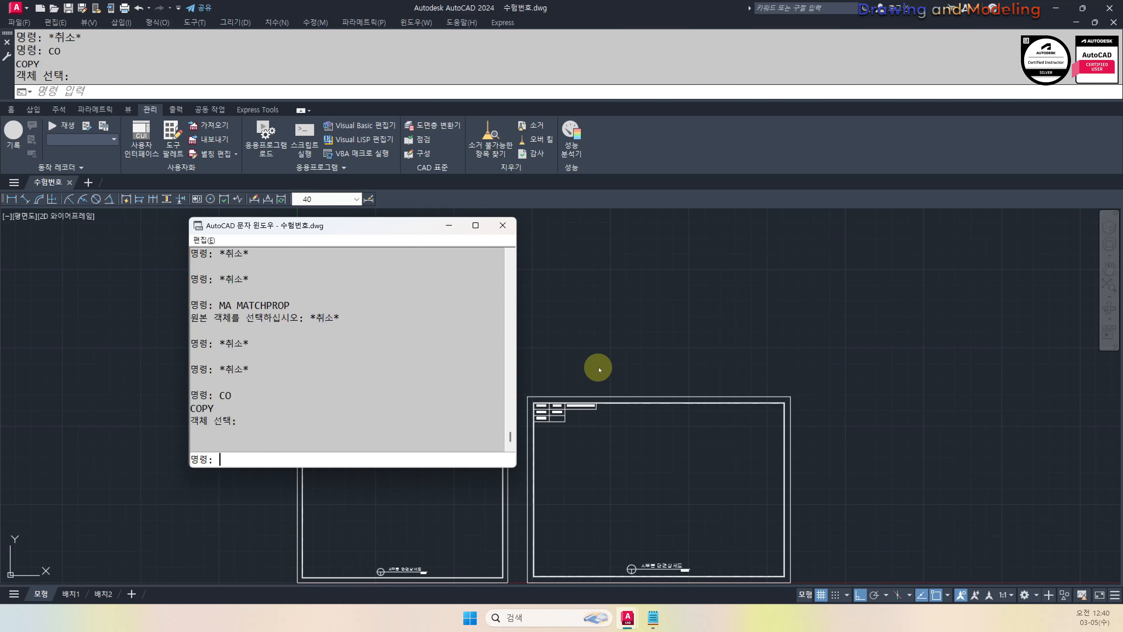
key(F2)
key(F2)
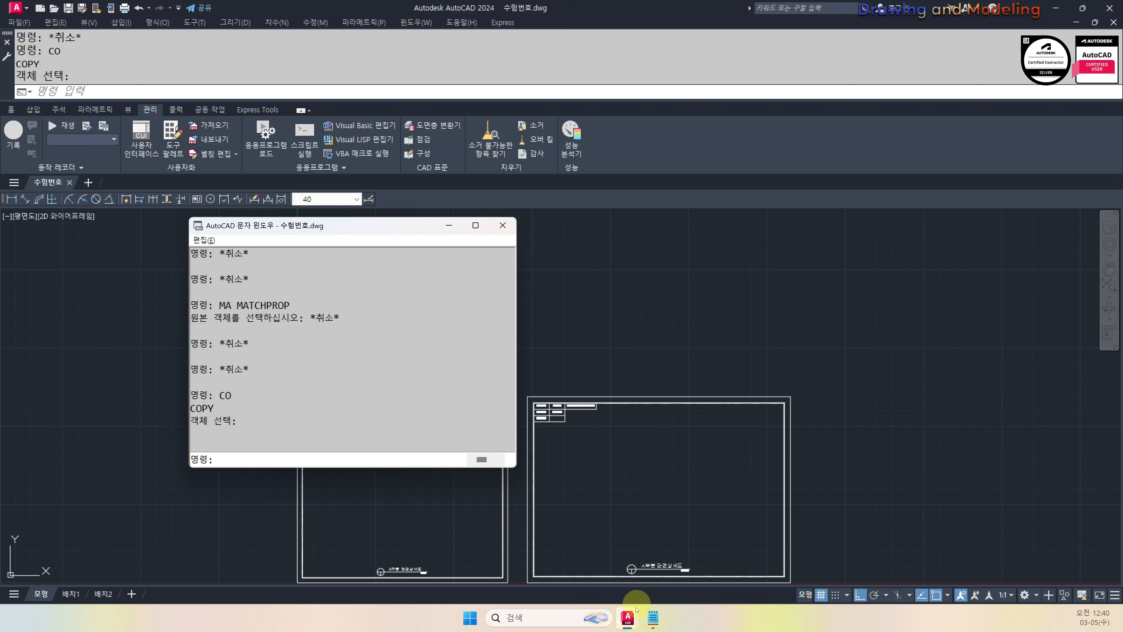
Copy MATCHPROP from the history and paste it below the aq, *arraypath line in acad.pgp
click(652, 617)
scroll(283, 376, up, 4)
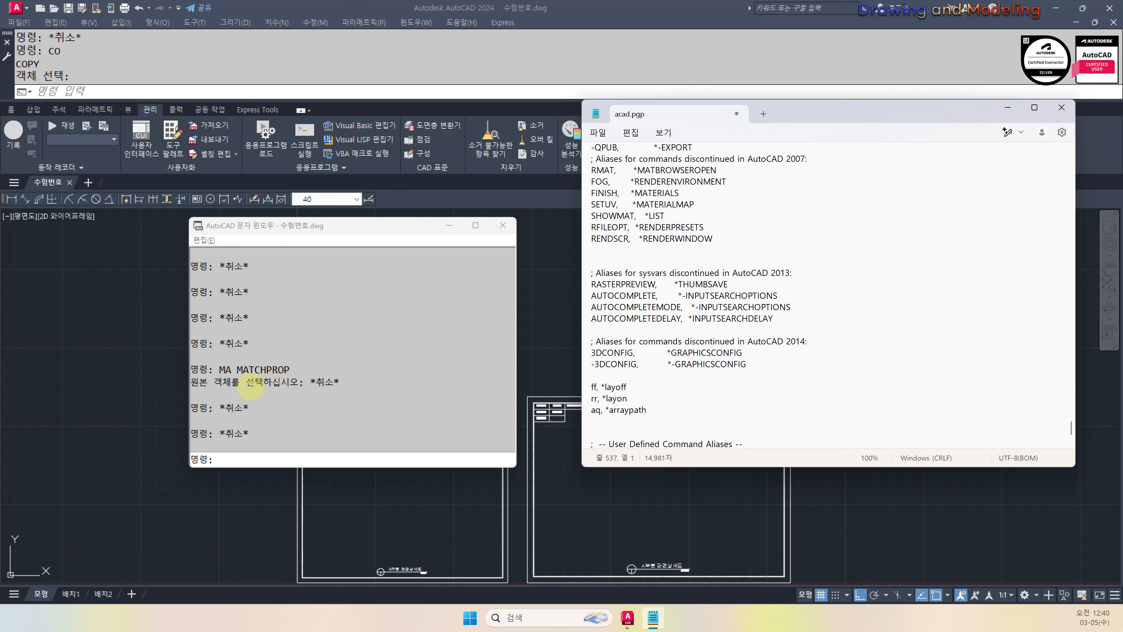
scroll(284, 374, down, 3)
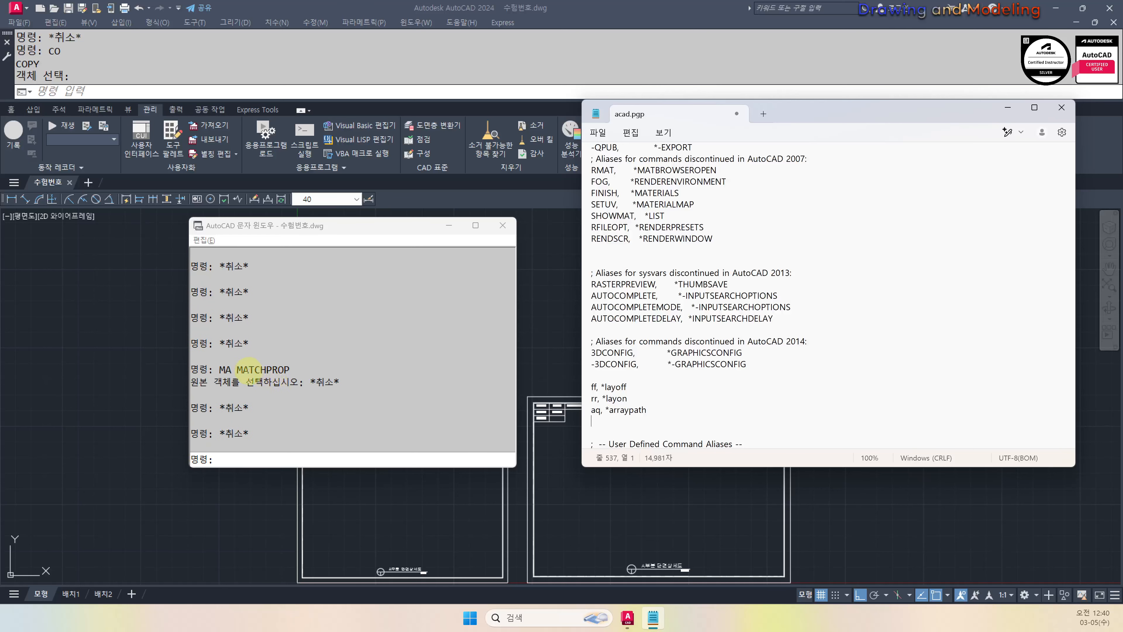
drag(237, 370, 289, 371)
key(ctrl+c)
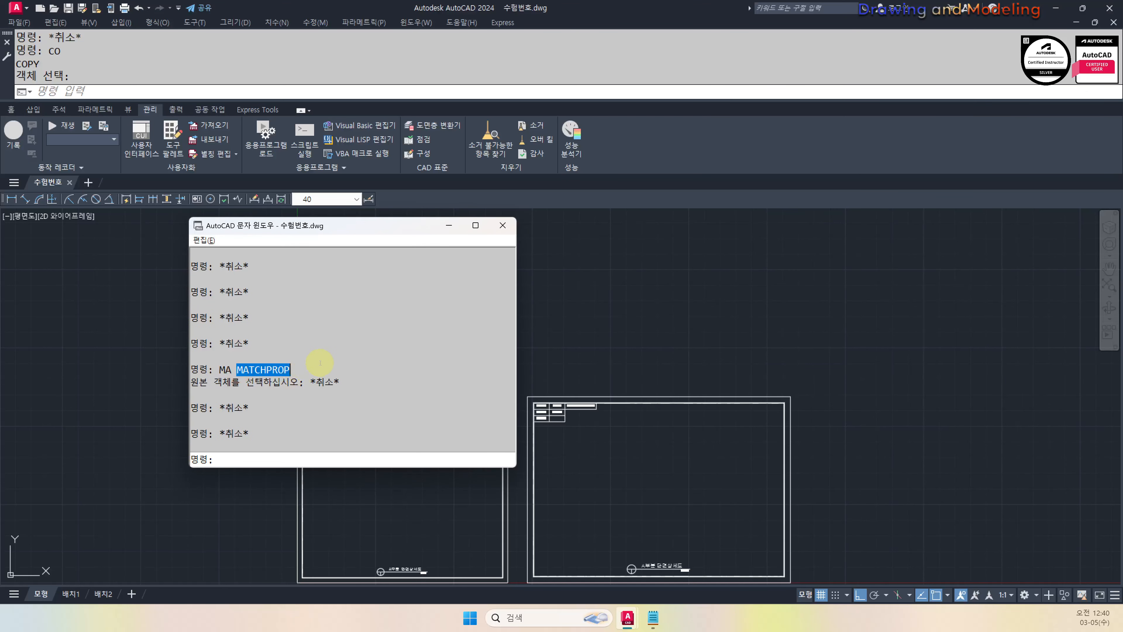
key(alt+Tab)
click(633, 421)
key(ctrl+v)
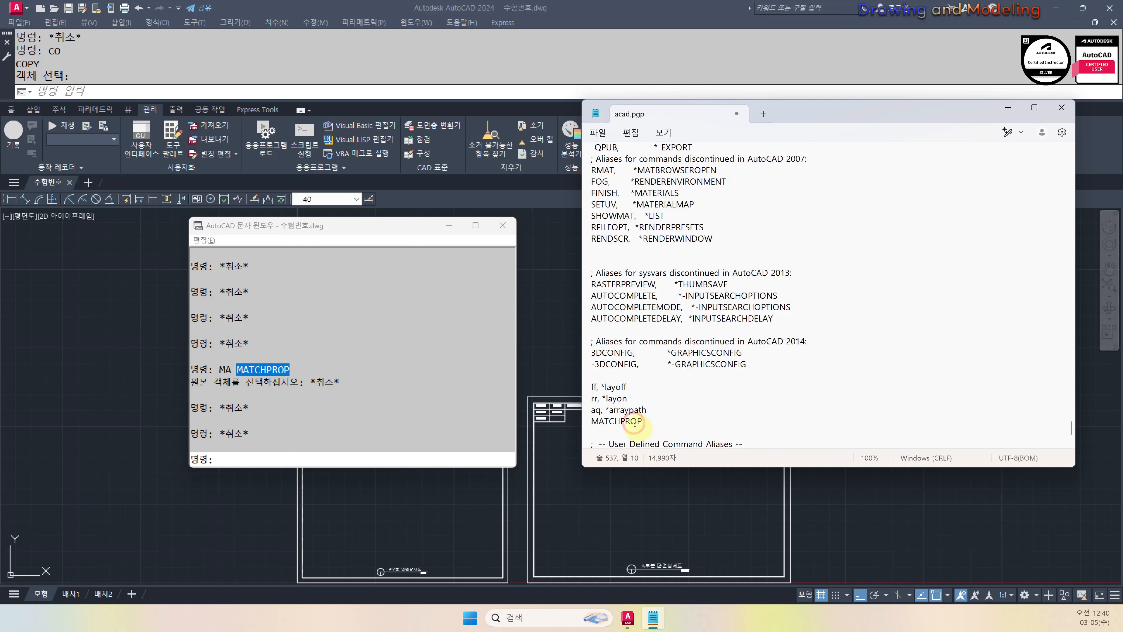
Copy COPY from the history and paste it on a new line below MATCHPROP
click(373, 421)
scroll(290, 408, up, 2)
scroll(309, 402, up, 4)
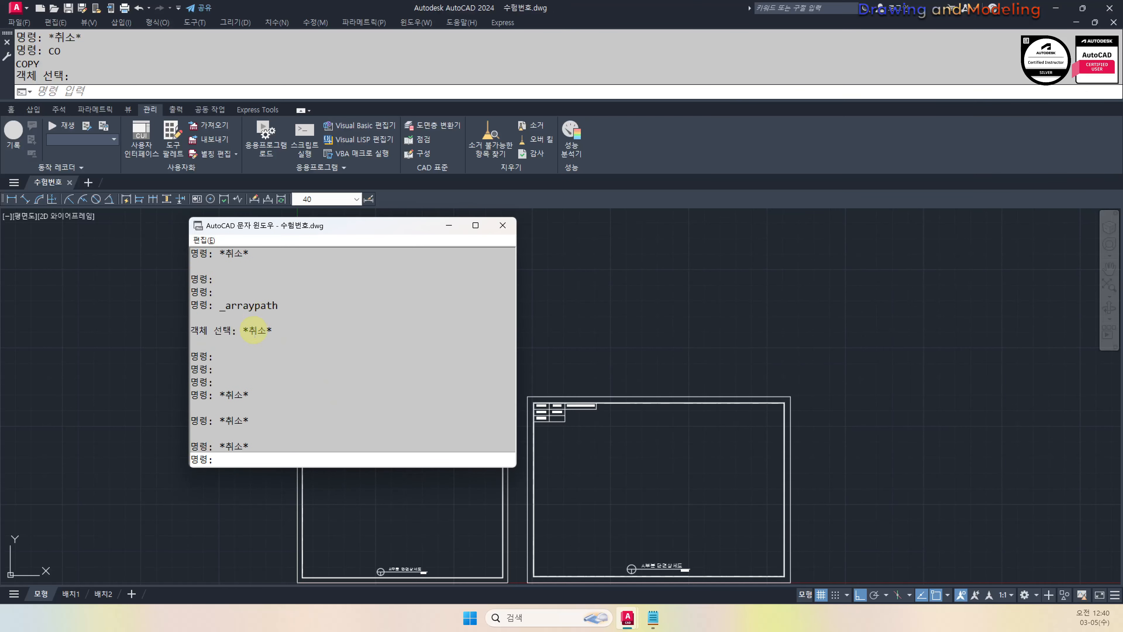
scroll(323, 372, down, 7)
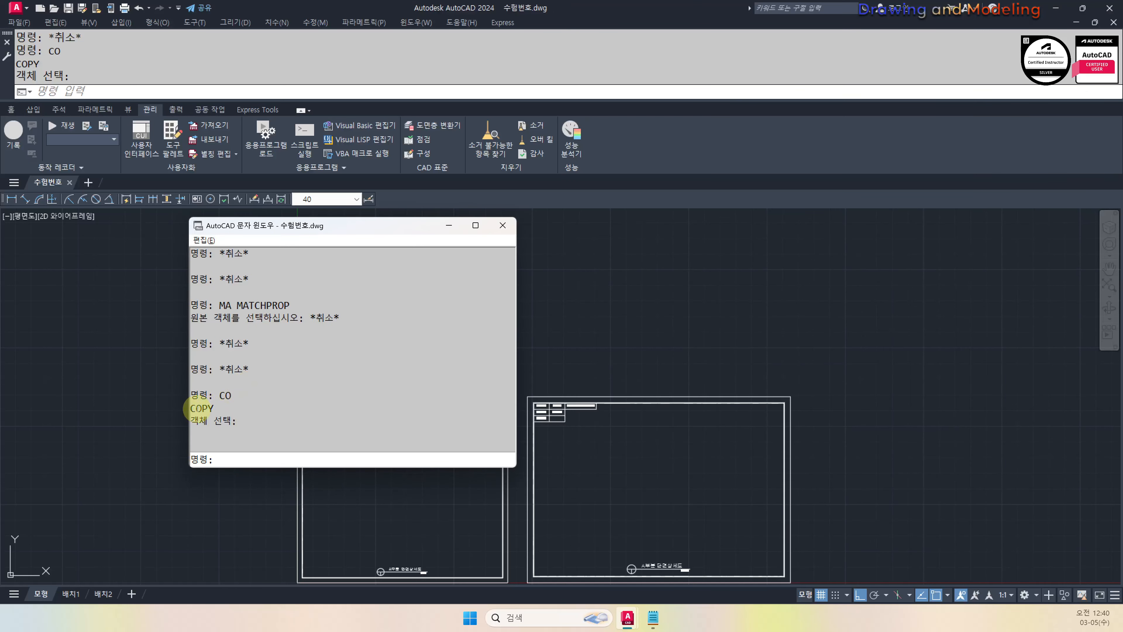
drag(197, 408, 231, 409)
double_click(188, 408)
key(ctrl+c)
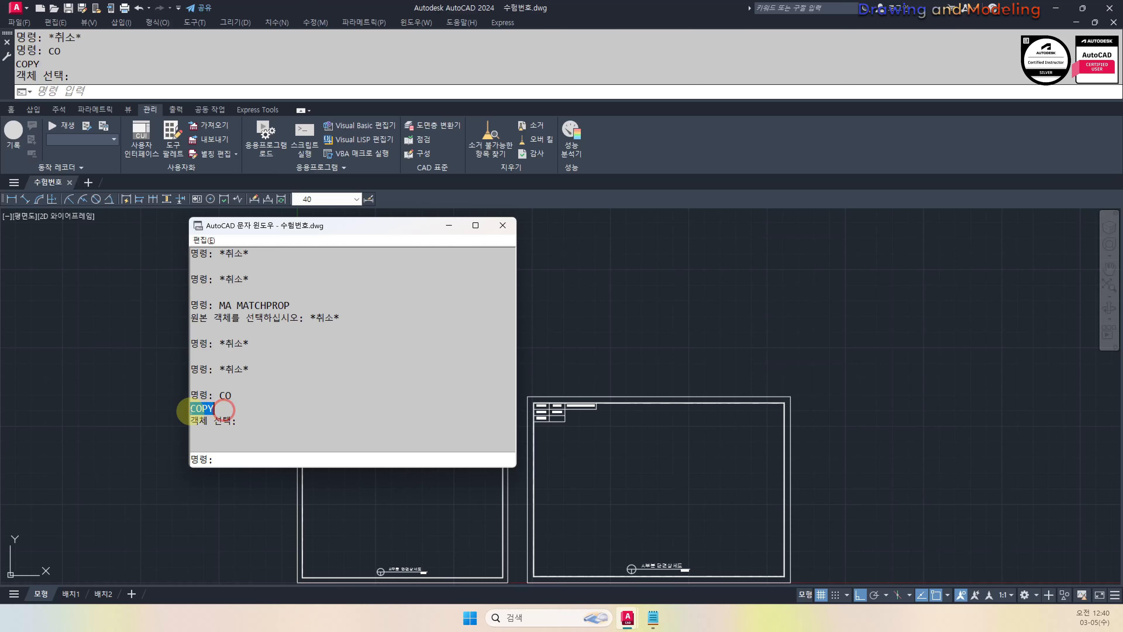
key(alt+Tab)
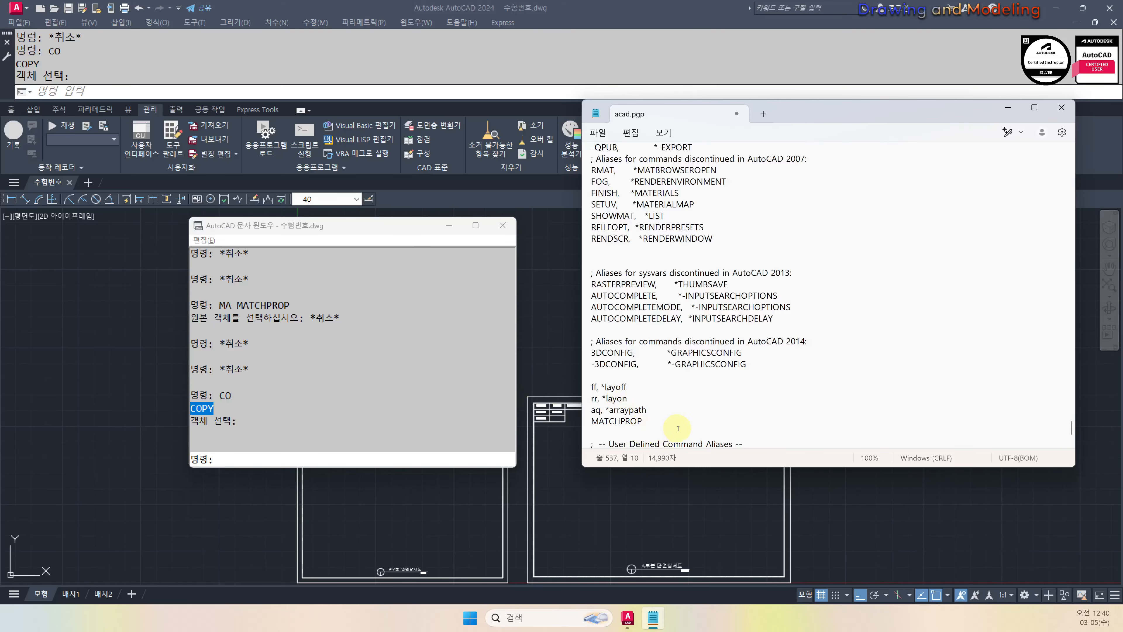
key(Return)
key(ctrl+v)
key(Left)
key(Left)
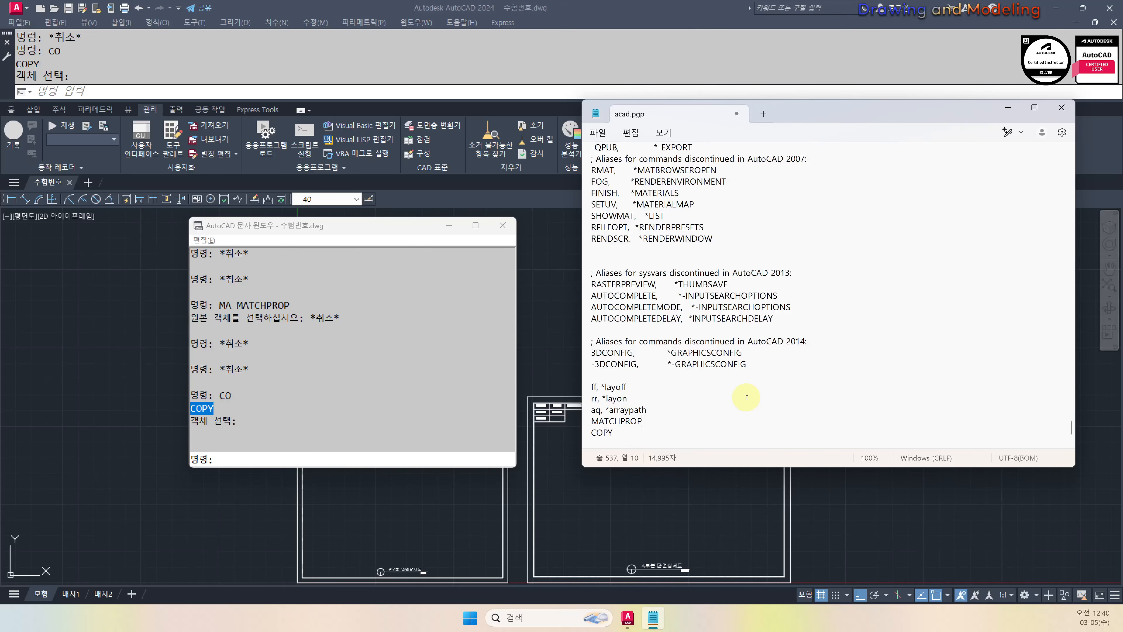
Turn the new lines into the aliases 'mm, *MATCHPROP' and 'cc, *COPY'
text(mm, *MATCHPROP )
text(cc)
text(, *)
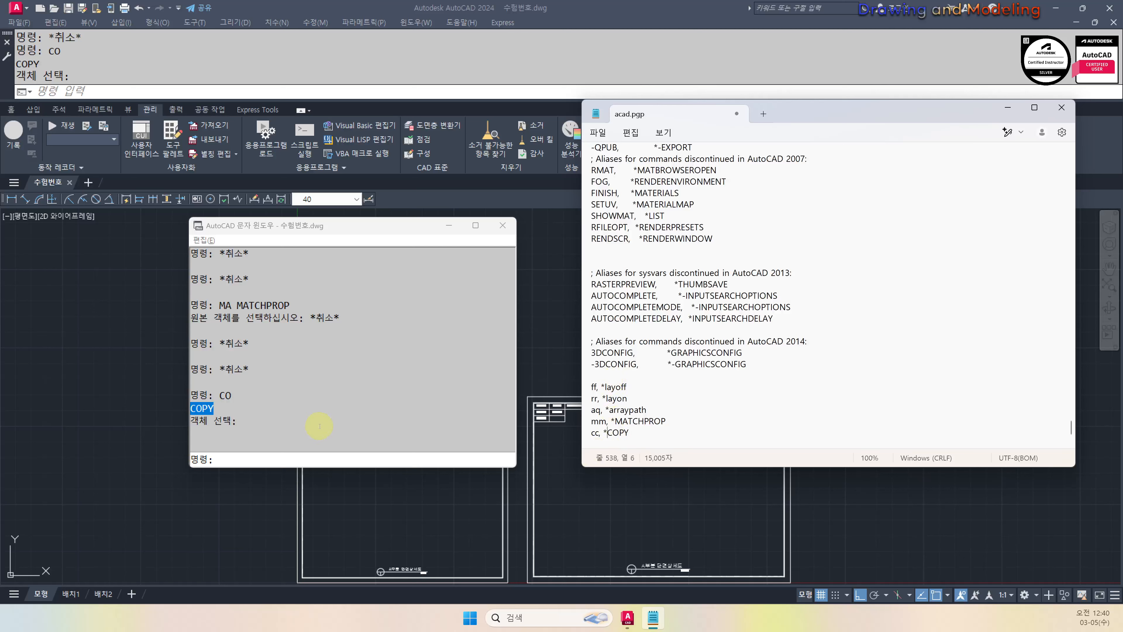
click(640, 438)
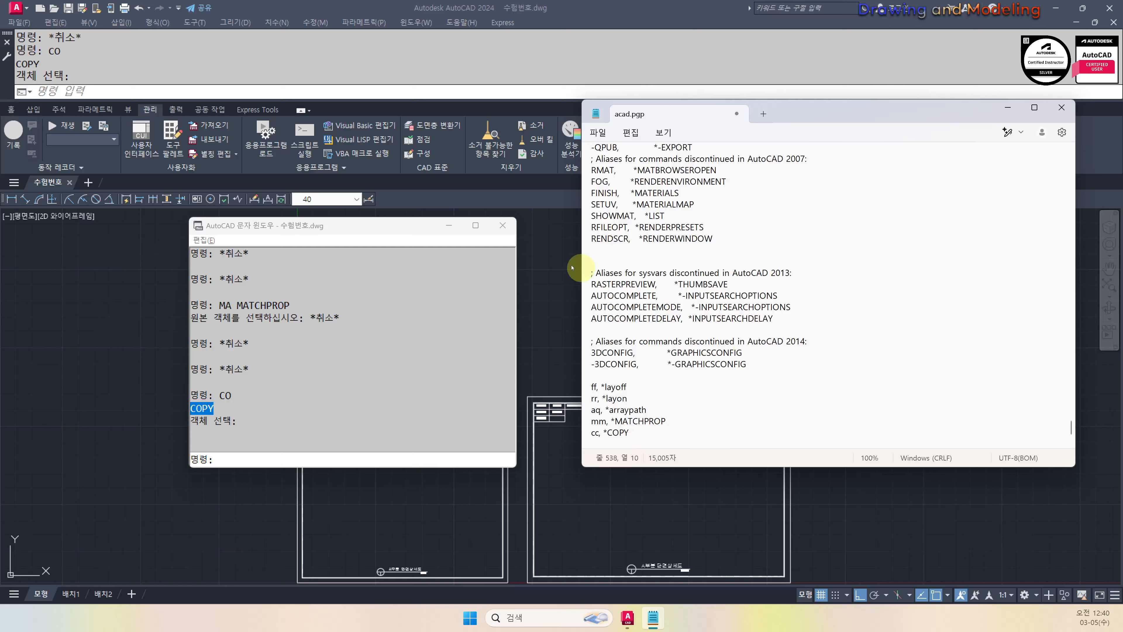
click(501, 225)
drag(806, 123, 648, 127)
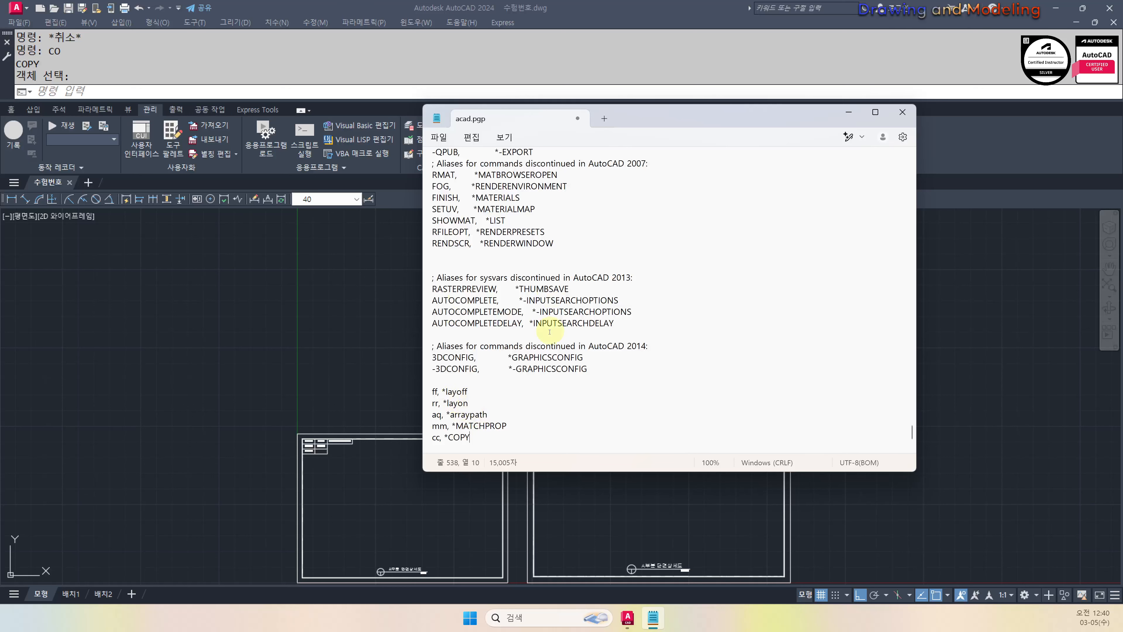
Save acad.pgp and close Notepad, returning to the AutoCAD drawing
click(439, 139)
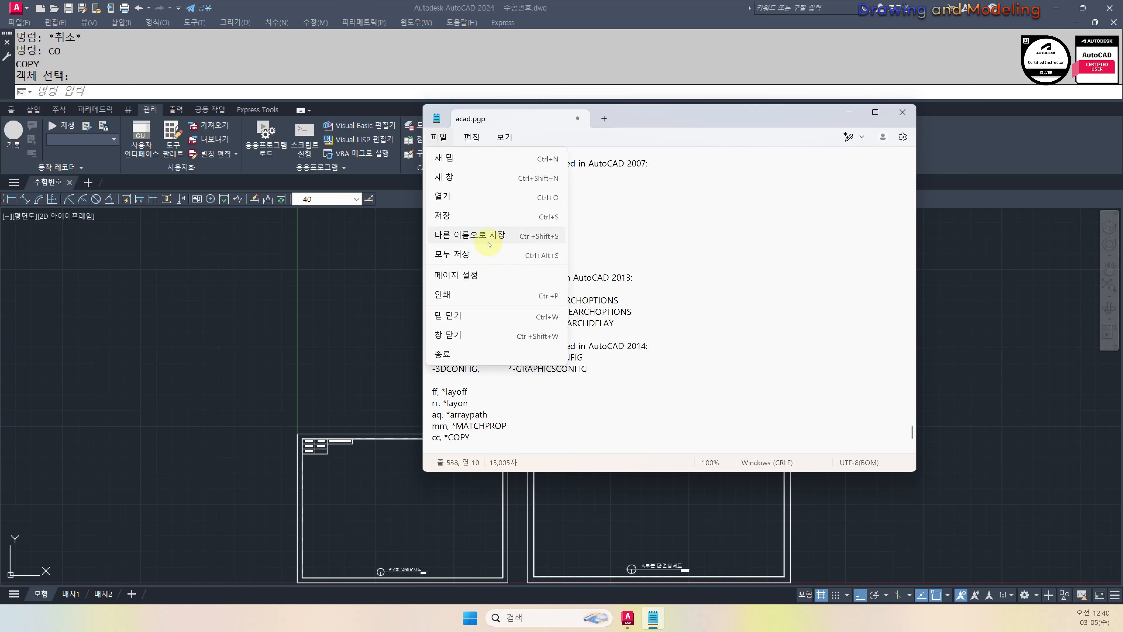
click(481, 222)
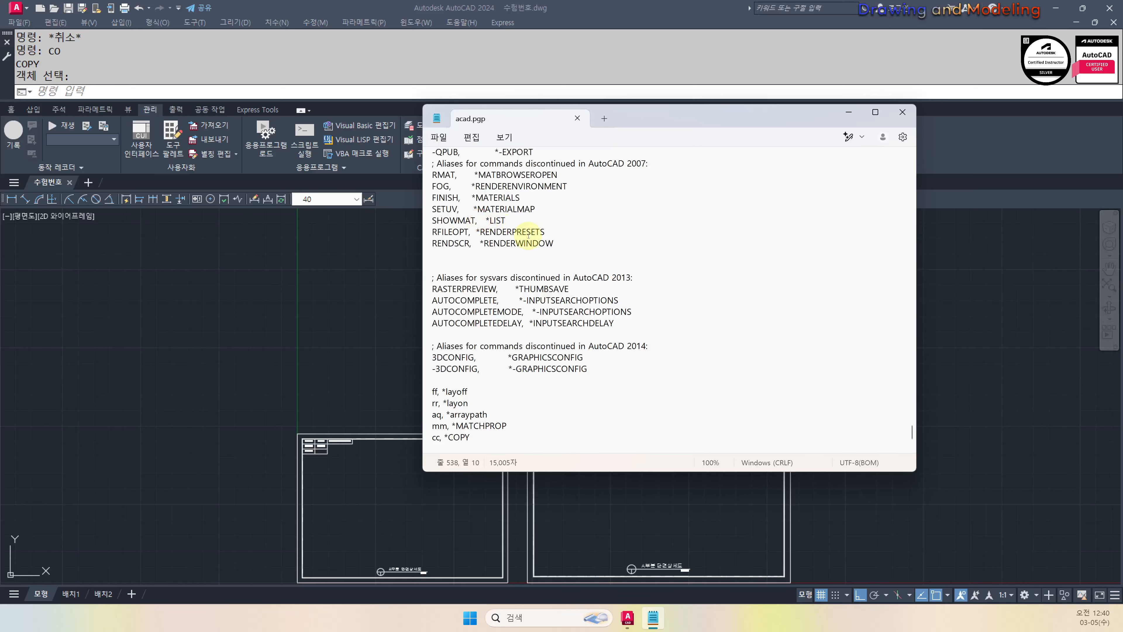
click(898, 113)
click(684, 276)
Save 수험번호.dwg and quit AutoCAD so the new aliases reload
click(597, 294)
click(513, 309)
click(513, 311)
key(Escape)
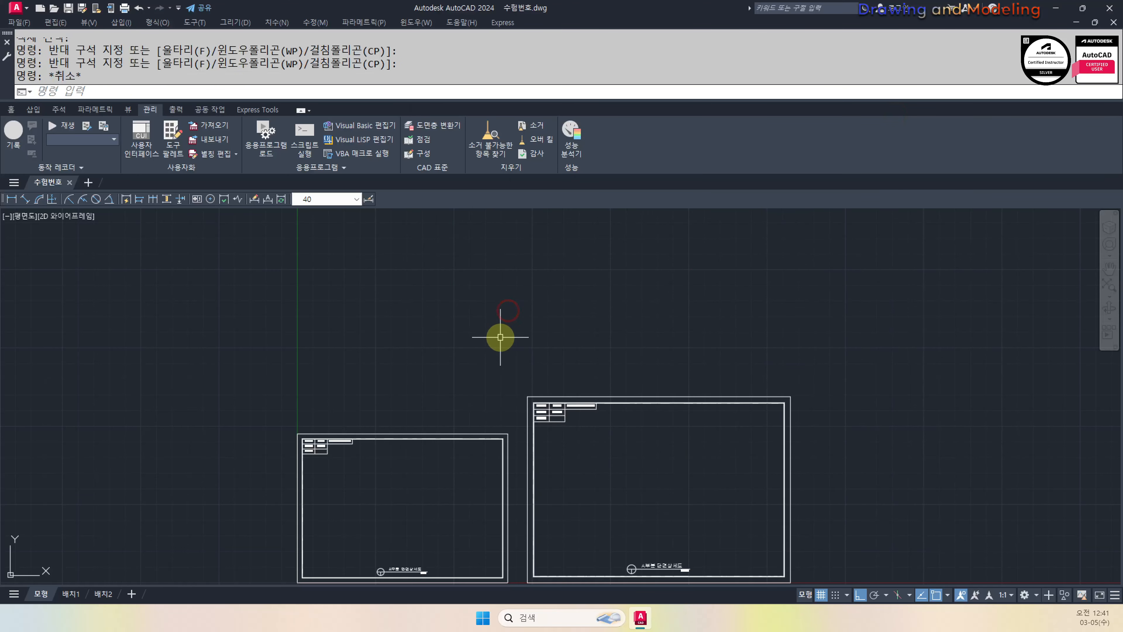
key(Escape)
key(ctrl+s)
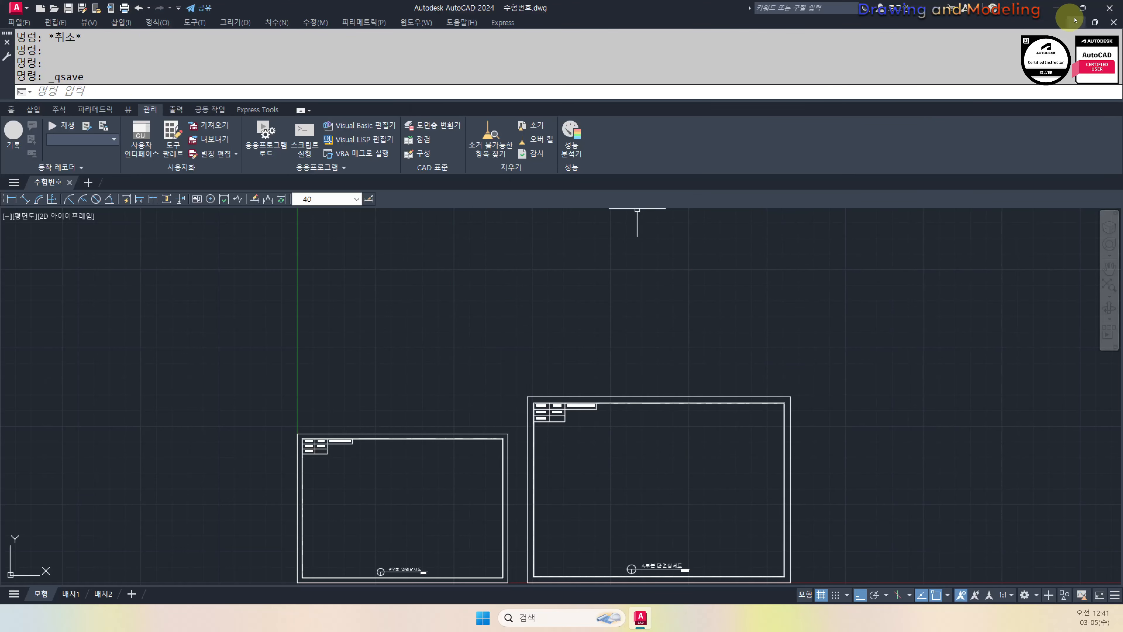
click(1104, 11)
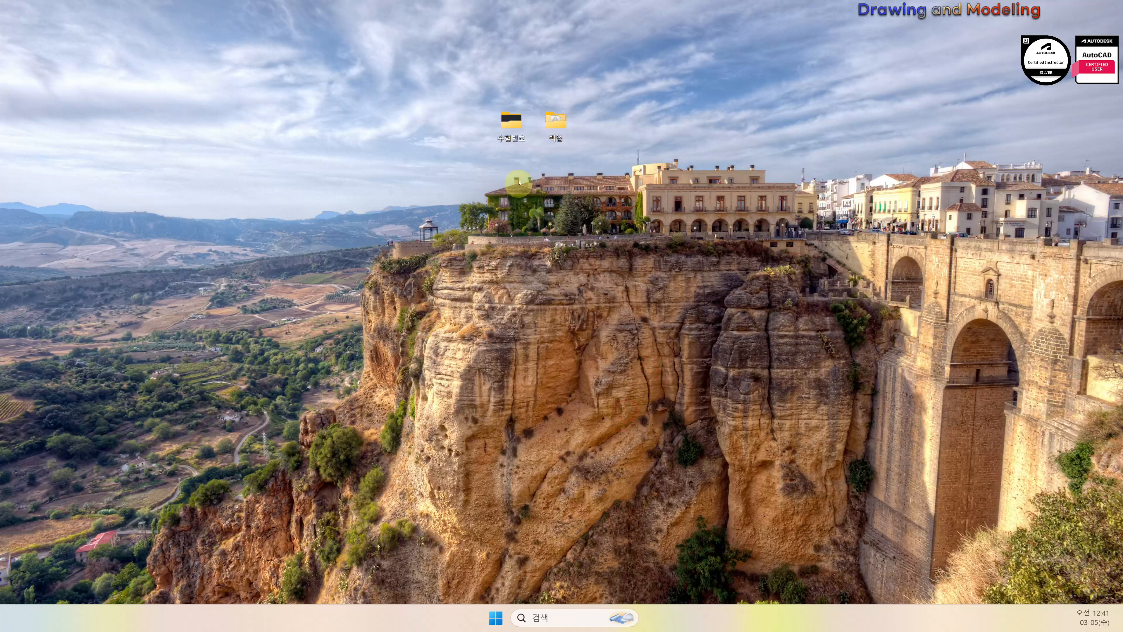
Open the 수험번호 desktop folder and select 수험번호.dwg
click(519, 130)
double_click(518, 129)
click(379, 171)
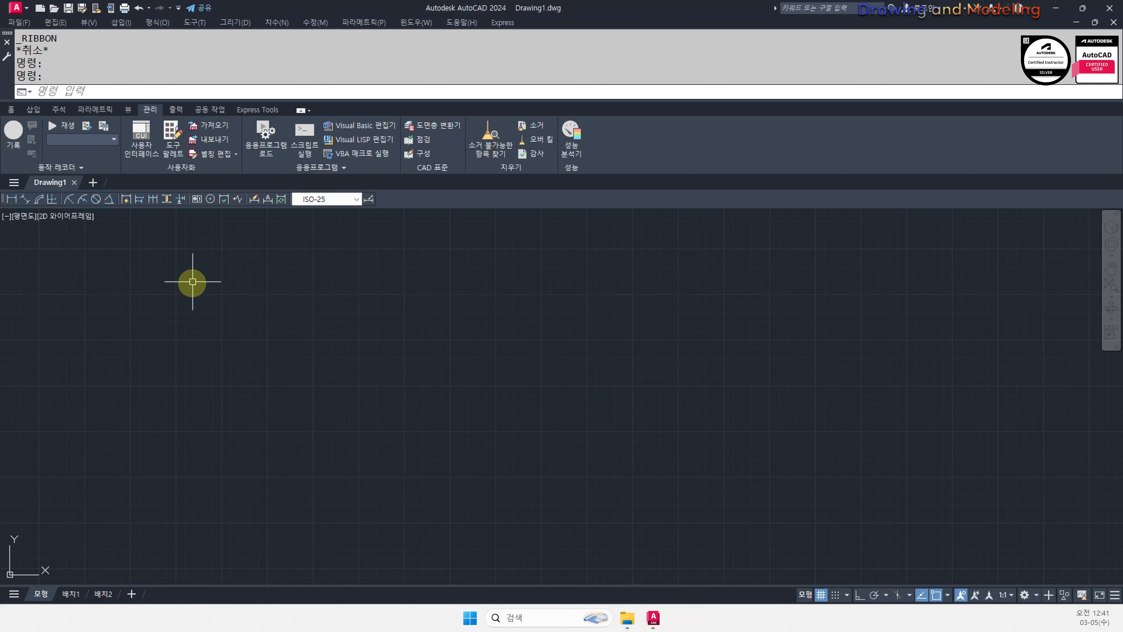
Switch to the Home tab and zoom the blank Drawing1 to its extents with Z, A
click(450, 374)
click(467, 270)
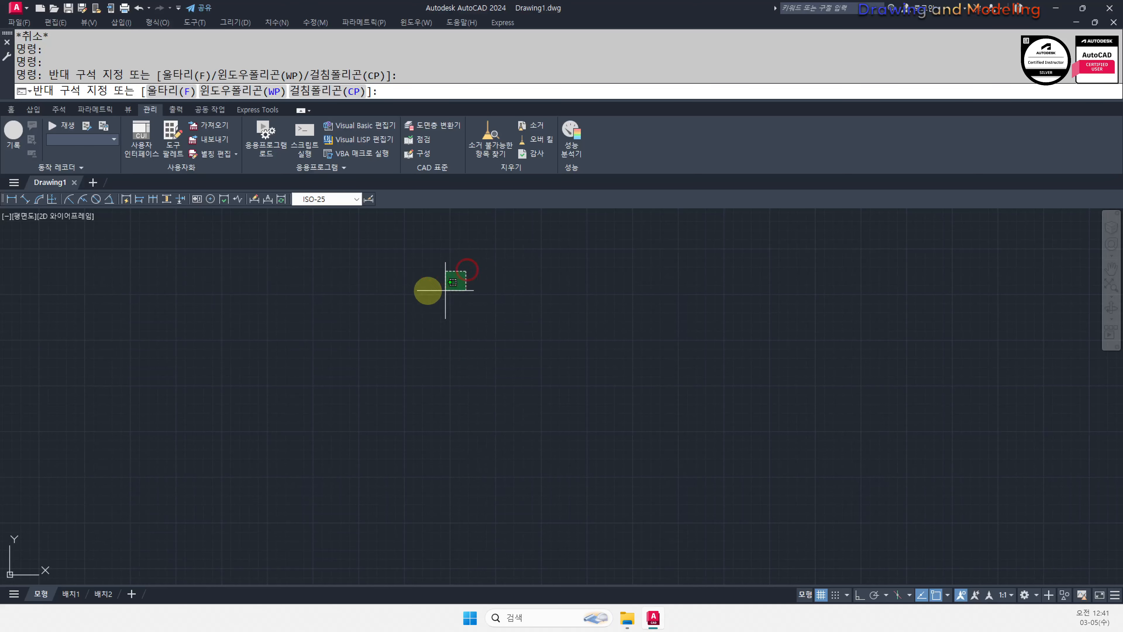
key(Escape)
key(Escape)
key(Escape)
click(11, 109)
click(357, 349)
key(Escape)
key(Escape)
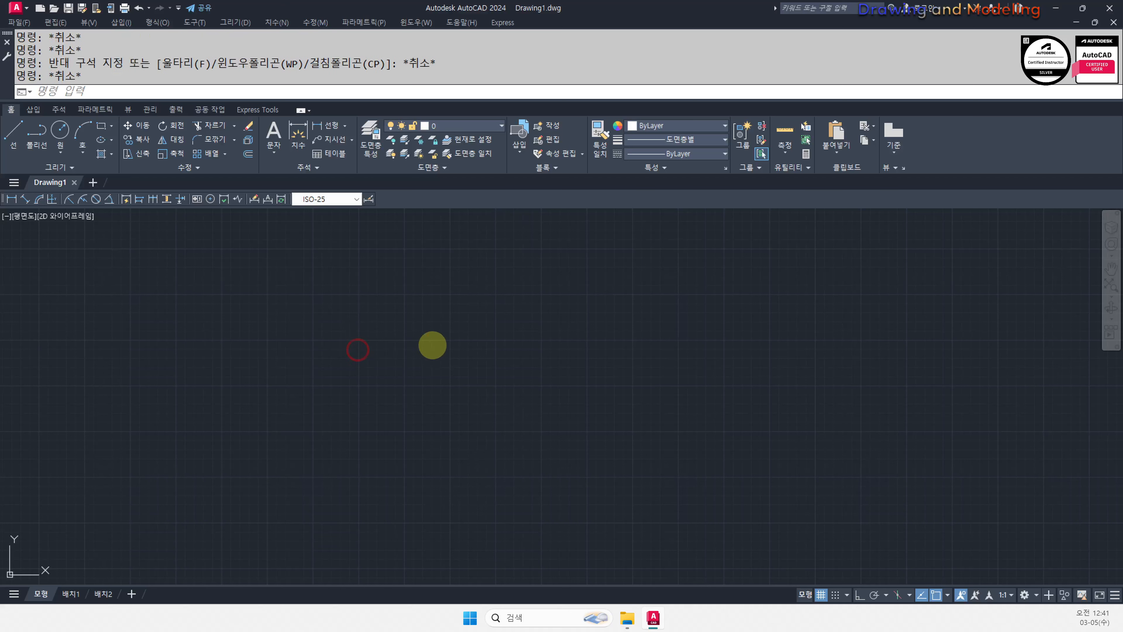
text(z)
key(Return)
text(a)
key(Return)
key(Escape)
key(Escape)
key(Escape)
key(Escape)
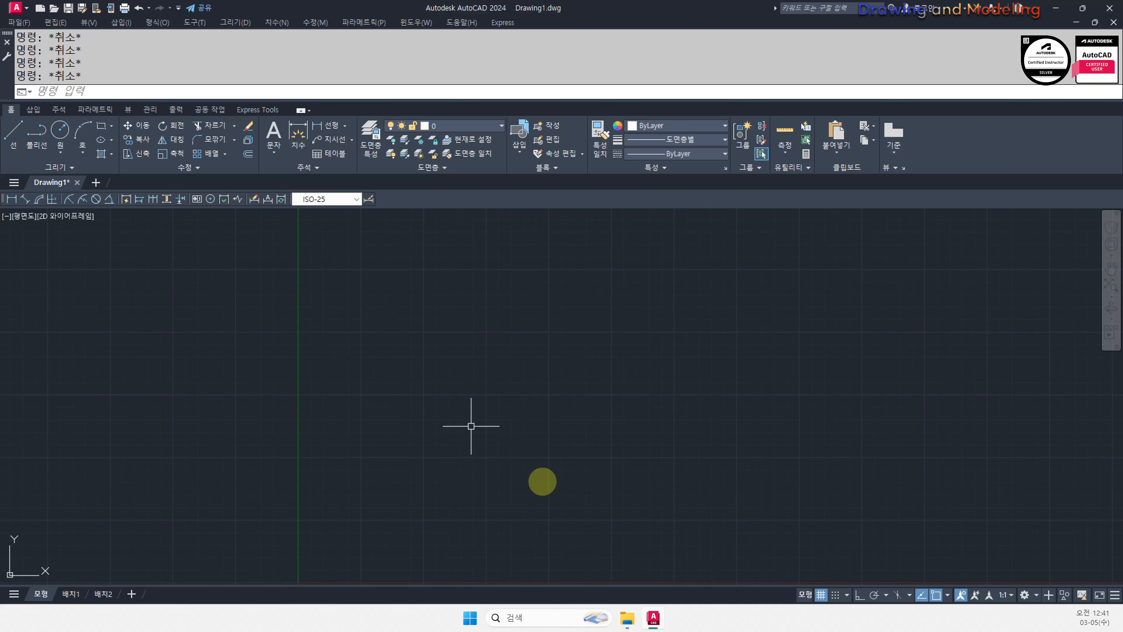
Toggle between AutoCAD and the 수험번호 folder window from the taskbar
click(647, 623)
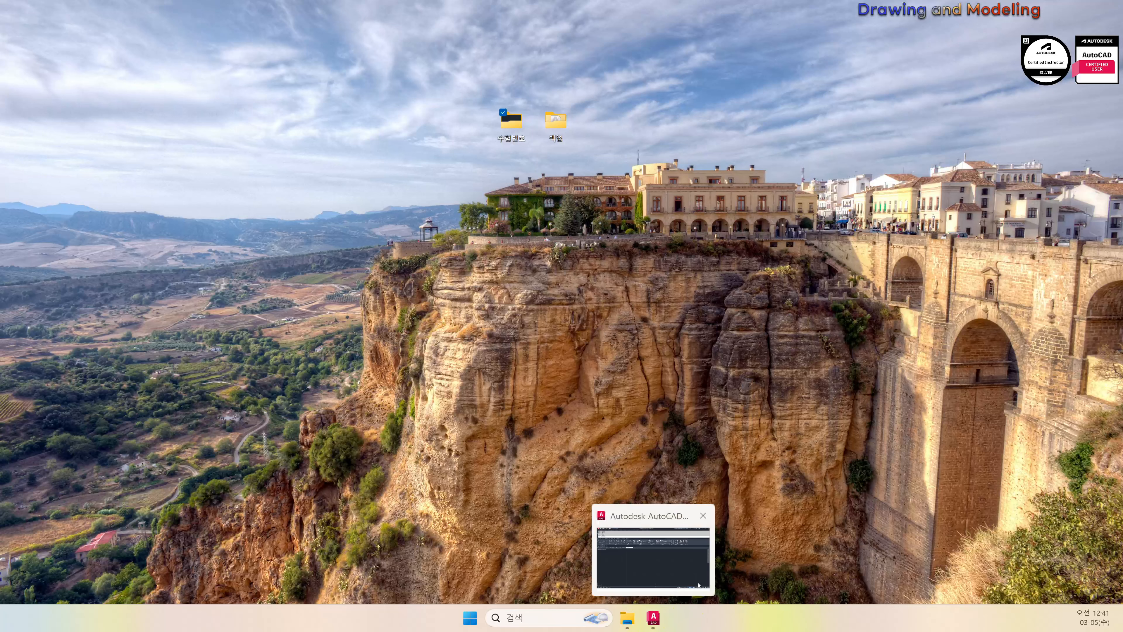
click(648, 619)
click(651, 617)
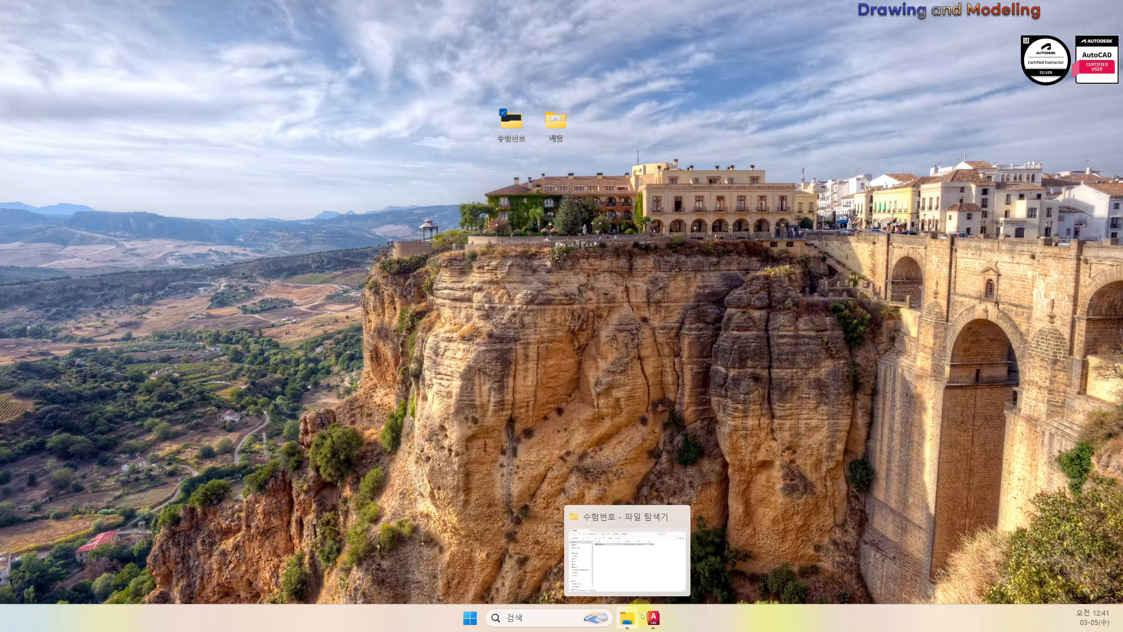
click(627, 617)
click(663, 581)
Zoom Drawing1 to its extents again, then bring up the 수험번호 folder
click(653, 617)
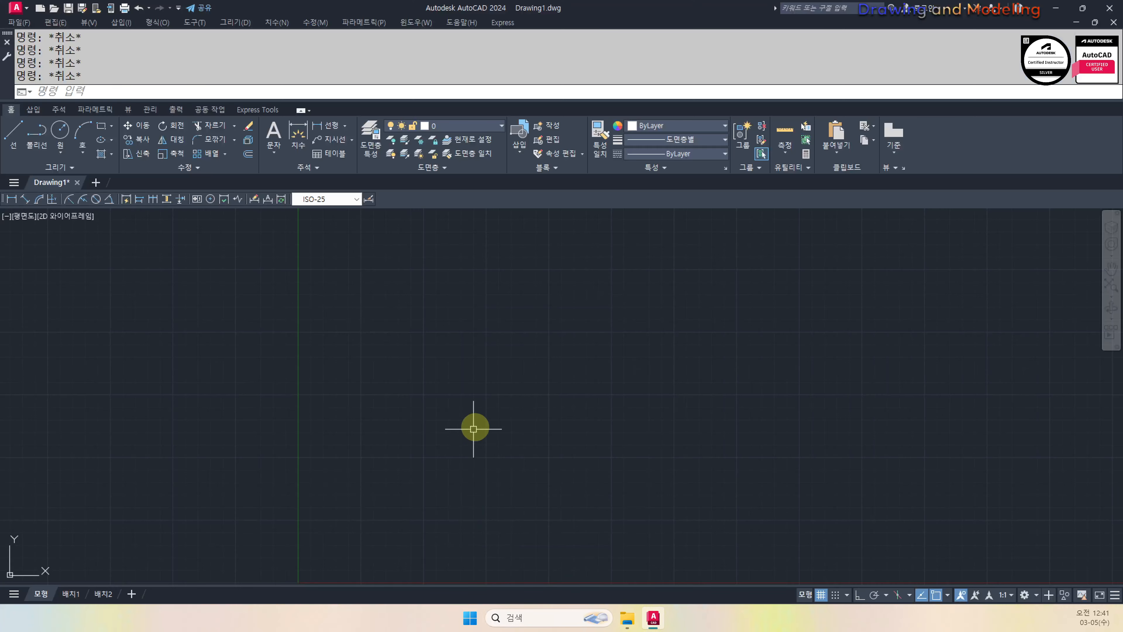
click(473, 426)
key(Escape)
click(247, 296)
key(Escape)
scroll(377, 345, down, 5)
text(z)
key(Return)
text(a 모형 재생성 중.)
key(Return)
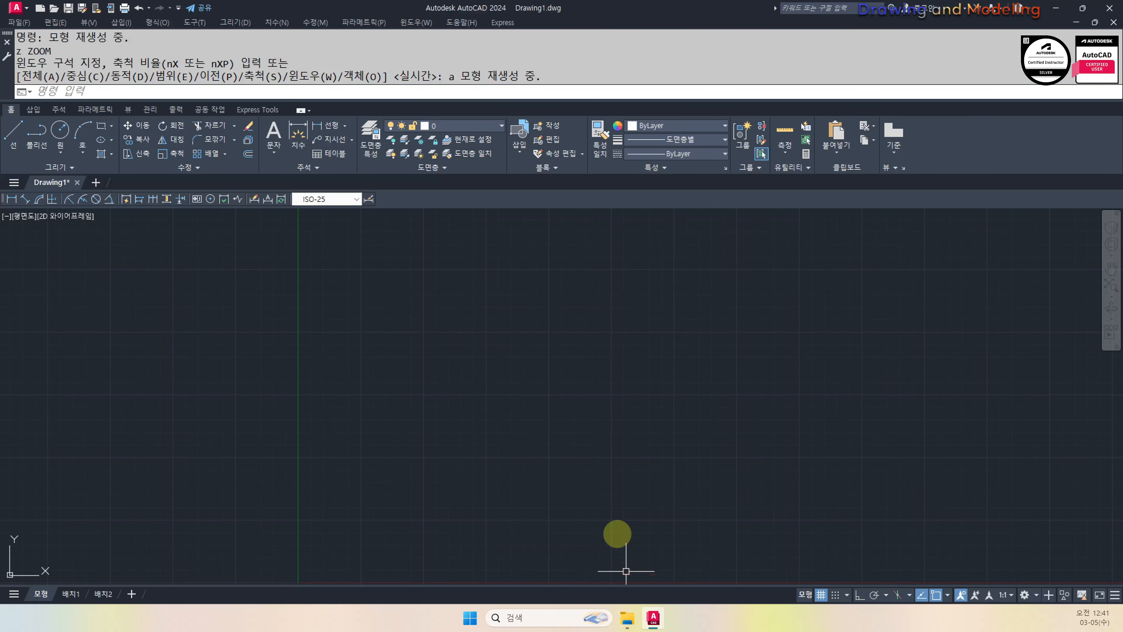
key(Escape)
key(Escape)
click(627, 617)
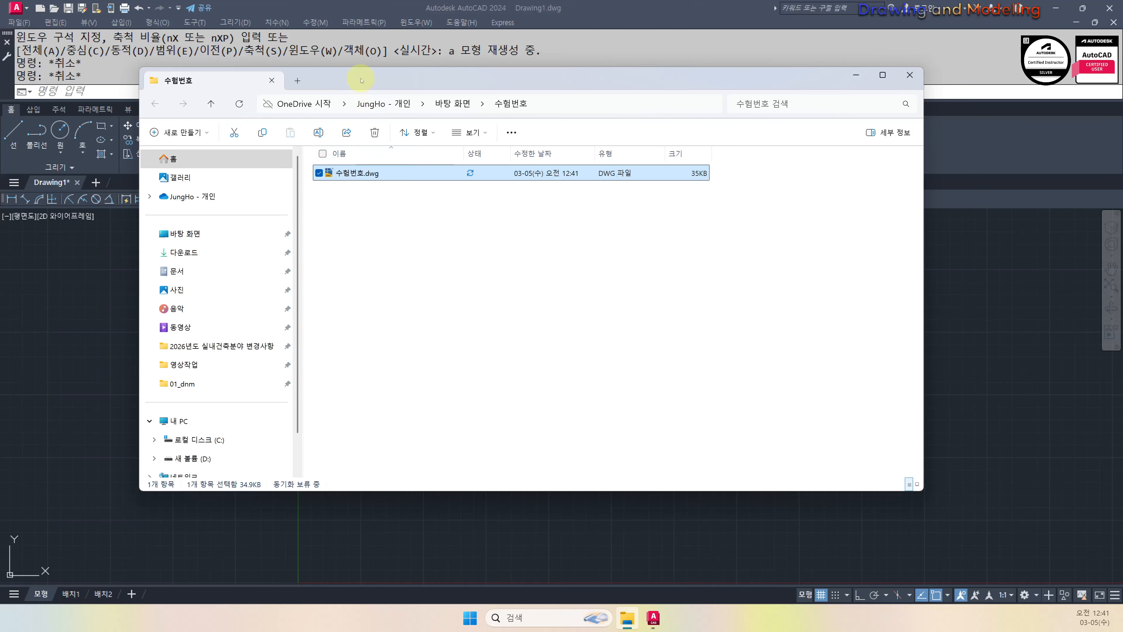
Open 수험번호.dwg from the application menu's Recent Documents in a tab beside Drawing1
drag(361, 79, 531, 120)
drag(537, 215, 517, 306)
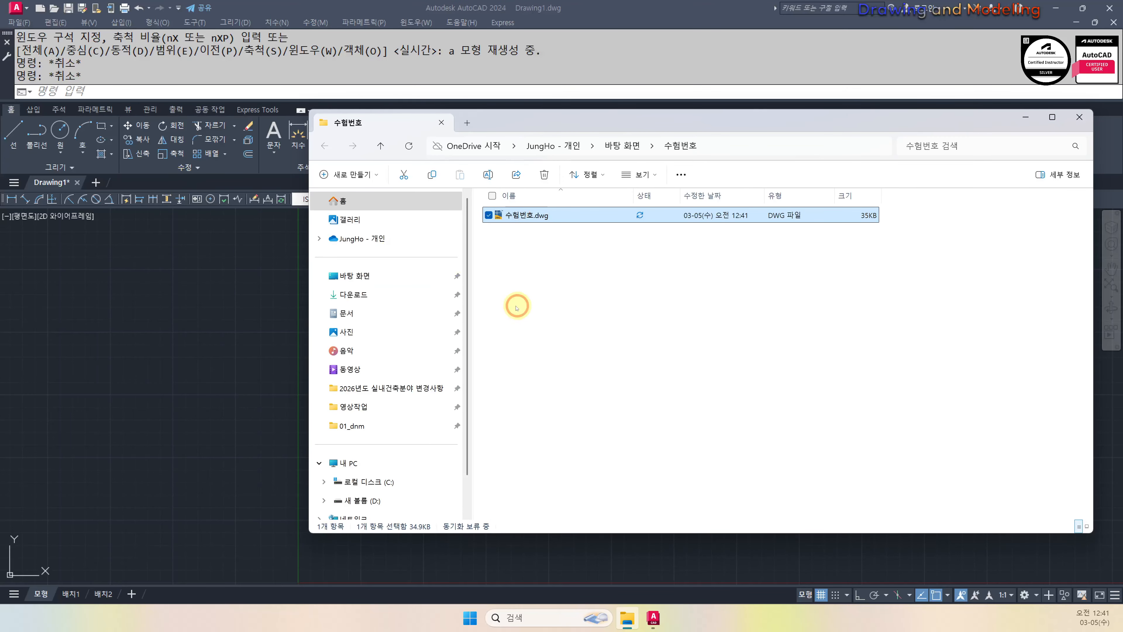
click(105, 288)
key(Escape)
key(Escape)
click(17, 6)
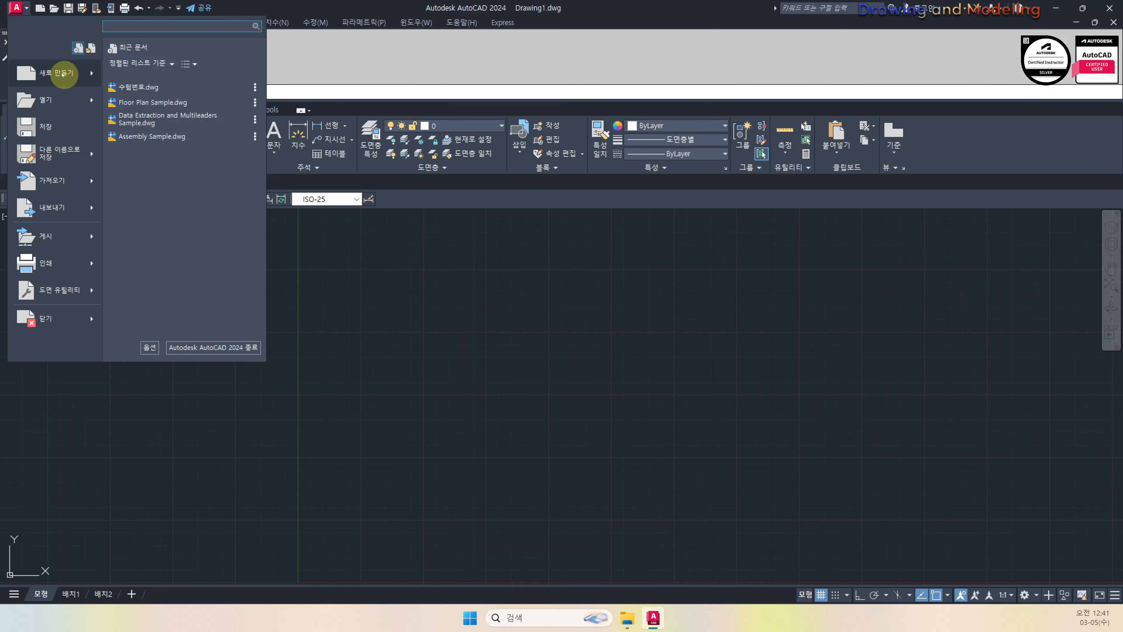
click(49, 102)
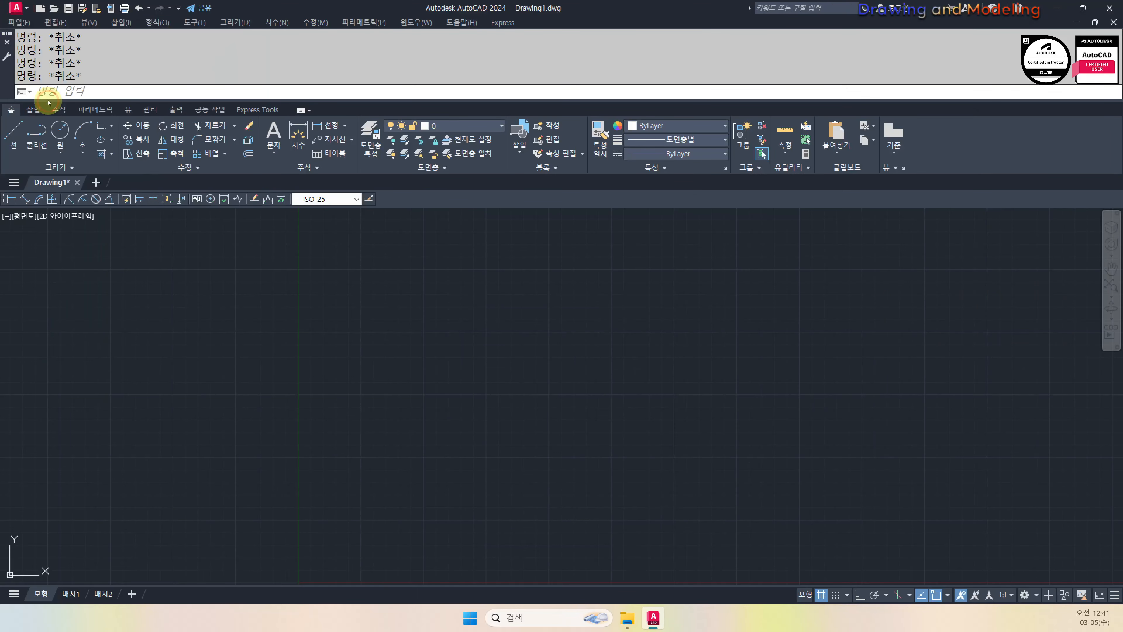
click(16, 9)
click(159, 92)
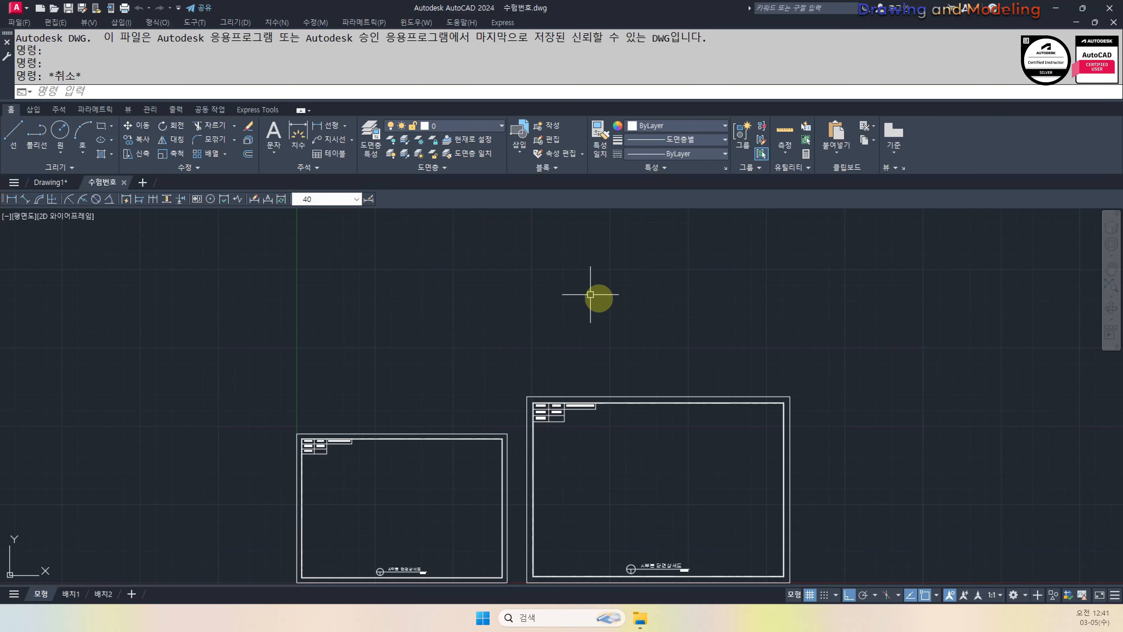
Zoom to show the whole drawing with Z, A
text(z)
key(Return)
text(a)
key(Return)
key(Escape)
key(Escape)
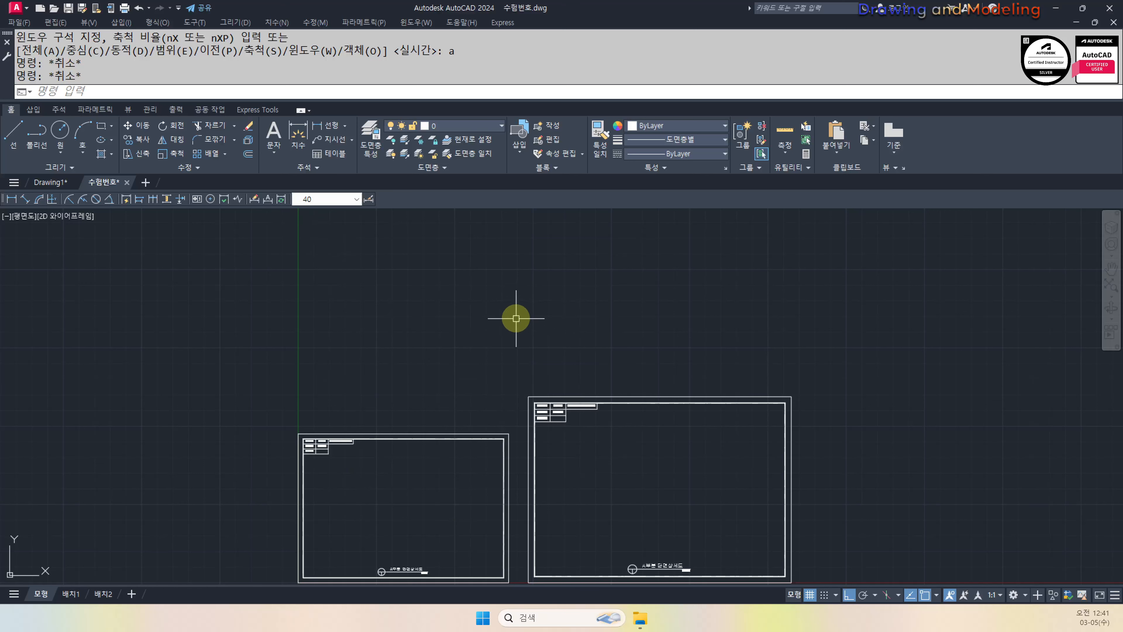
Test the cc, mm and aq aliases, cancelling COPY, MATCHPROP and ARRAYPATH each time
text(cc)
key(Return)
key(Escape)
key(Escape)
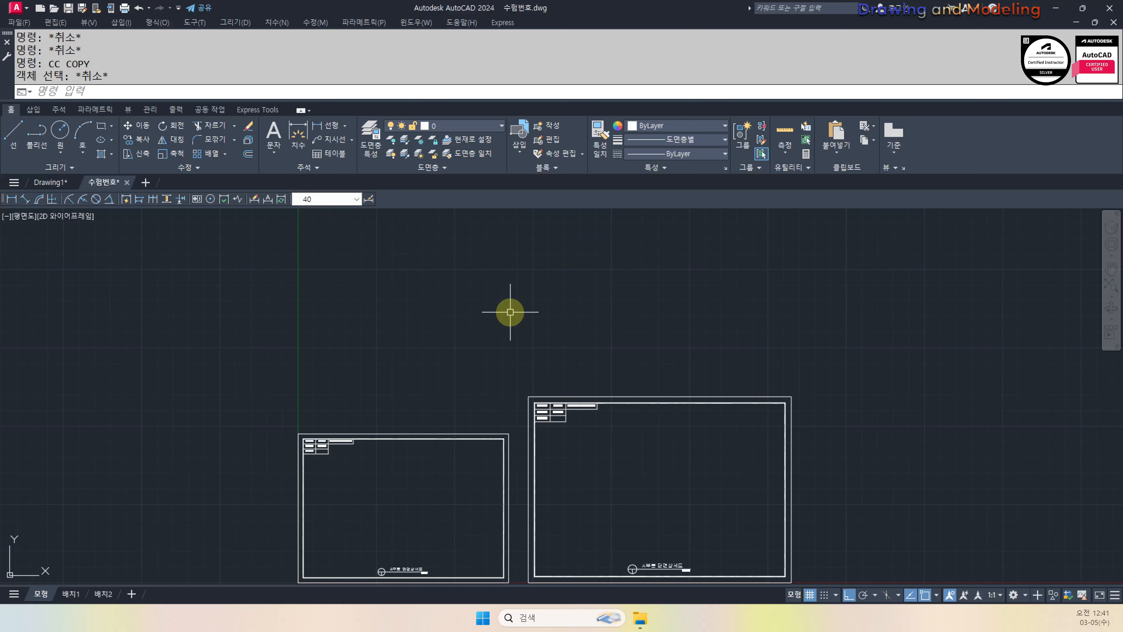
text(mm)
key(Return)
key(Escape)
key(Escape)
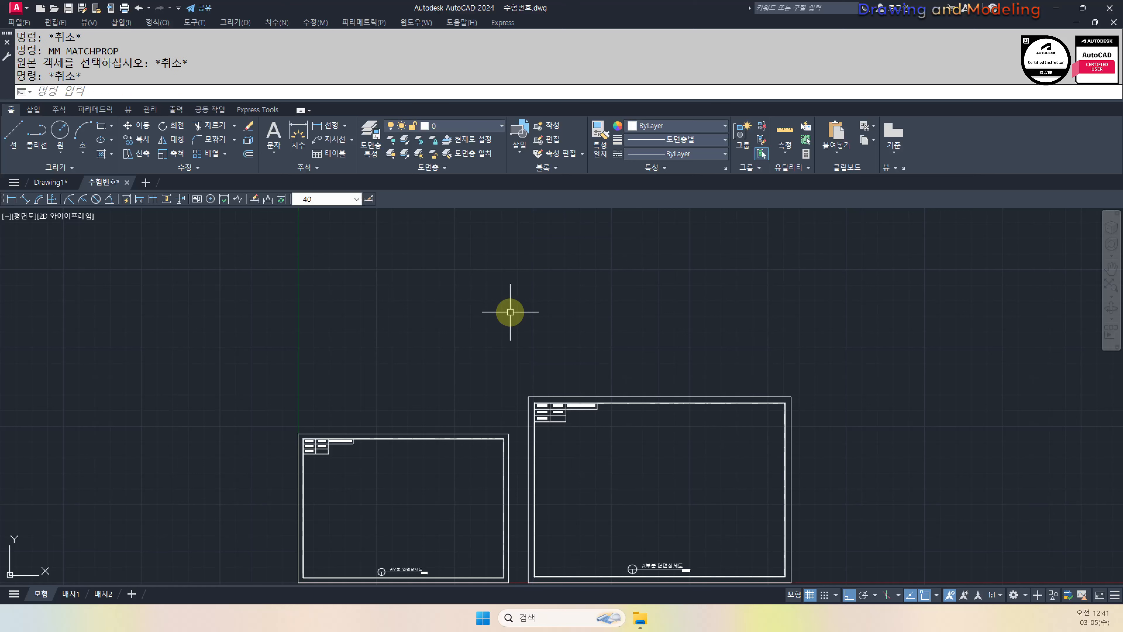
key(Return)
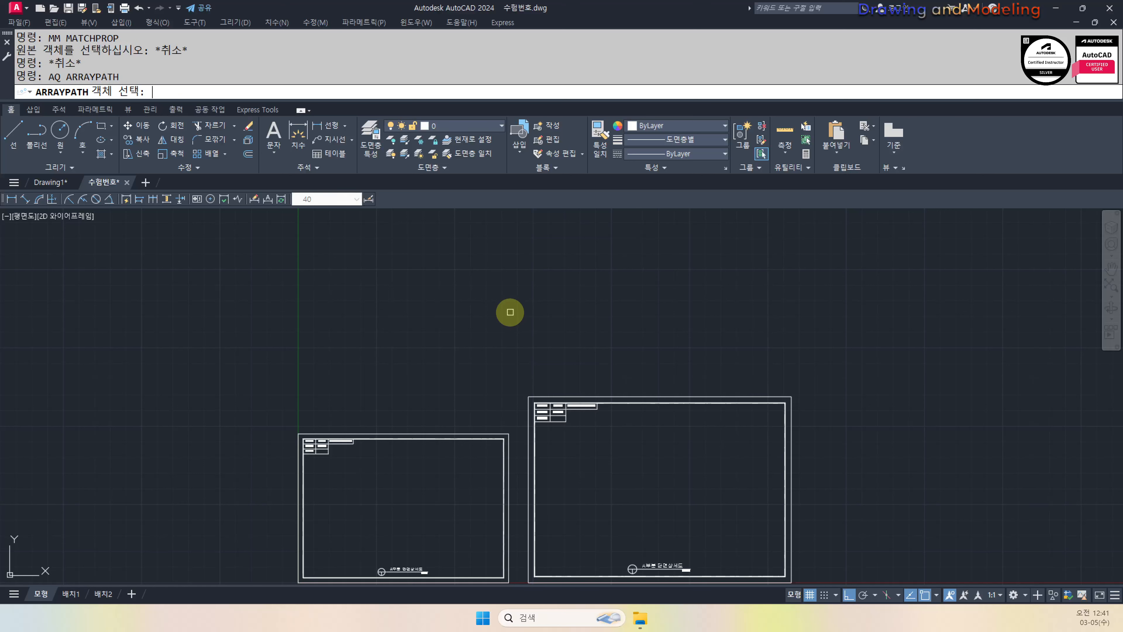
key(Escape)
Test the ff (LAYOFF) and rr (LAYON) aliases
key(Escape)
text(ff)
key(Return)
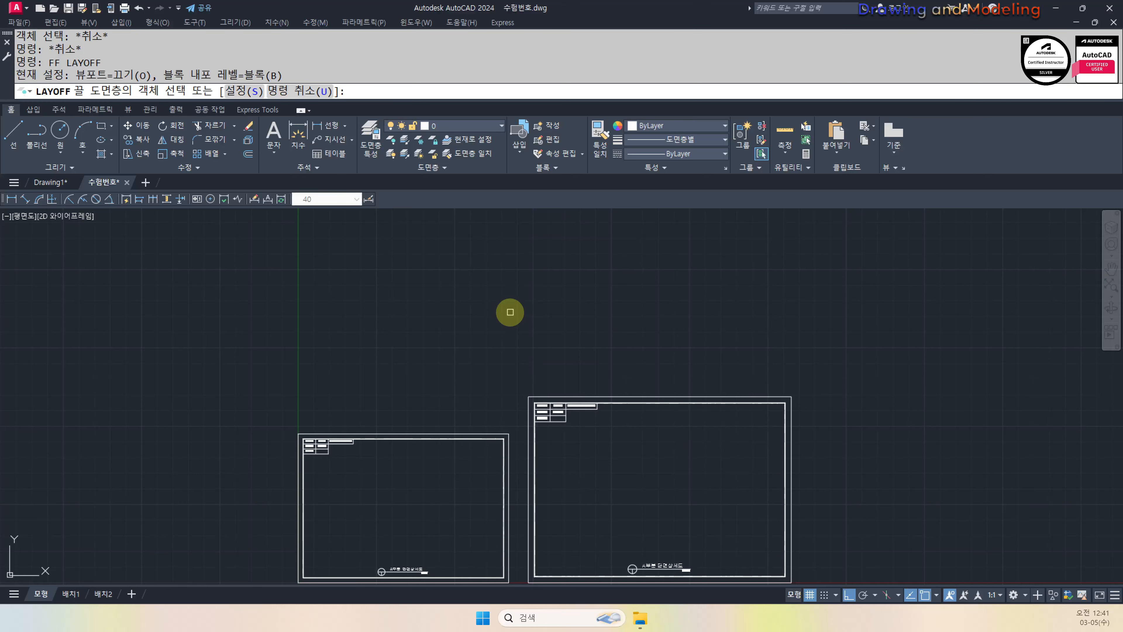
key(Escape)
text(rr)
key(Return)
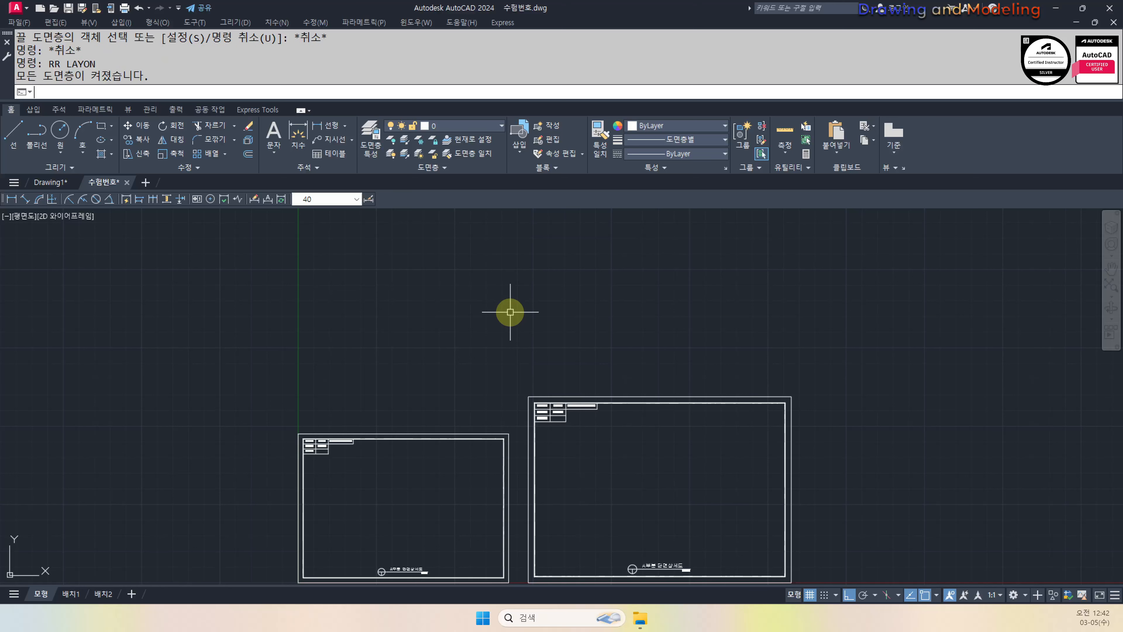
key(Escape)
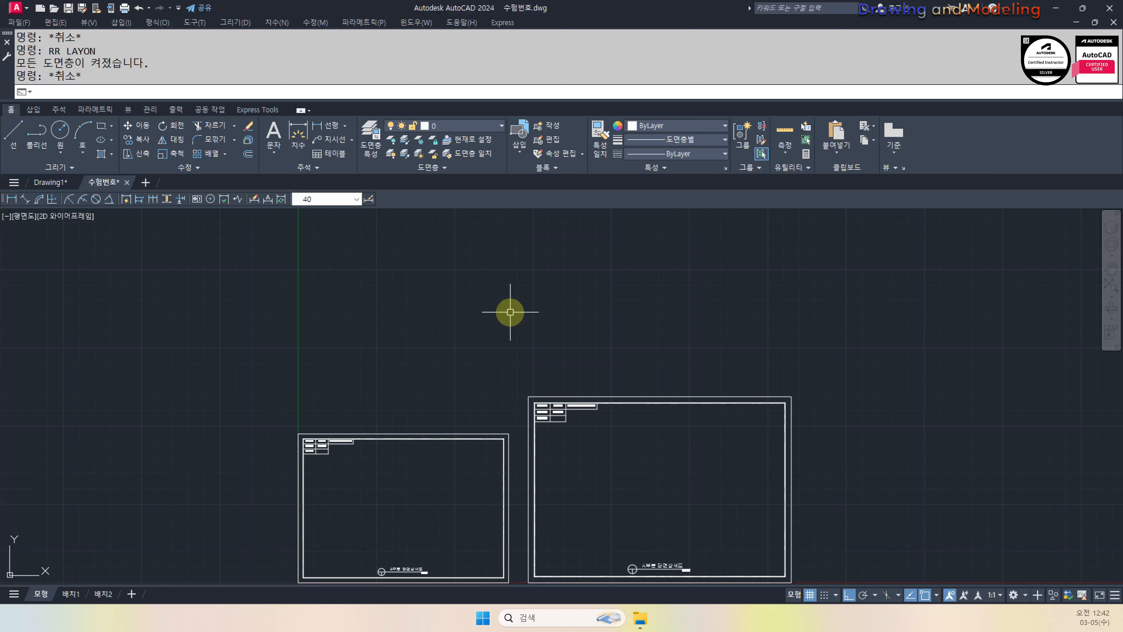
Run OOPS, then retry ff and rr so all layers are back on
text(oops)
key(Return)
key(Escape)
key(Escape)
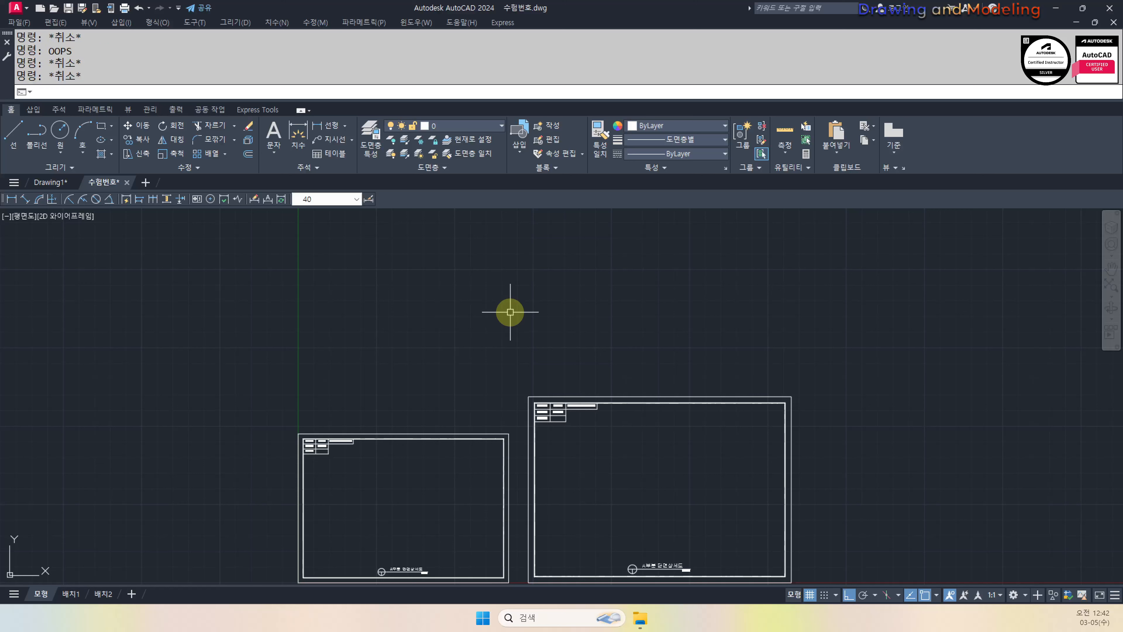
text(ff)
key(Return)
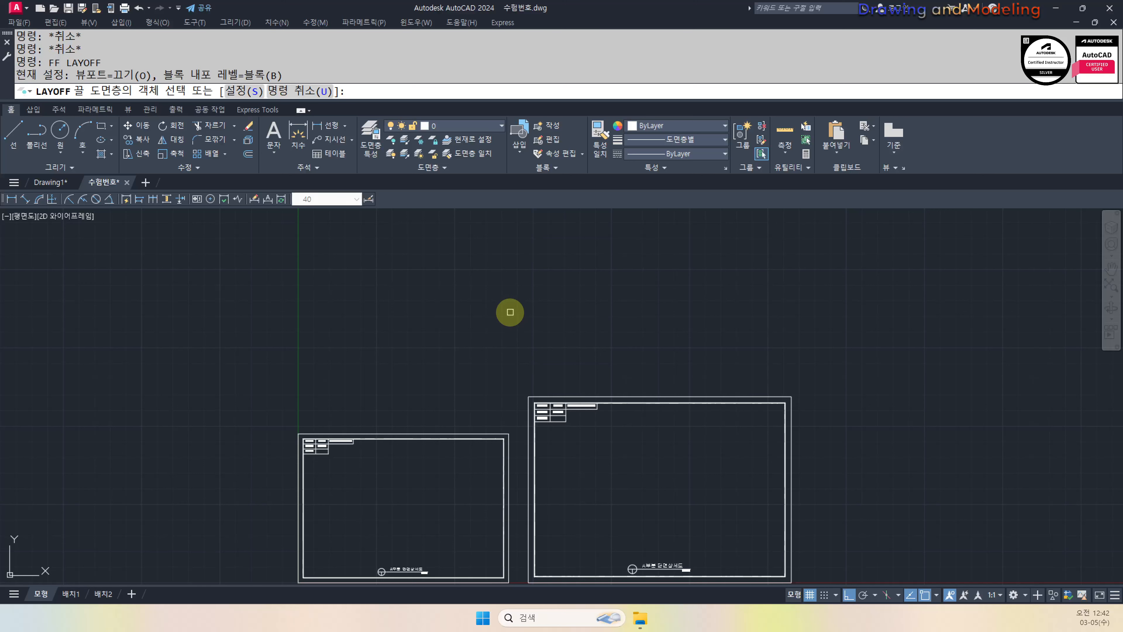
key(Escape)
text(rr)
key(Return)
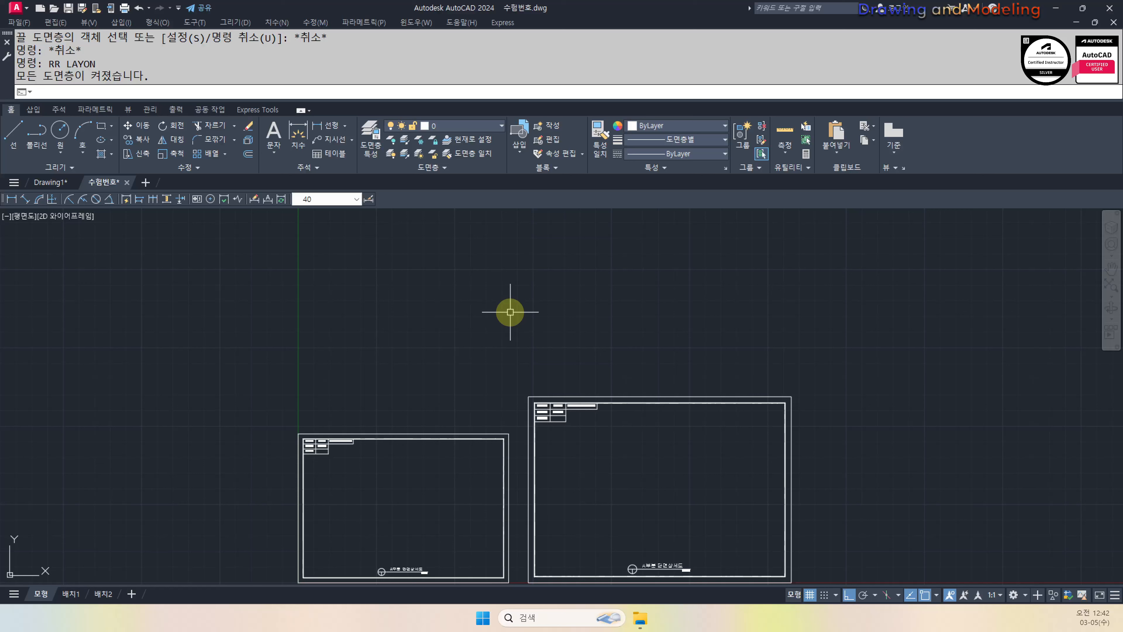
key(Escape)
key(Escape)
text(ff)
key(Return)
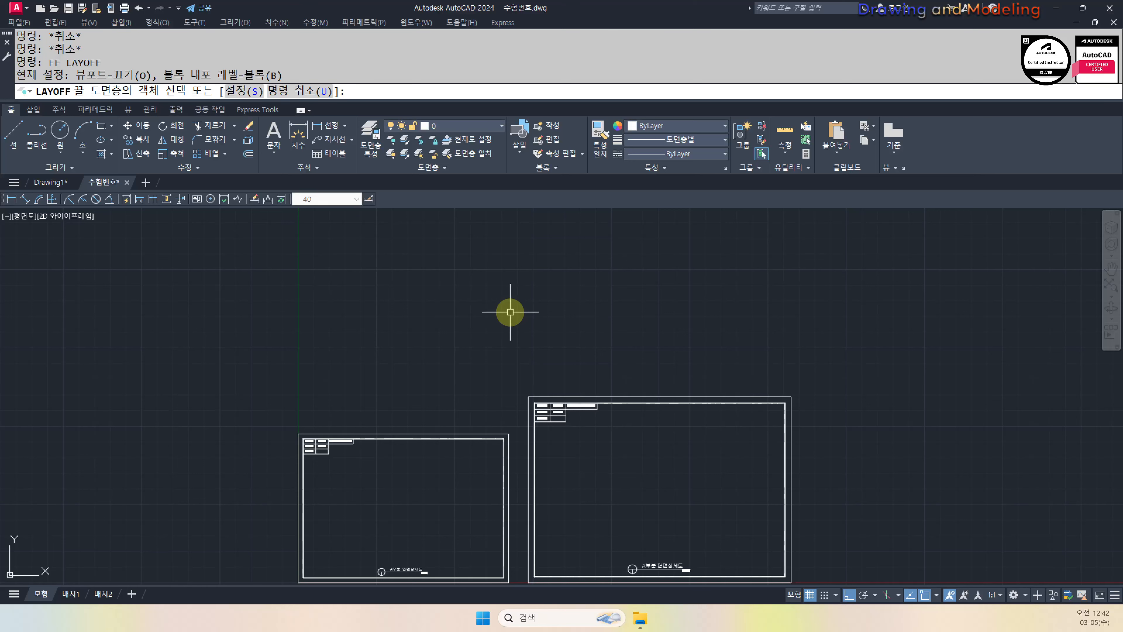
key(Escape)
Zoom all to show both title-block frames, then minimize AutoCAD
text(z)
key(Return)
text(a)
key(Return)
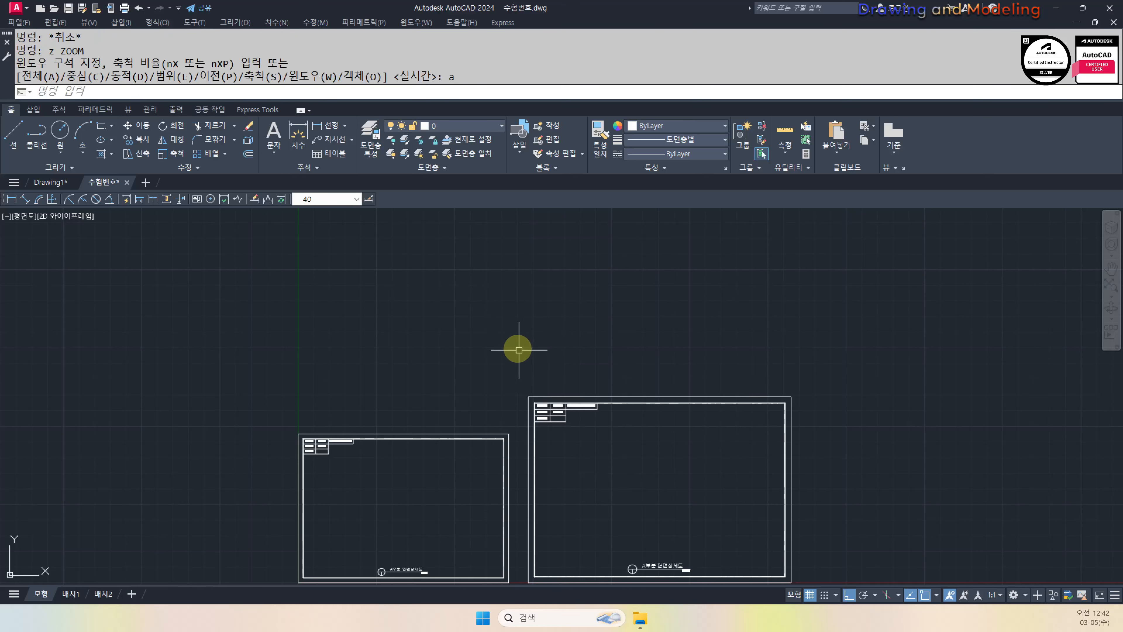
key(Escape)
key(Escape)
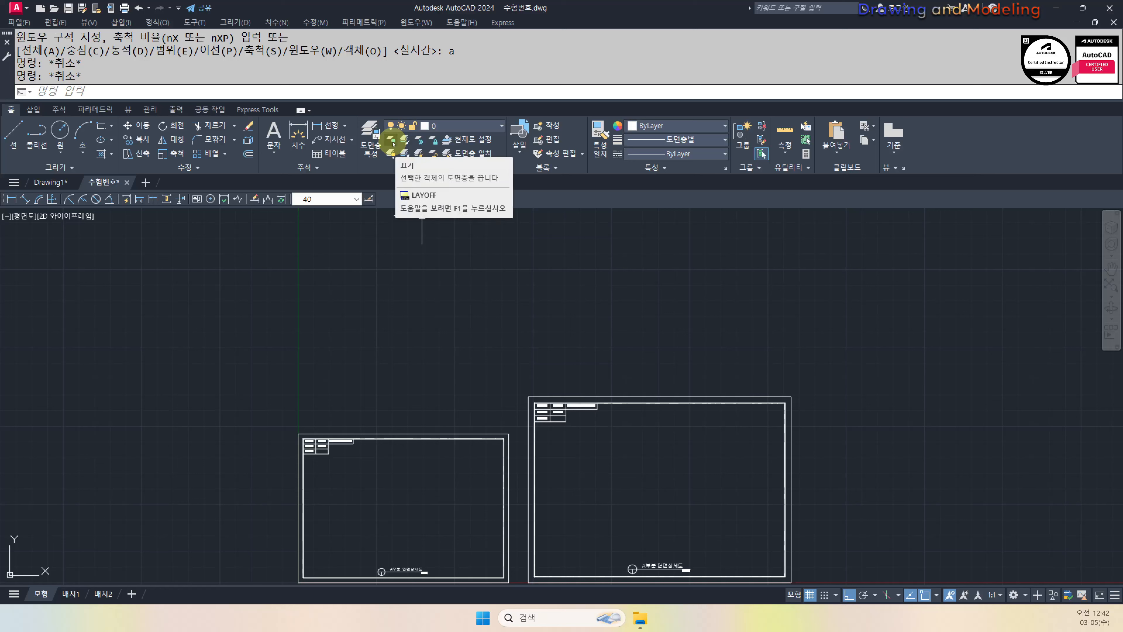
key(Escape)
key(Escape)
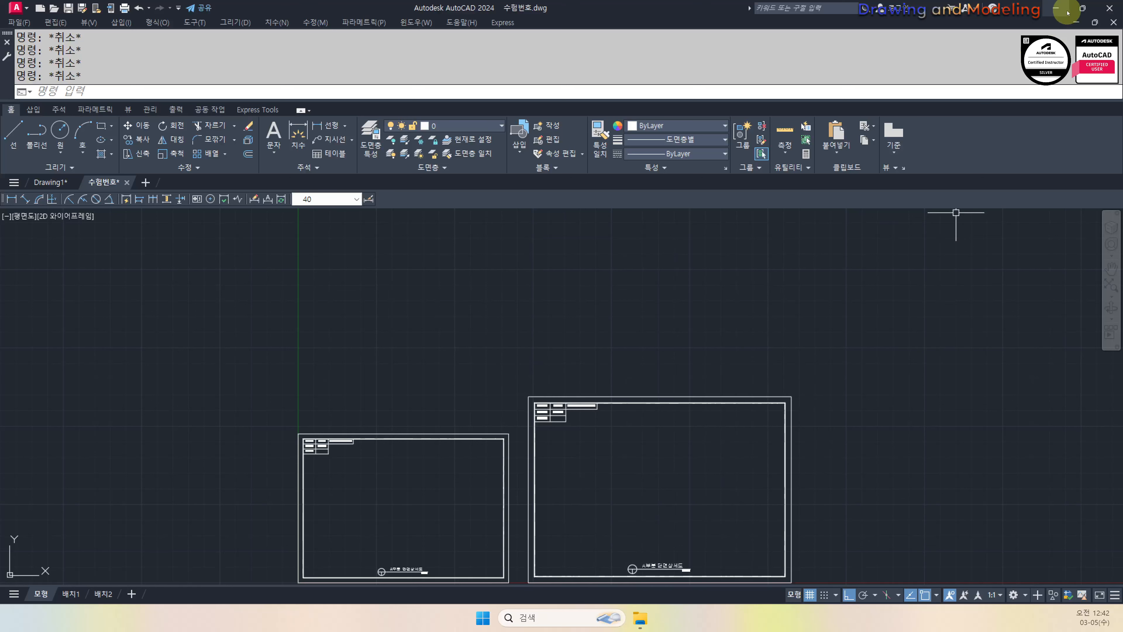
click(1055, 8)
Close the 수험번호 window, confirm the desktop 백업 folder is empty, and close it
drag(726, 116, 611, 296)
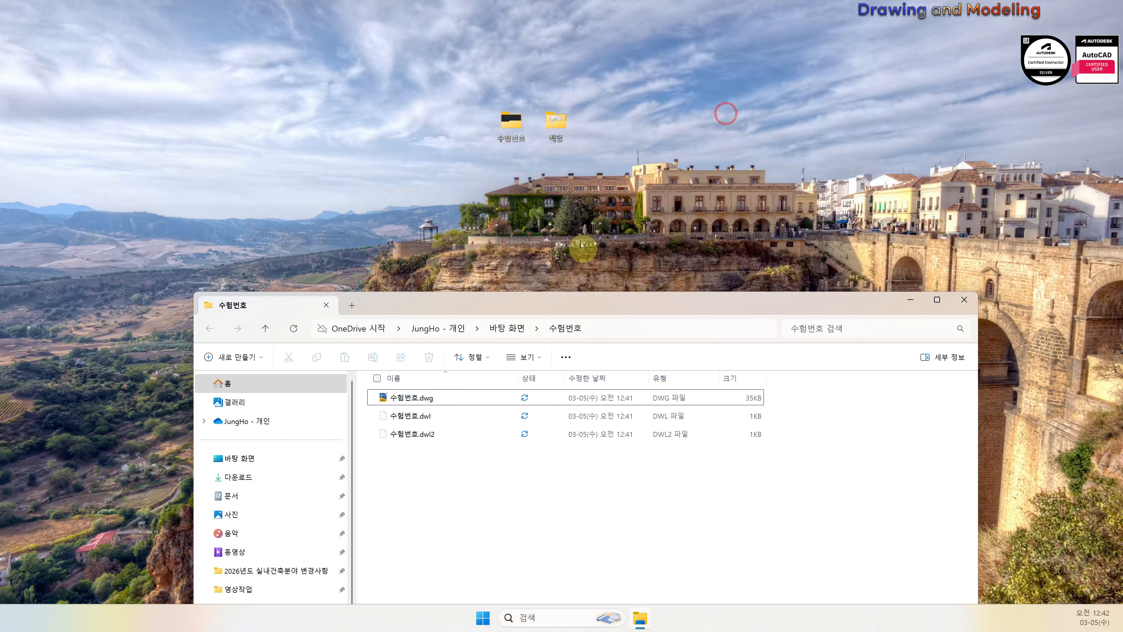
click(966, 297)
click(558, 118)
double_click(558, 118)
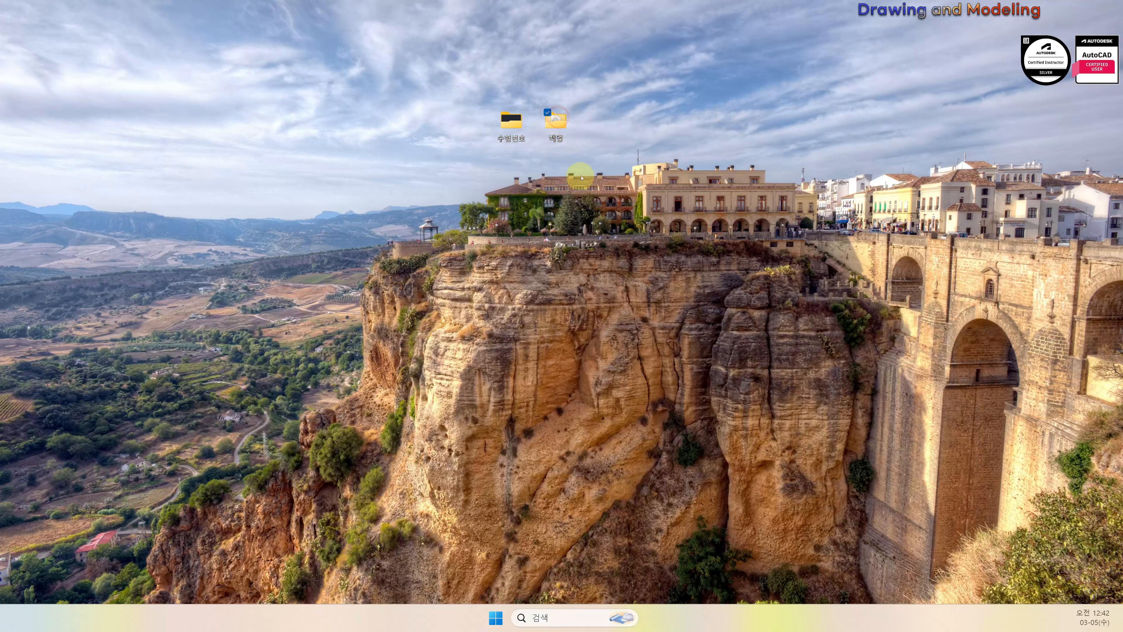
drag(613, 186, 595, 245)
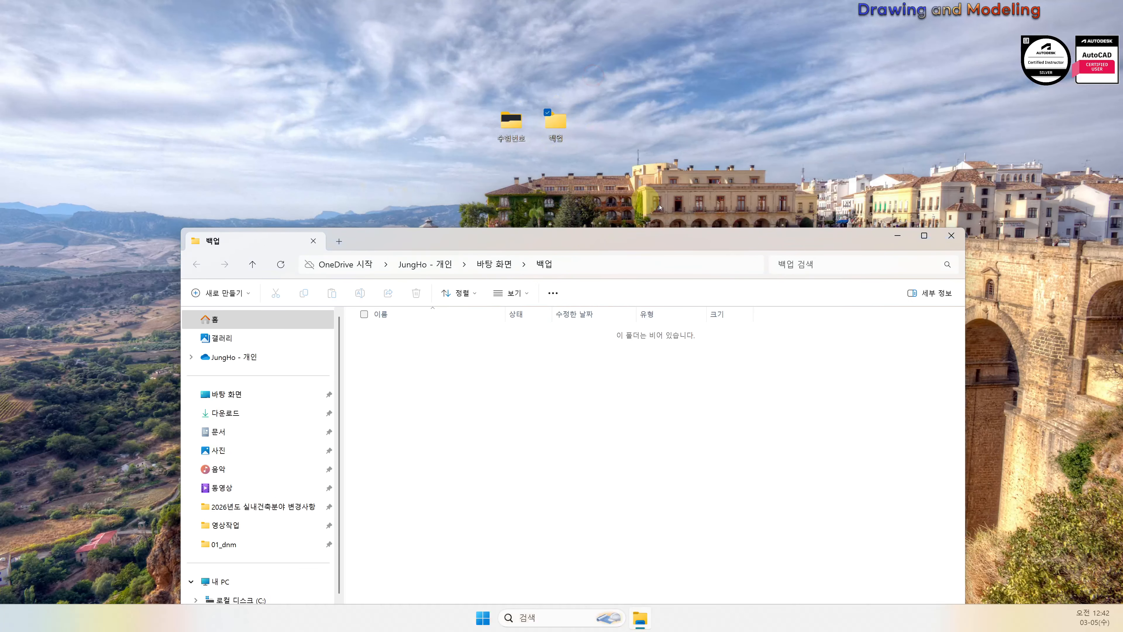
click(951, 235)
click(736, 202)
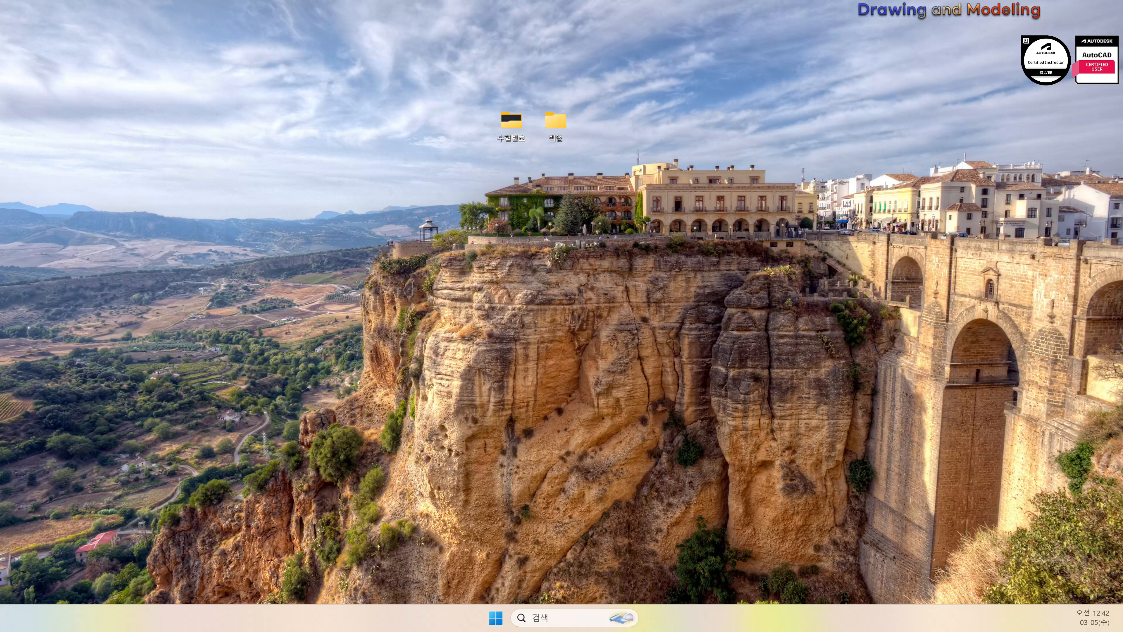
Save the drawing and move the restored AutoCAD window to the top of the screen
key(alt+Tab)
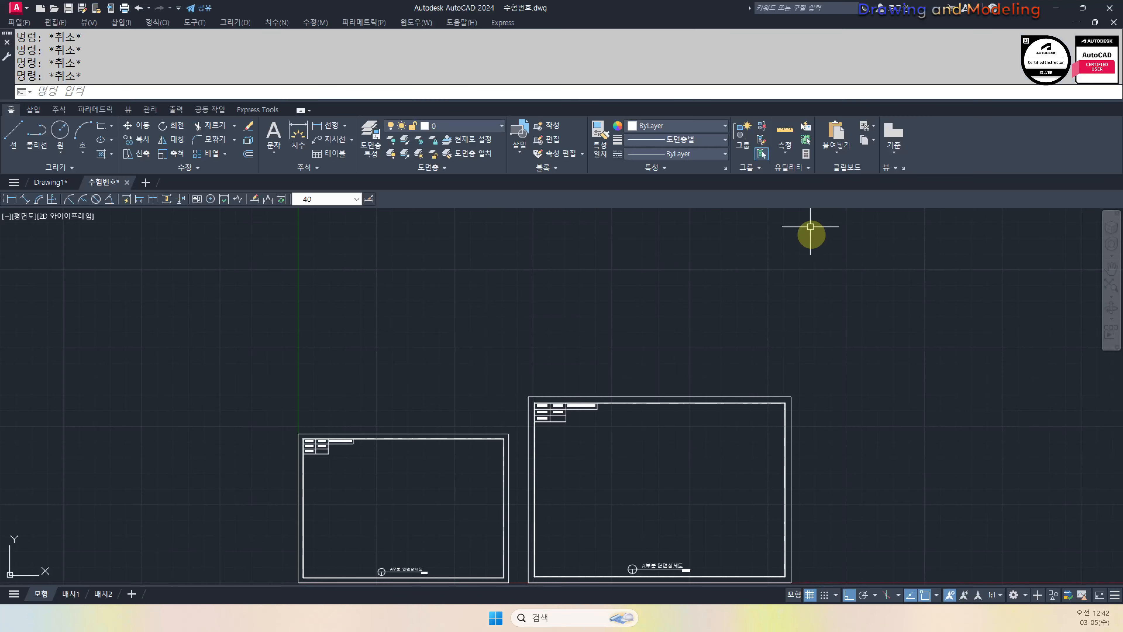
double_click(724, 303)
key(Escape)
key(Escape)
key(Escape)
key(ctrl+s)
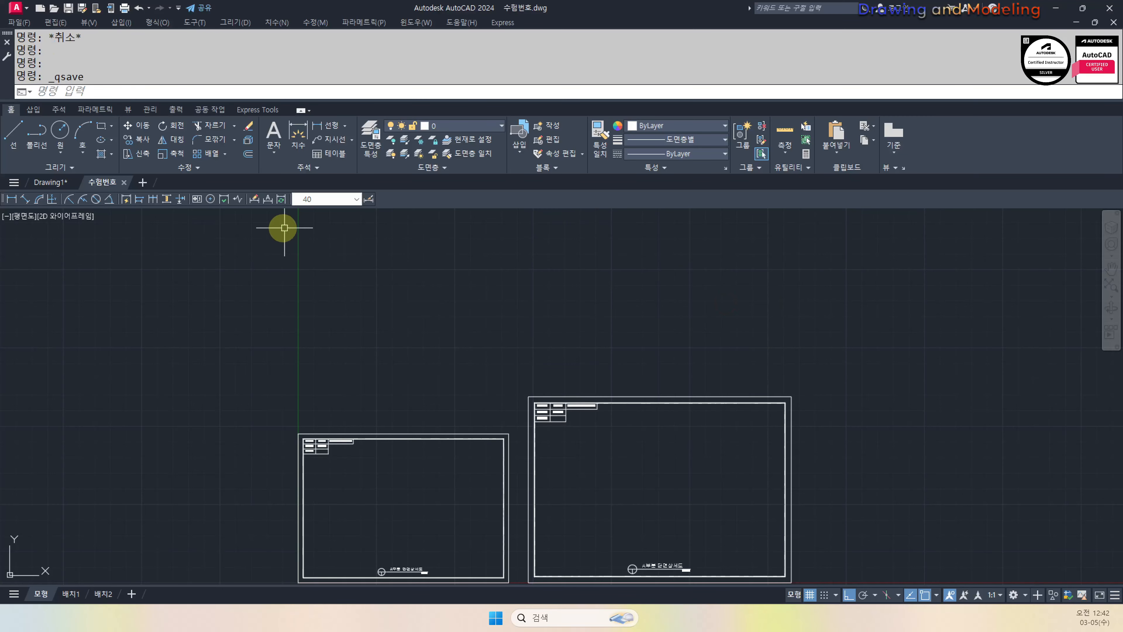
double_click(526, 13)
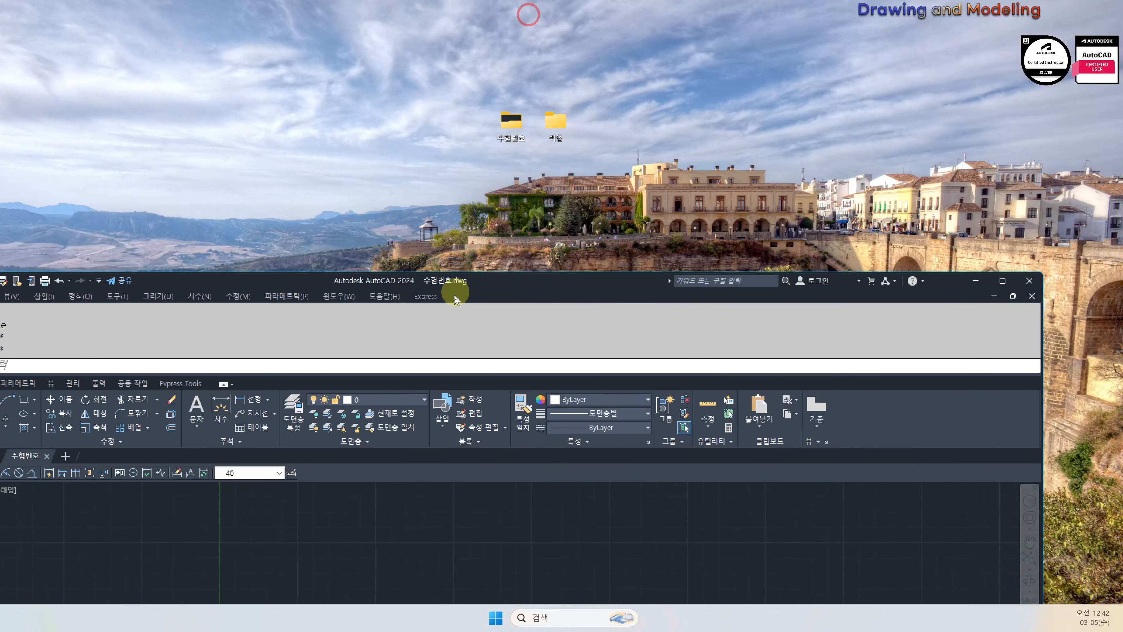
drag(510, 329, 596, 38)
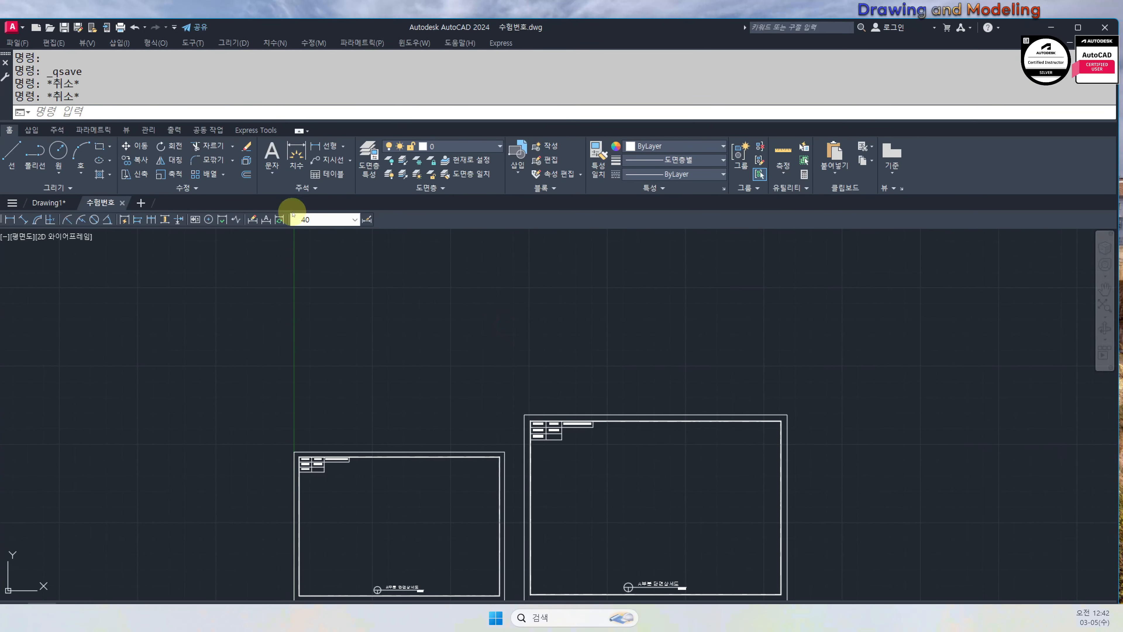
In Options (OP), set the Automatic Save File Location to the desktop 백업 folder
text(OP)
key(Return)
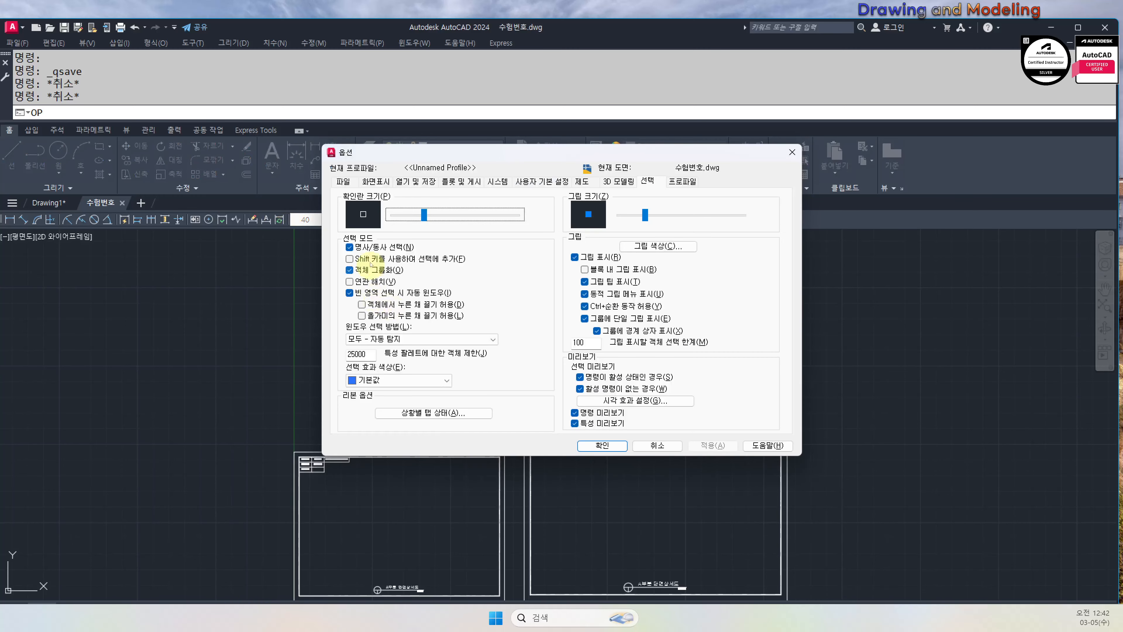
click(343, 181)
click(340, 317)
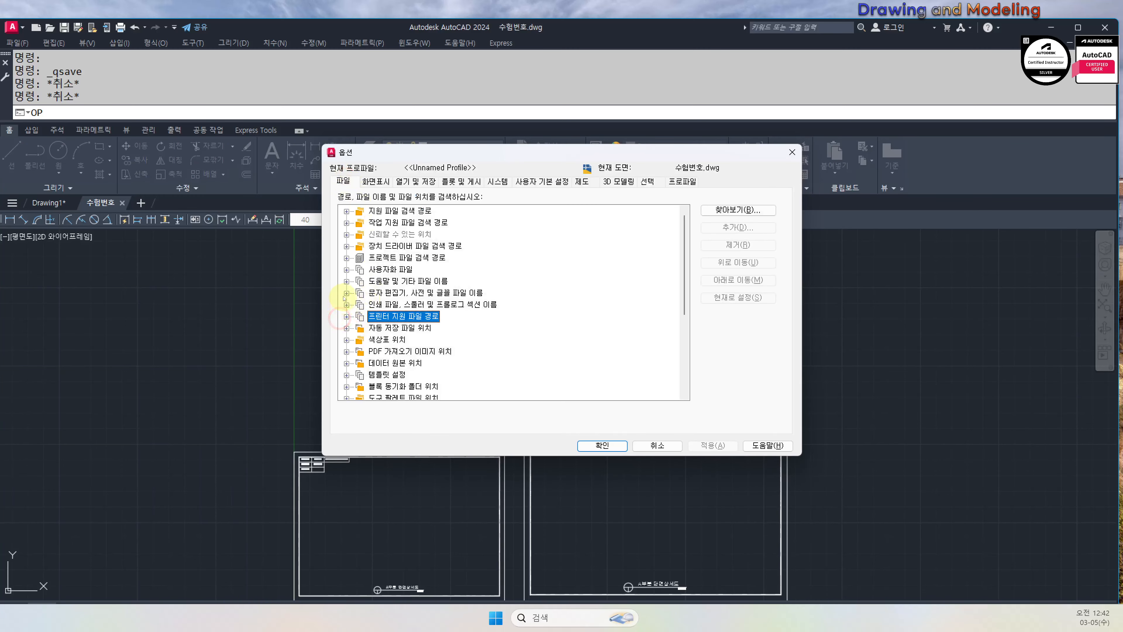
click(347, 328)
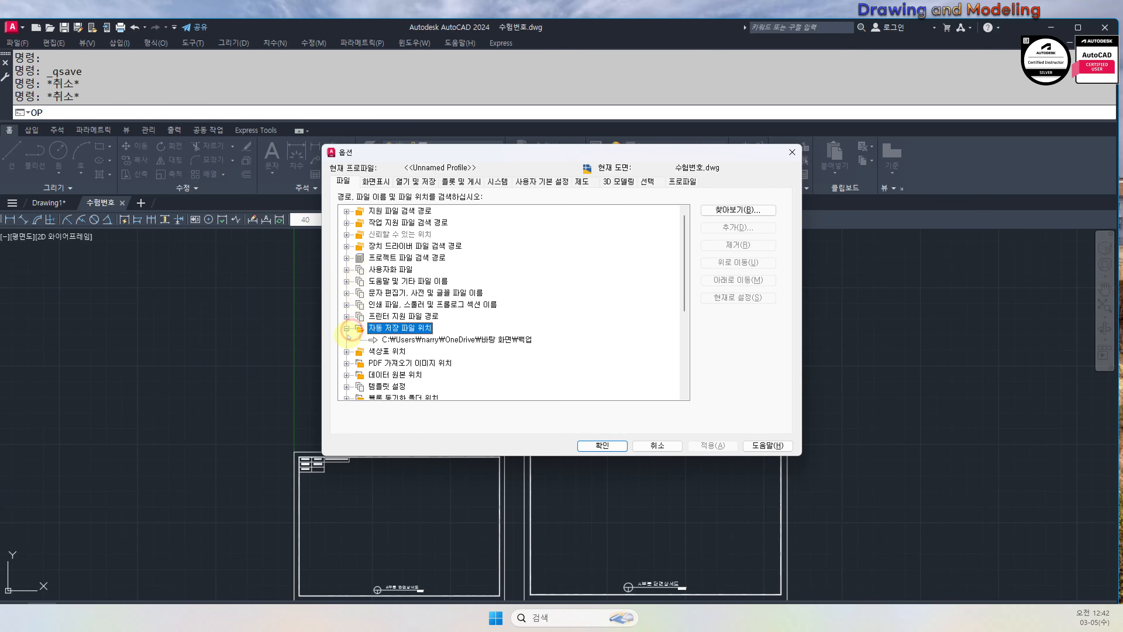
click(442, 340)
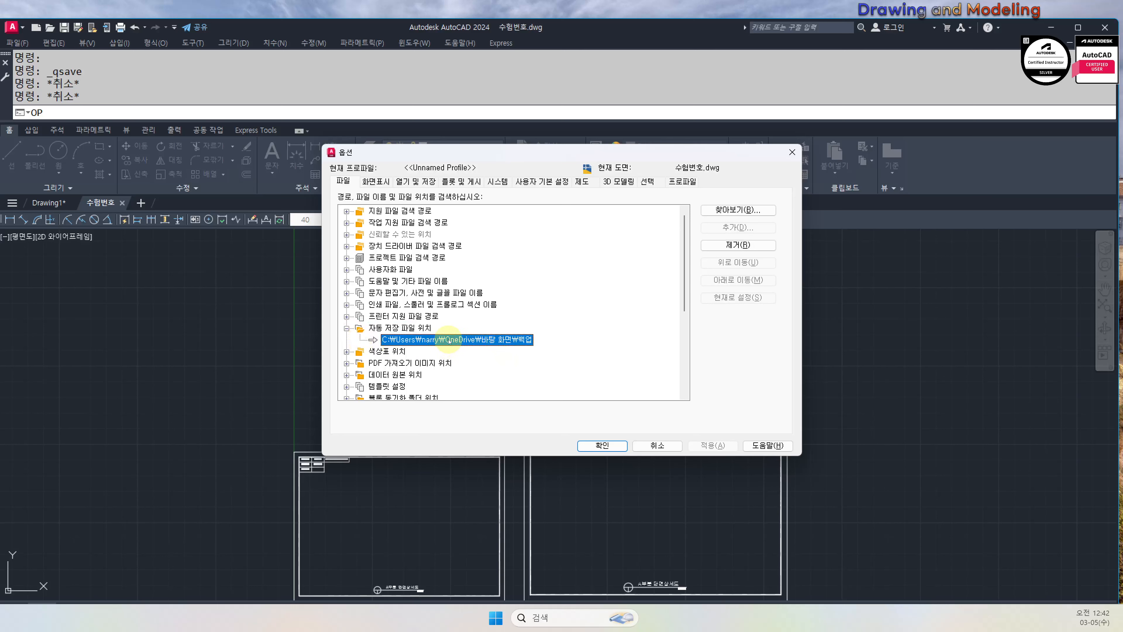
double_click(431, 340)
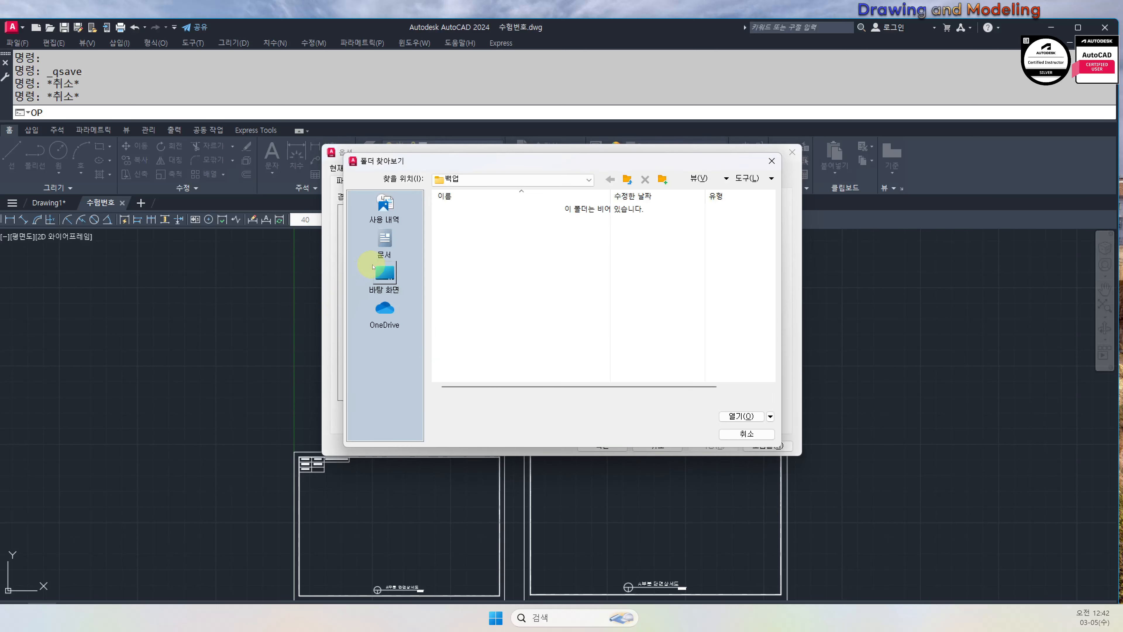
click(384, 275)
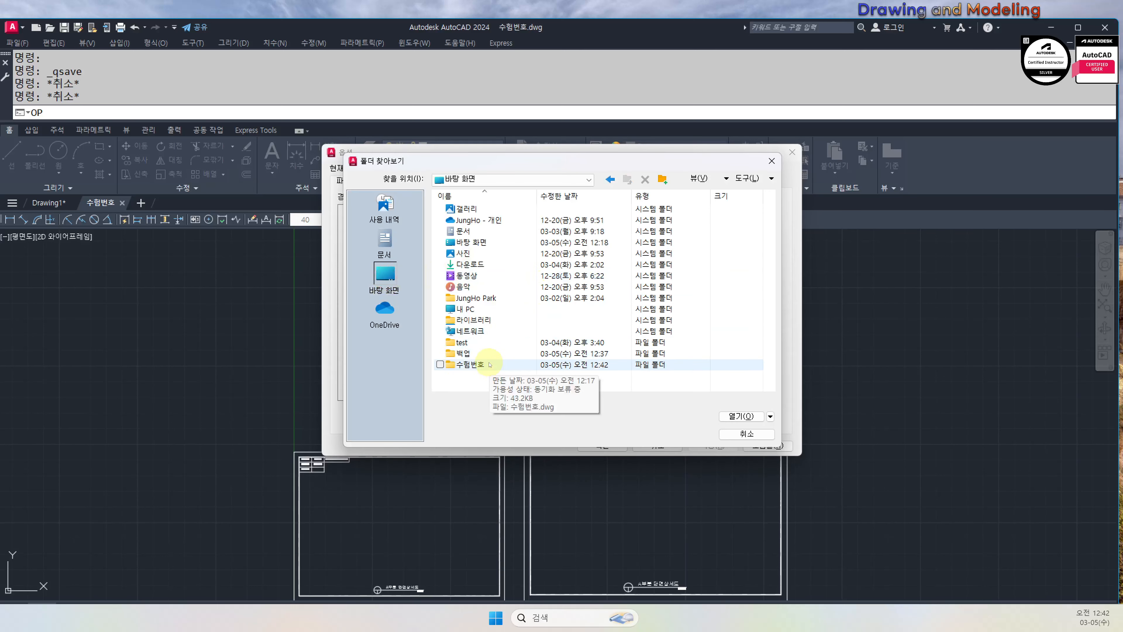
double_click(483, 353)
click(724, 418)
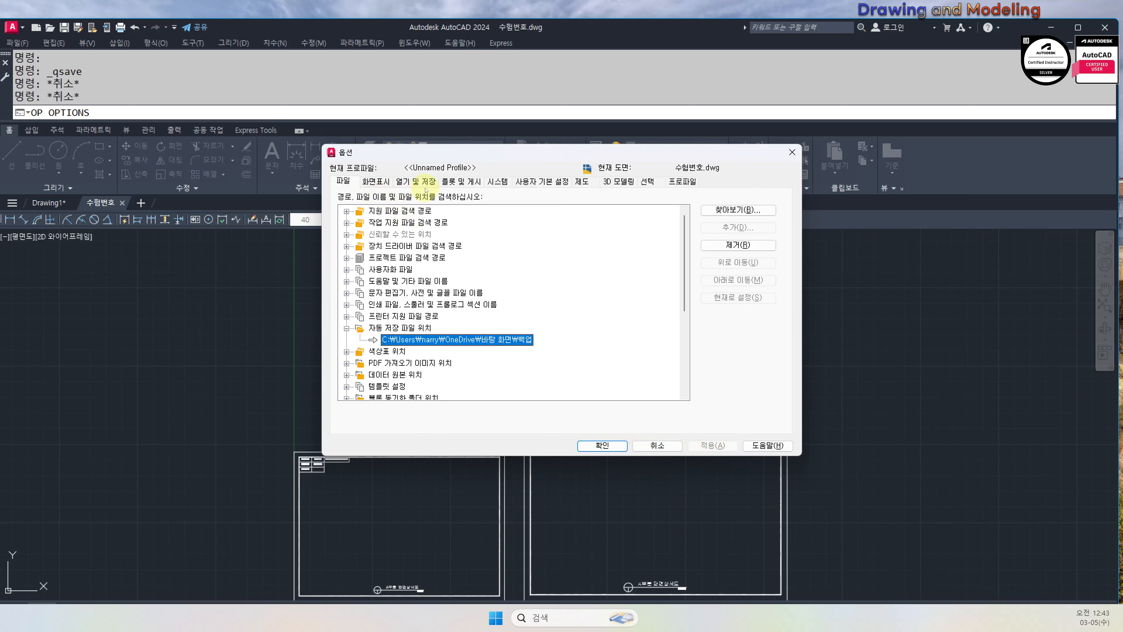
Change the autosave temporary file extension from ac$ to dwg and apply the options
click(416, 182)
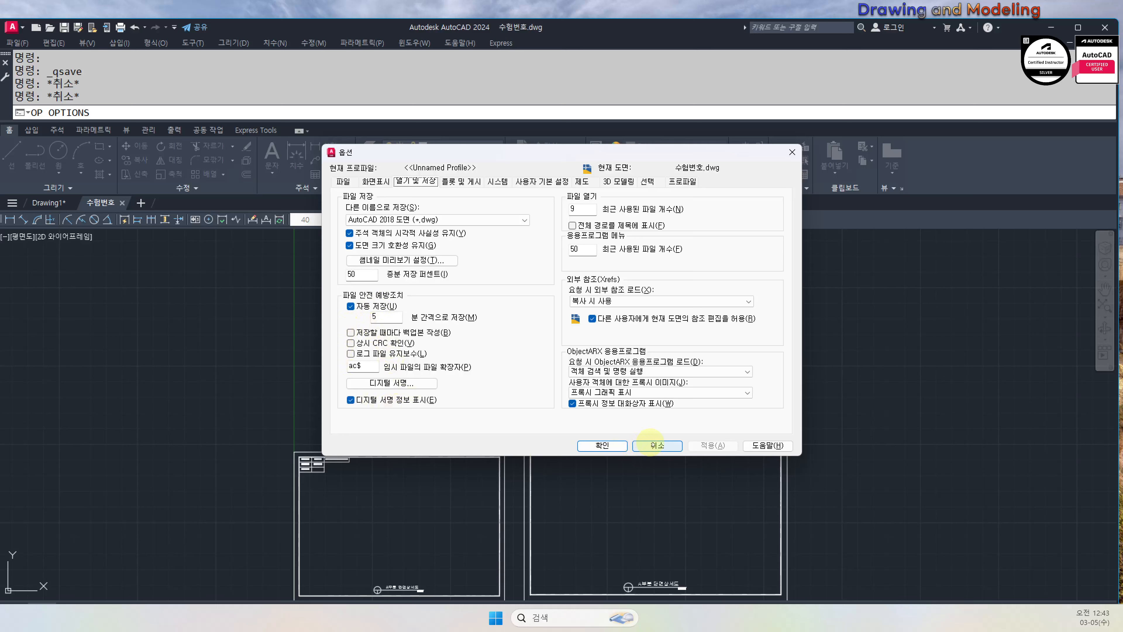
double_click(374, 364)
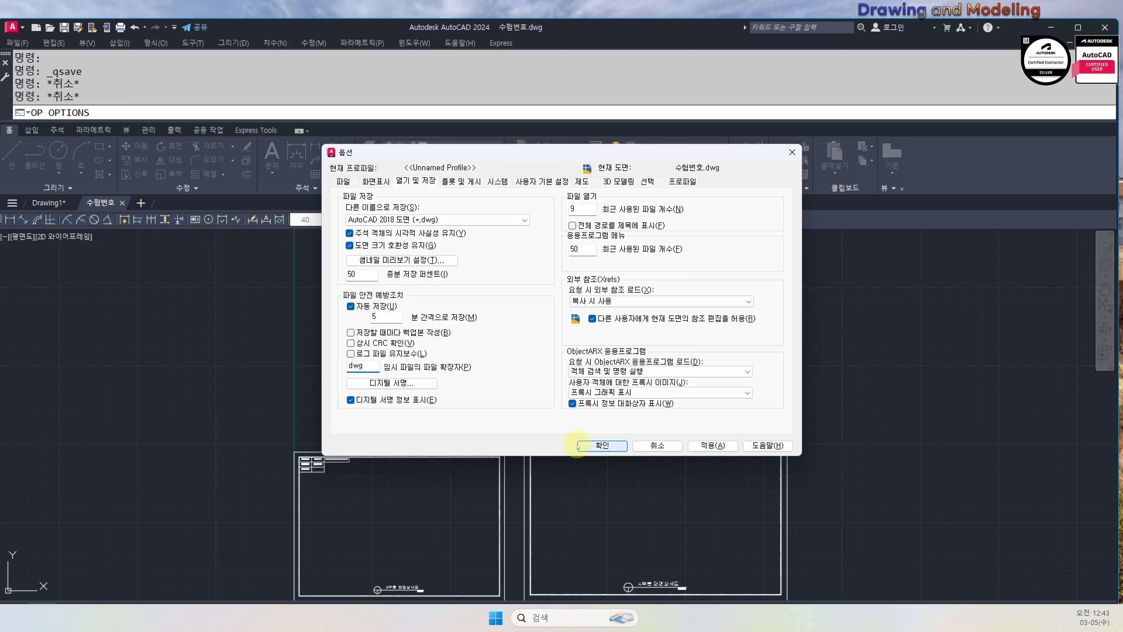
click(602, 445)
Clear the command line and start the Zoom command with Z
key(Escape)
key(Escape)
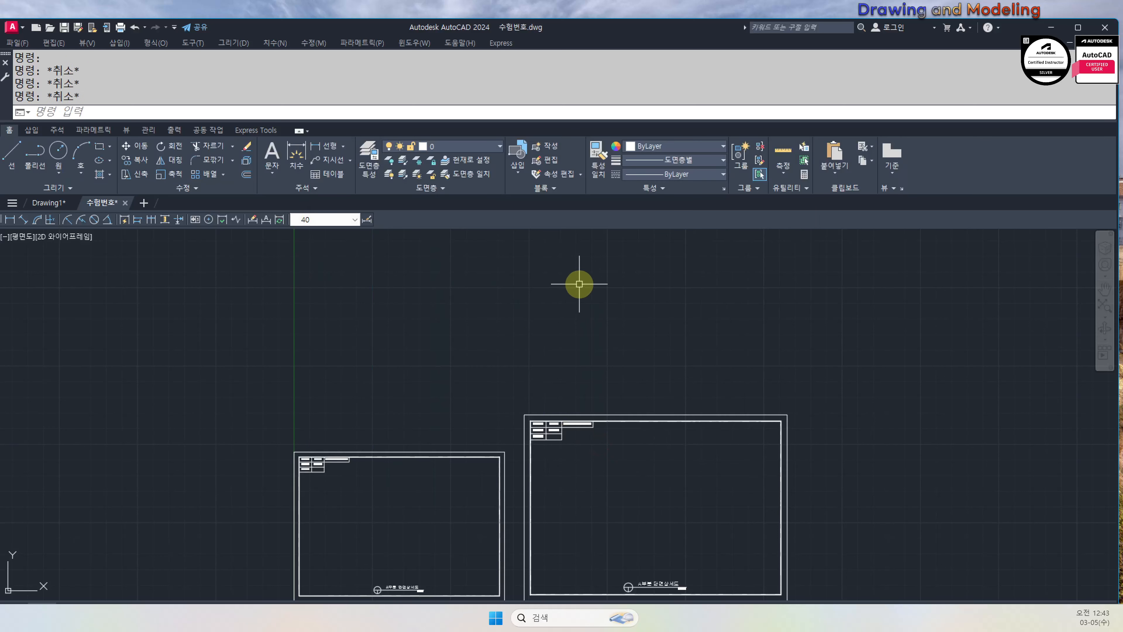
text(z)
key(Return)
Zoom all to show both title-block frames, briefly checking the desktop folders
text(a)
key(Return)
drag(539, 25, 541, 13)
key(Escape)
click(1055, 16)
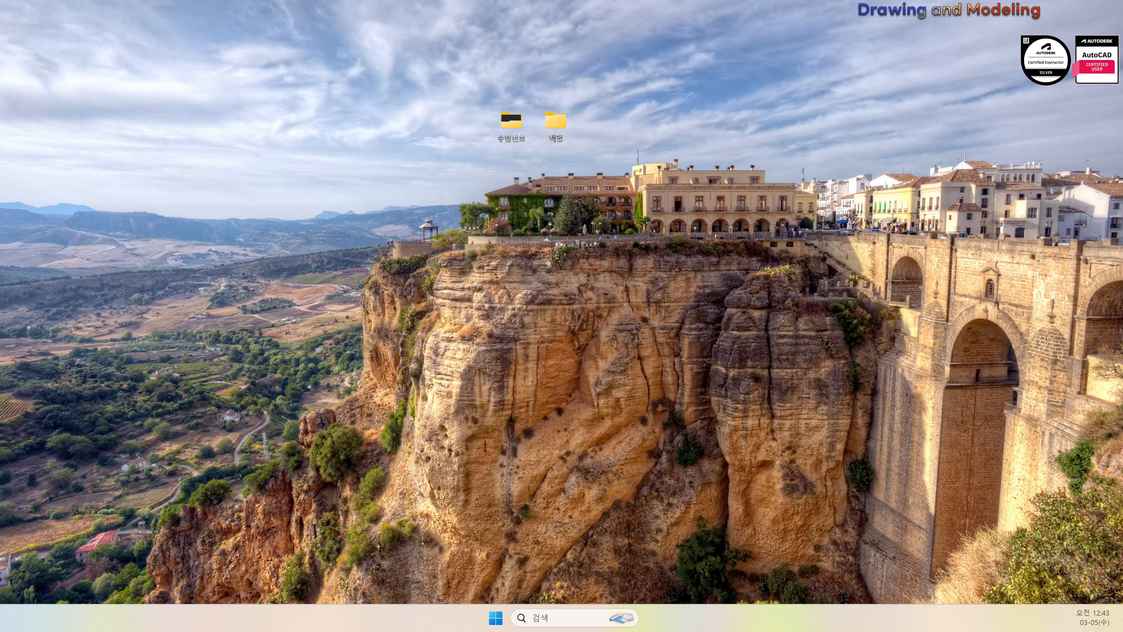
key(alt+Tab)
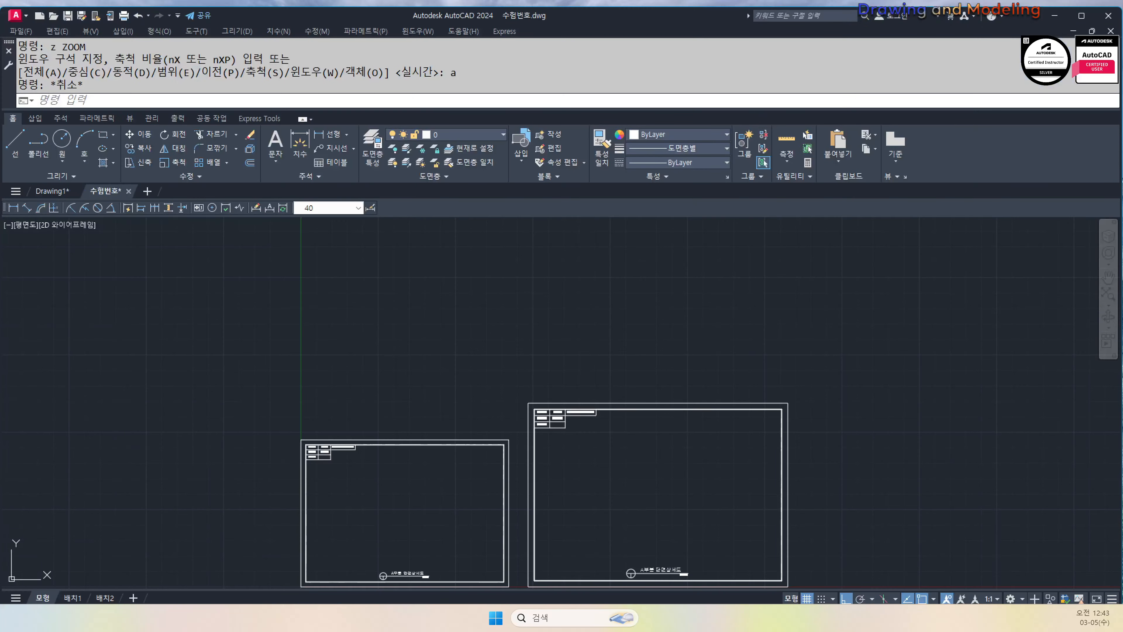
text(z)
key(Return)
text(a)
key(Return)
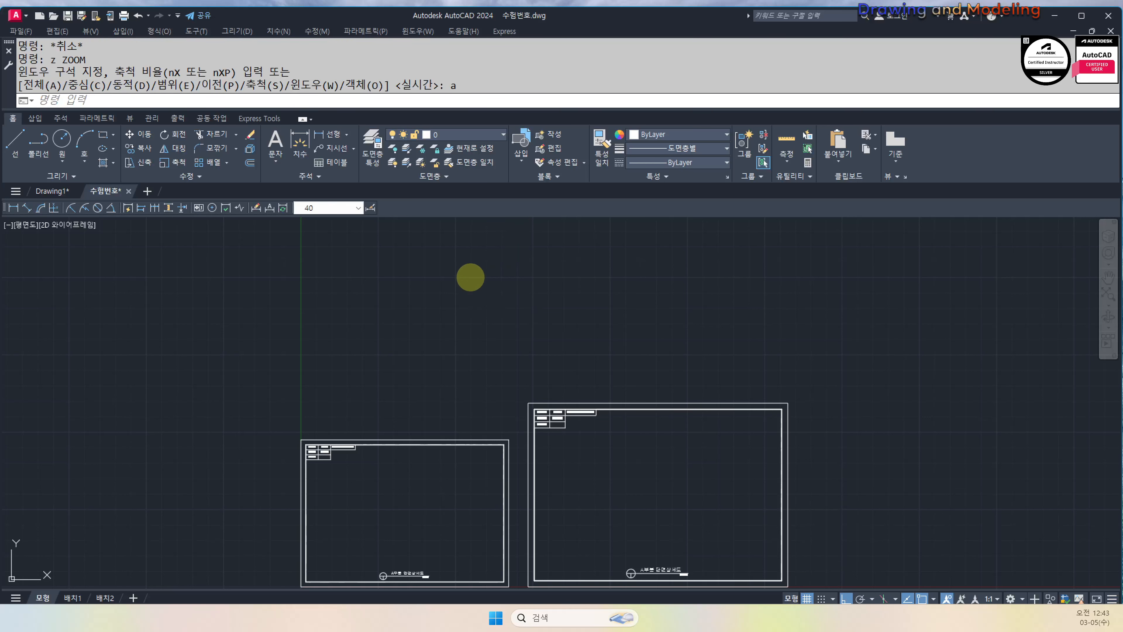
key(Escape)
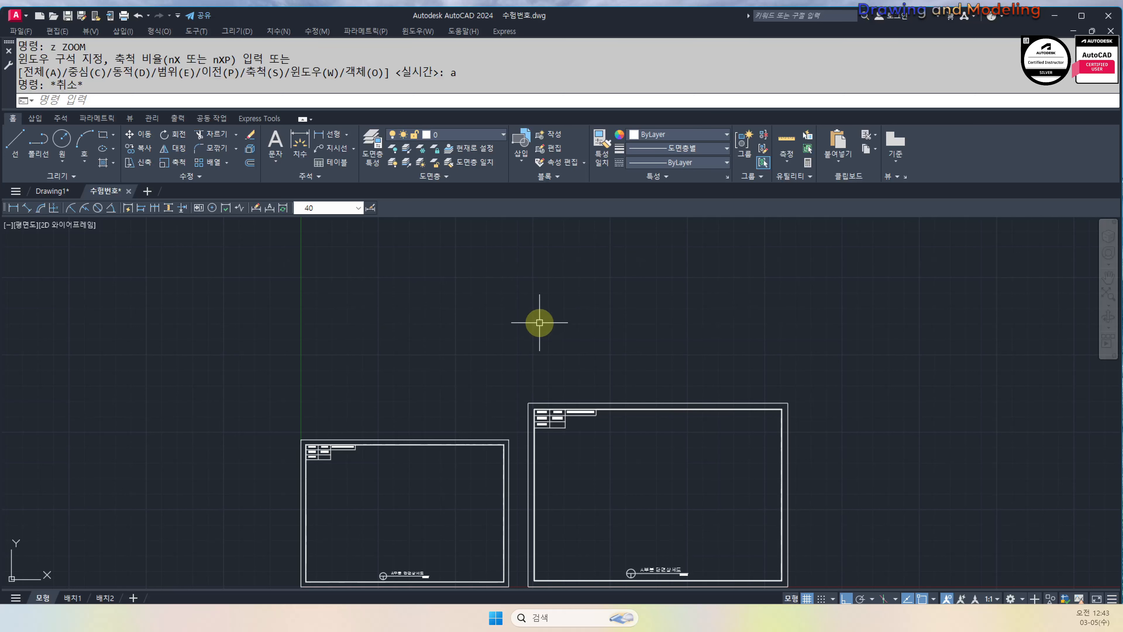
Set the global linetype scale (LTS) to 10
text(ts)
key(Return)
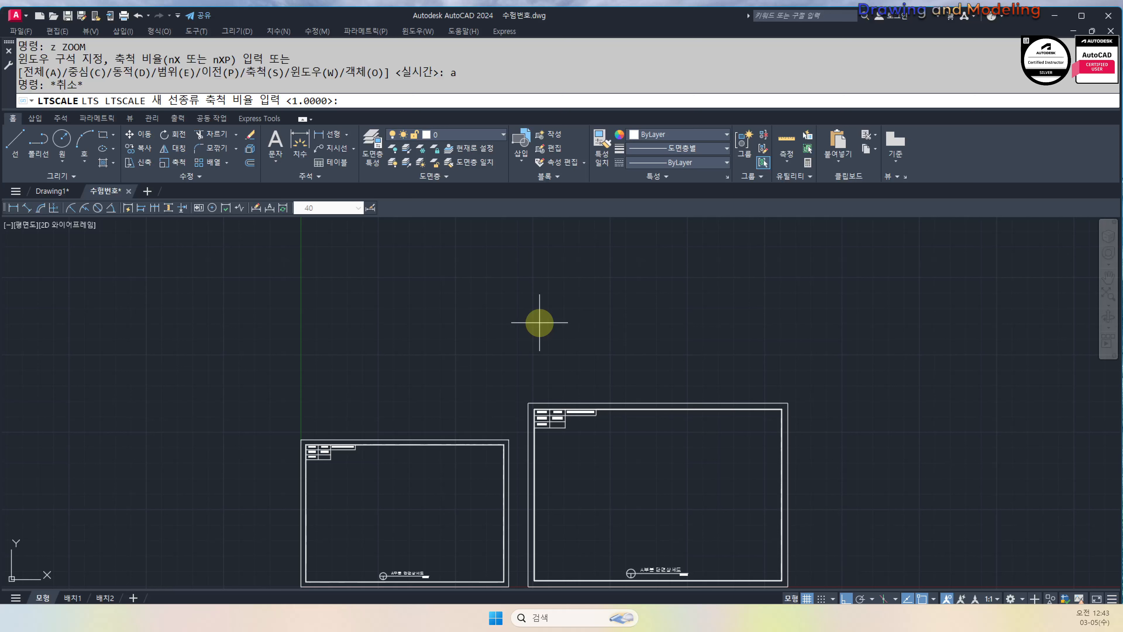
text(10)
key(Return)
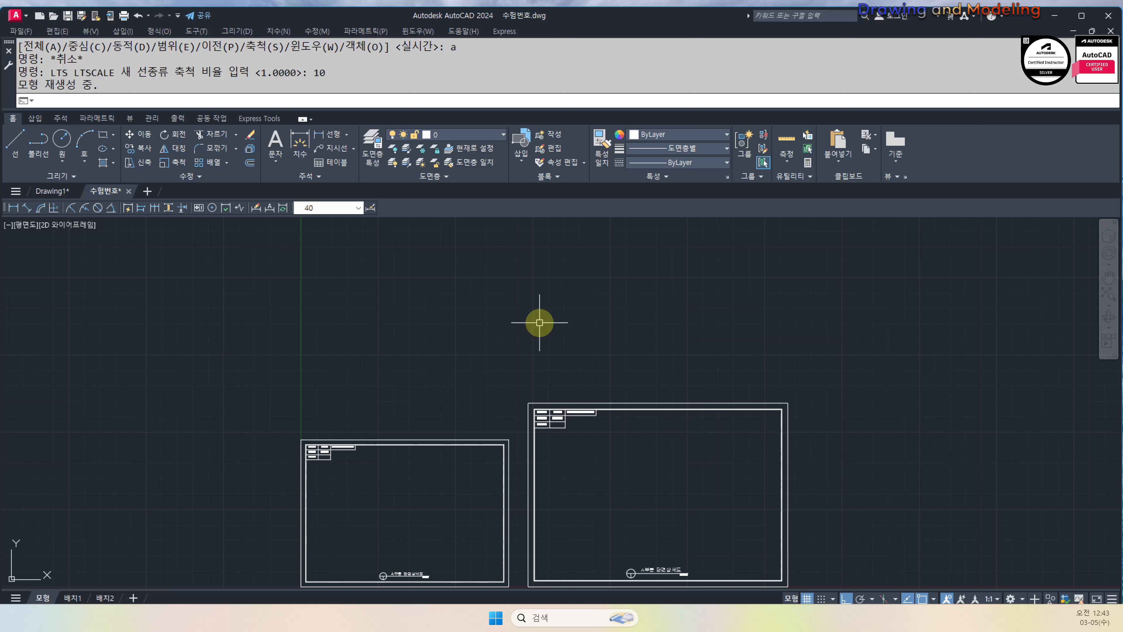